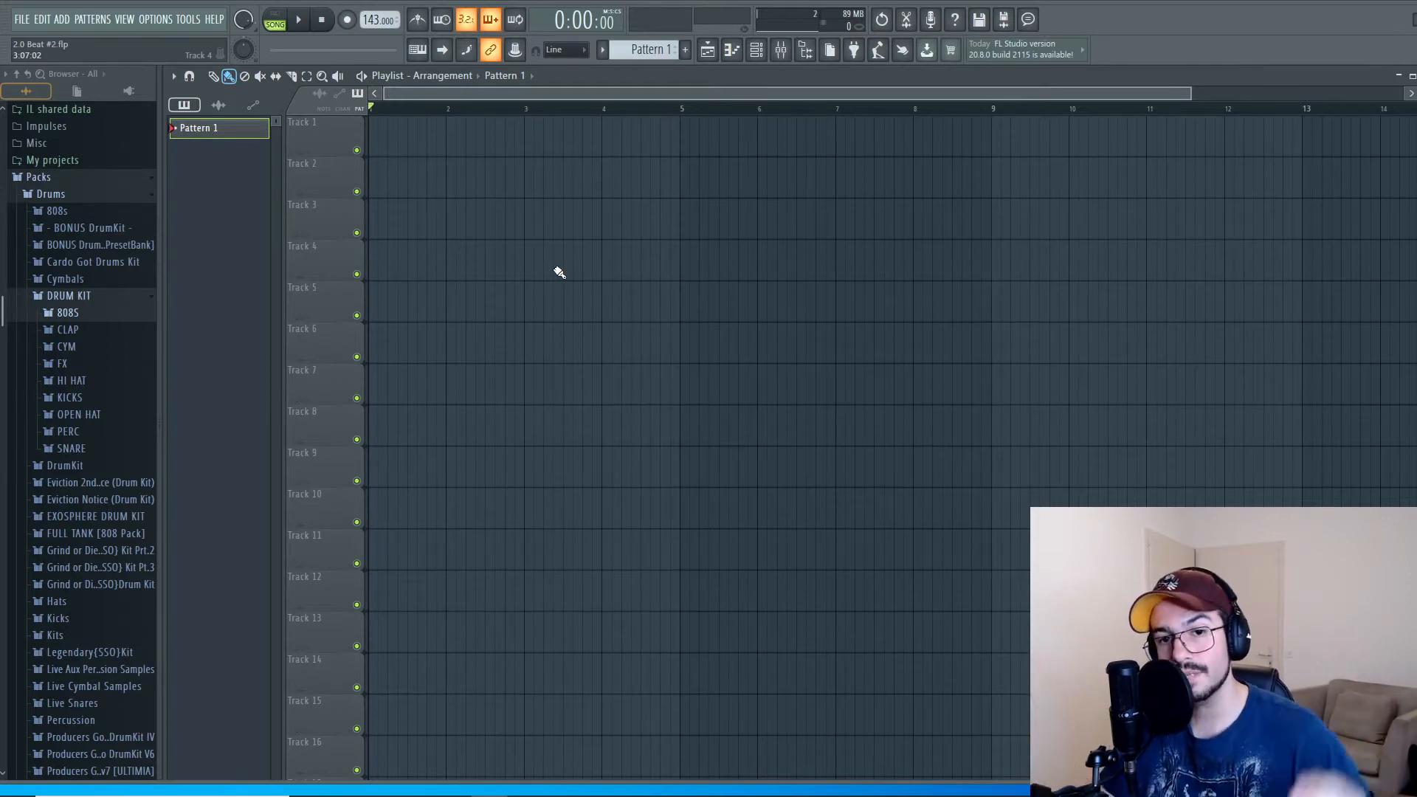
Step: Find the 119 TEMPO folder of Mr. Frenzy Loops #2 among the melodic loop packs and preview its Full Track sample
scroll(114, 210, down, 5)
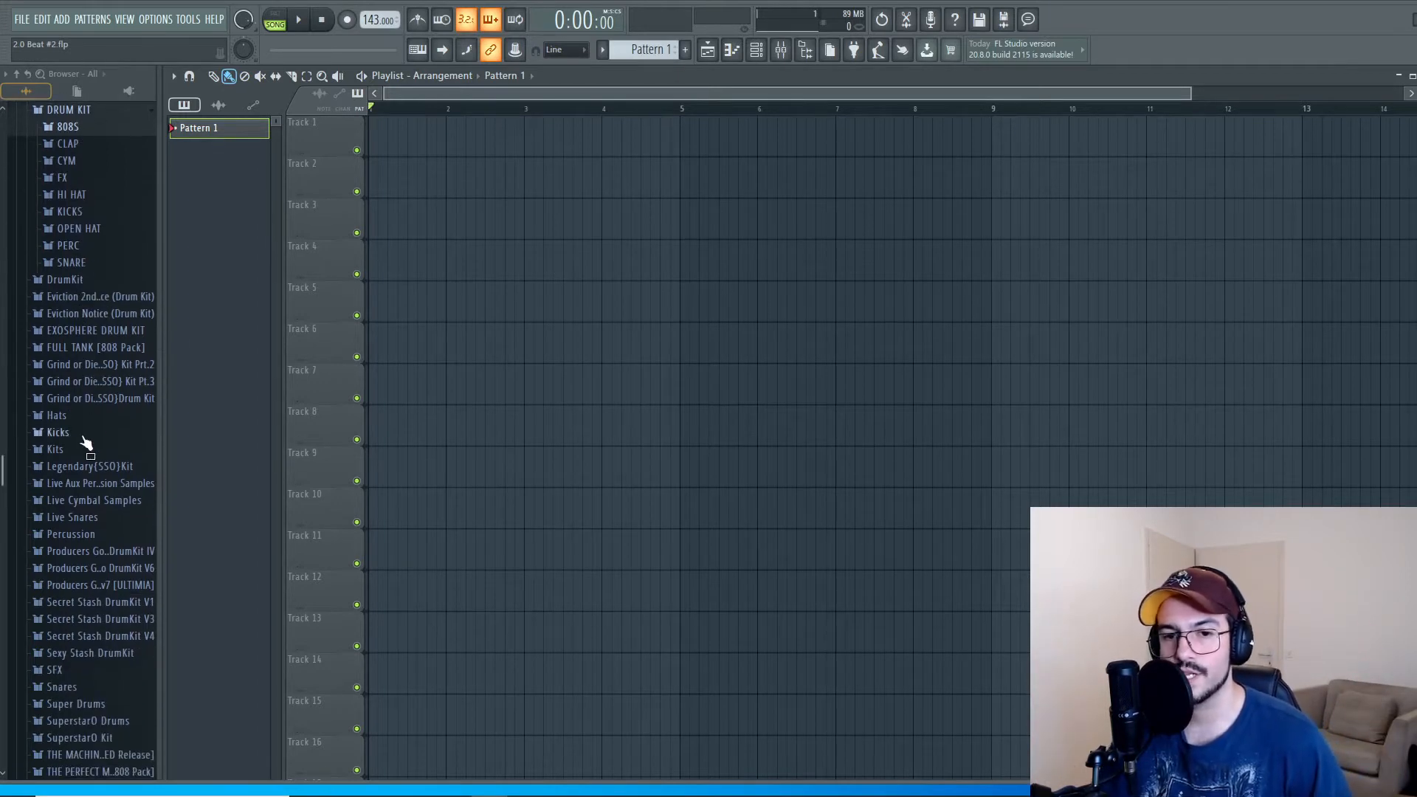
scroll(52, 583, down, 4)
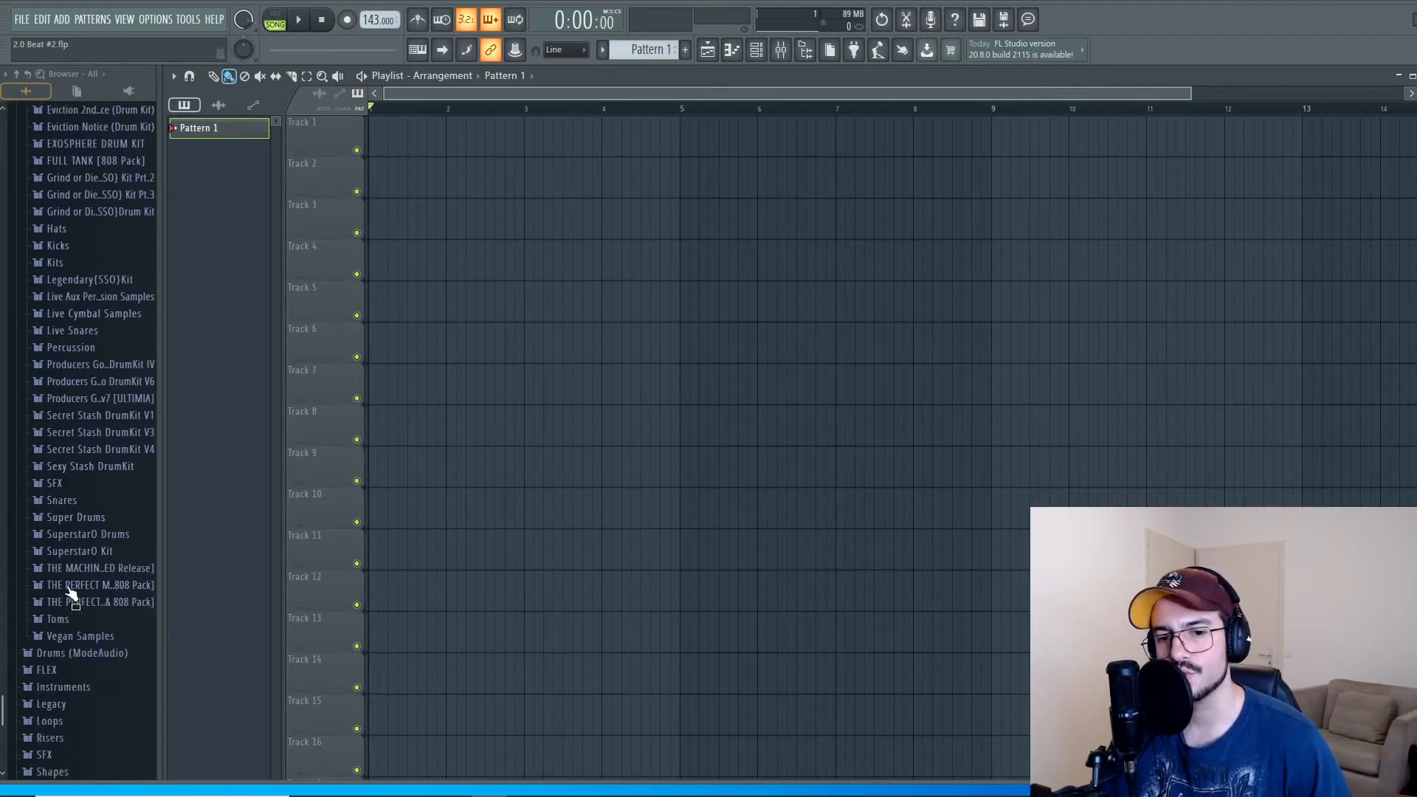
scroll(111, 565, up, 4)
scroll(86, 517, down, 2)
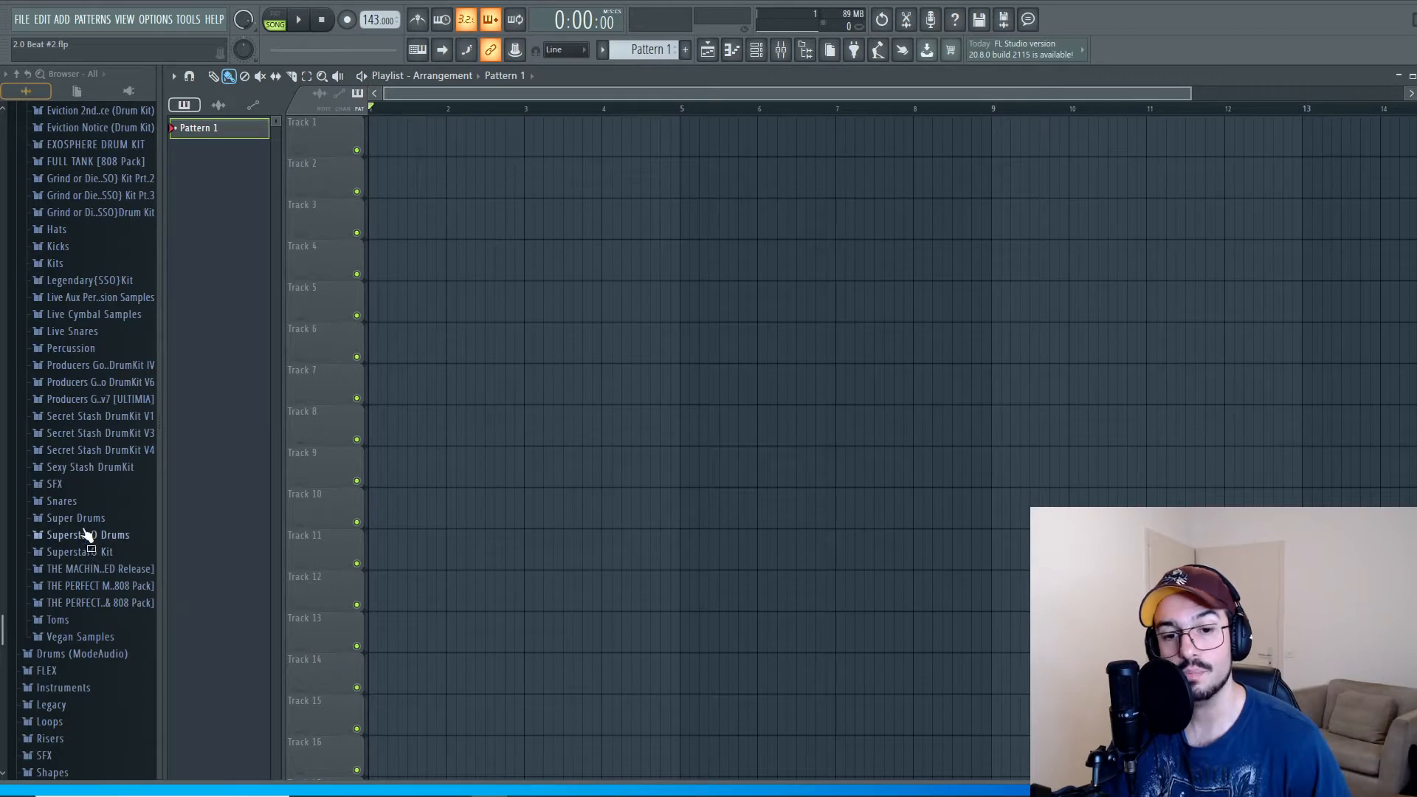
scroll(96, 565, down, 2)
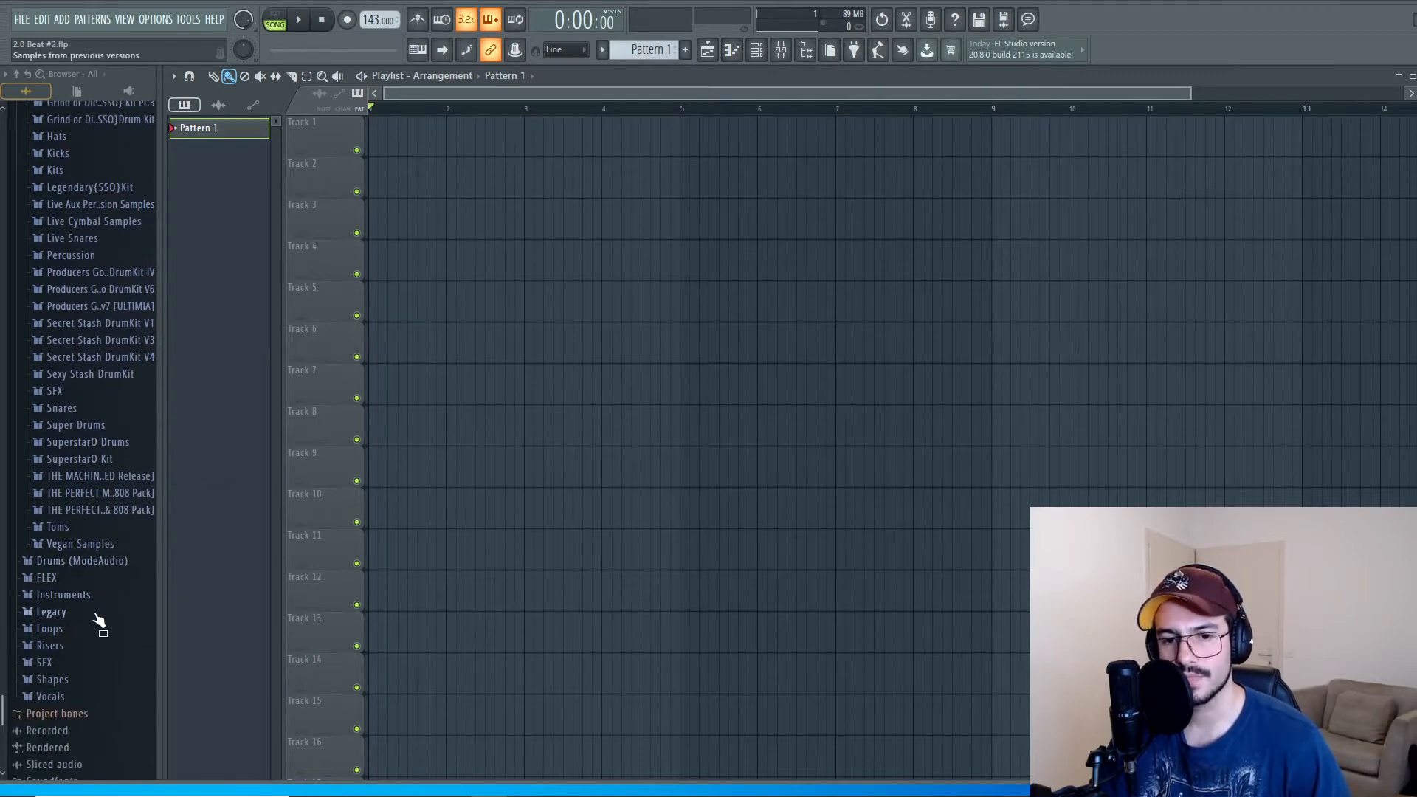
click(69, 629)
scroll(99, 390, down, 1)
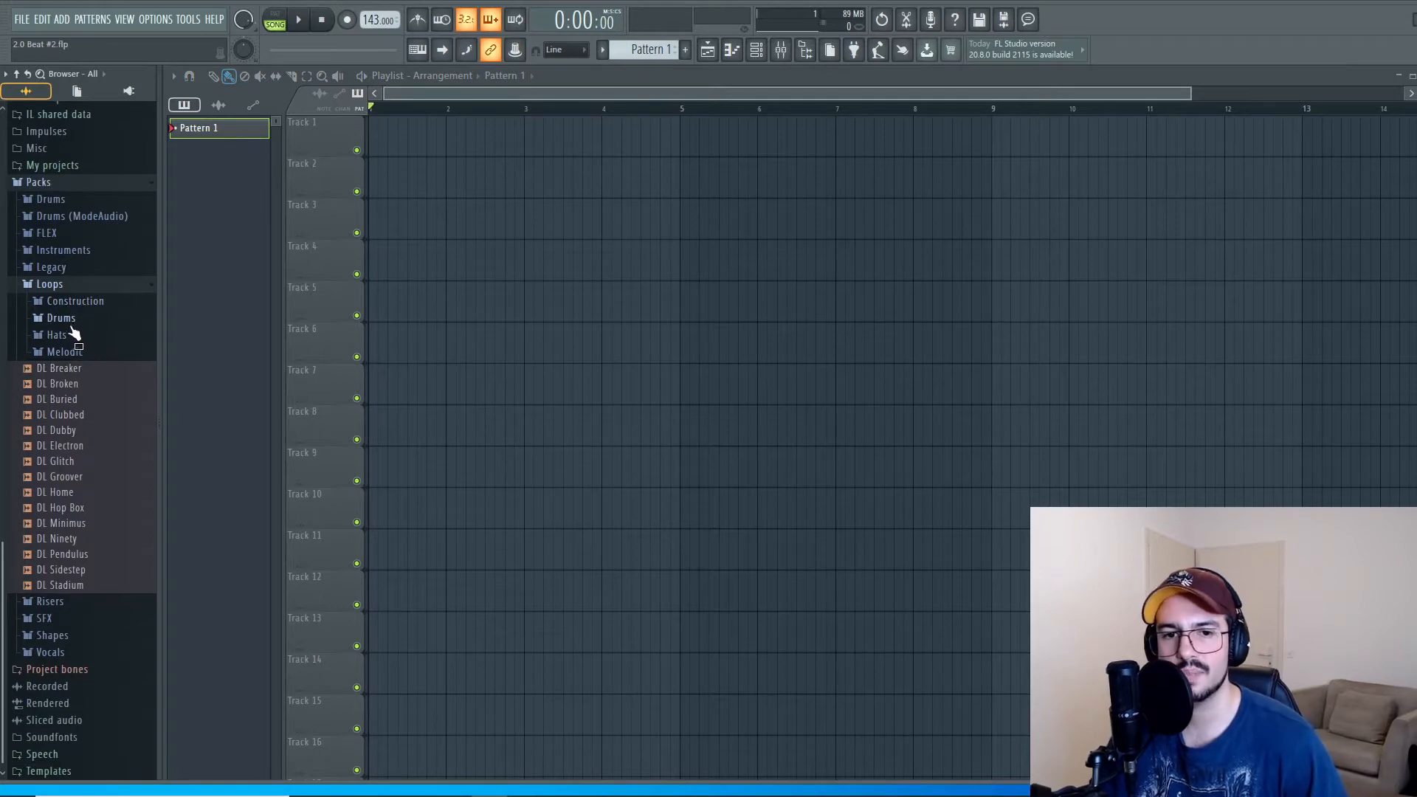
click(66, 353)
click(96, 437)
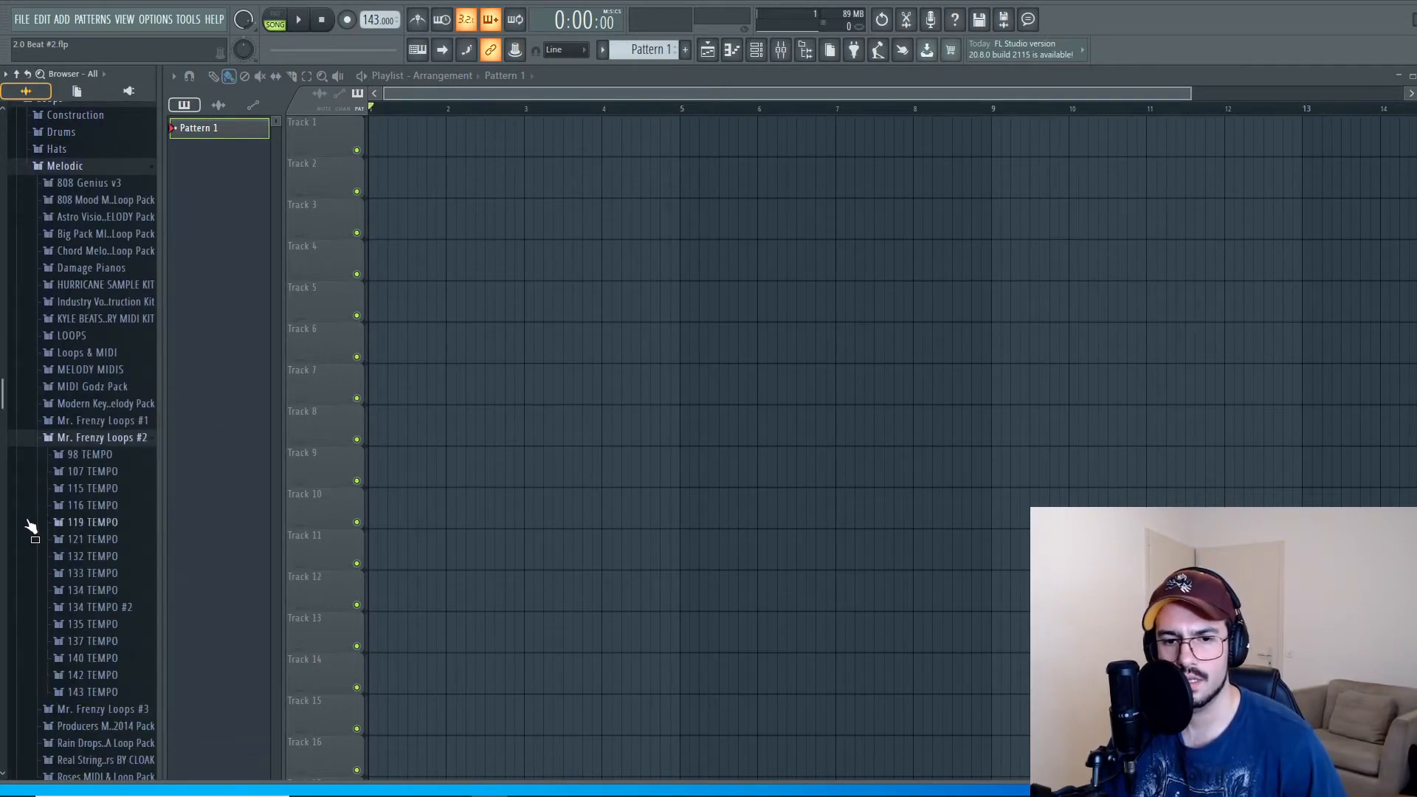
click(92, 522)
click(94, 556)
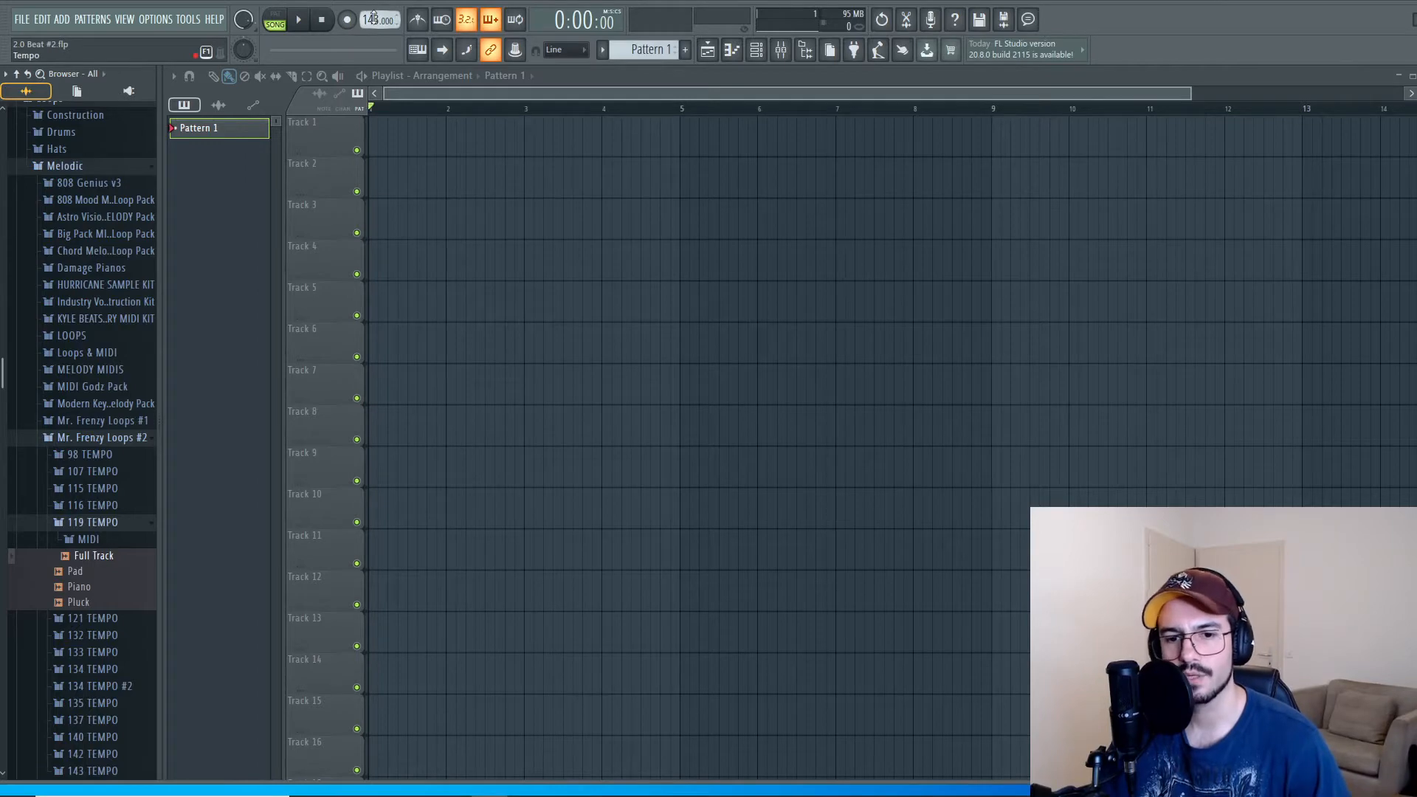
Step: Set the project tempo to 119 BPM and place the Full Track loop at the start of playlist Track 1
drag(374, 18, 373, 26)
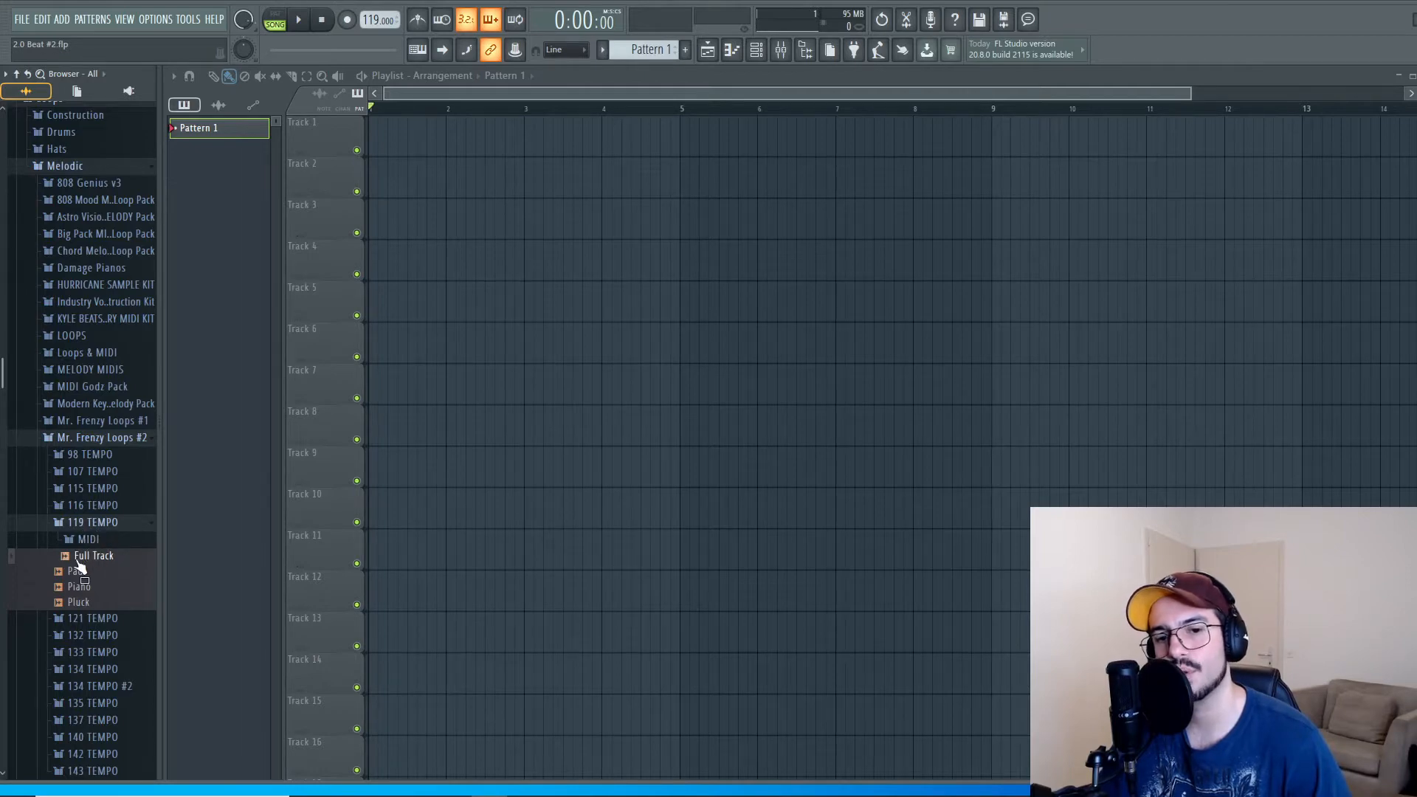
drag(79, 567, 370, 144)
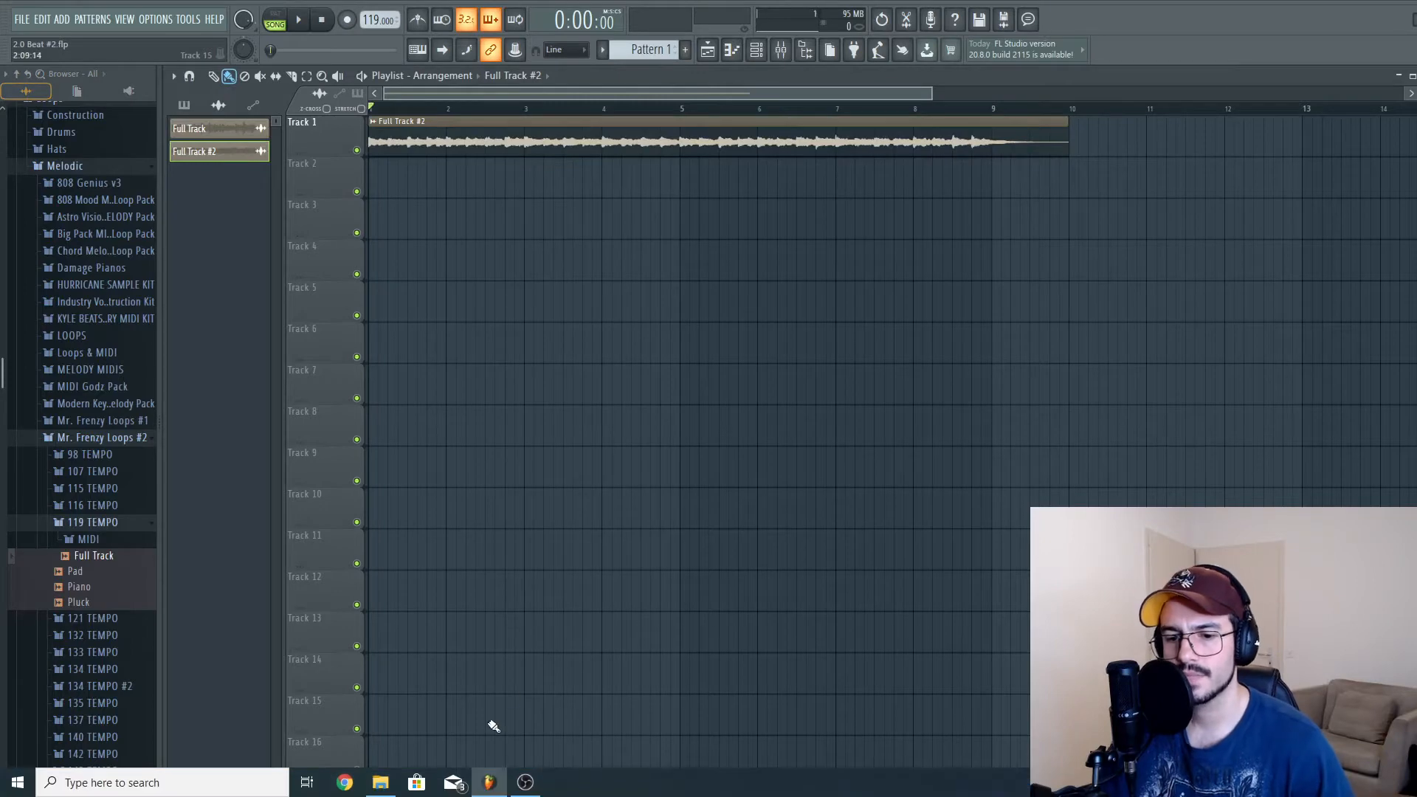
click(298, 20)
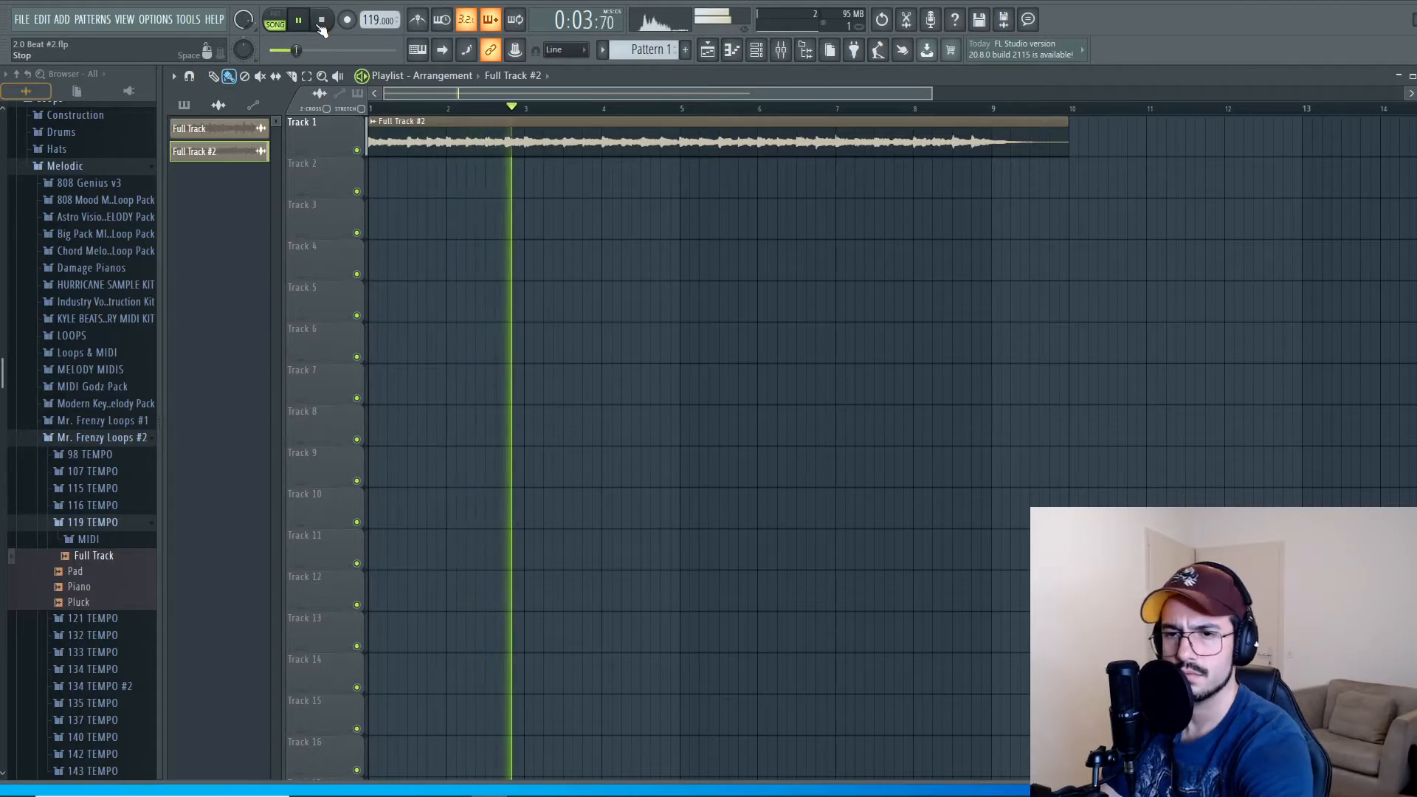
click(322, 21)
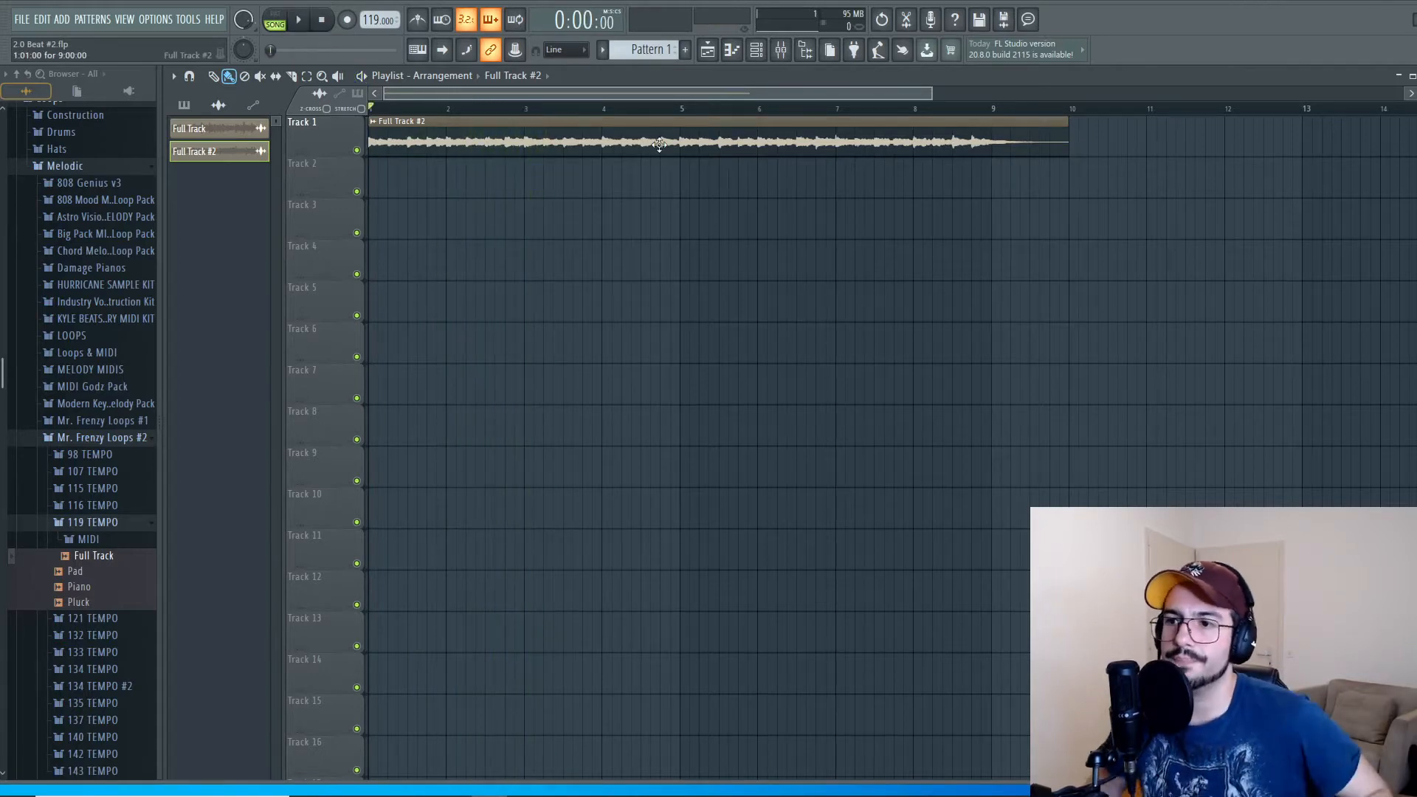
Step: Delete the unused duplicate Full Track channel from the channel rack
click(755, 49)
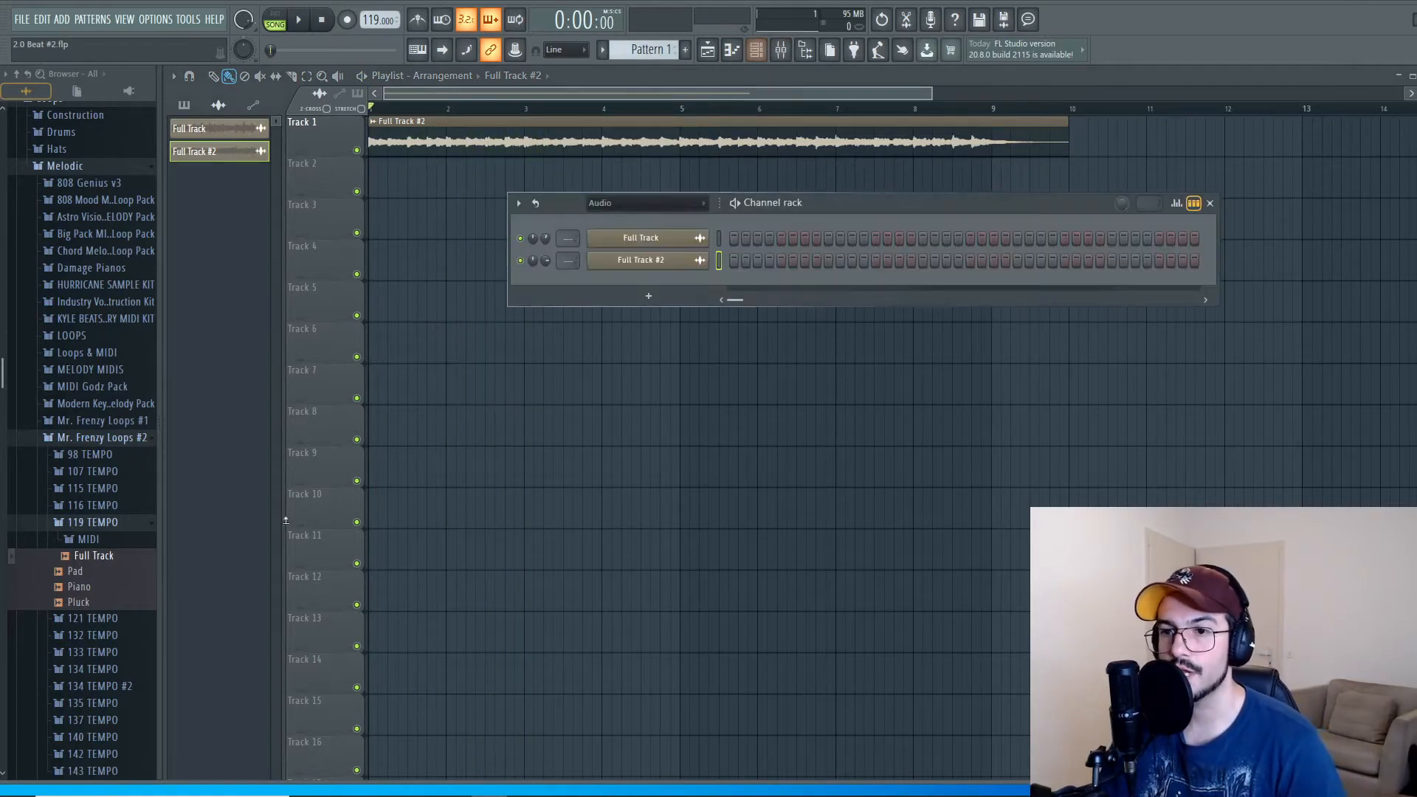
right_click(659, 238)
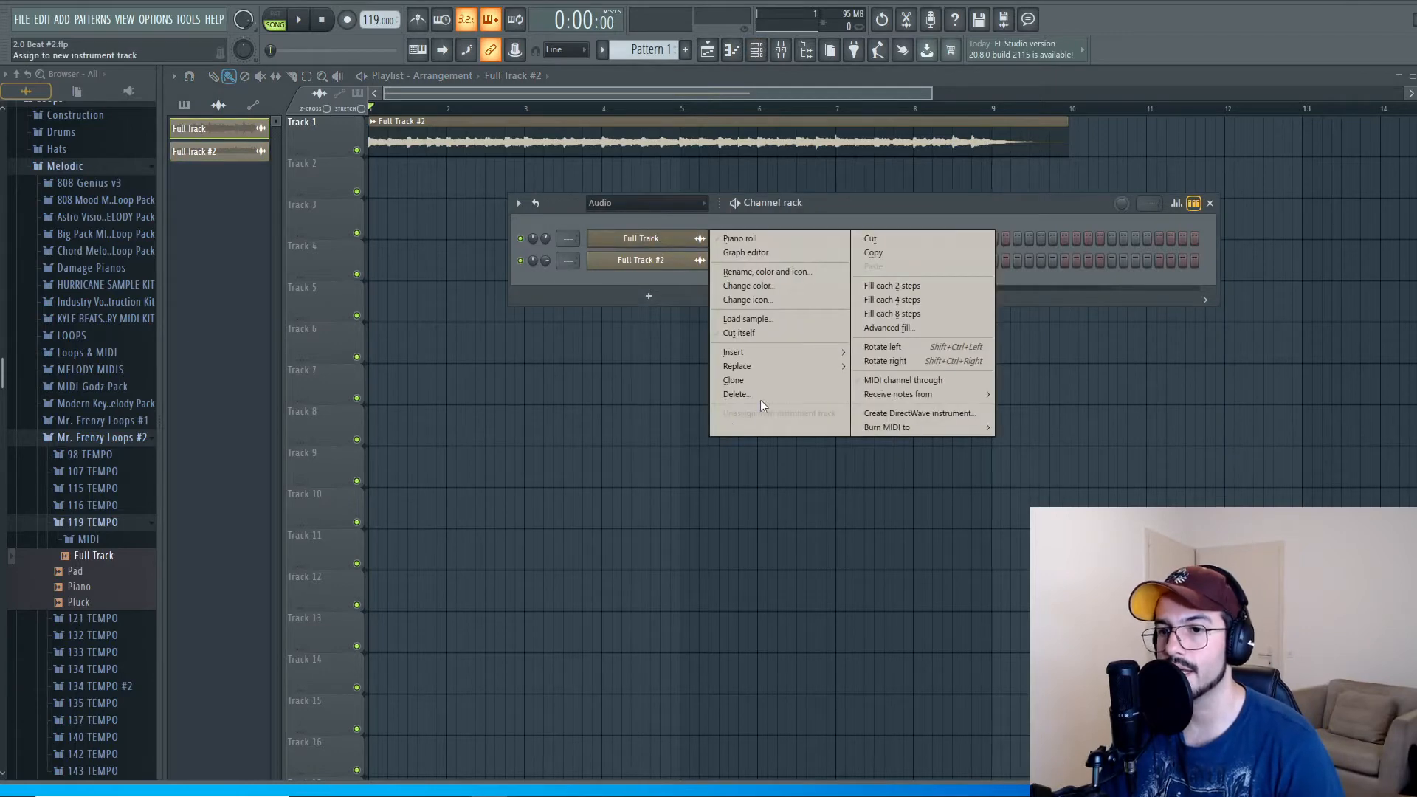
click(760, 400)
click(612, 203)
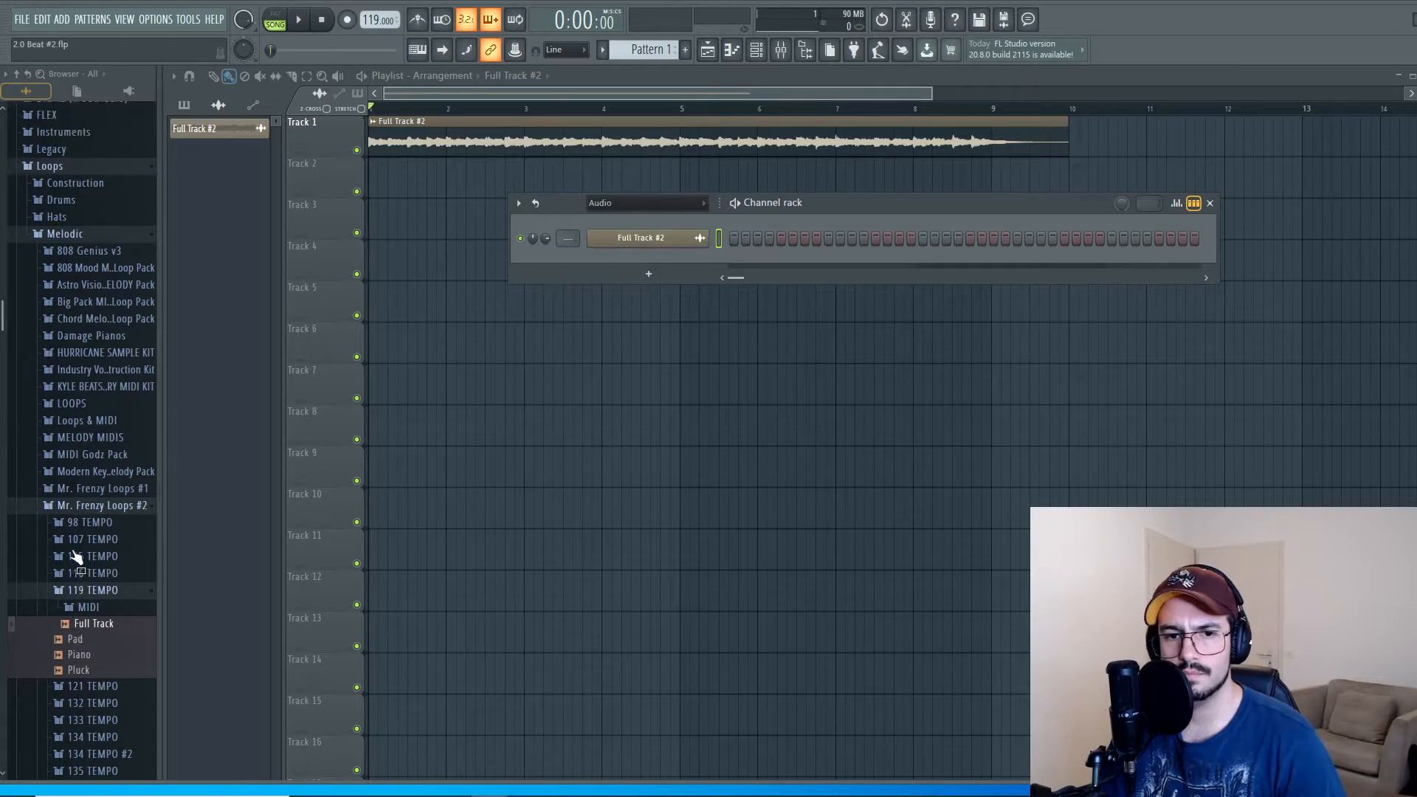
scroll(83, 280, up, 5)
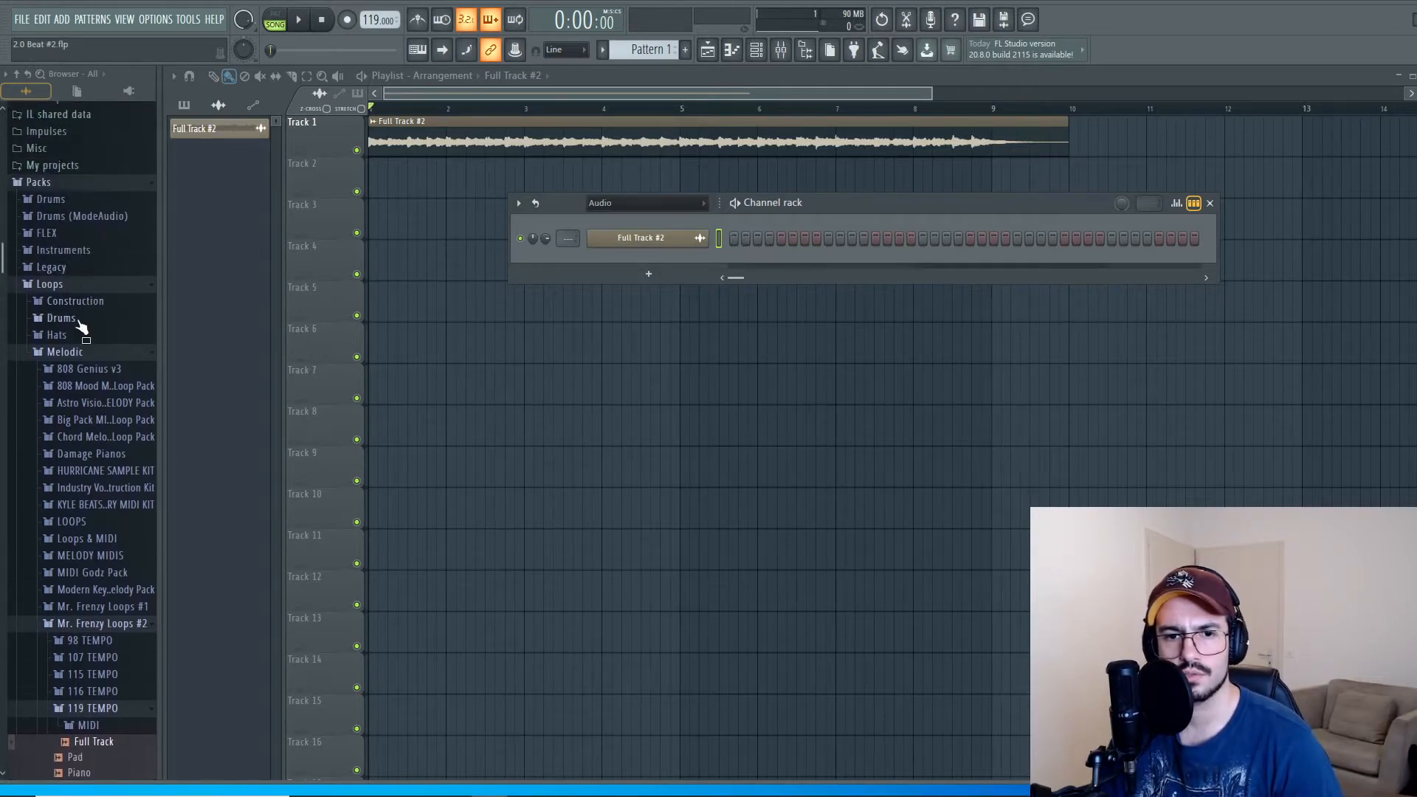
click(81, 320)
scroll(98, 371, down, 2)
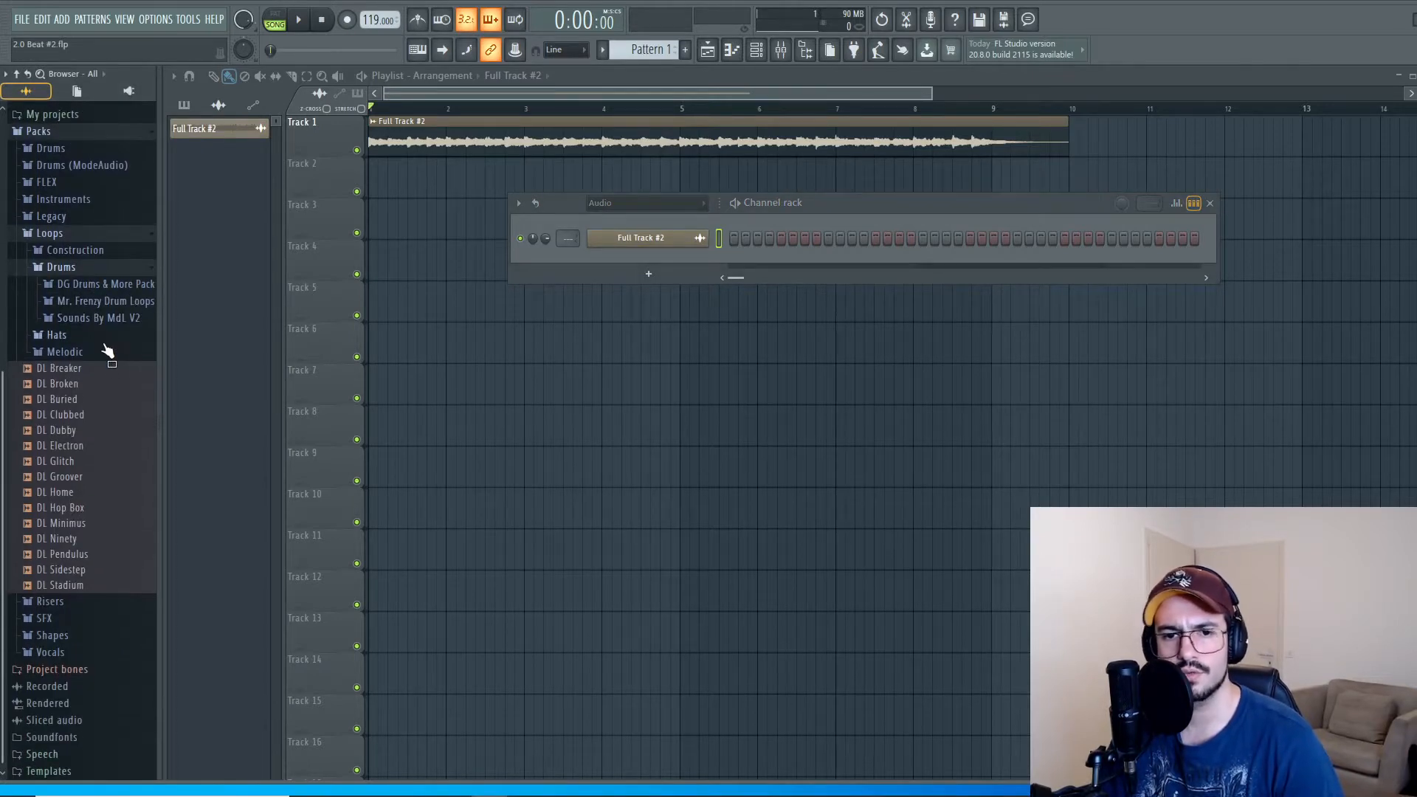
click(104, 272)
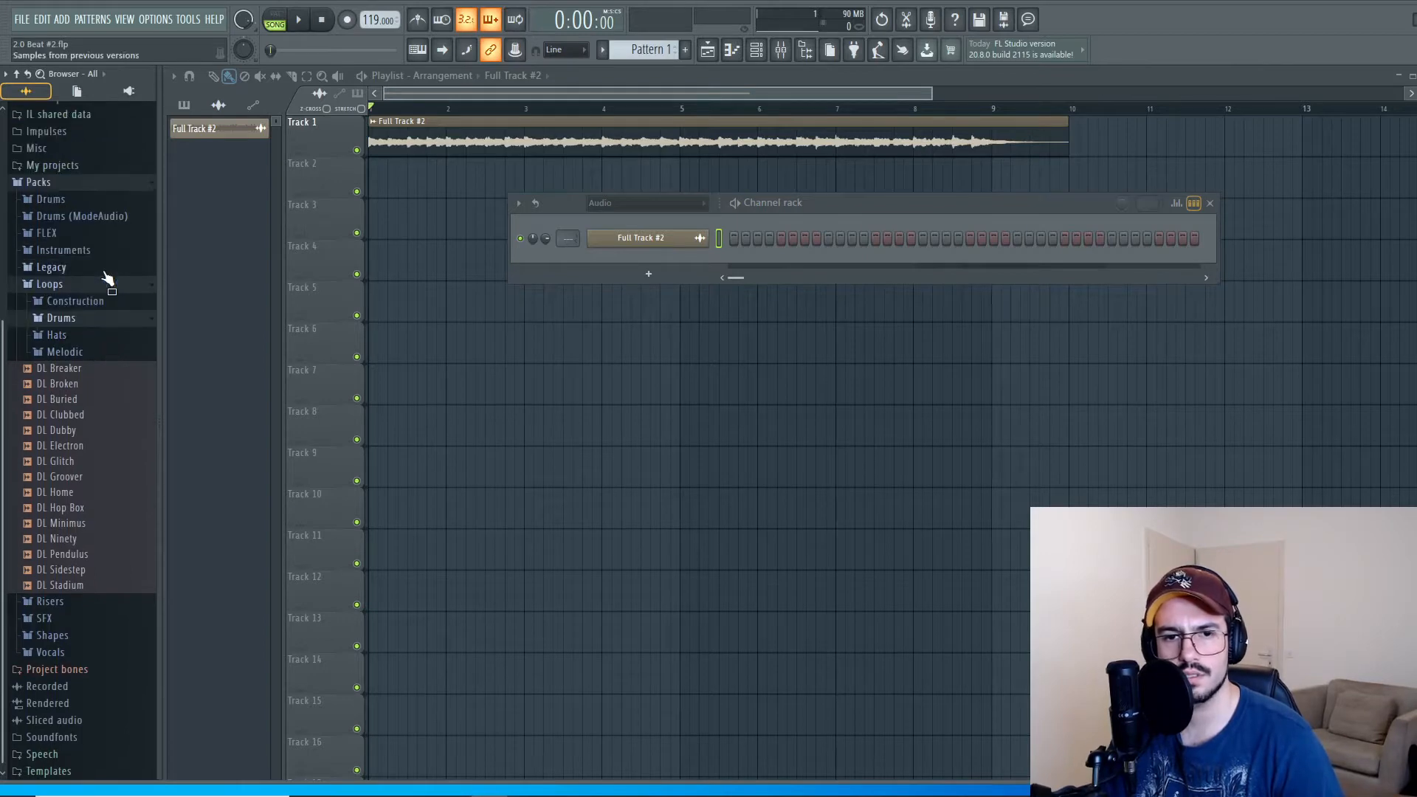
click(90, 322)
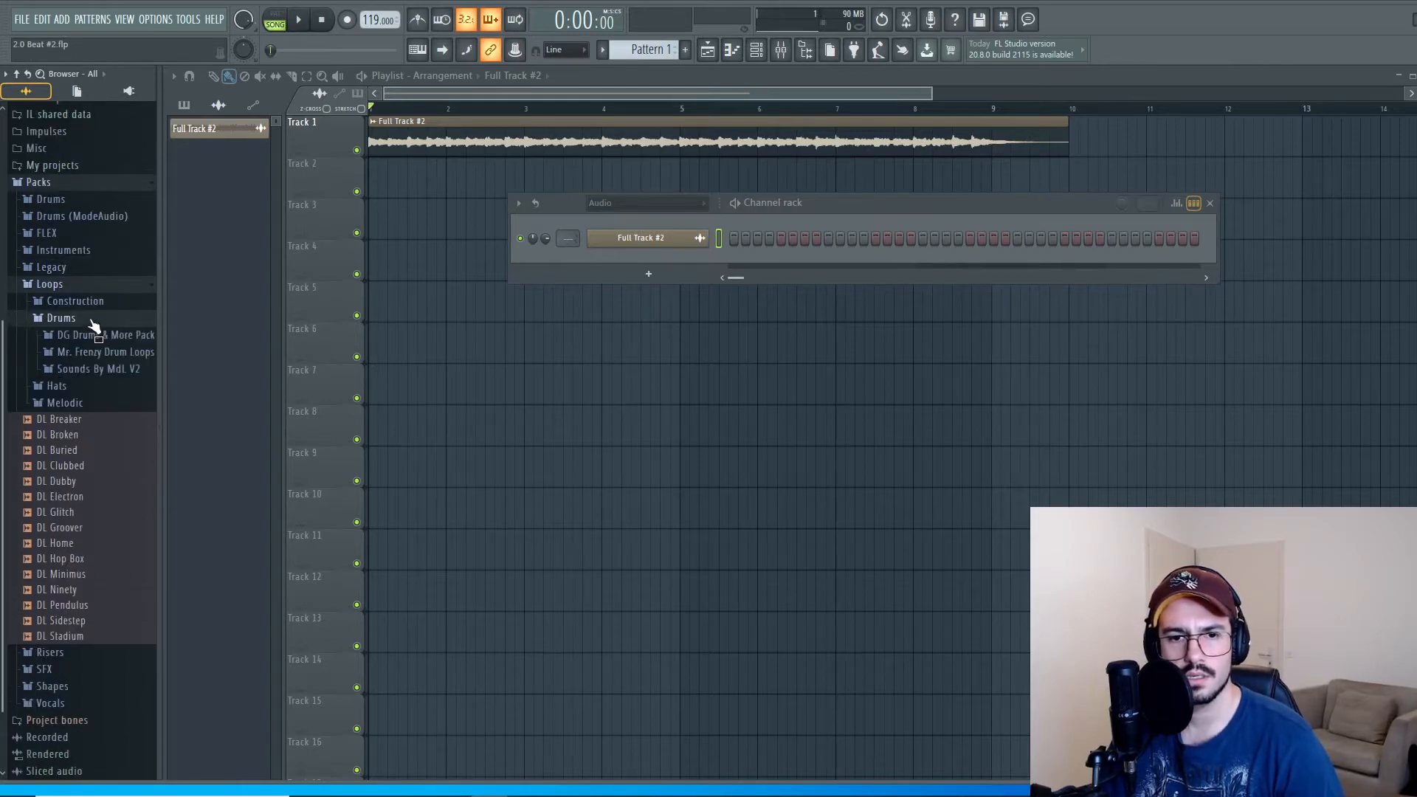
scroll(110, 339, up, 1)
scroll(107, 336, up, 2)
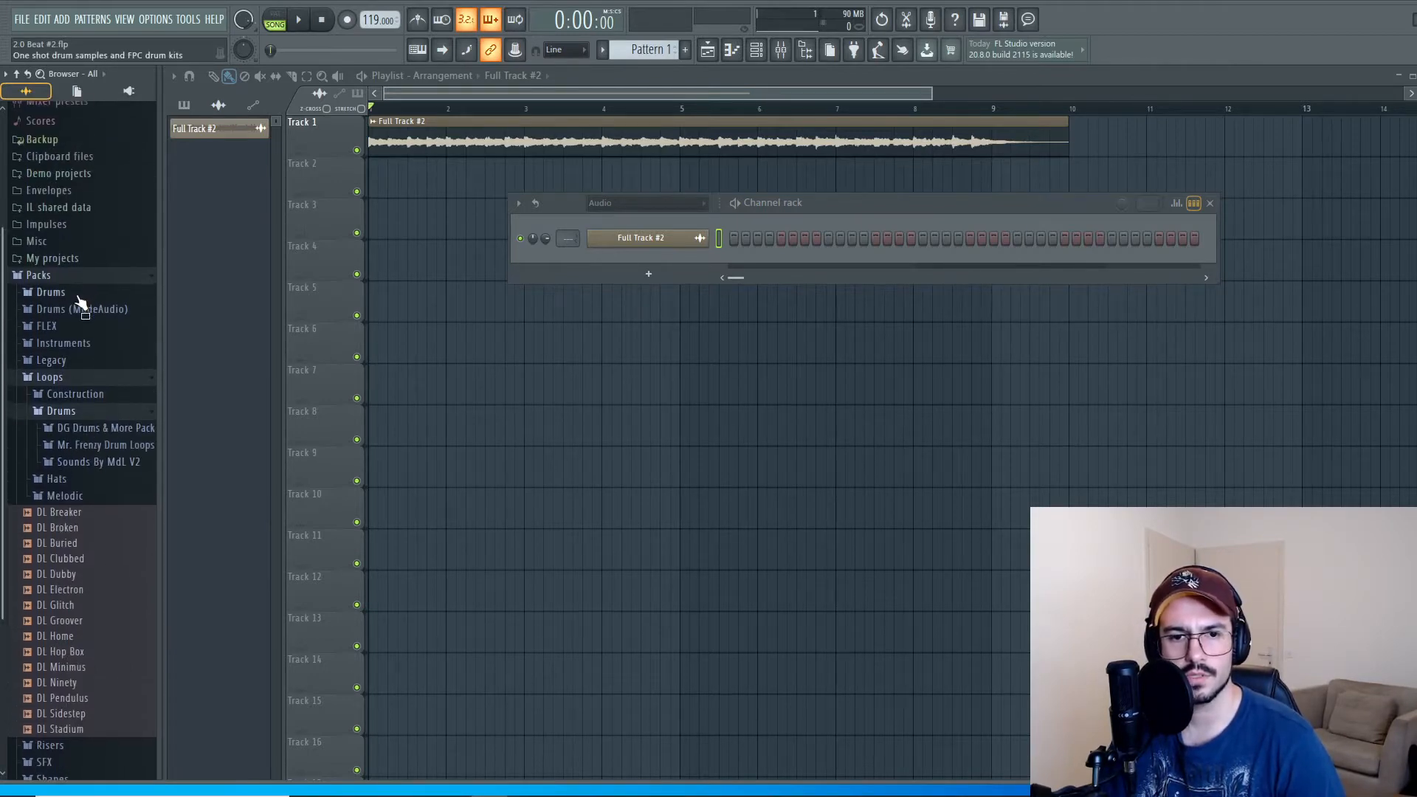
Step: Open the 4. Claps folder of the Eviction 2nd drum kit in the Drums packs
click(80, 297)
scroll(97, 380, down, 2)
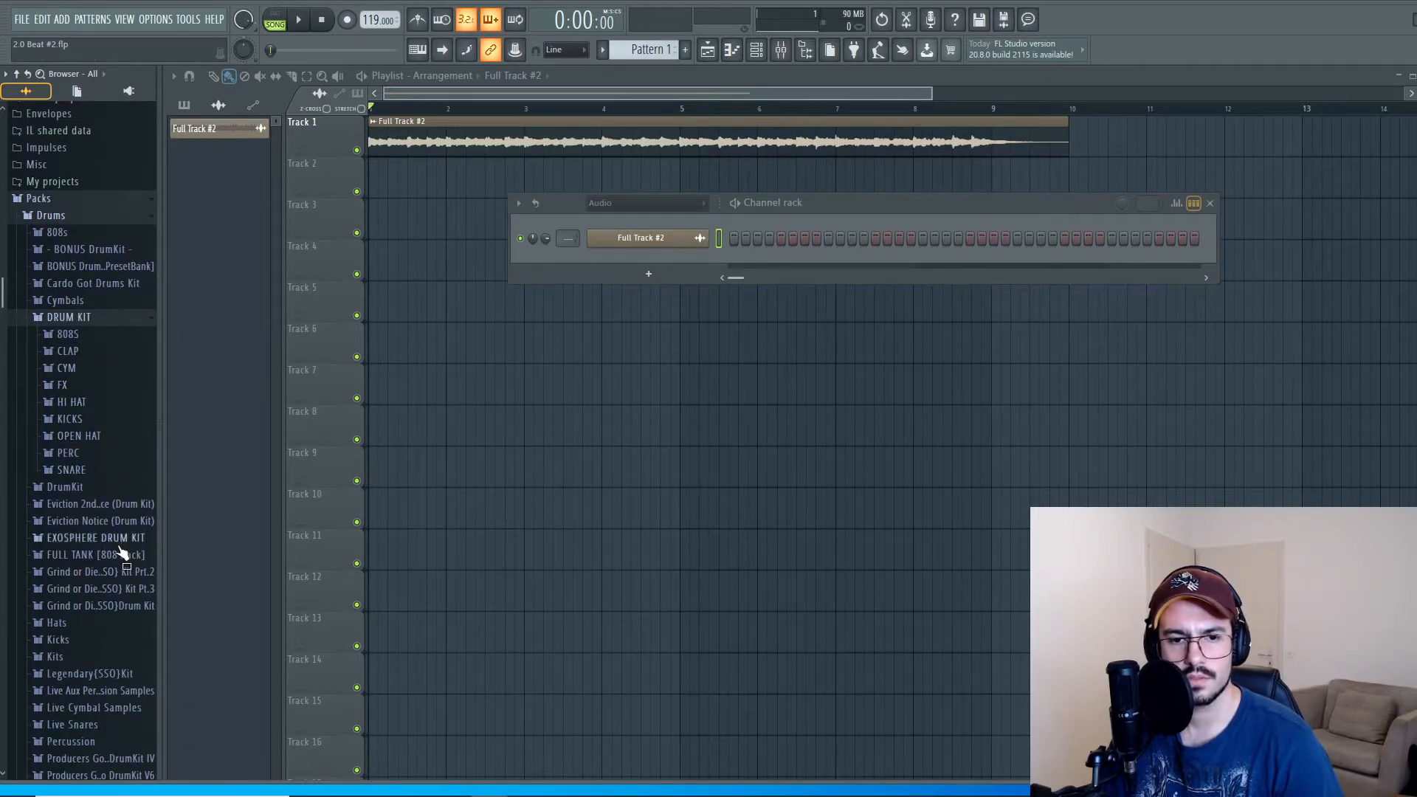
click(111, 505)
scroll(111, 435, up, 3)
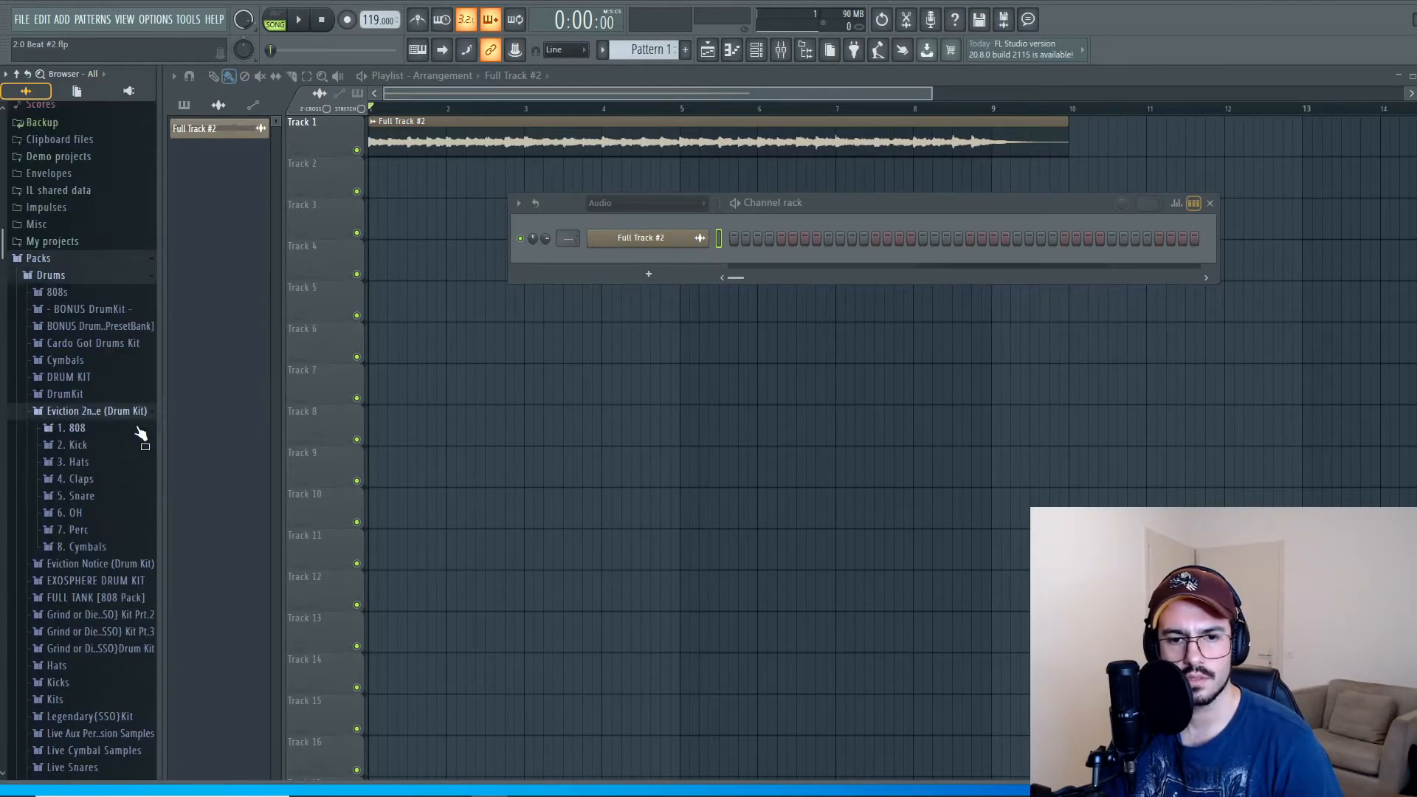
click(104, 484)
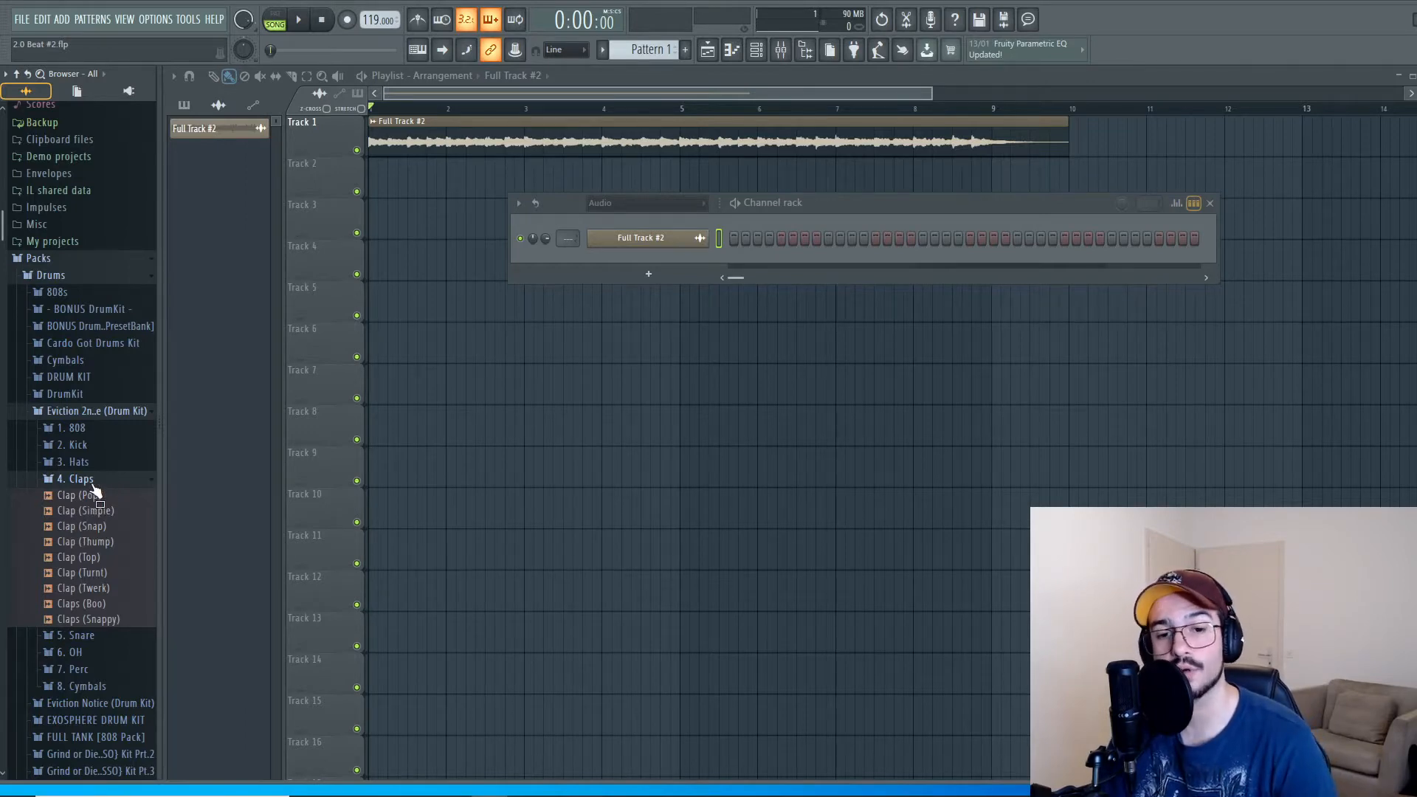
Step: Audition the kit's clap samples, from Clap (Simple) down to Claps (Boo), starting against the playing loop
key(space)
click(101, 525)
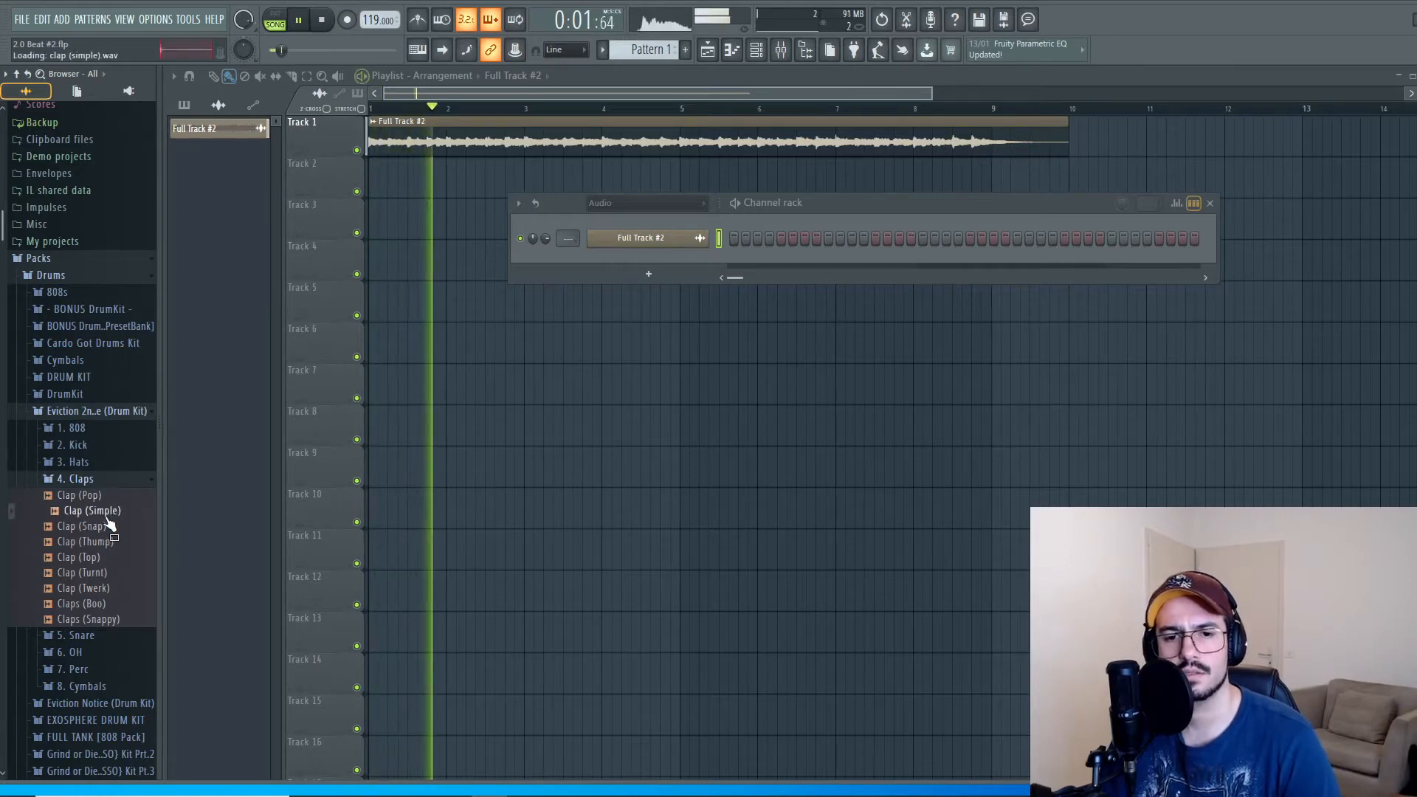
key(space)
click(101, 542)
click(101, 558)
click(101, 573)
click(101, 589)
click(101, 604)
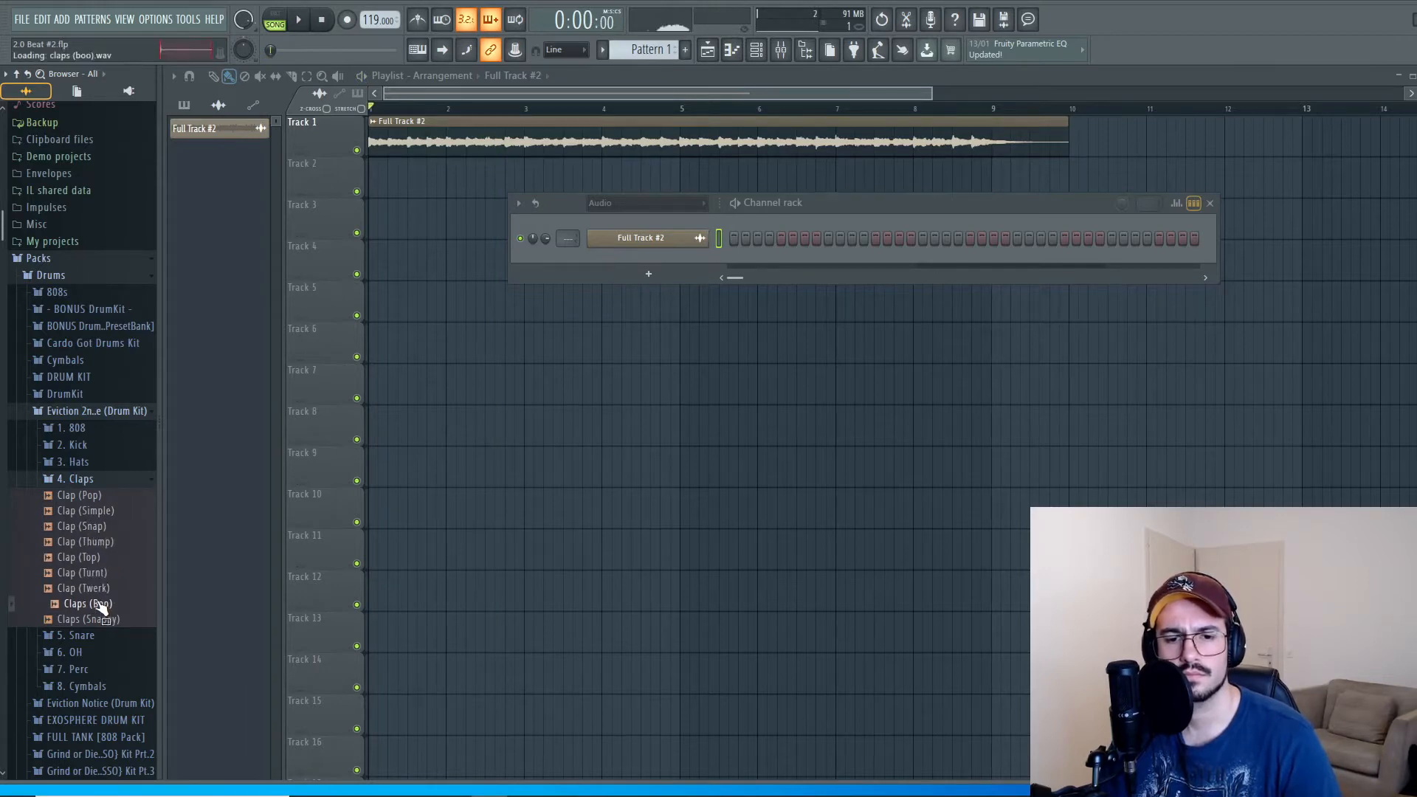
Step: Open the kit's 5. Snare folder and audition its snares, comparing Snare (Rim Shot) with Snare (Sharp)
click(103, 480)
scroll(104, 495, down, 3)
click(100, 405)
click(101, 451)
click(101, 480)
click(99, 497)
click(103, 480)
click(103, 496)
key(space)
key(space)
Step: Add Snare (Sharp) as a channel and place a C5 note on beat 3 of bar 1 in its piano roll
drag(105, 506, 649, 239)
right_click(705, 238)
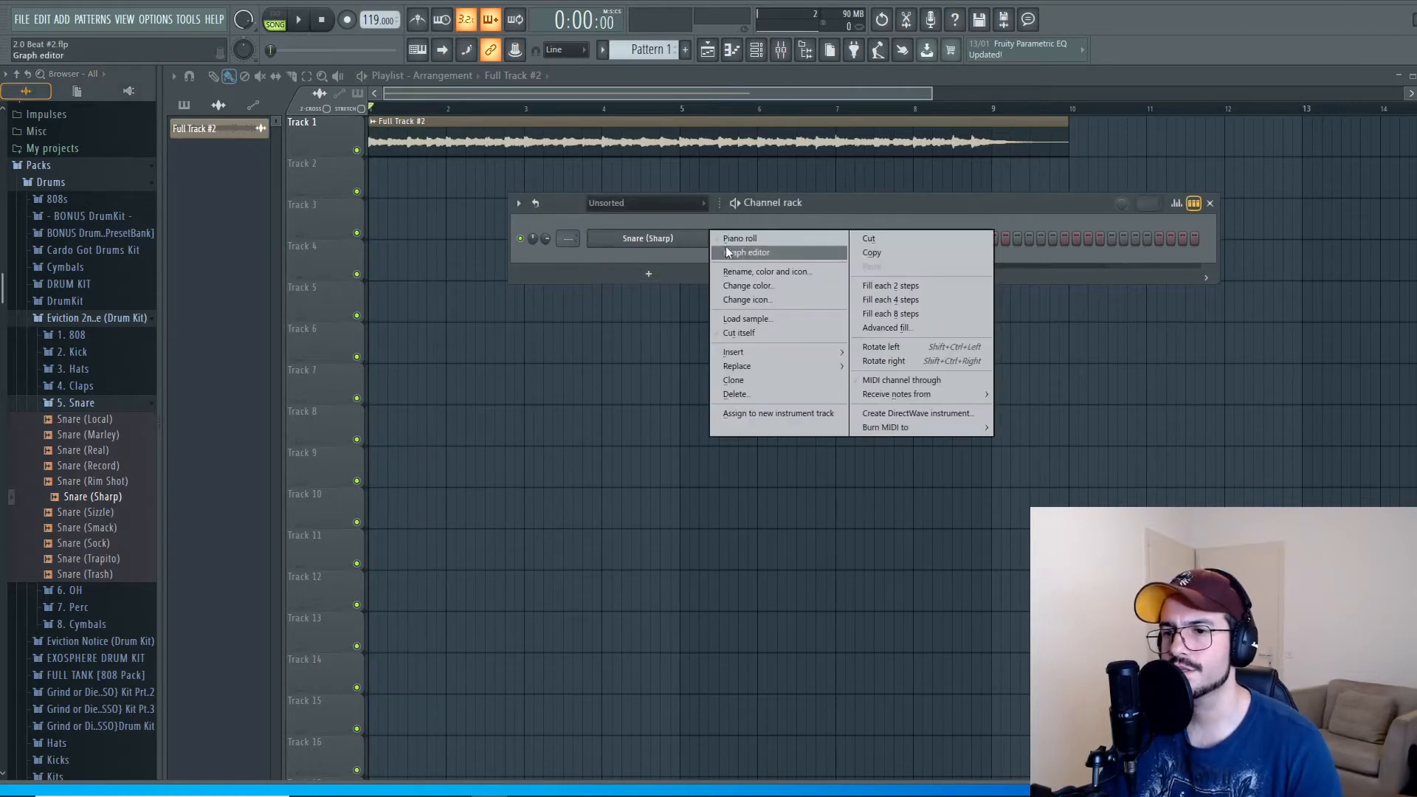
click(731, 239)
scroll(357, 273, down, 2)
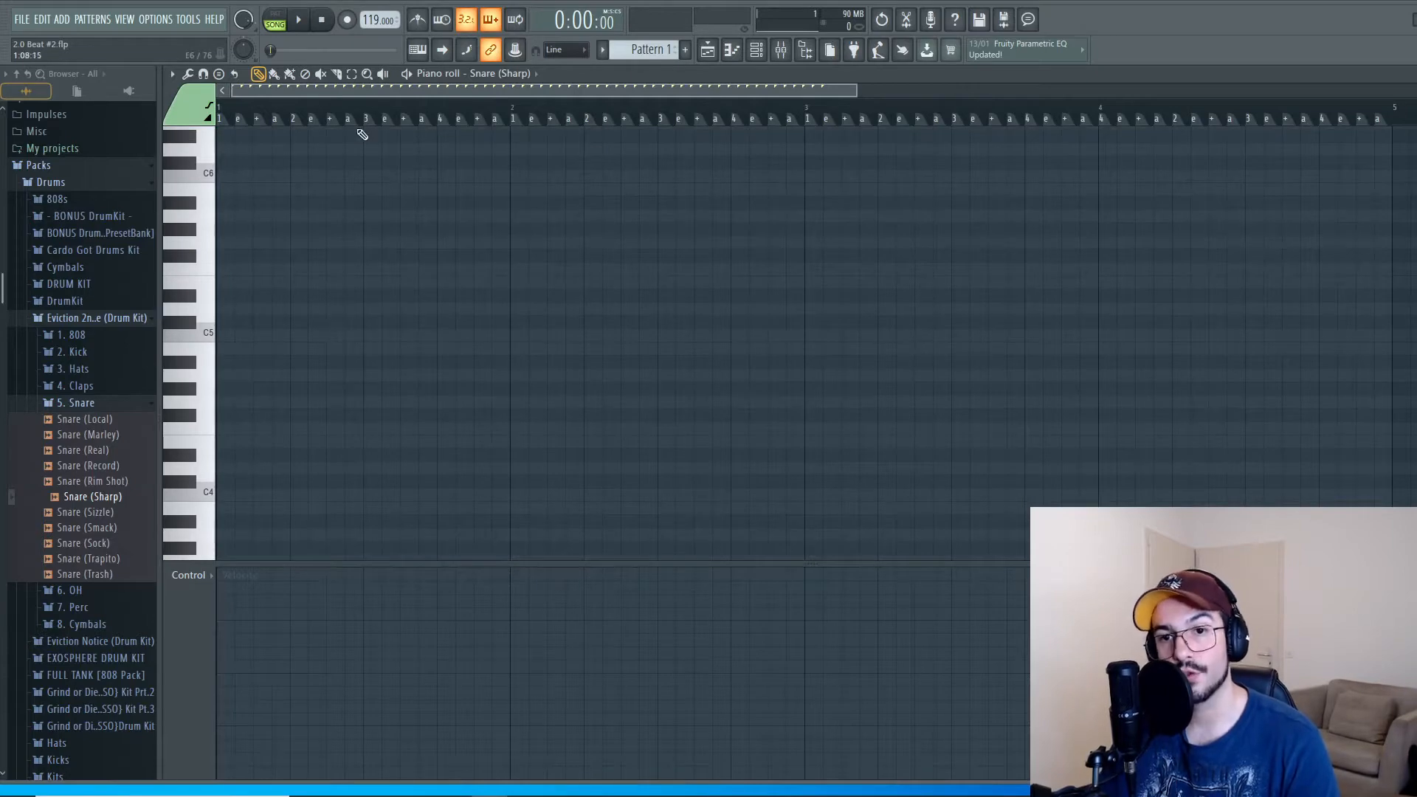
click(372, 335)
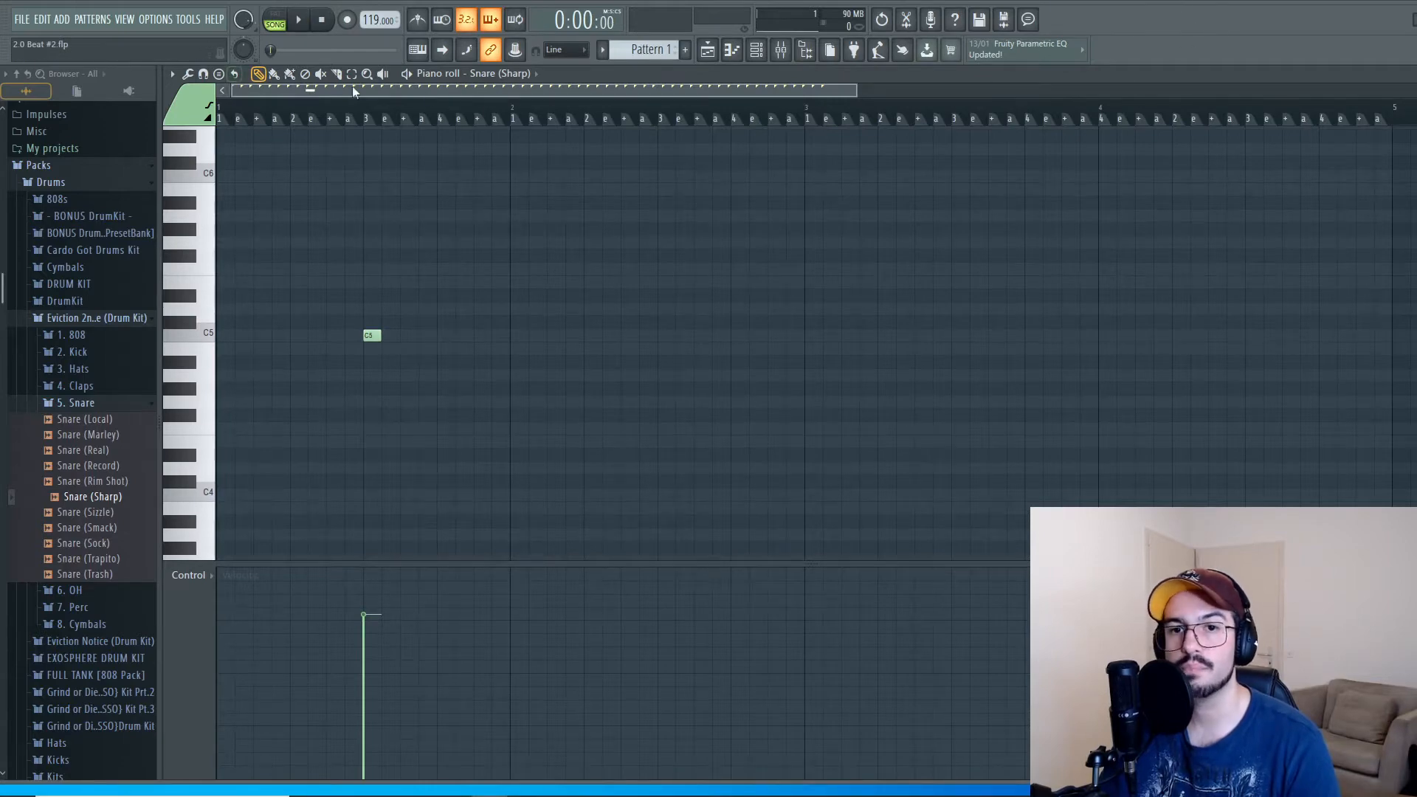
Step: Place Pattern 1 at the start of playlist Track 2, beneath the melody loop
key(Escape)
key(Escape)
click(192, 110)
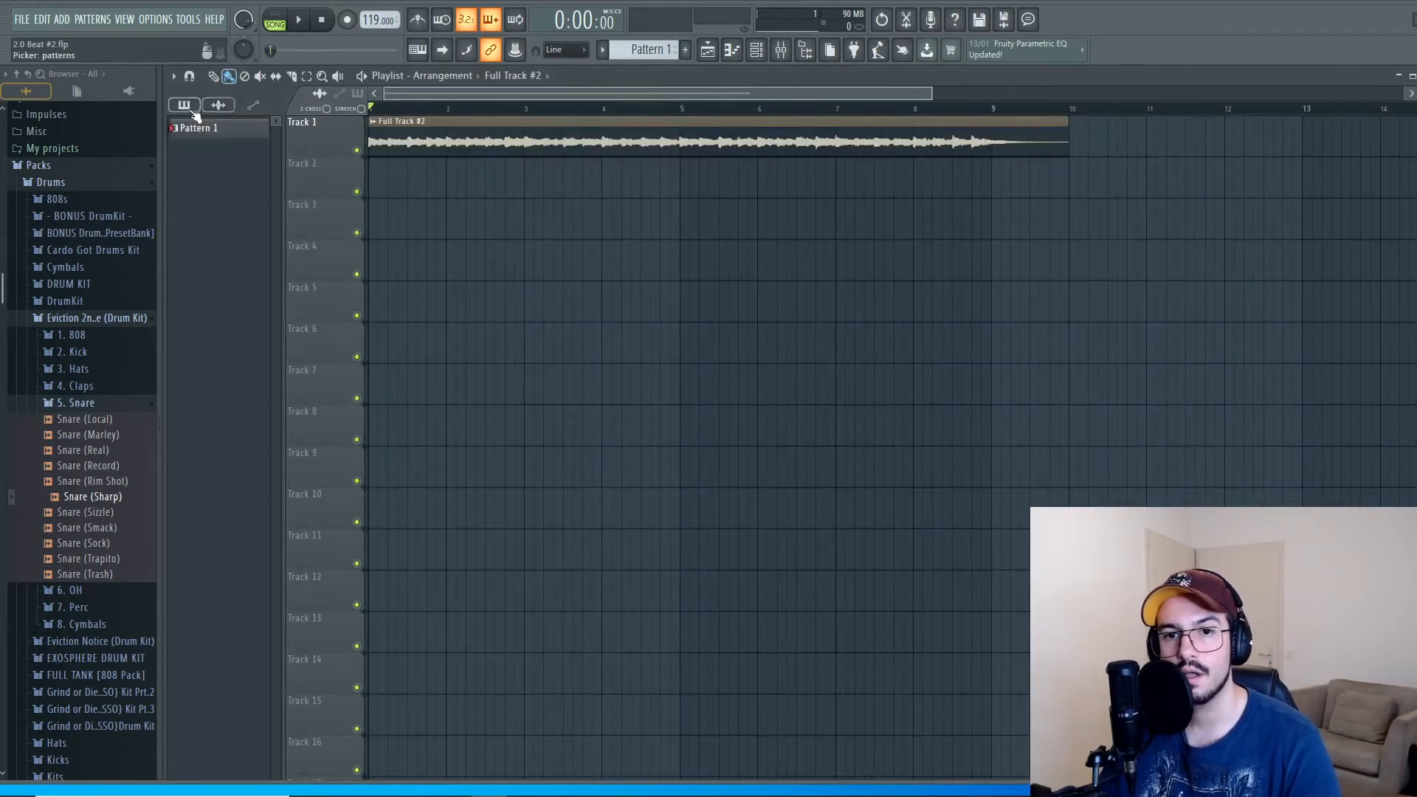
drag(186, 128, 374, 174)
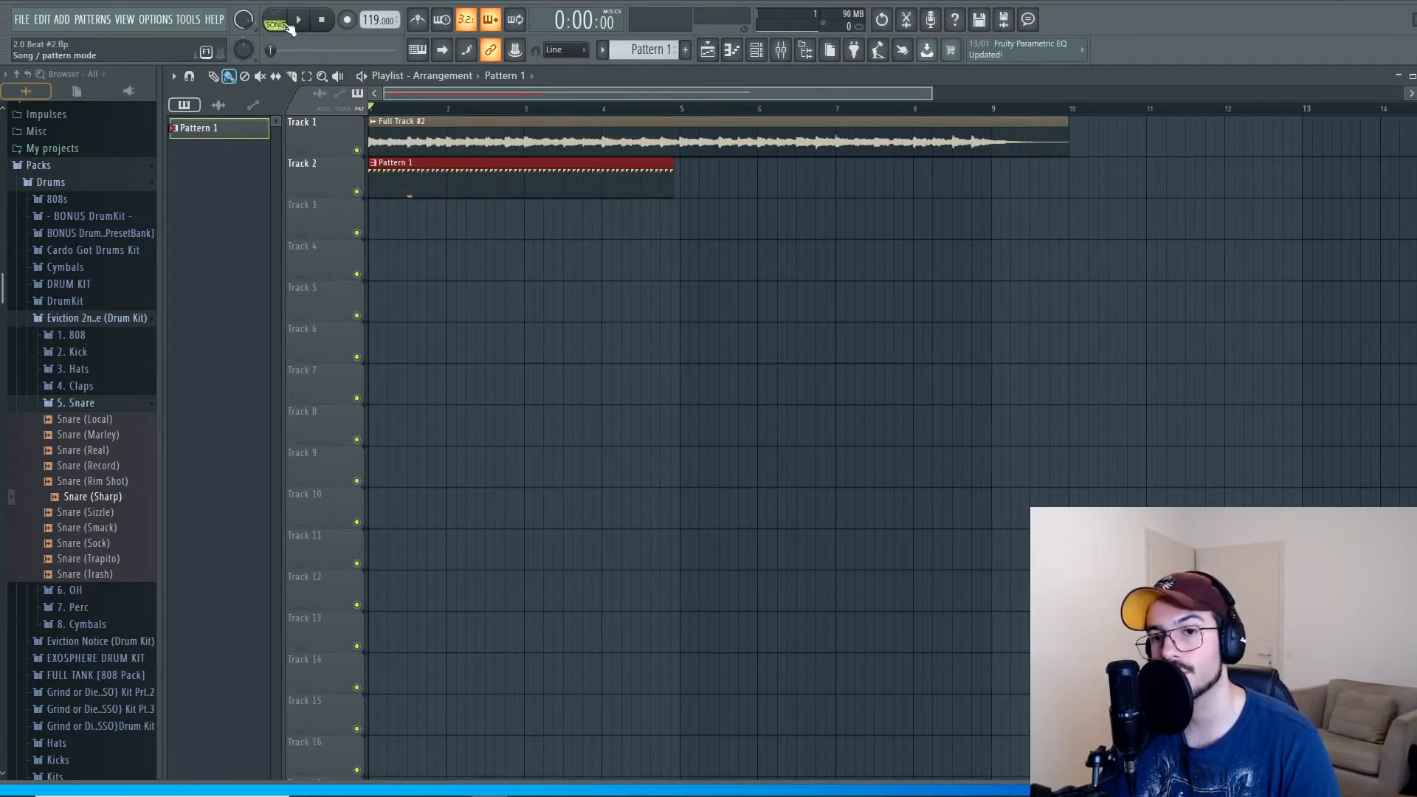
Step: Play the arrangement and lower the Snare (Sharp) channel volume to about 56%
key(space)
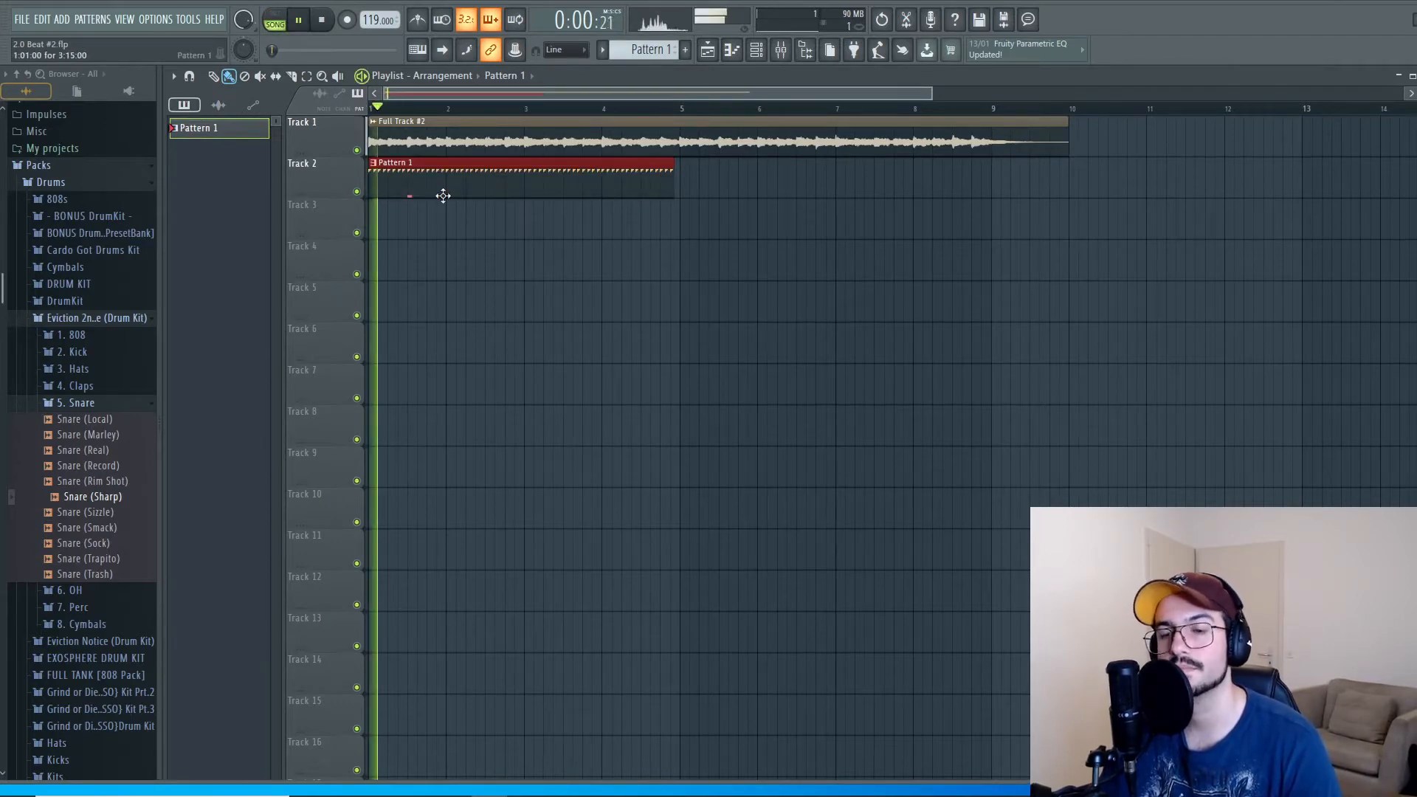
click(756, 49)
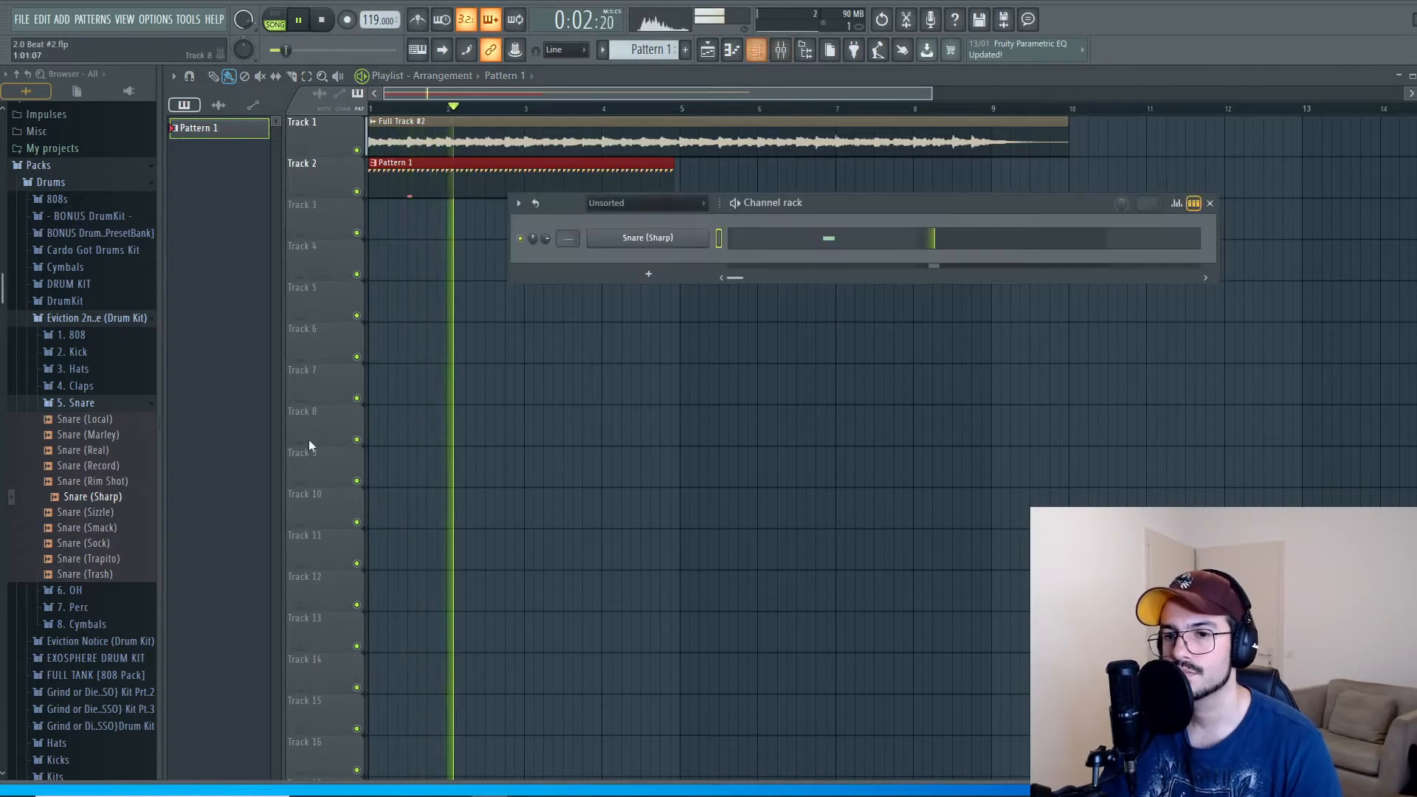
key(space)
key(space)
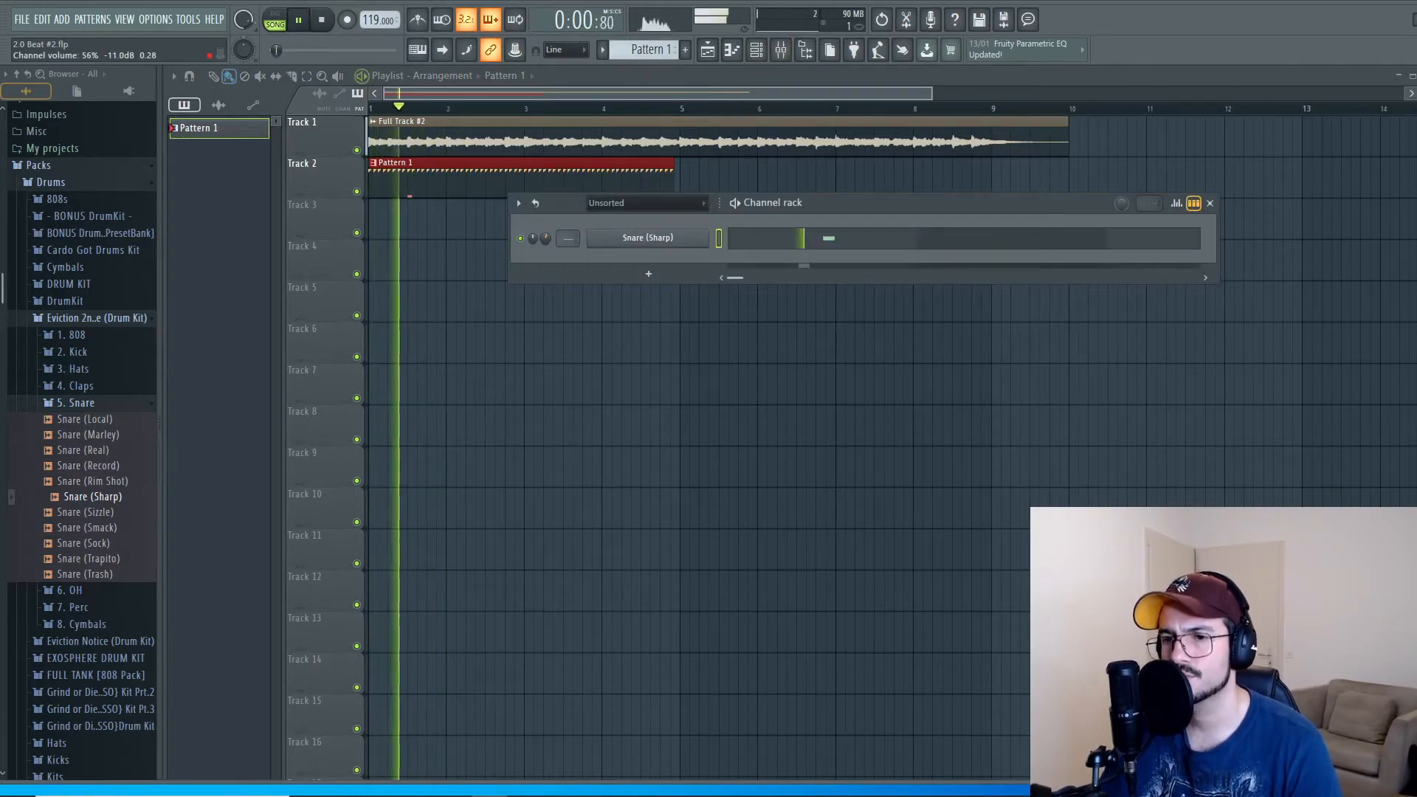
Step: Extend the Snare (Sharp) piano roll with C5 notes on beat 3 of bars 2, 3 and 4, and play the arrangement
click(848, 241)
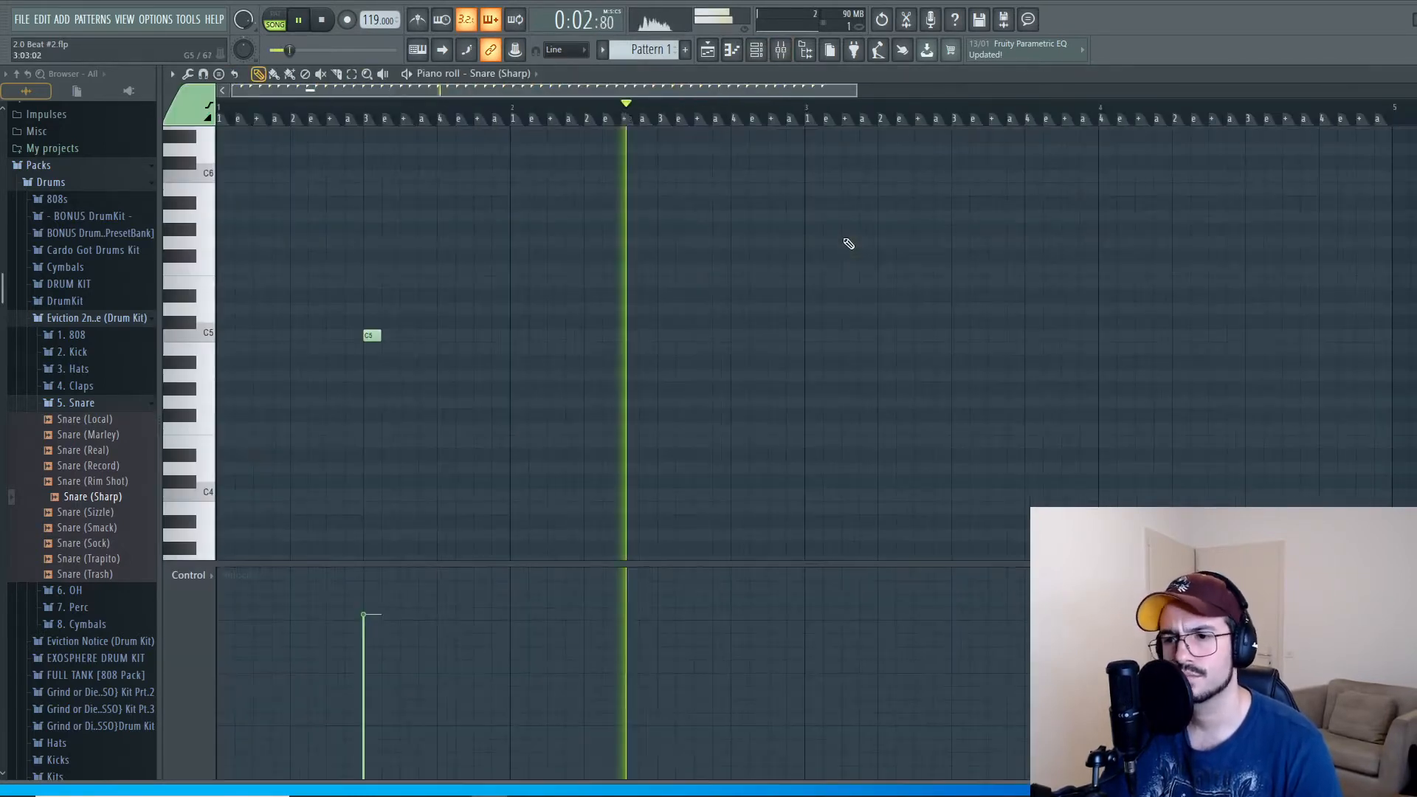
key(space)
click(668, 333)
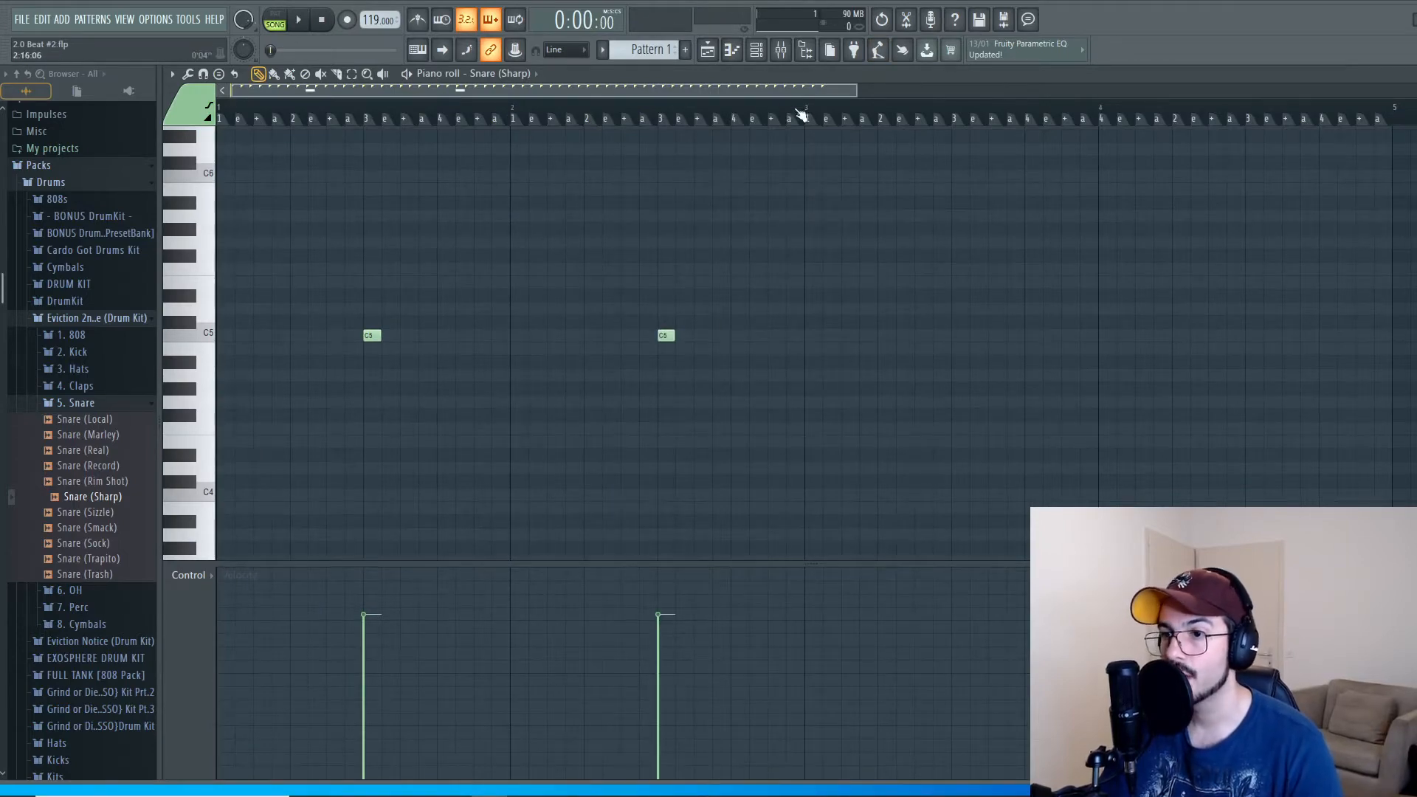
click(957, 338)
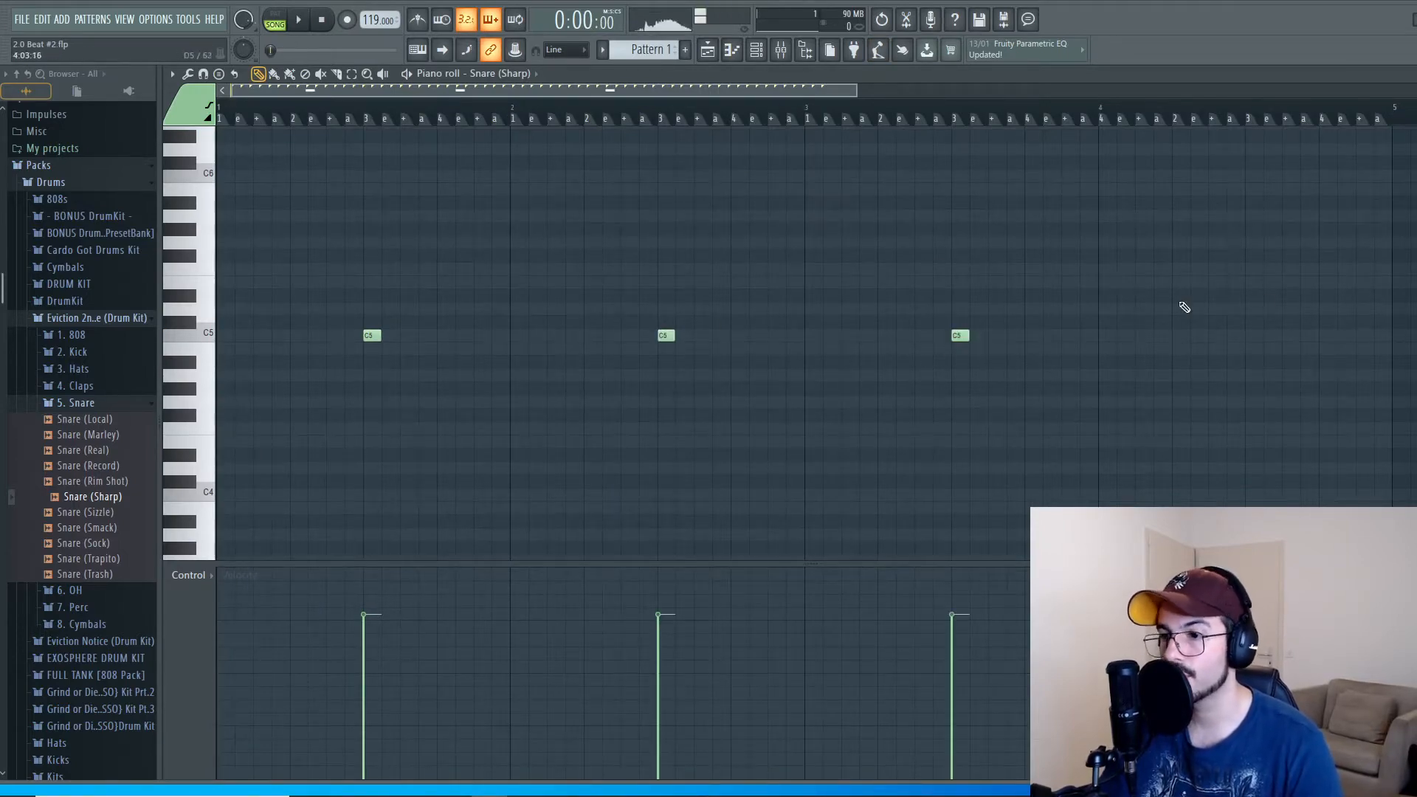
click(1253, 338)
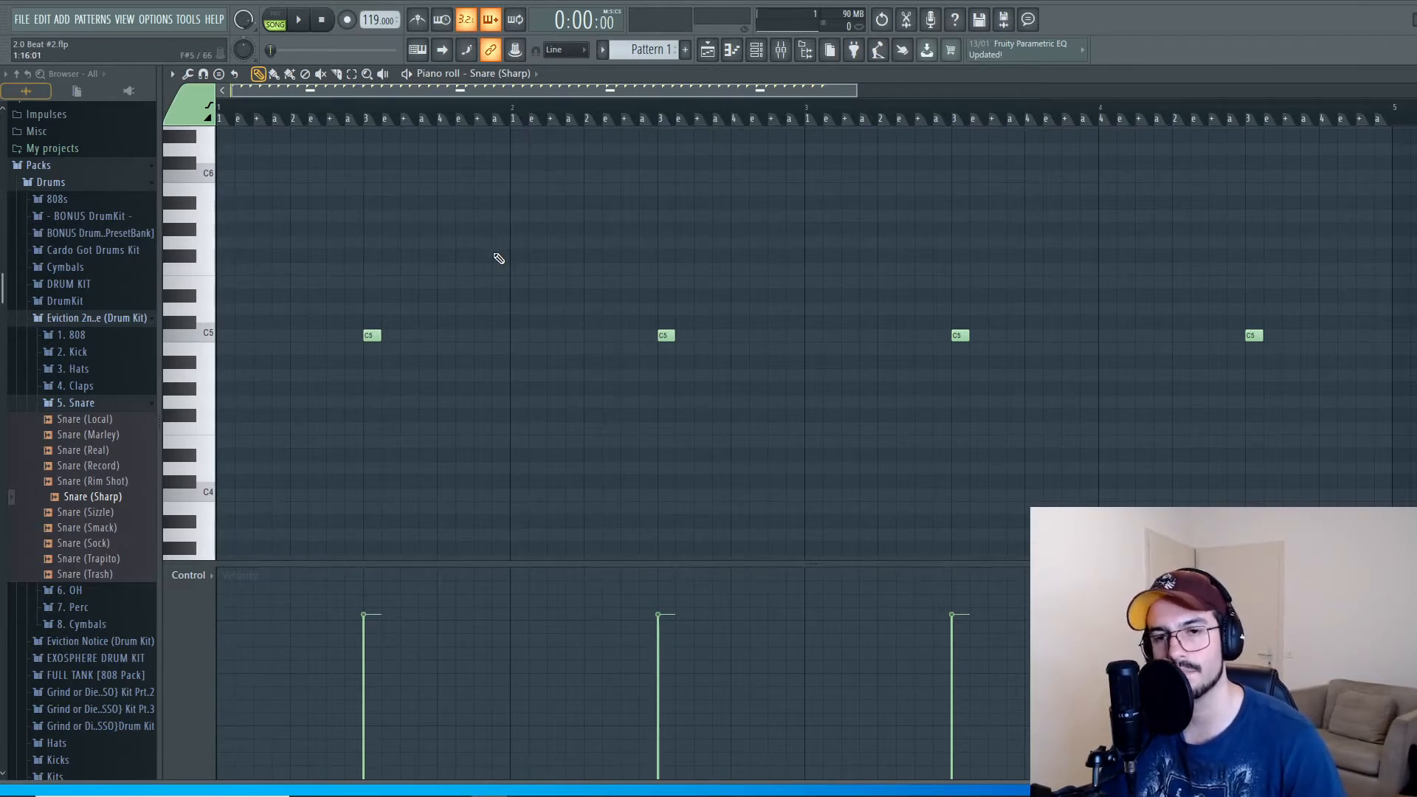
key(space)
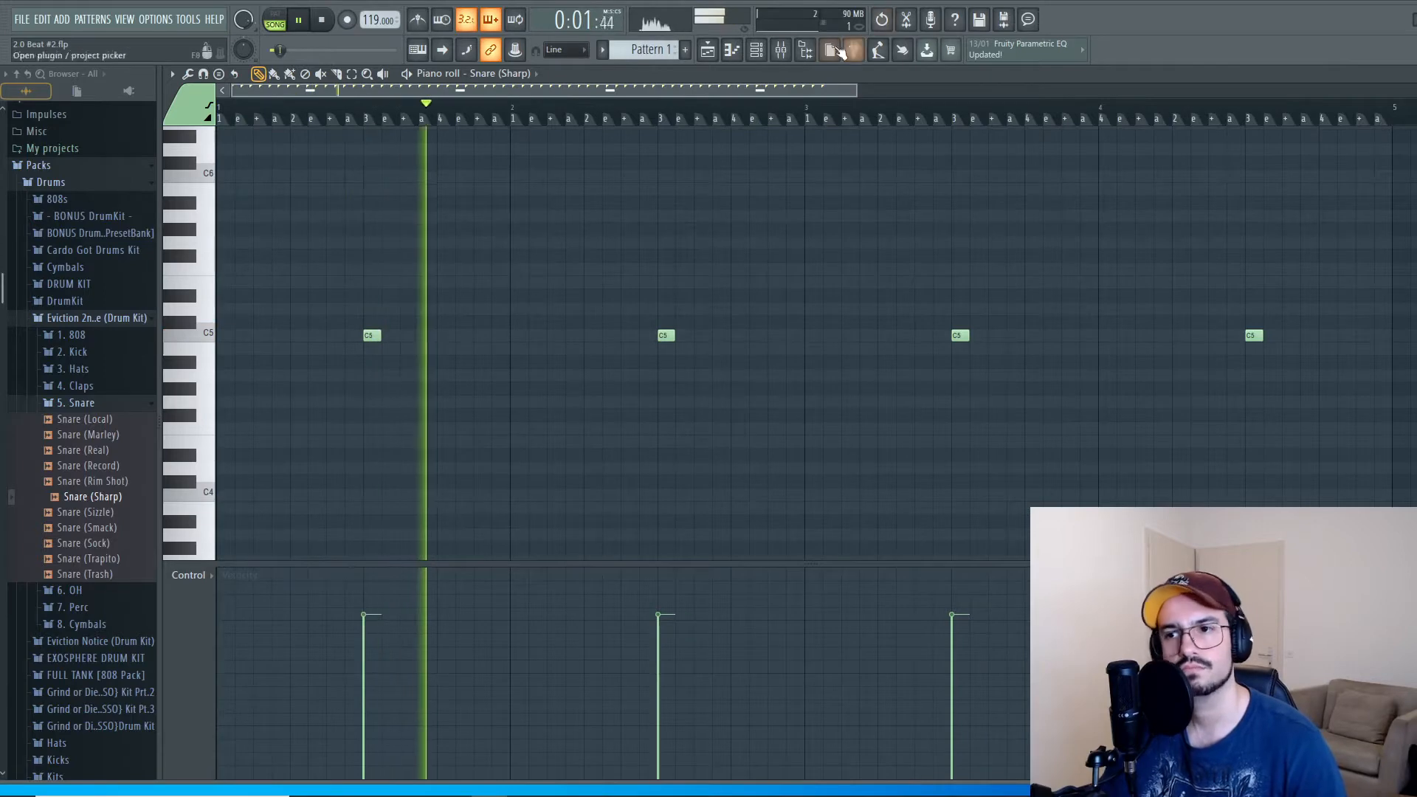
Step: Audition hats in the kit's 3. Hats folder, add Hi-Hat (Regs) as a channel and open its piano roll
click(758, 50)
key(space)
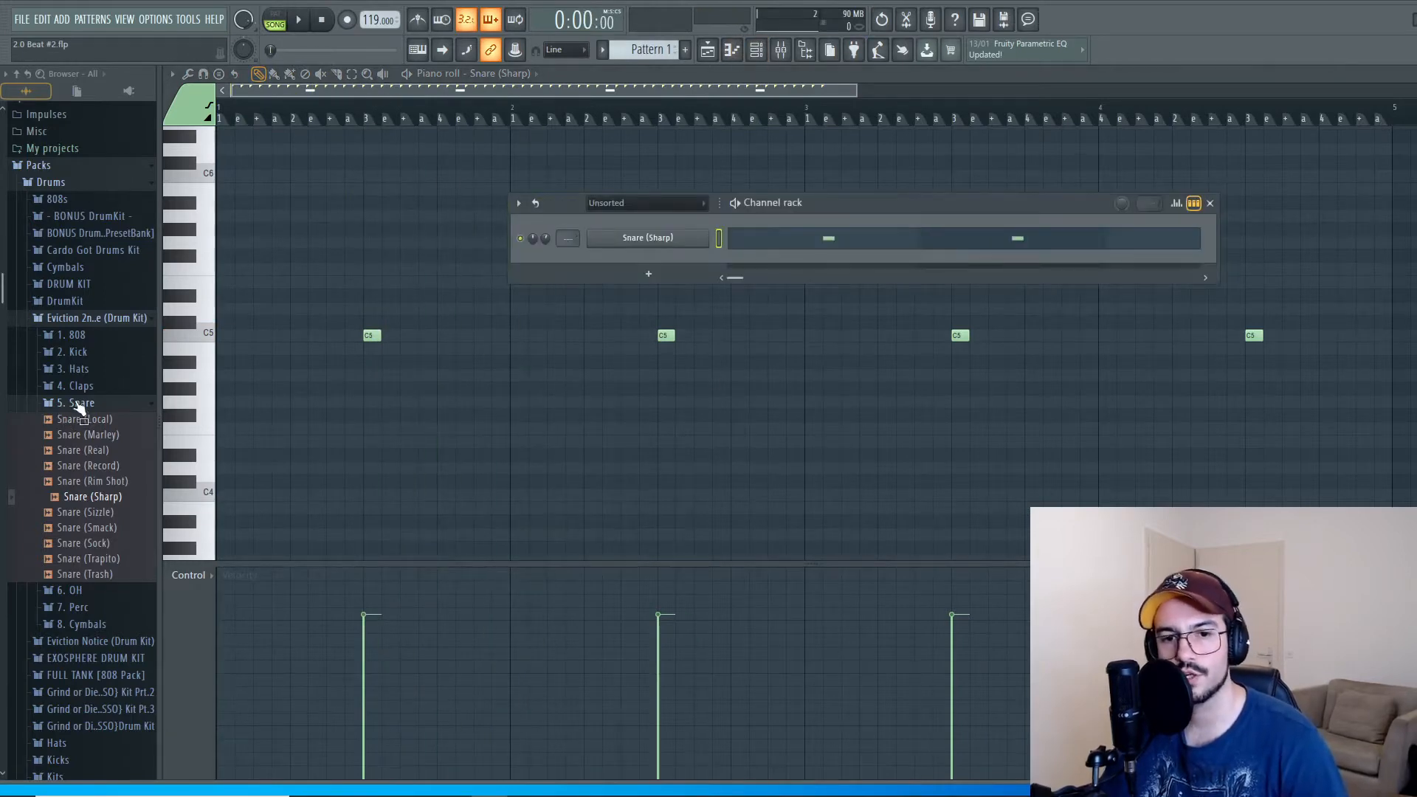
click(90, 369)
click(91, 450)
click(92, 464)
drag(94, 470, 616, 257)
right_click(707, 260)
click(750, 261)
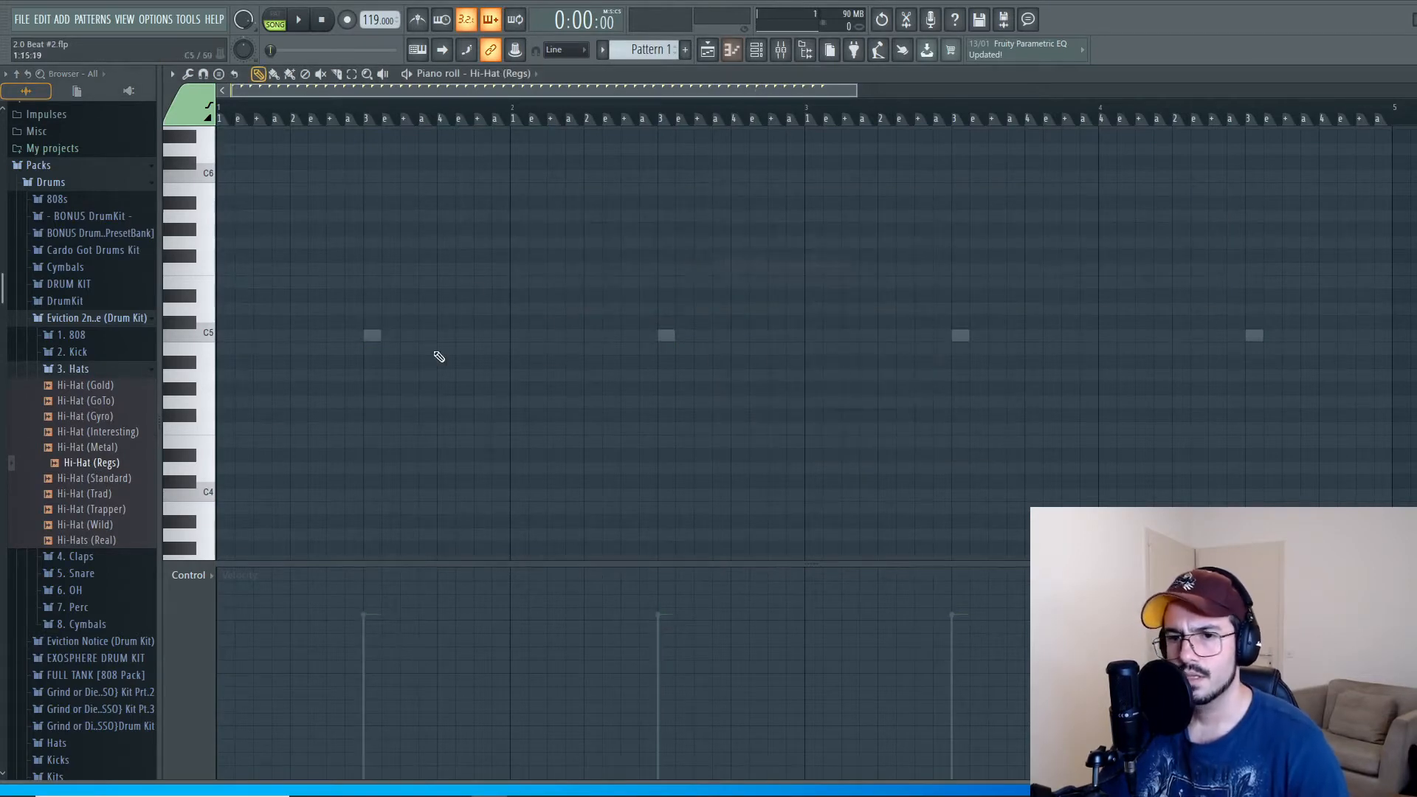
Step: Place eight C5 hi-hat notes in bar 1, one every half beat
click(228, 338)
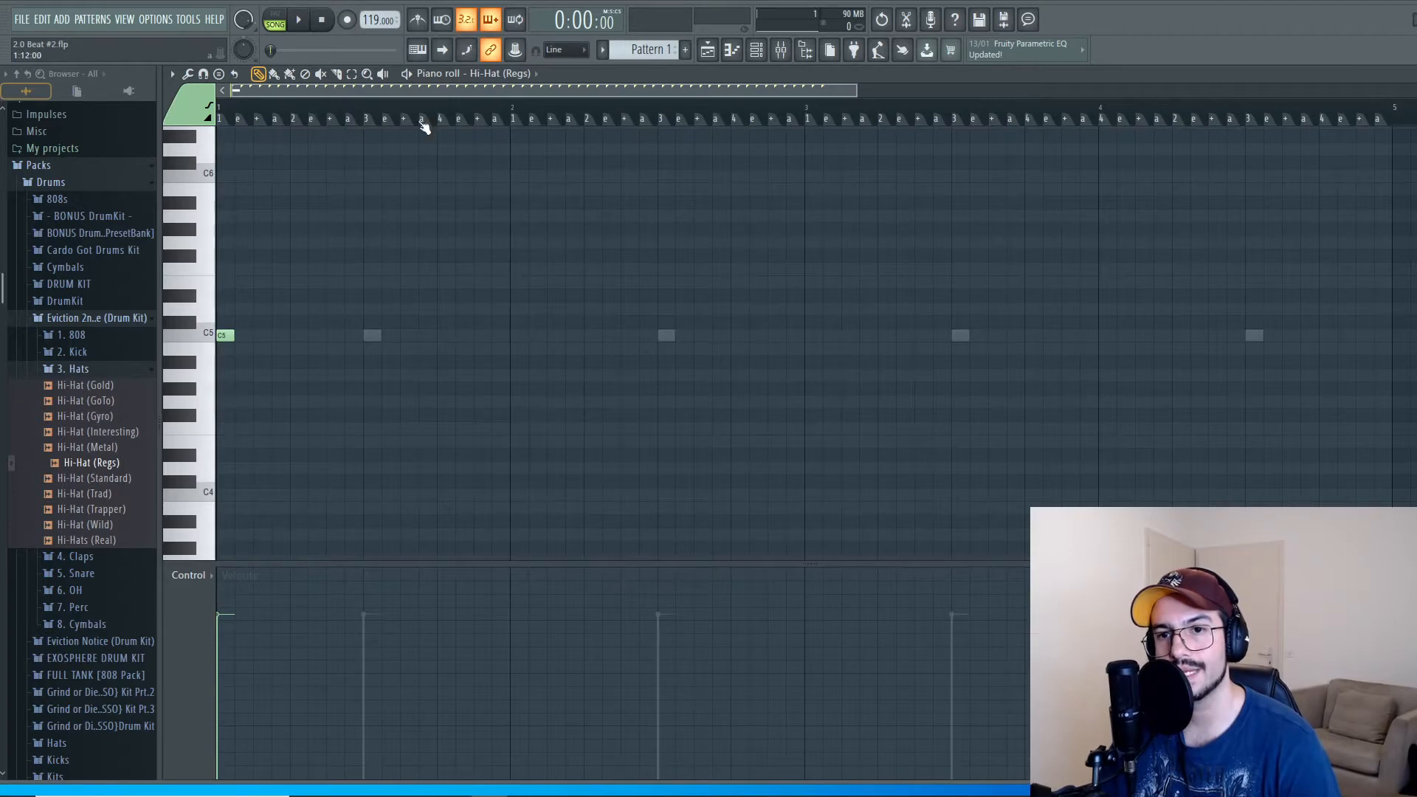
click(263, 337)
click(298, 337)
click(335, 337)
click(372, 338)
click(409, 338)
click(446, 337)
click(483, 337)
Step: Duplicate the bar 1 hi-hat notes to fill bars 2 through 4, aligned to the bar lines, and play the arrangement
drag(610, 424, 214, 276)
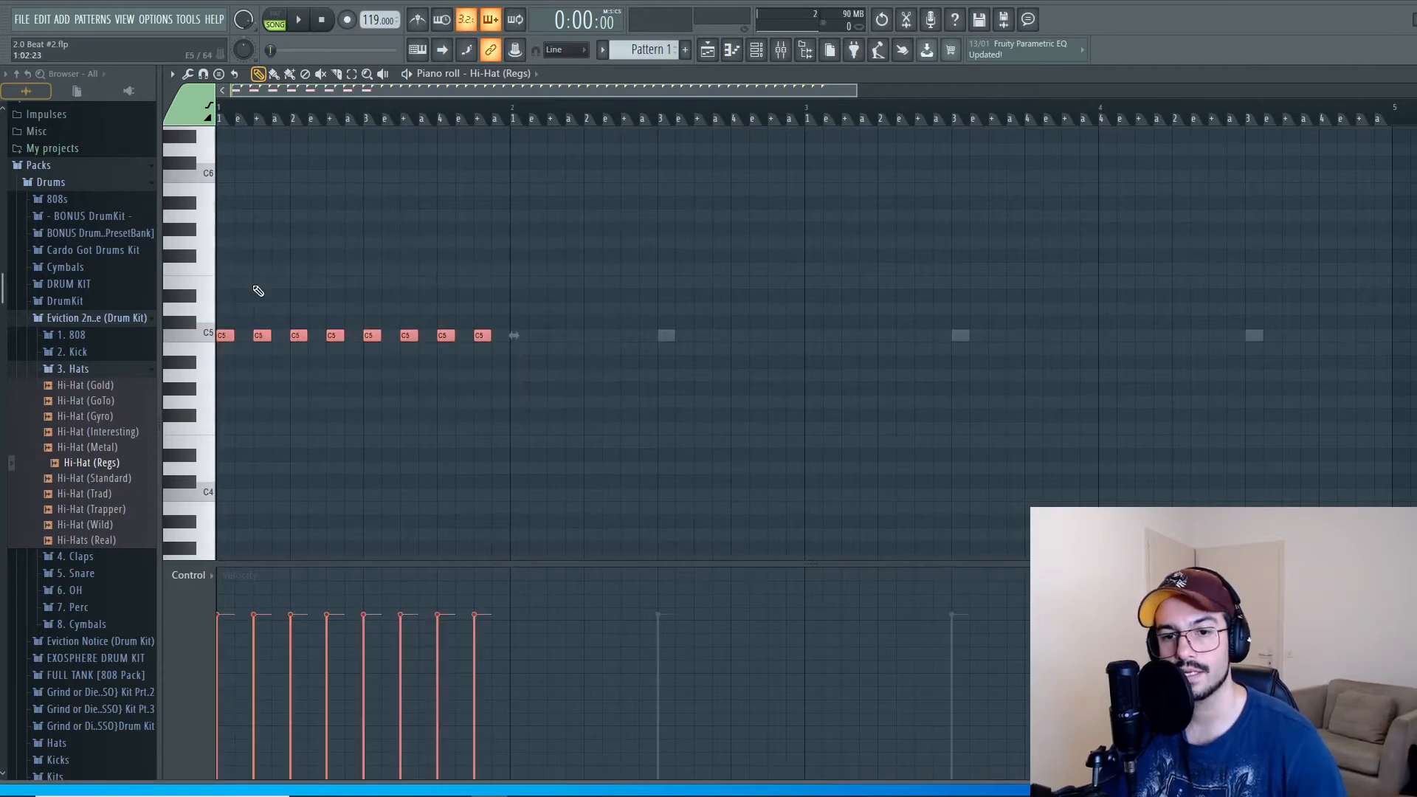
key(ctrl+b)
key(shift+Right)
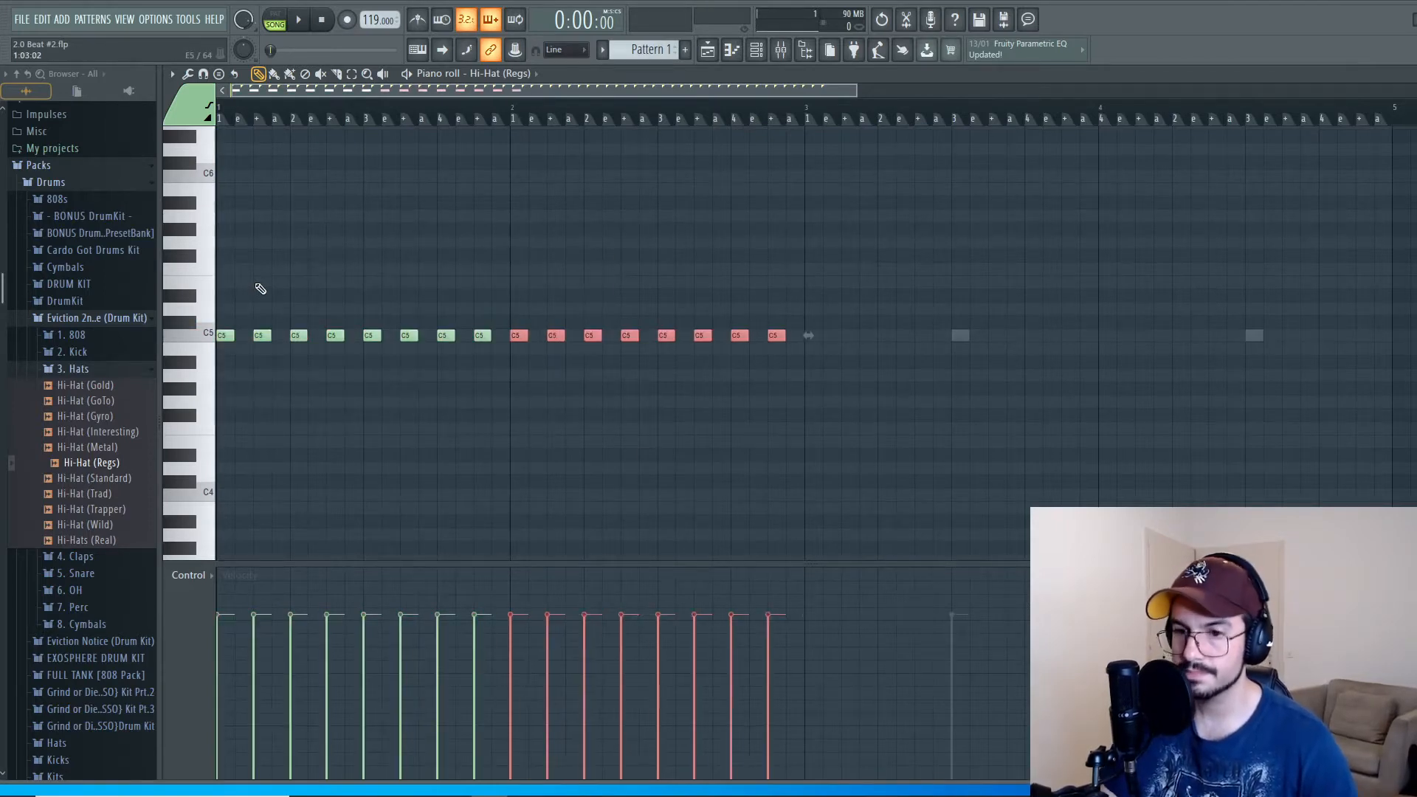
drag(833, 424, 216, 184)
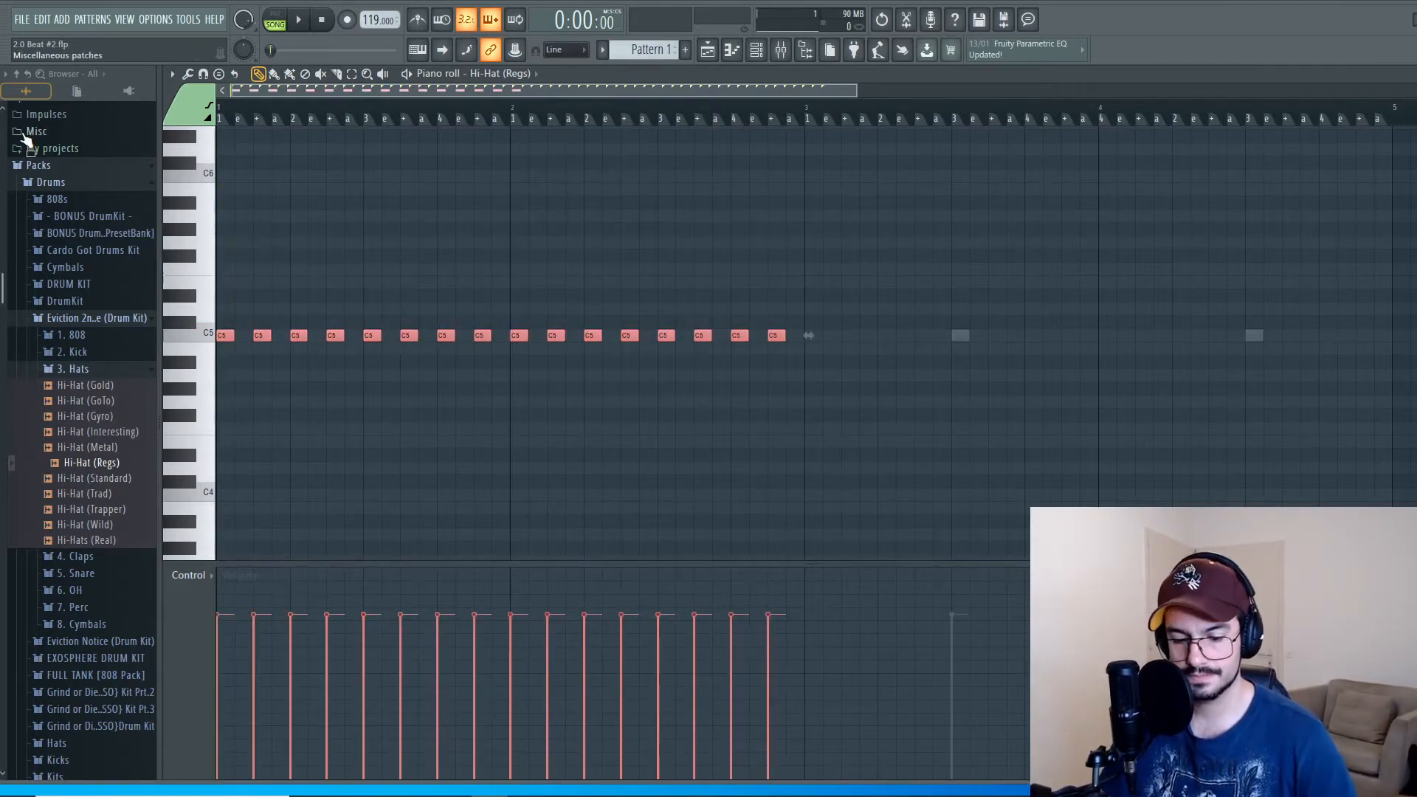
key(ctrl+b)
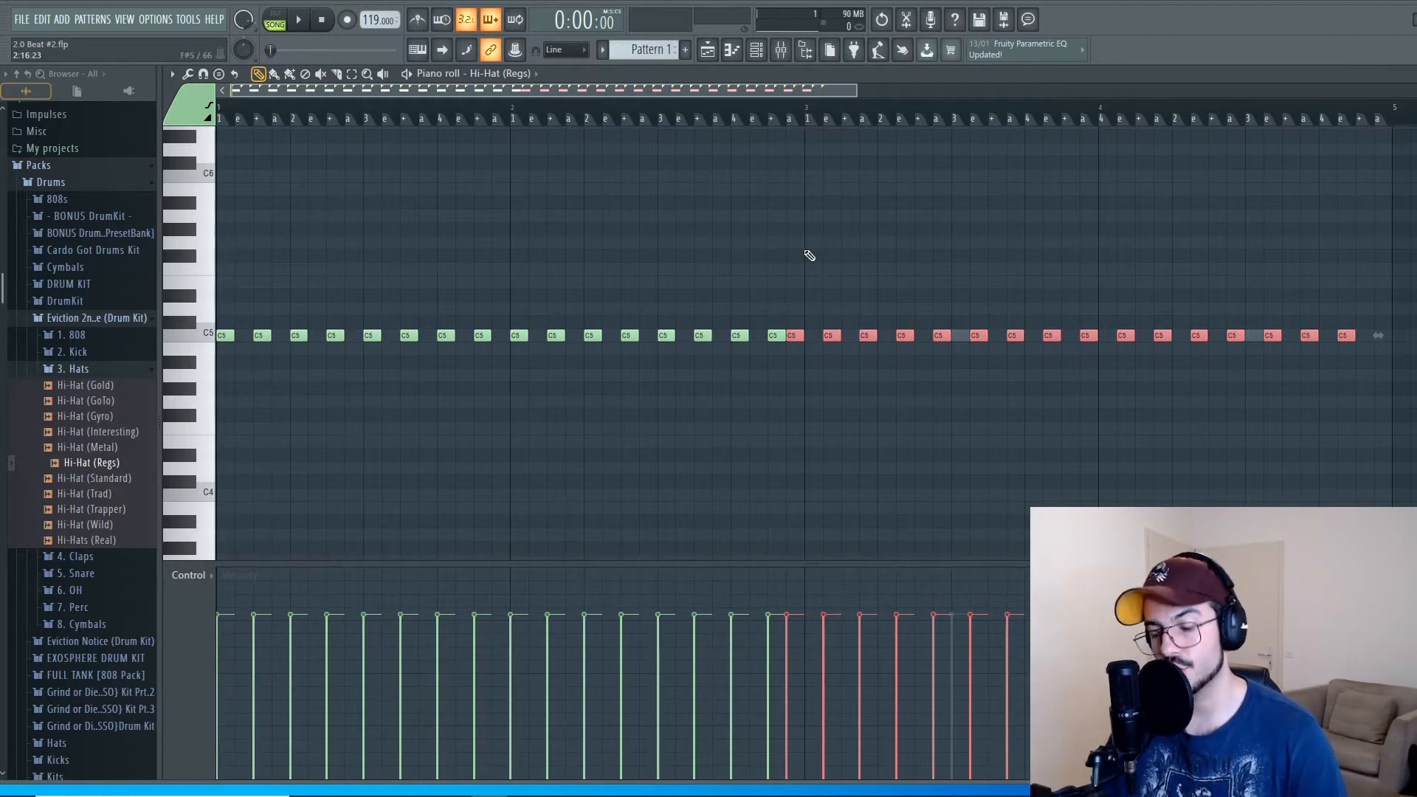
key(shift+Right)
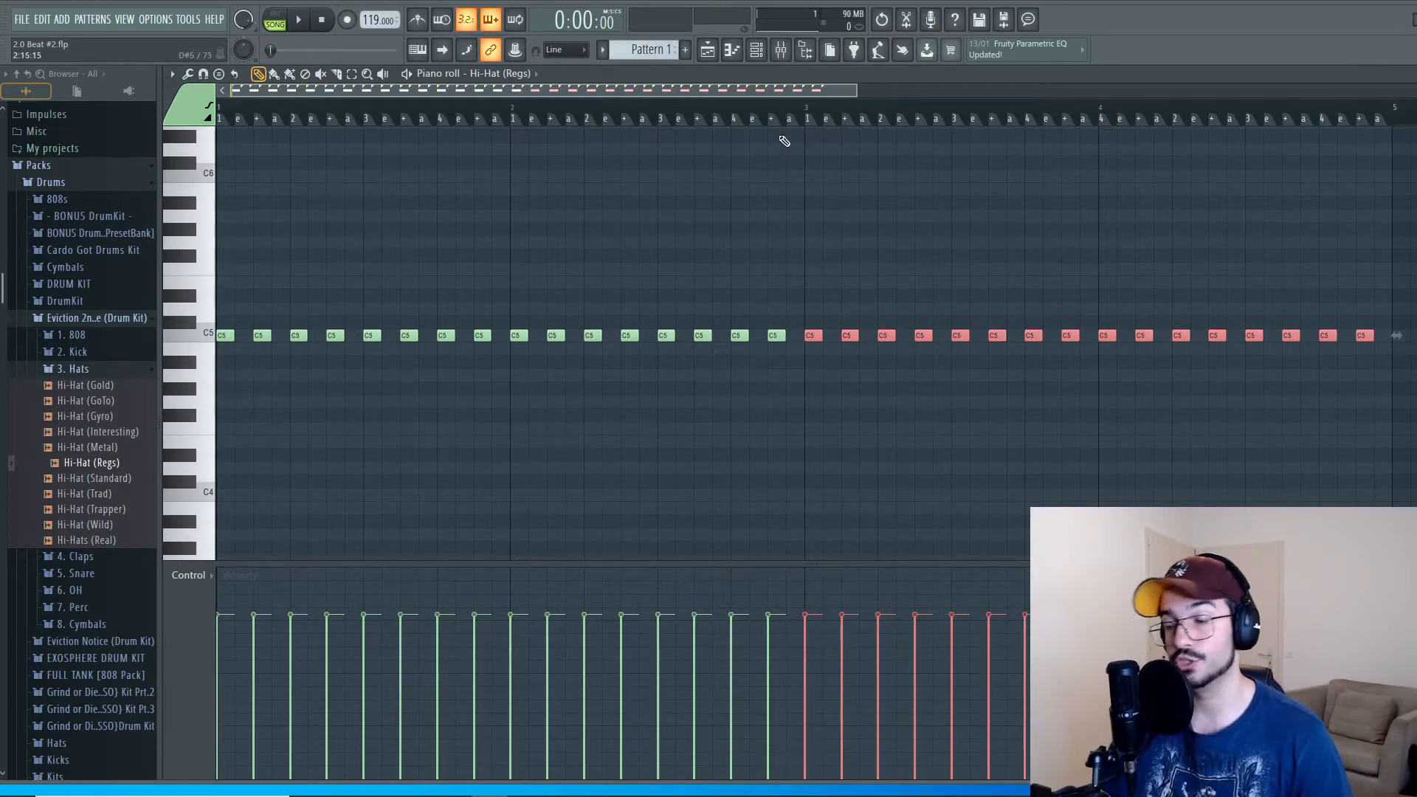
drag(861, 85, 1035, 88)
key(space)
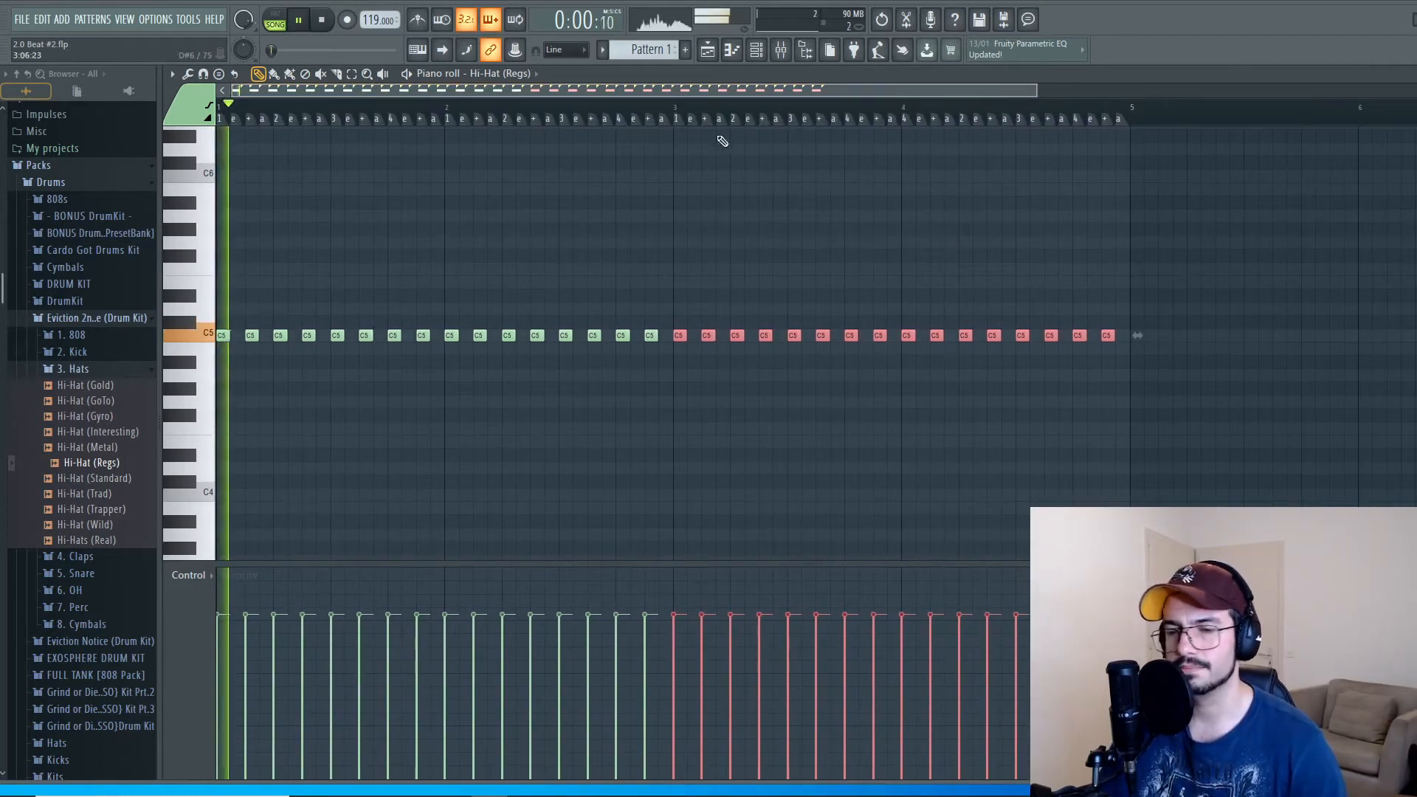
Step: Stop playback, show the channel rack and audition the kit's 2. Kick samples from Kick (NoUse) through Kick (Techno)
click(760, 51)
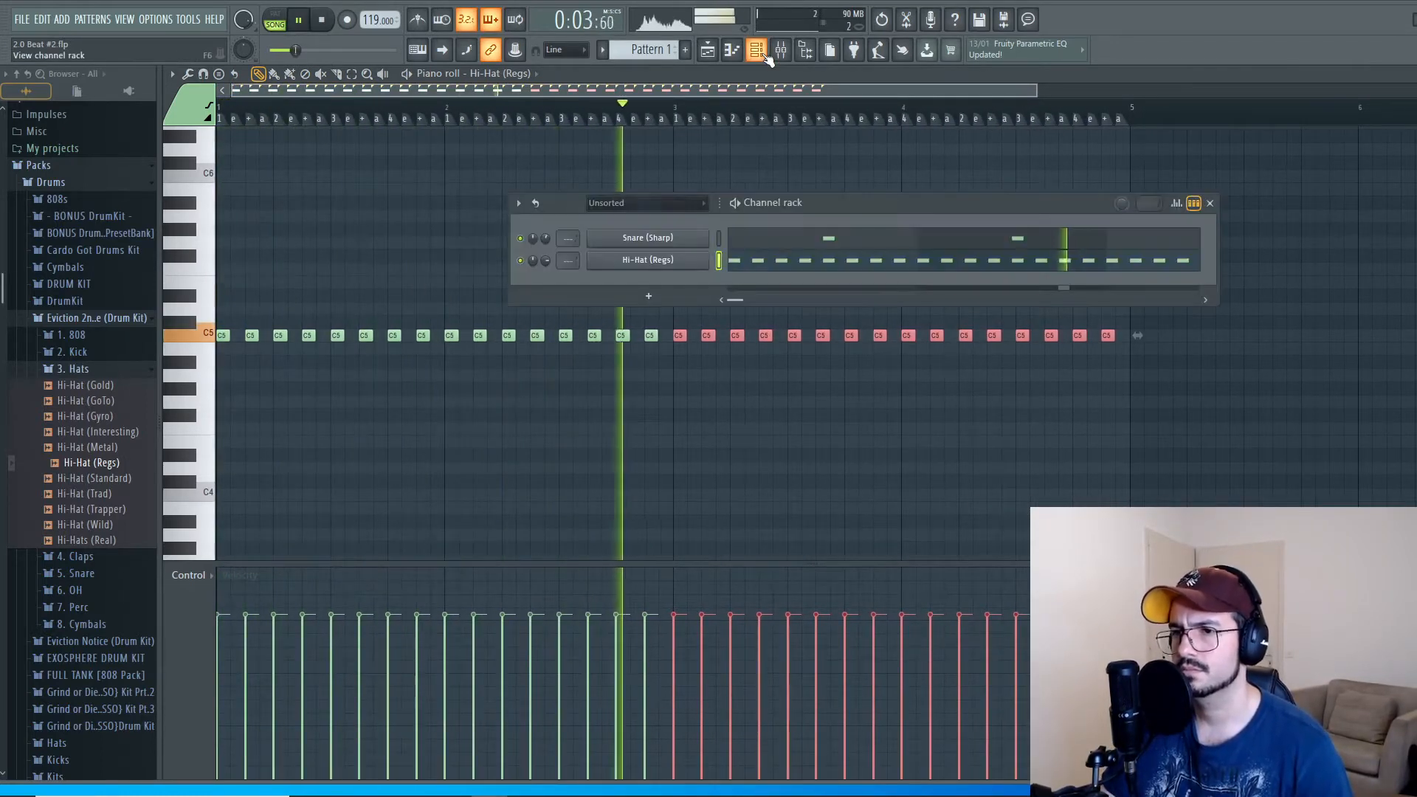
key(space)
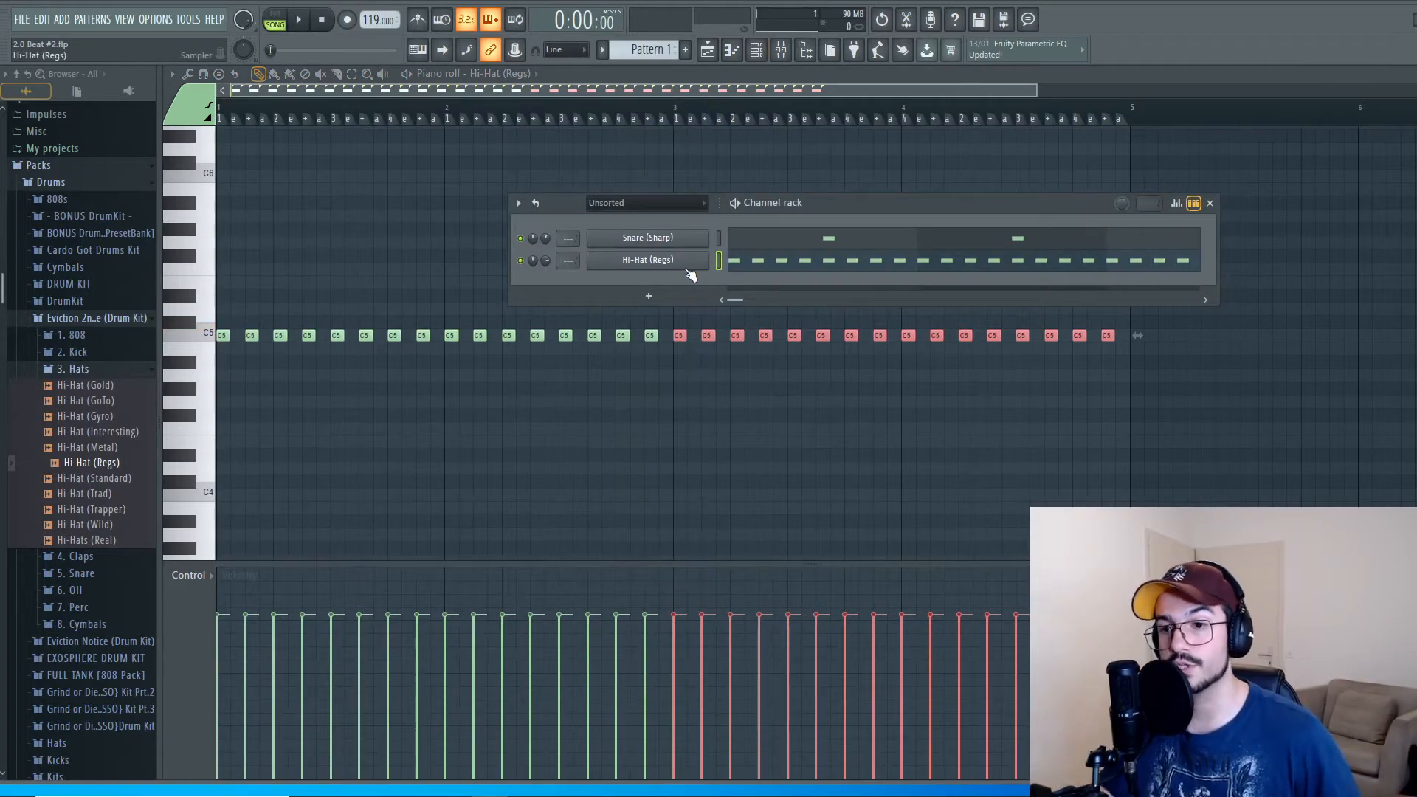
click(103, 369)
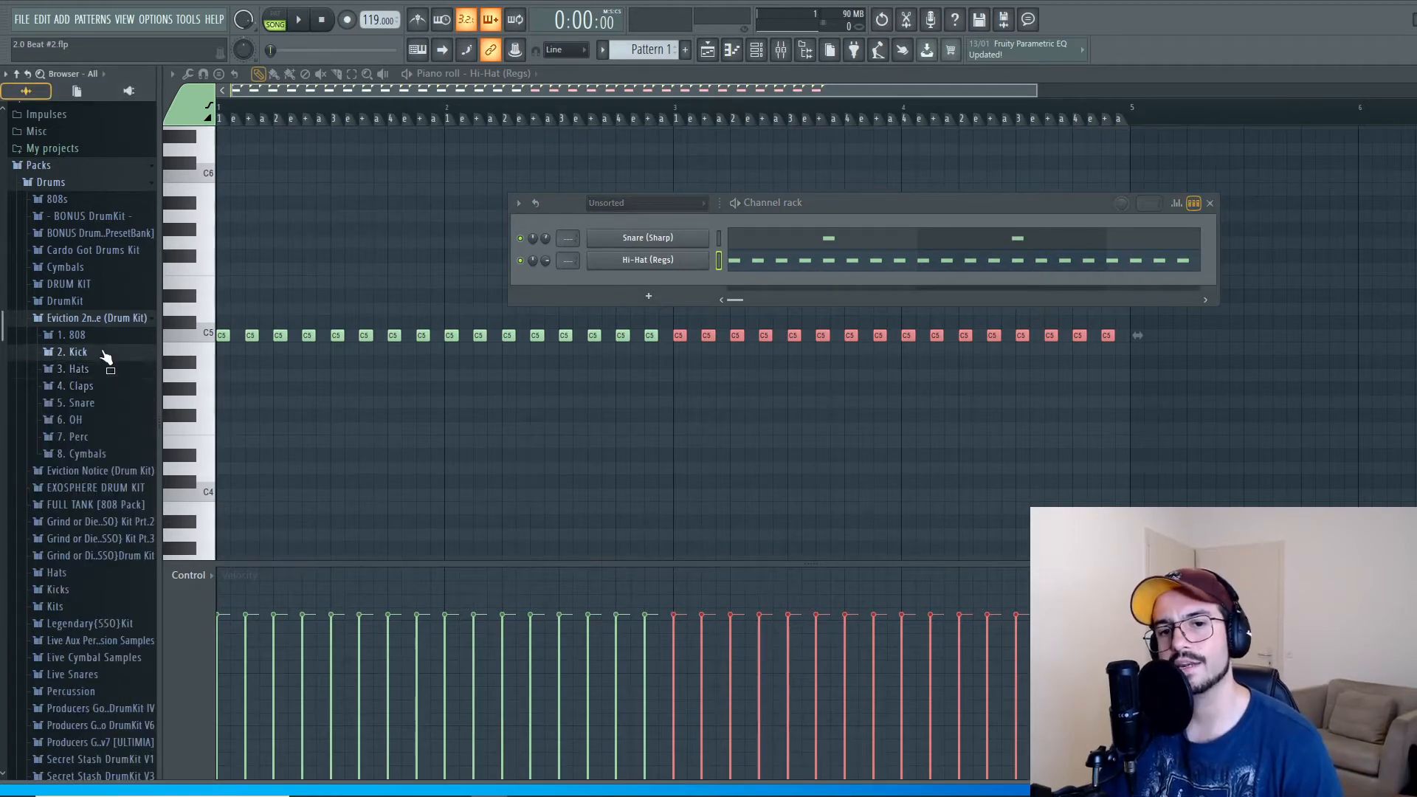
click(105, 352)
click(105, 417)
click(99, 431)
click(94, 446)
click(91, 462)
click(93, 478)
click(94, 493)
click(97, 508)
Step: Add Kick (Techno) as a channel and place a C5 note at the start of bar 1 in its piano roll
drag(100, 517, 628, 219)
right_click(644, 241)
click(752, 240)
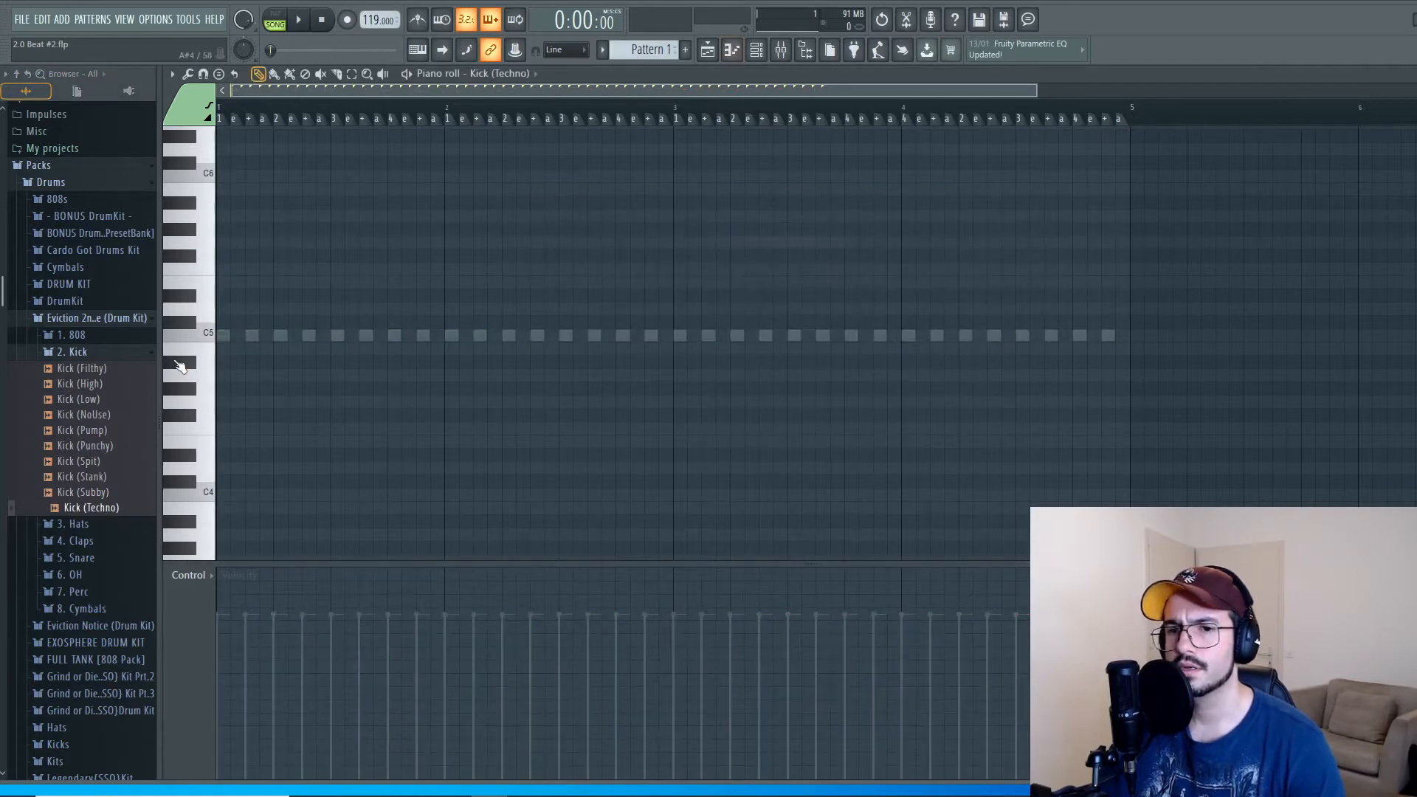
click(223, 336)
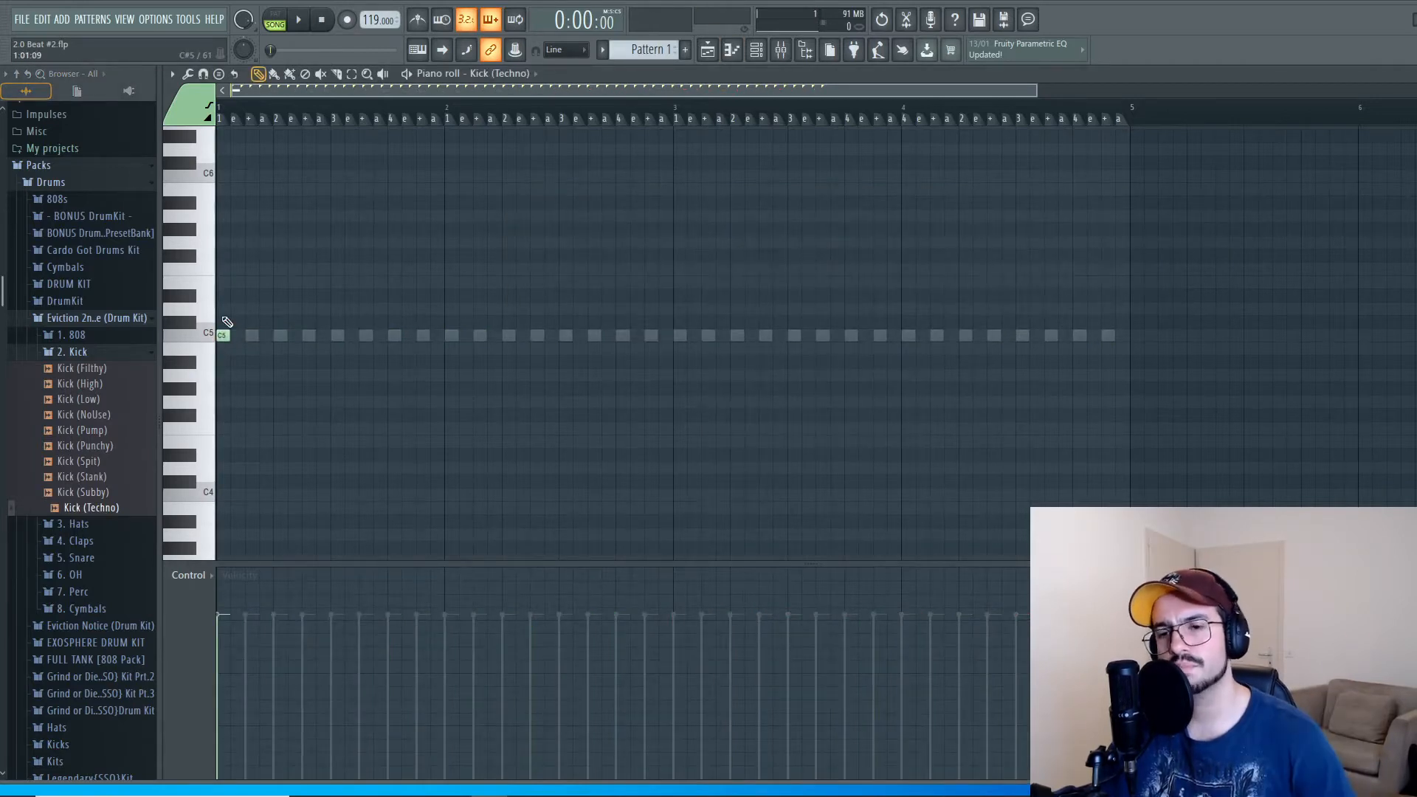
Step: Play the arrangement from the start twice to hear where the next kick should fall
key(space)
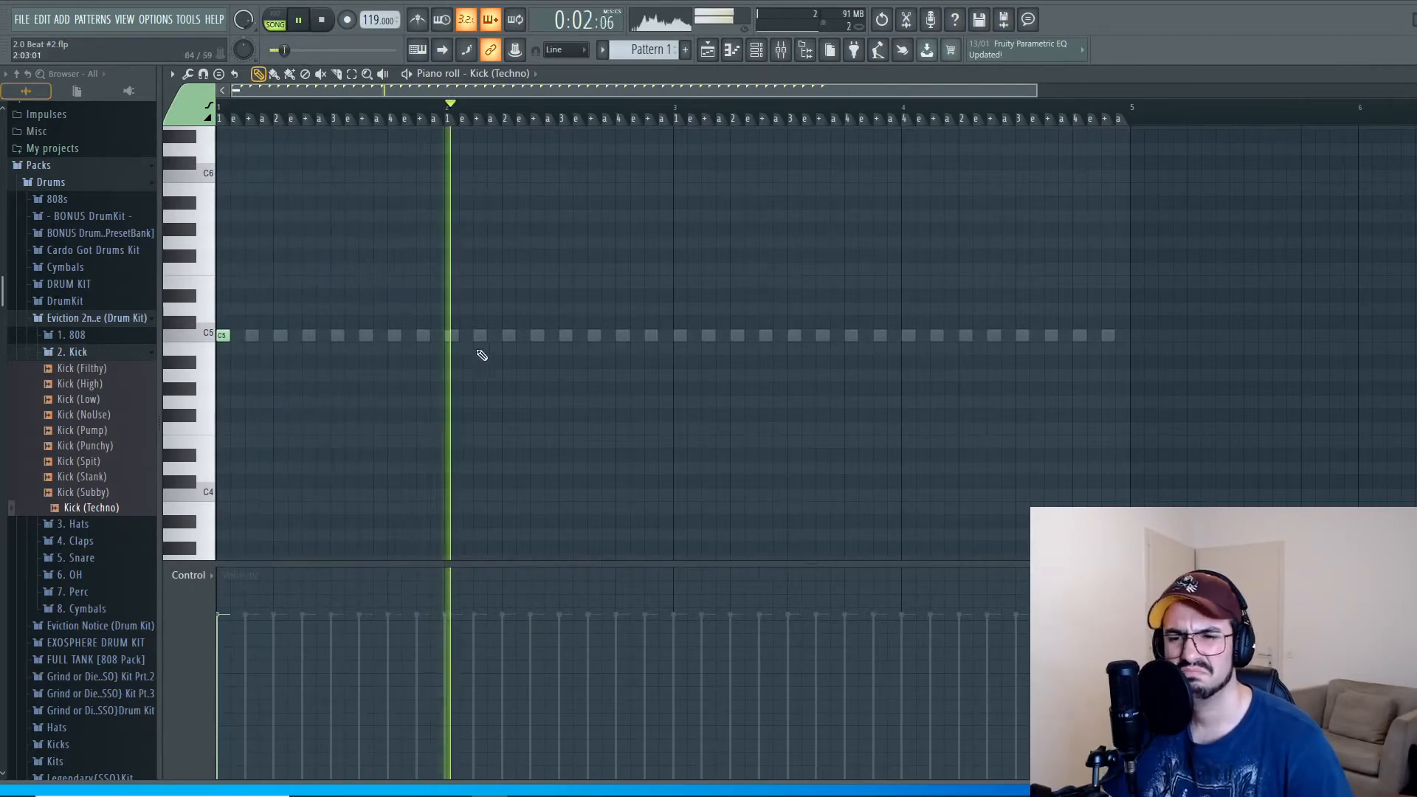
key(space)
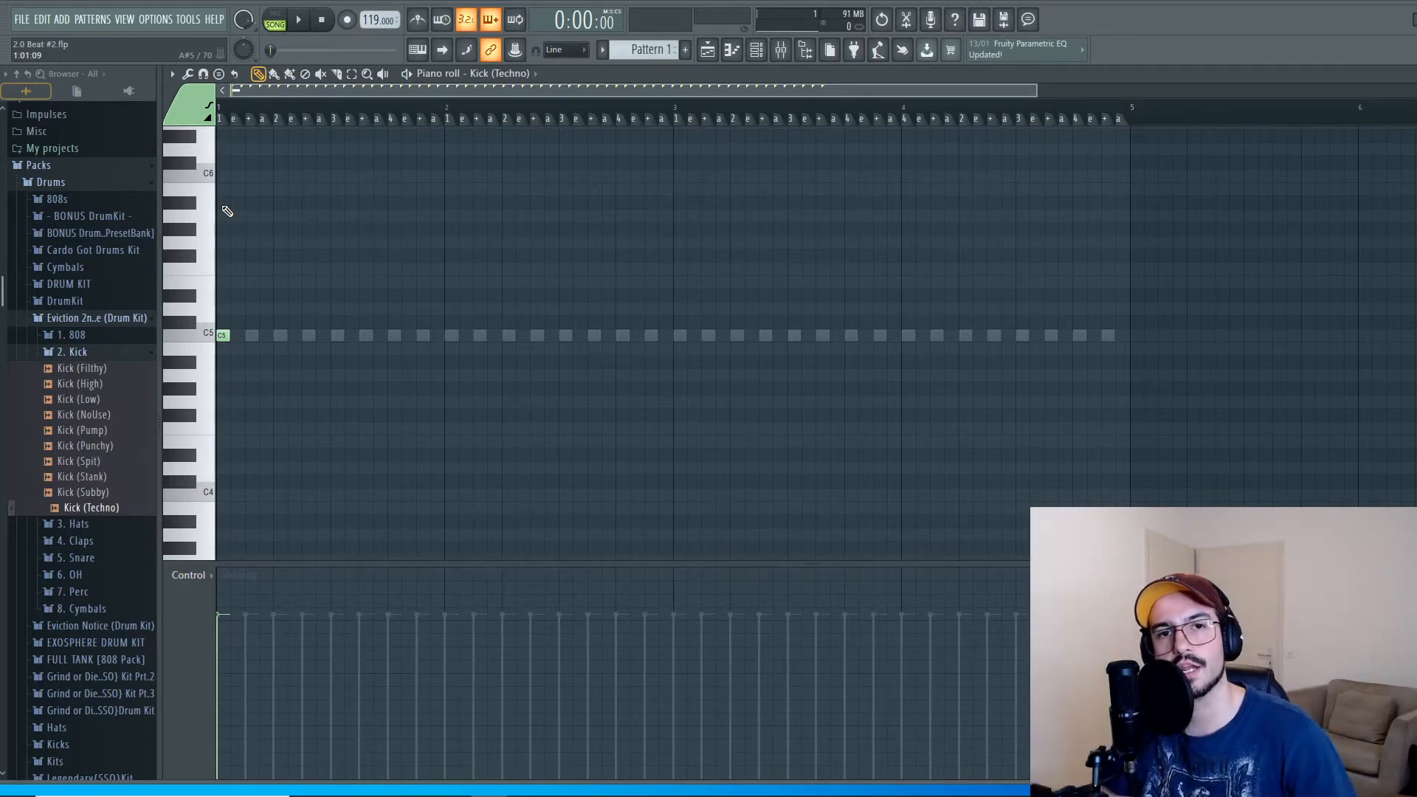
key(space)
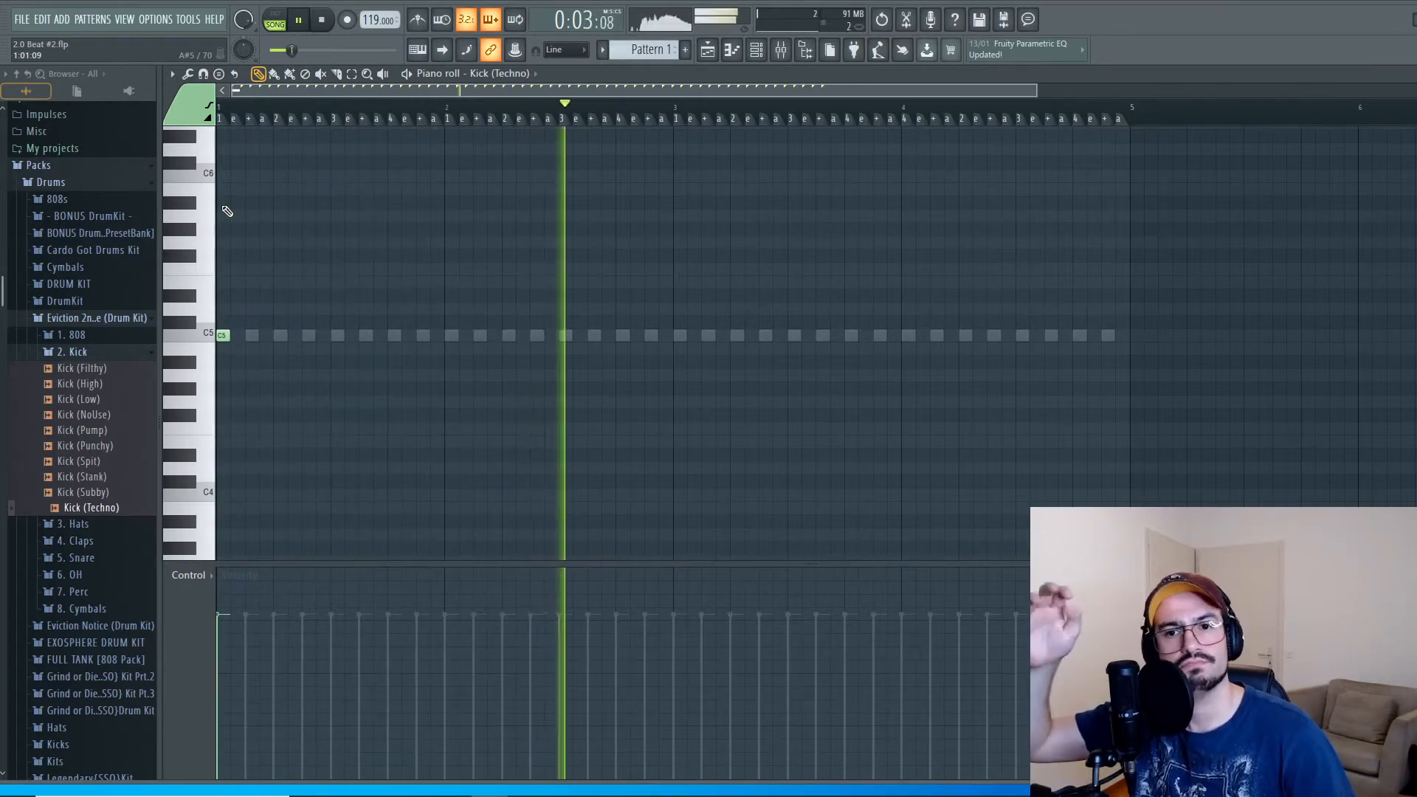
key(space)
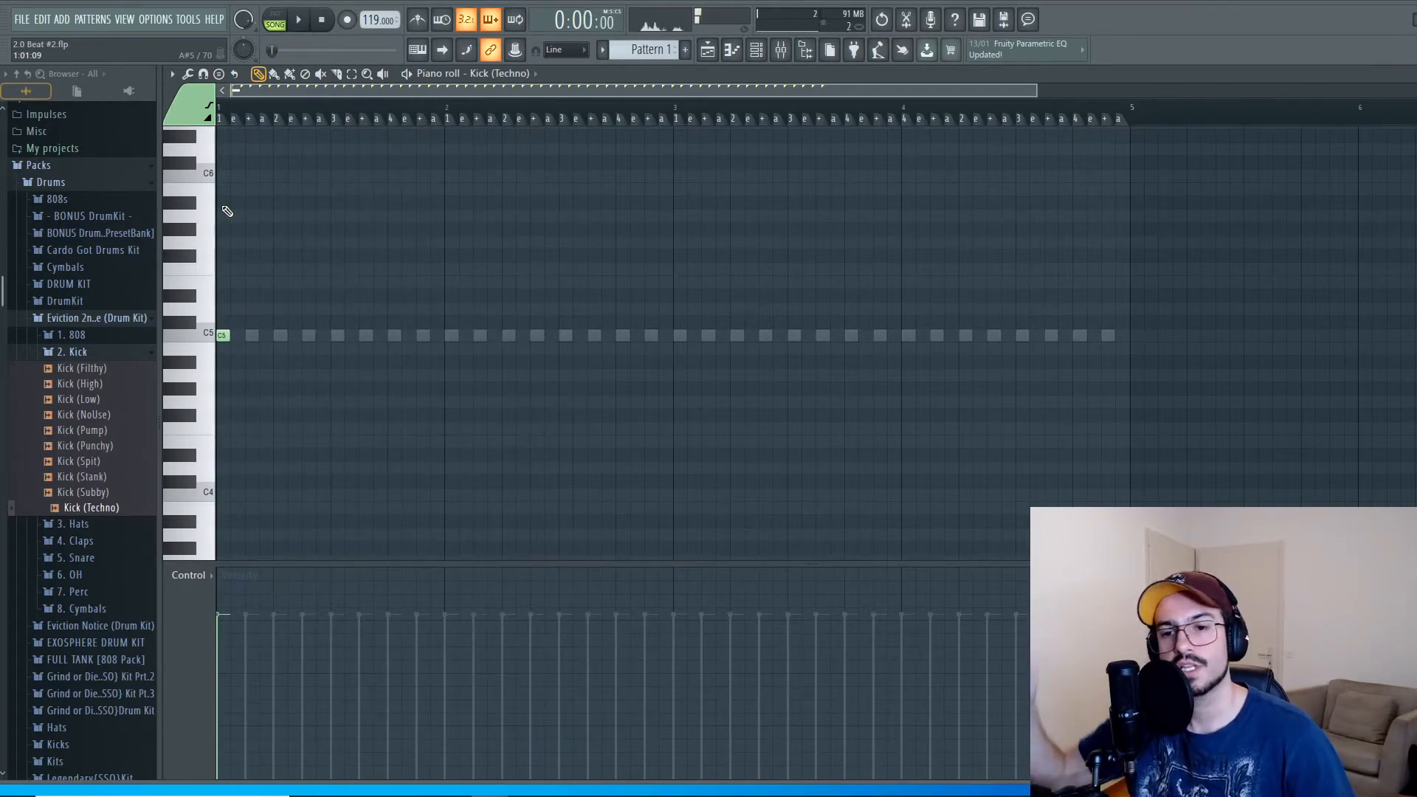
Step: Place C5 kick notes on beat 2 of bar 2 and beat 1 of bar 3, checking them during playback
click(505, 336)
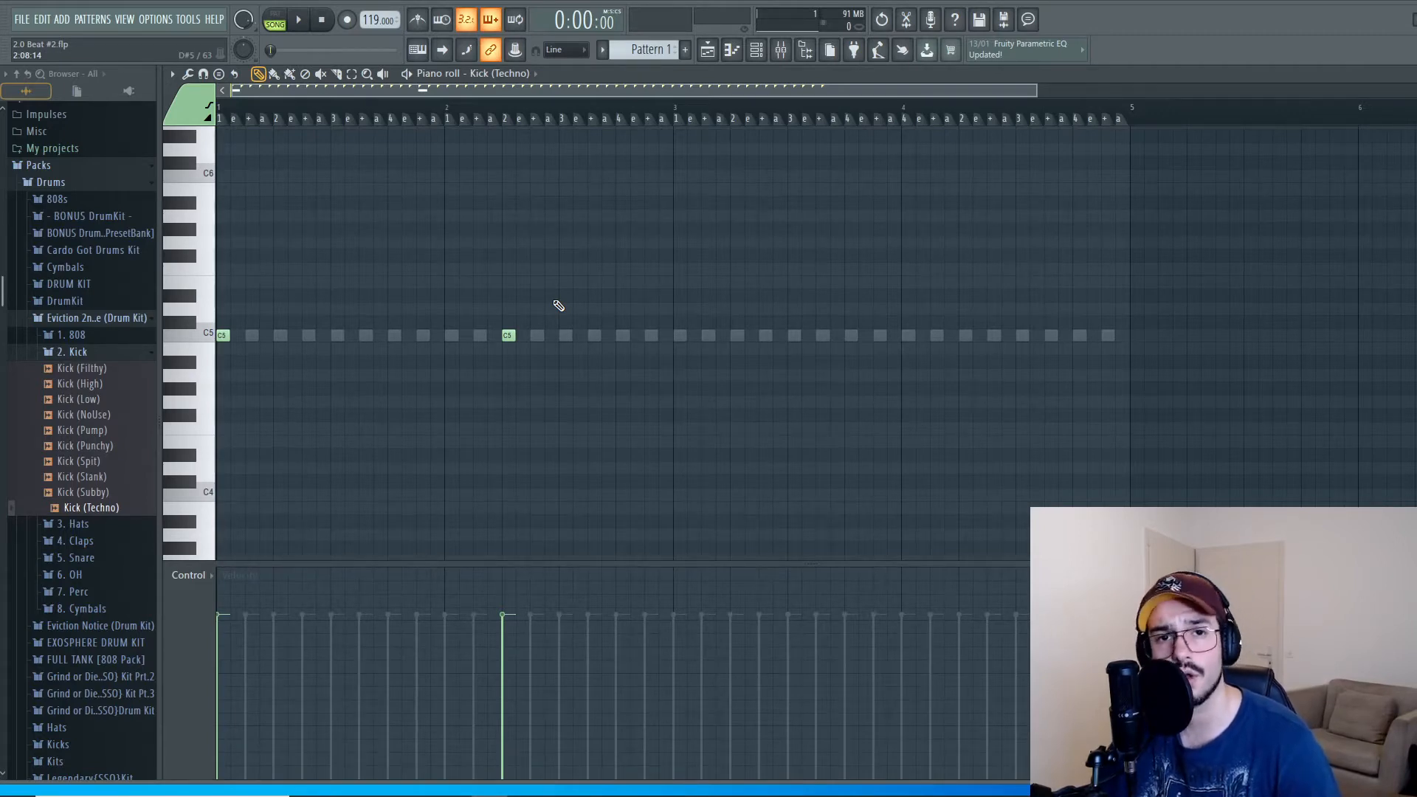
key(space)
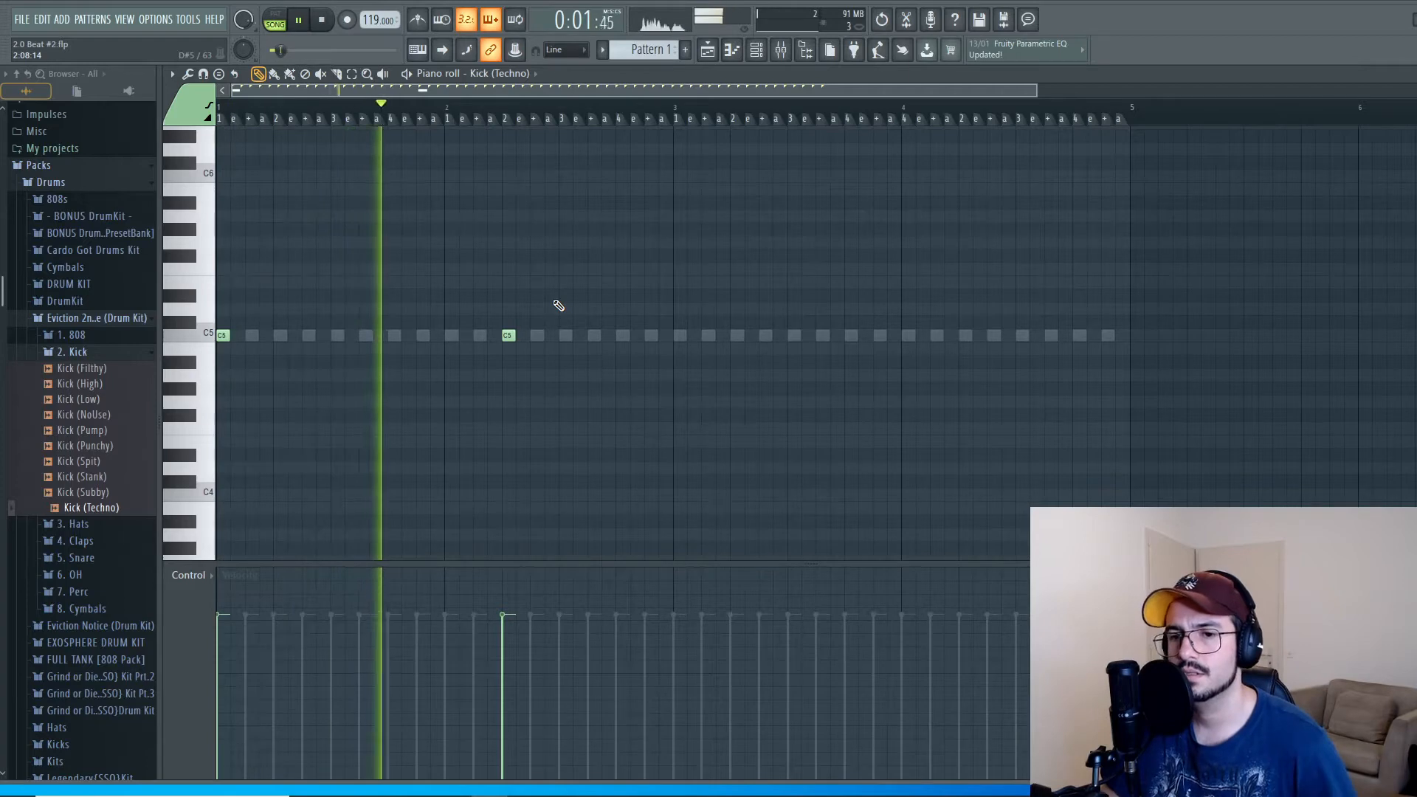
click(675, 335)
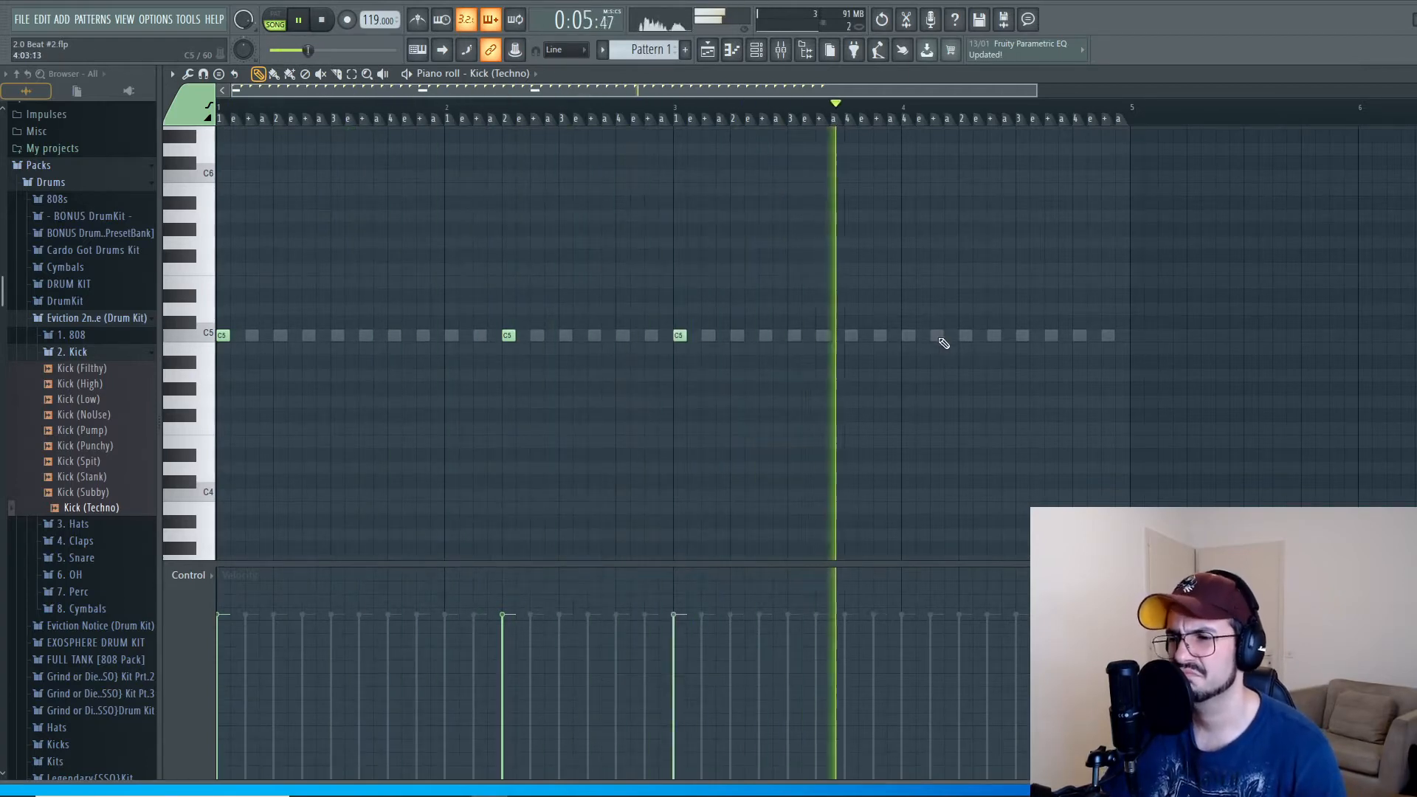
key(space)
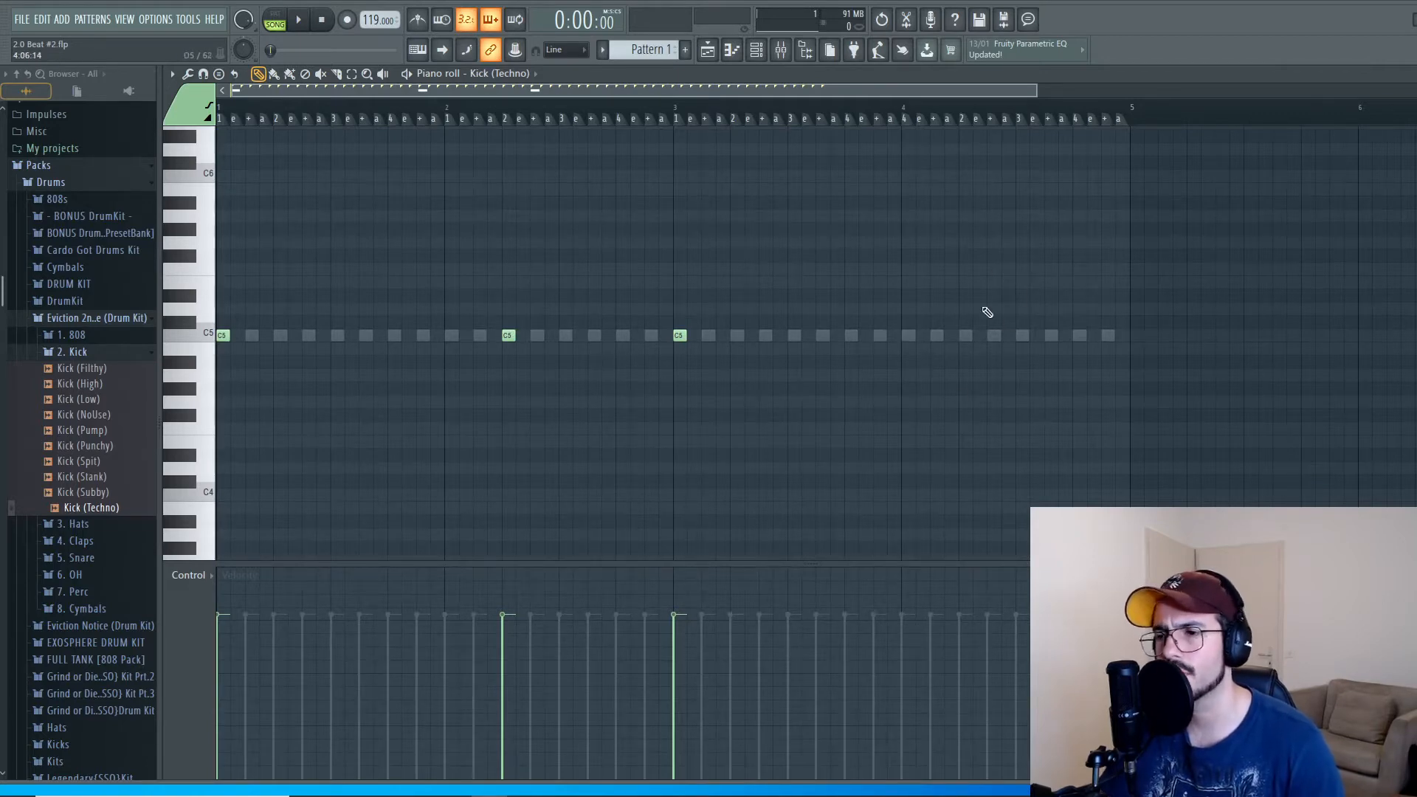
Step: Play the arrangement through bar 3 and place a C5 kick note half a beat into bar 4
key(space)
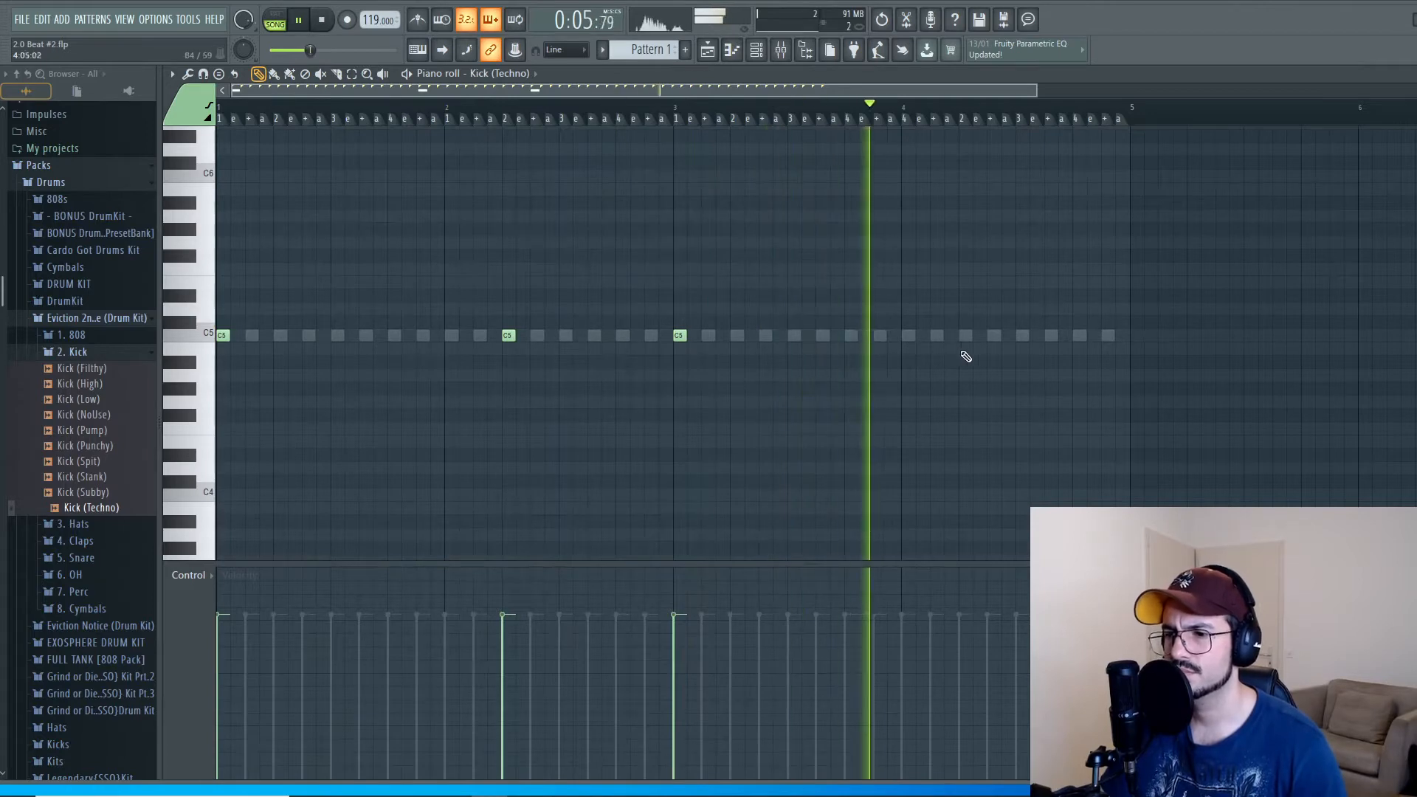
key(space)
click(936, 335)
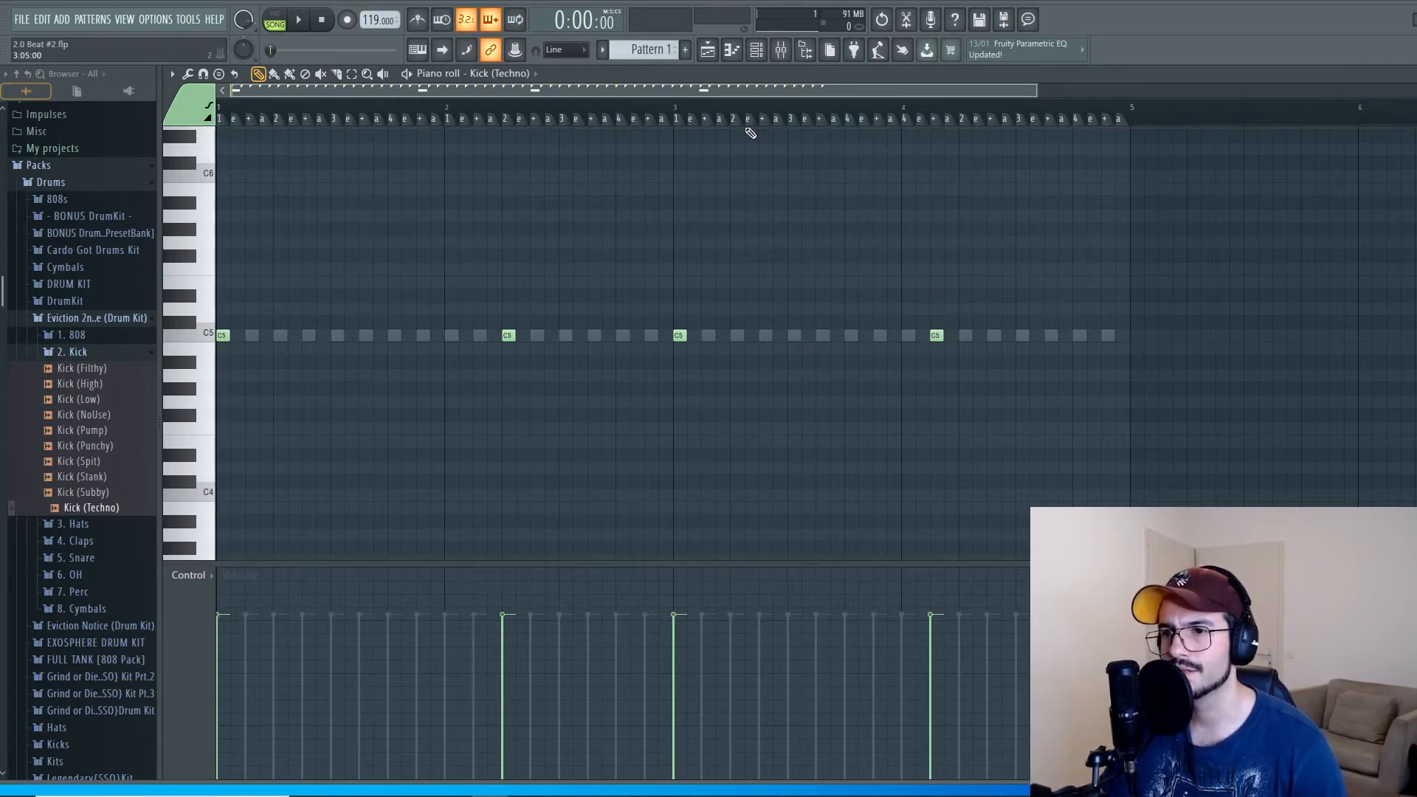
Step: Rename the time marker at the start of bar 4 to 1
right_click(904, 118)
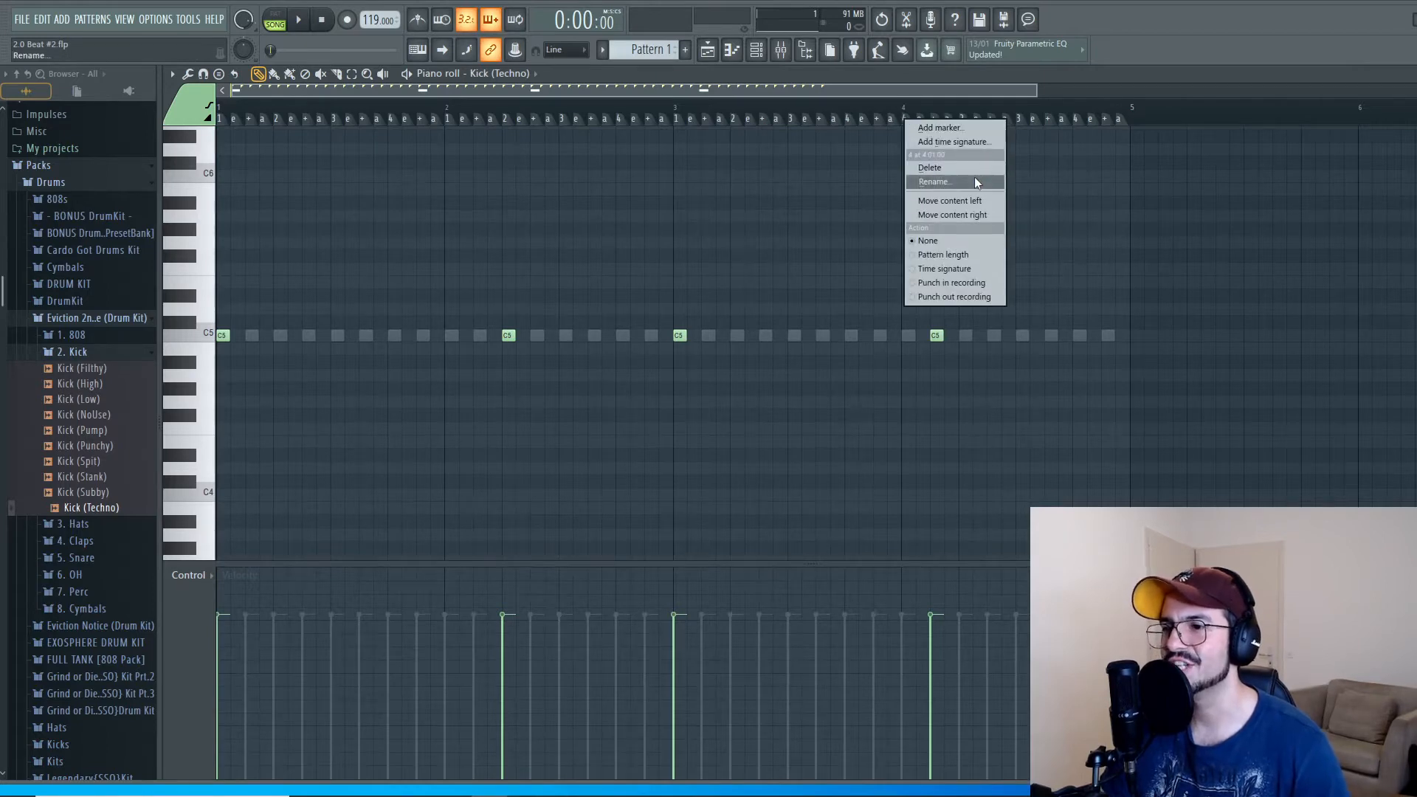
click(974, 176)
text(1)
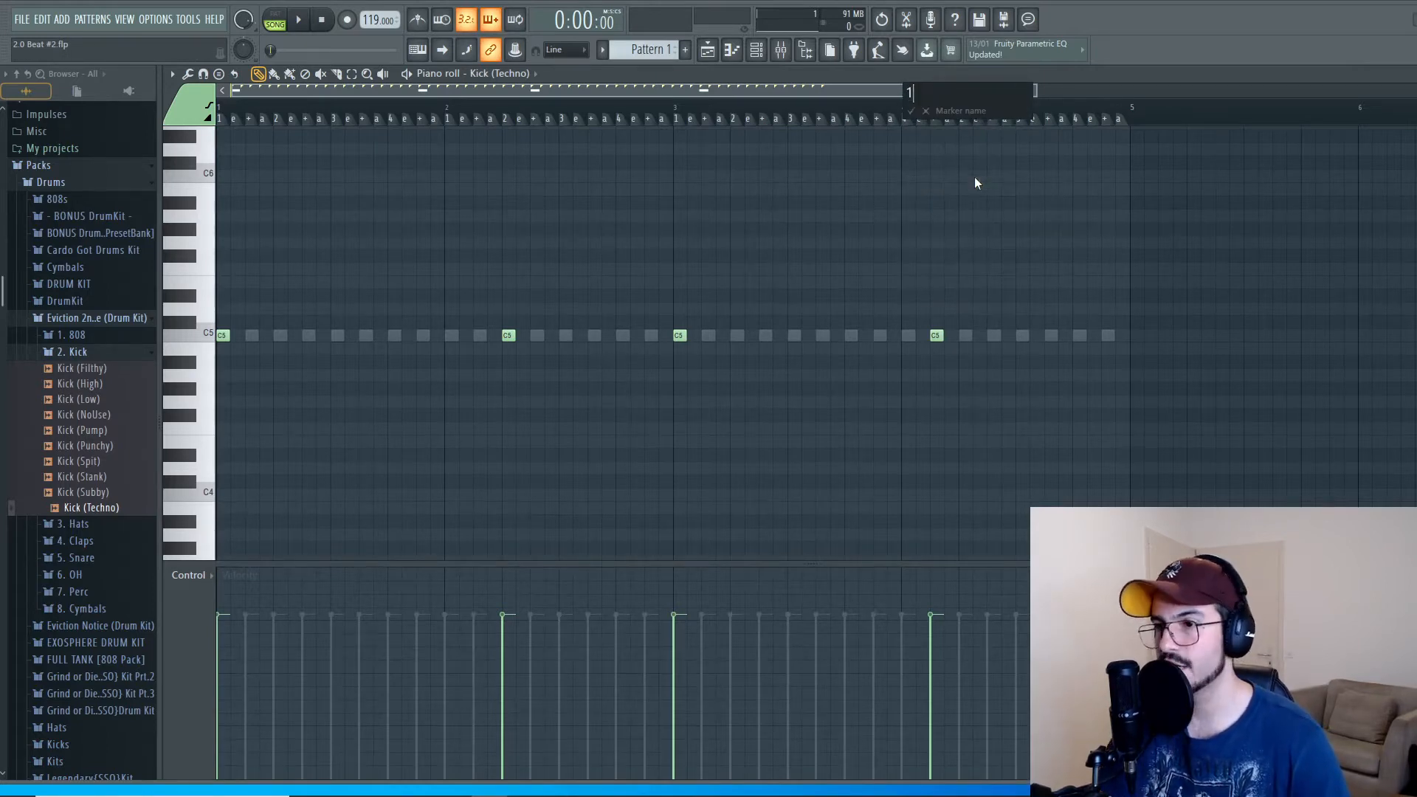
key(Return)
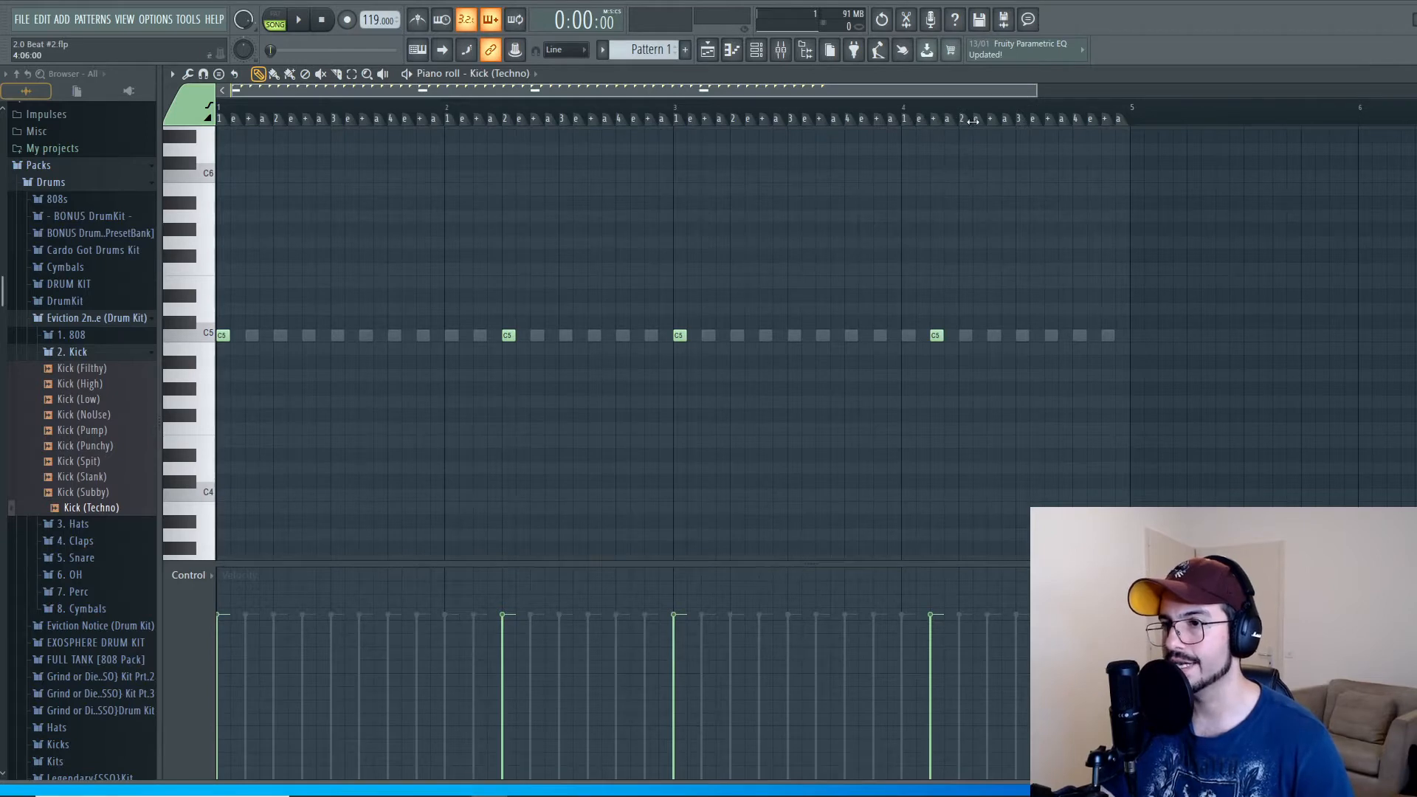
Step: Add a C5 kick note on beat 2 of bar 4 and play the arrangement to check the pattern
click(963, 336)
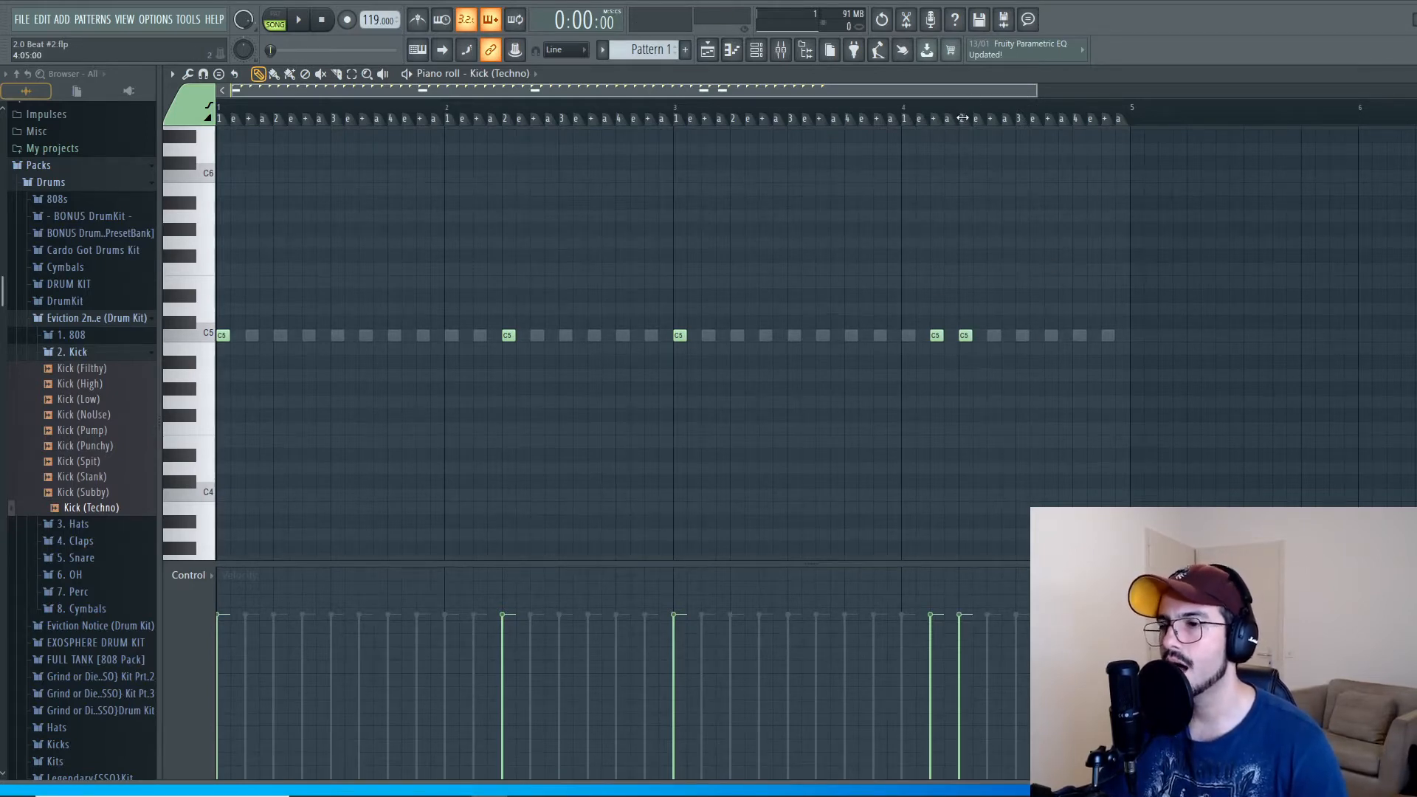
key(space)
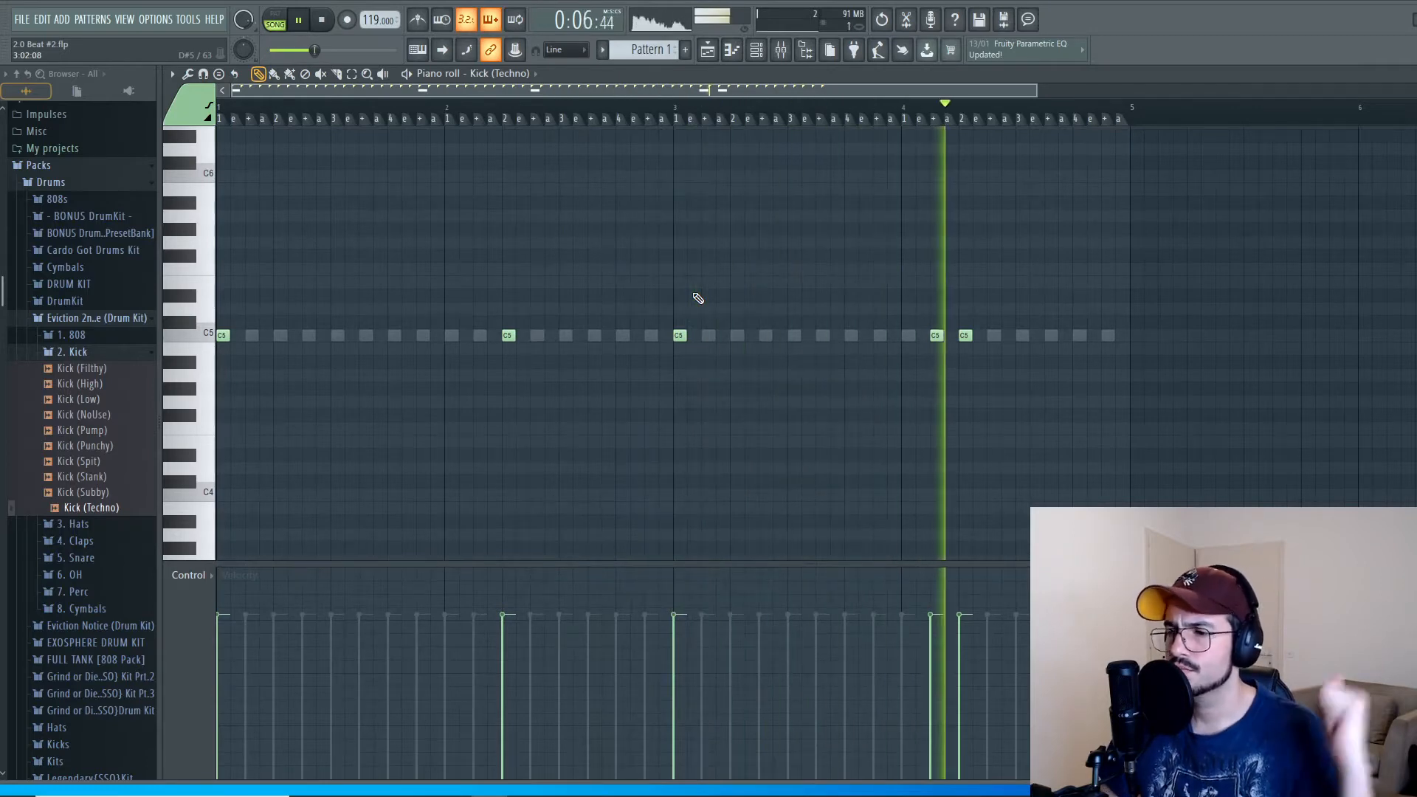
key(space)
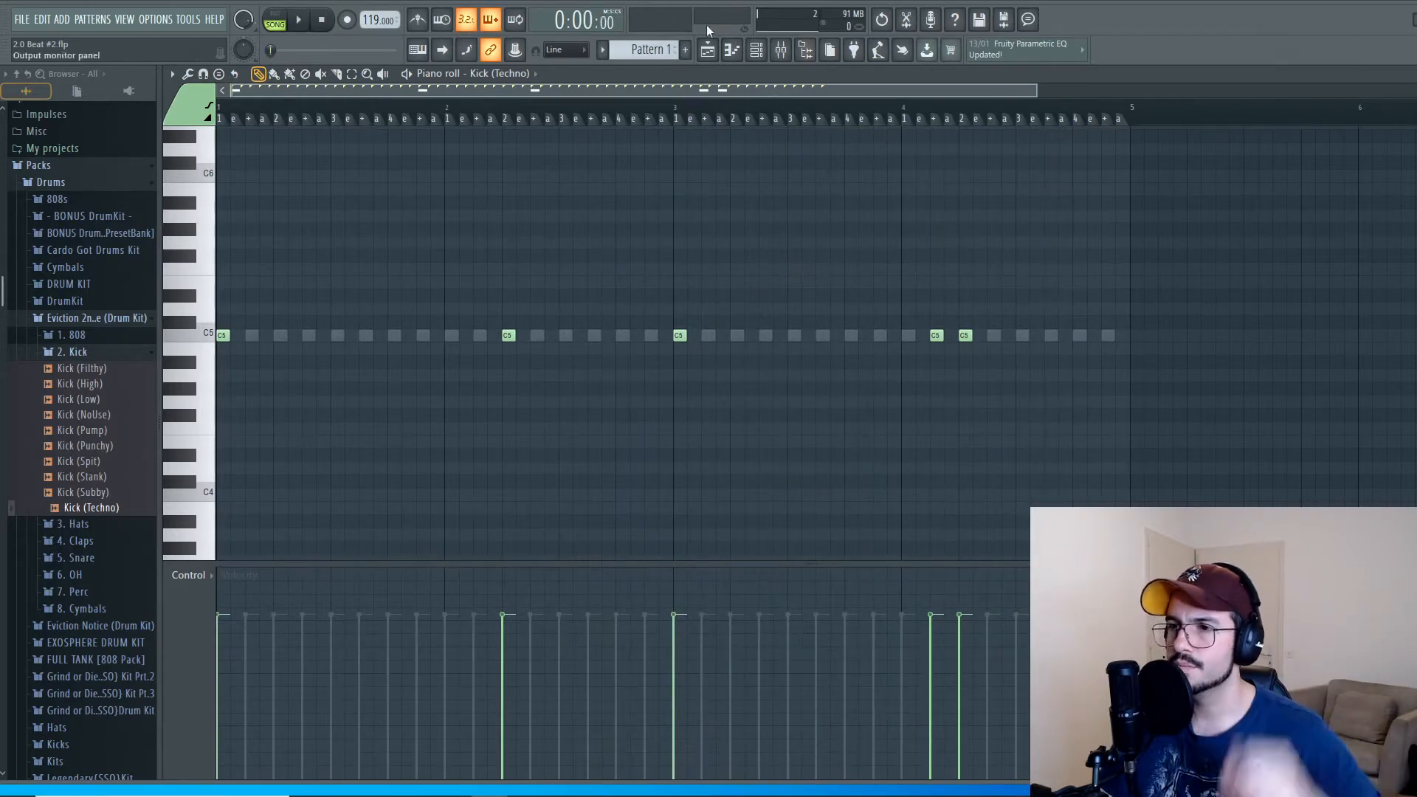
Step: Lower the Hi-Hat (Regs) channel volume to about 65% and play the arrangement to check the drum balance
click(757, 49)
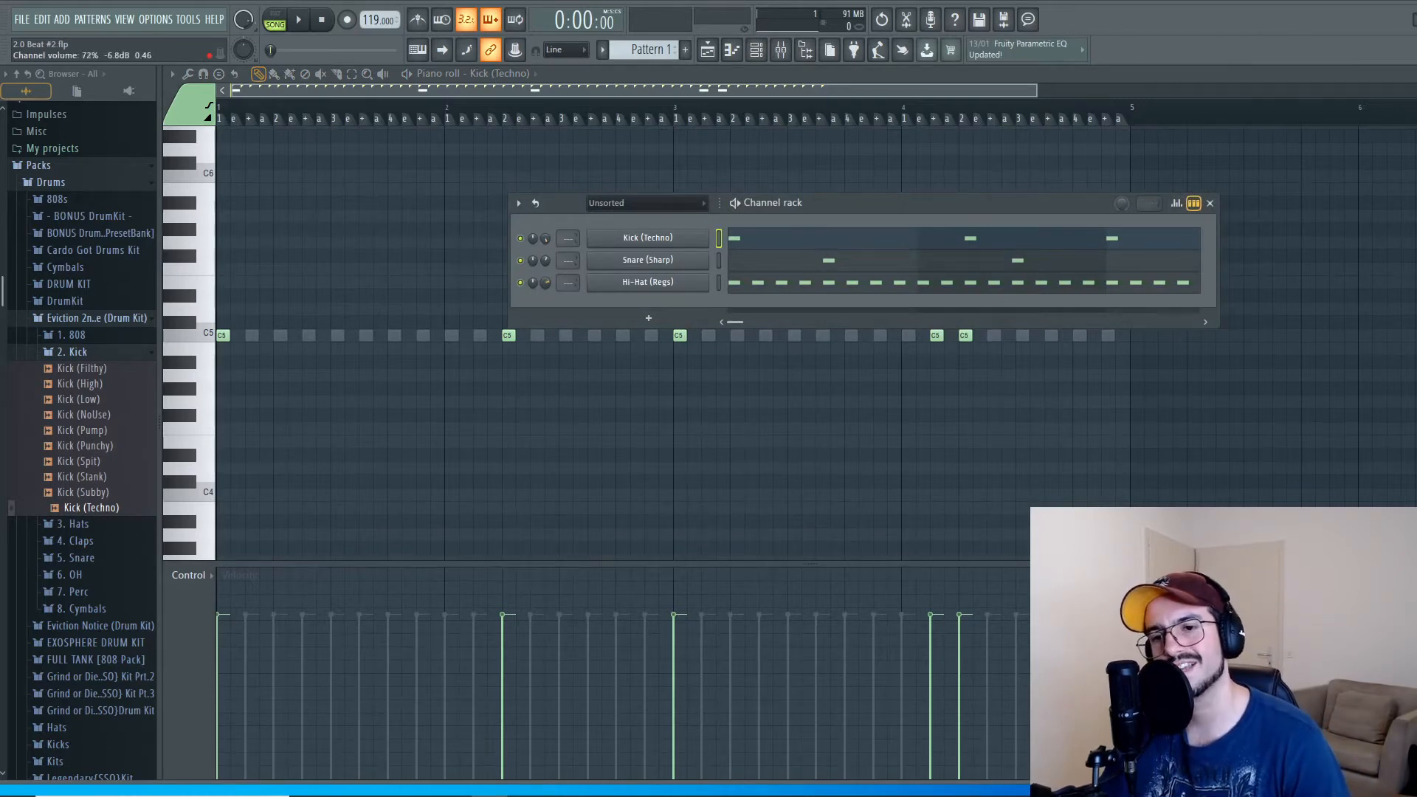
drag(546, 283, 545, 284)
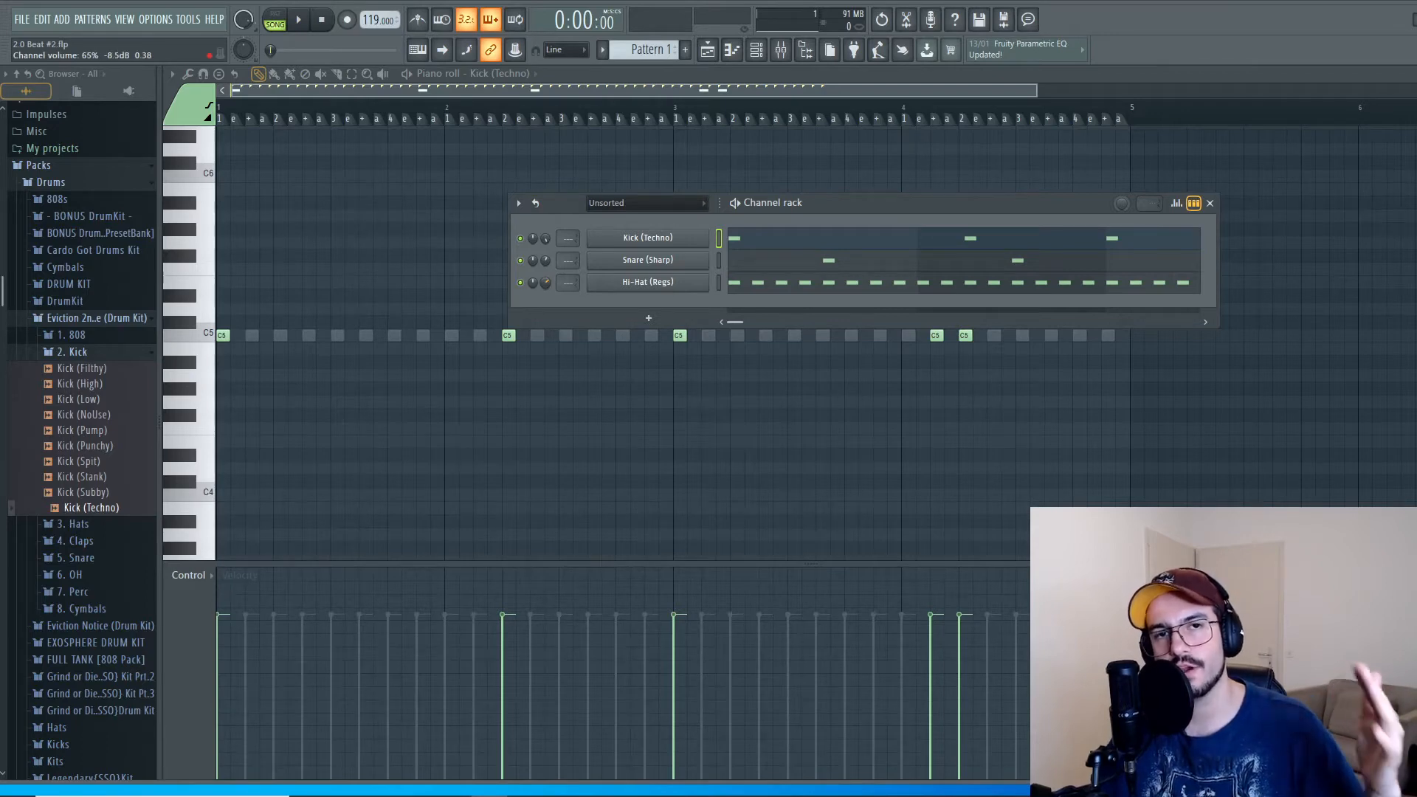
drag(545, 284, 545, 287)
key(space)
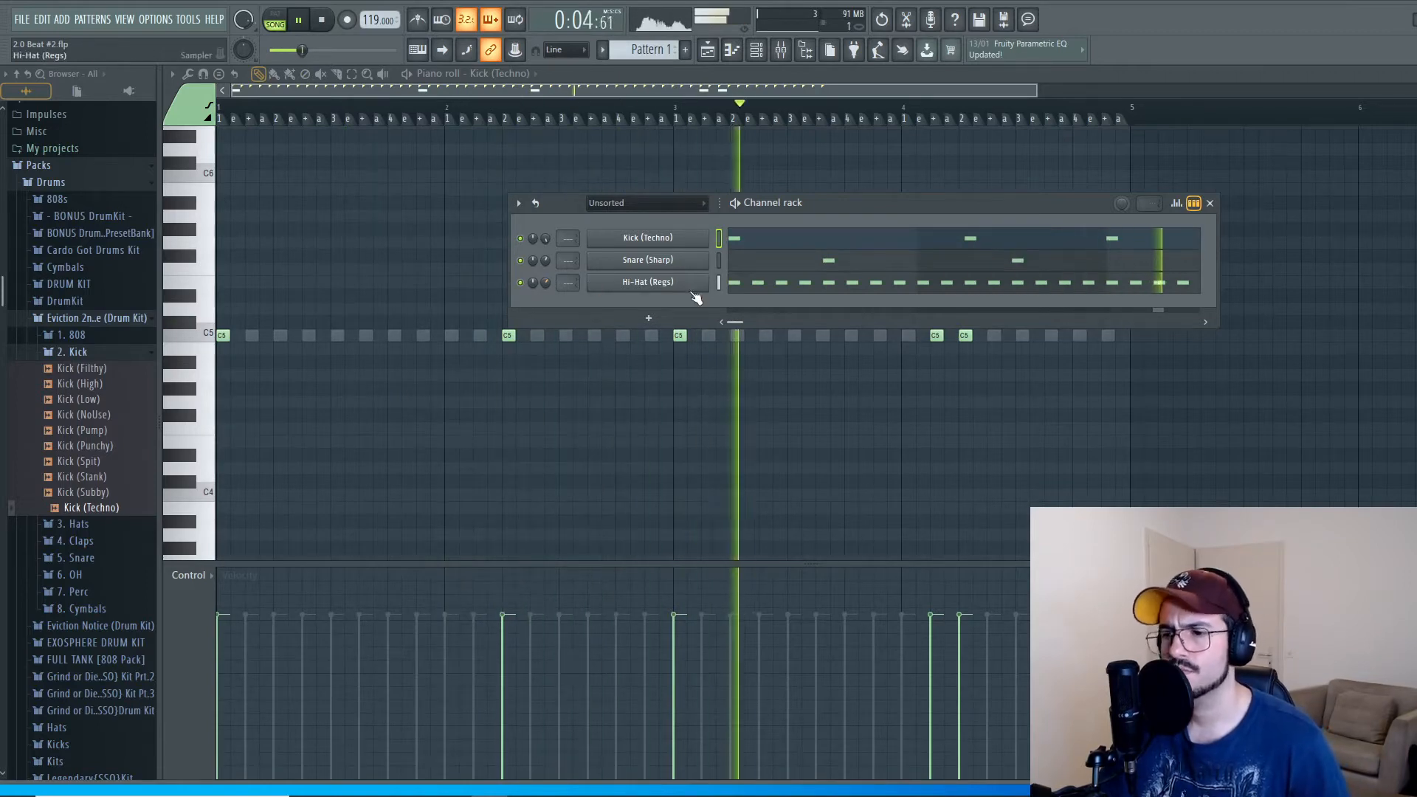
key(space)
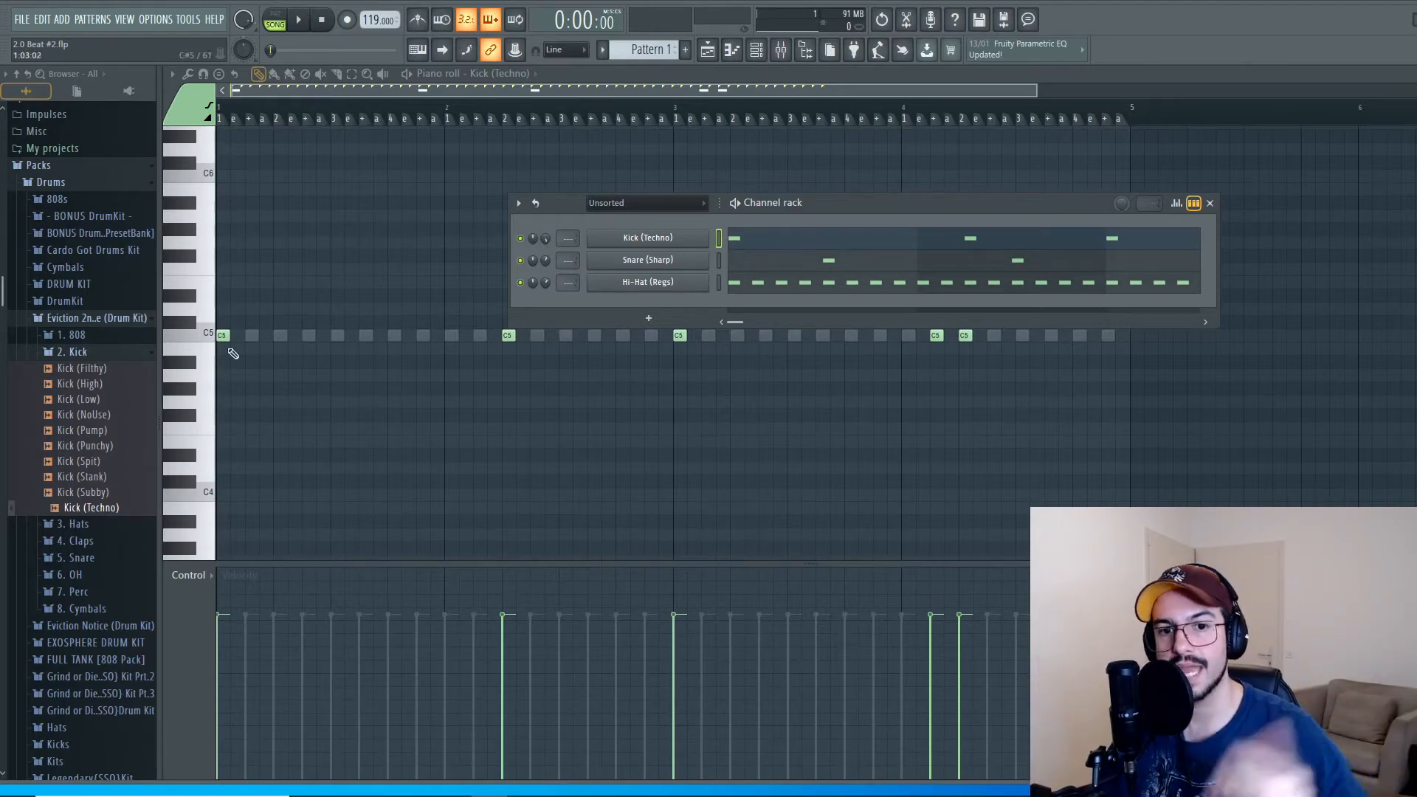
Step: Audition the open hats in the Eviction kit's OH folder and add OH (Lofi) as a new channel
scroll(110, 490, down, 3)
click(74, 482)
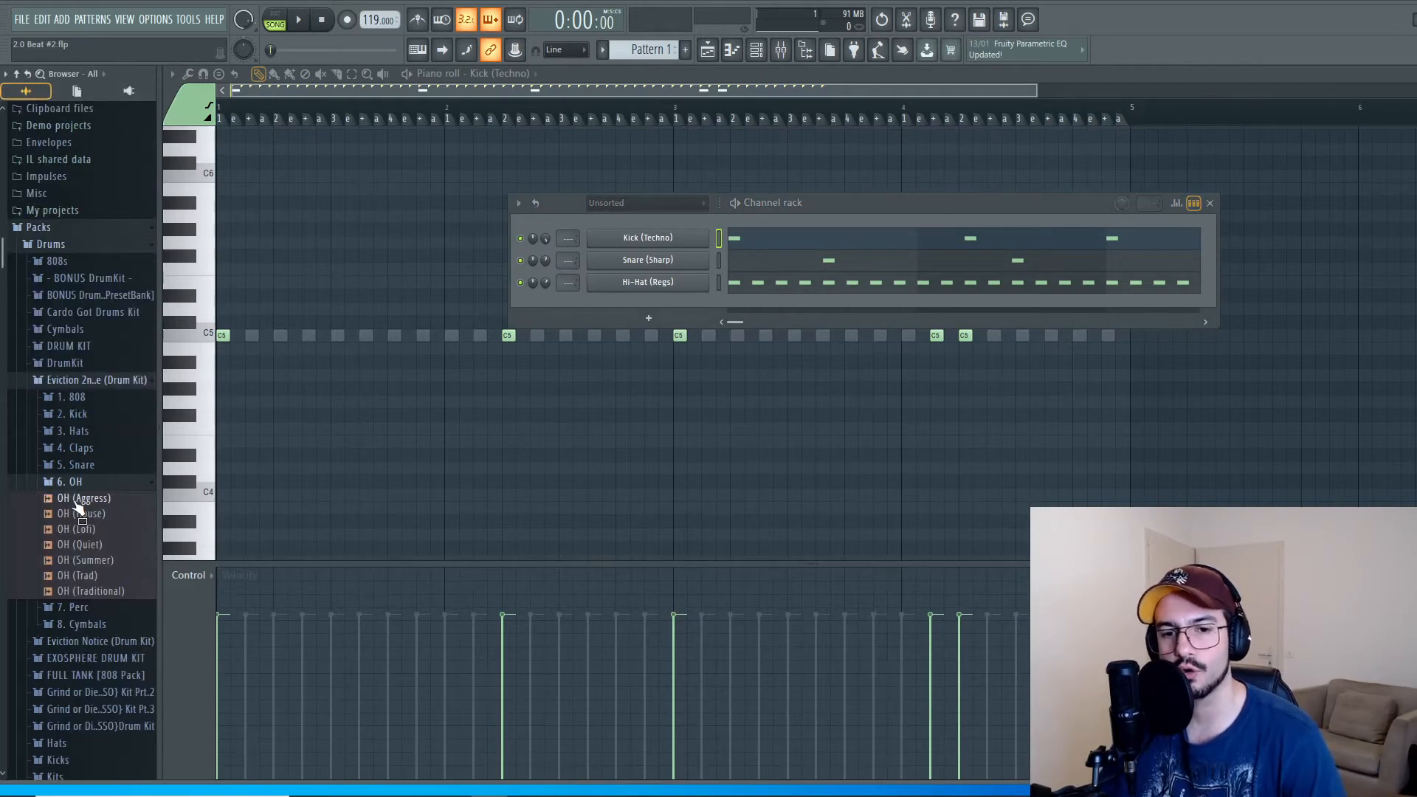
click(73, 515)
click(80, 499)
click(81, 531)
drag(83, 546, 636, 305)
Step: Place a C5 OH (Lofi) note on beat 4 of bar 1 and set its channel volume to about 58%, checking it in playback
right_click(637, 304)
click(781, 302)
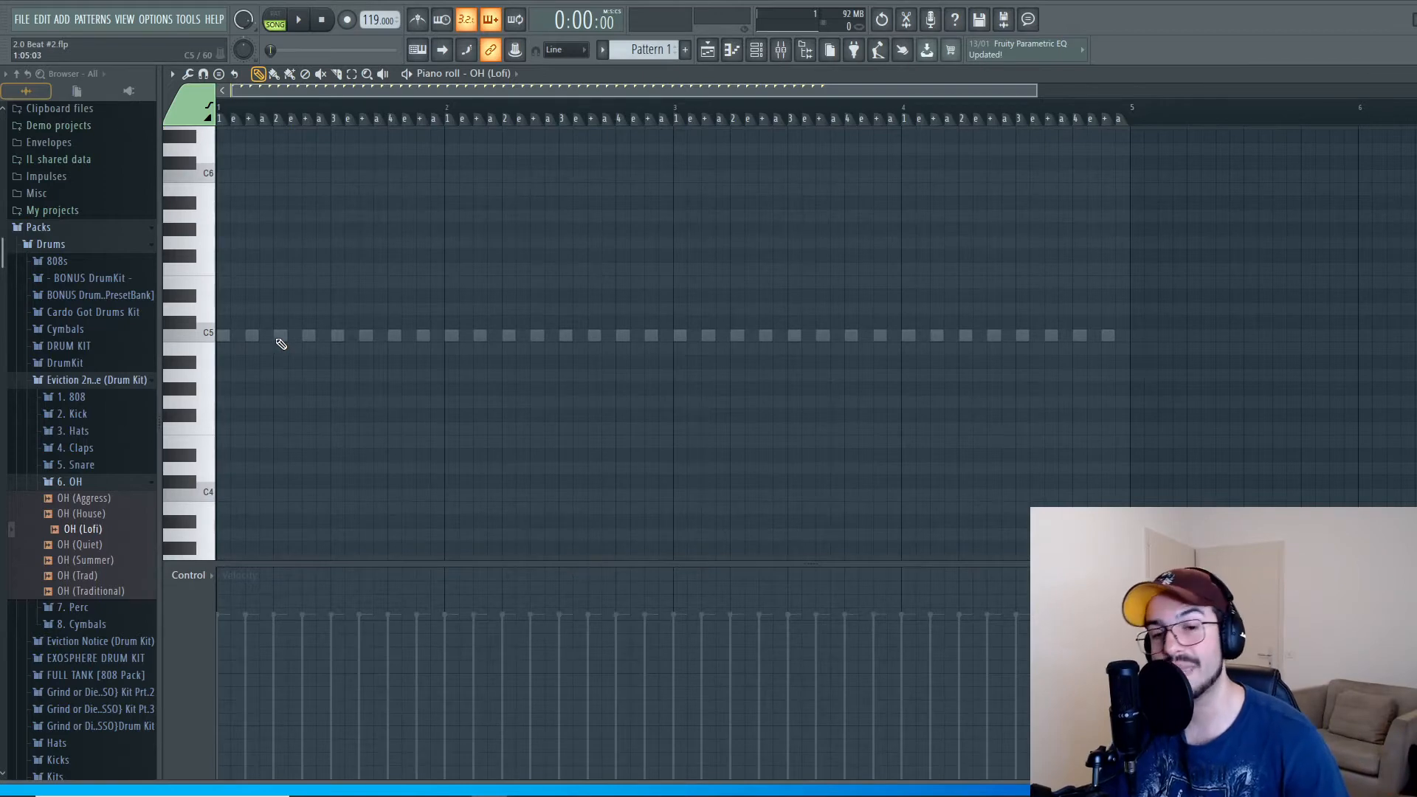
click(395, 336)
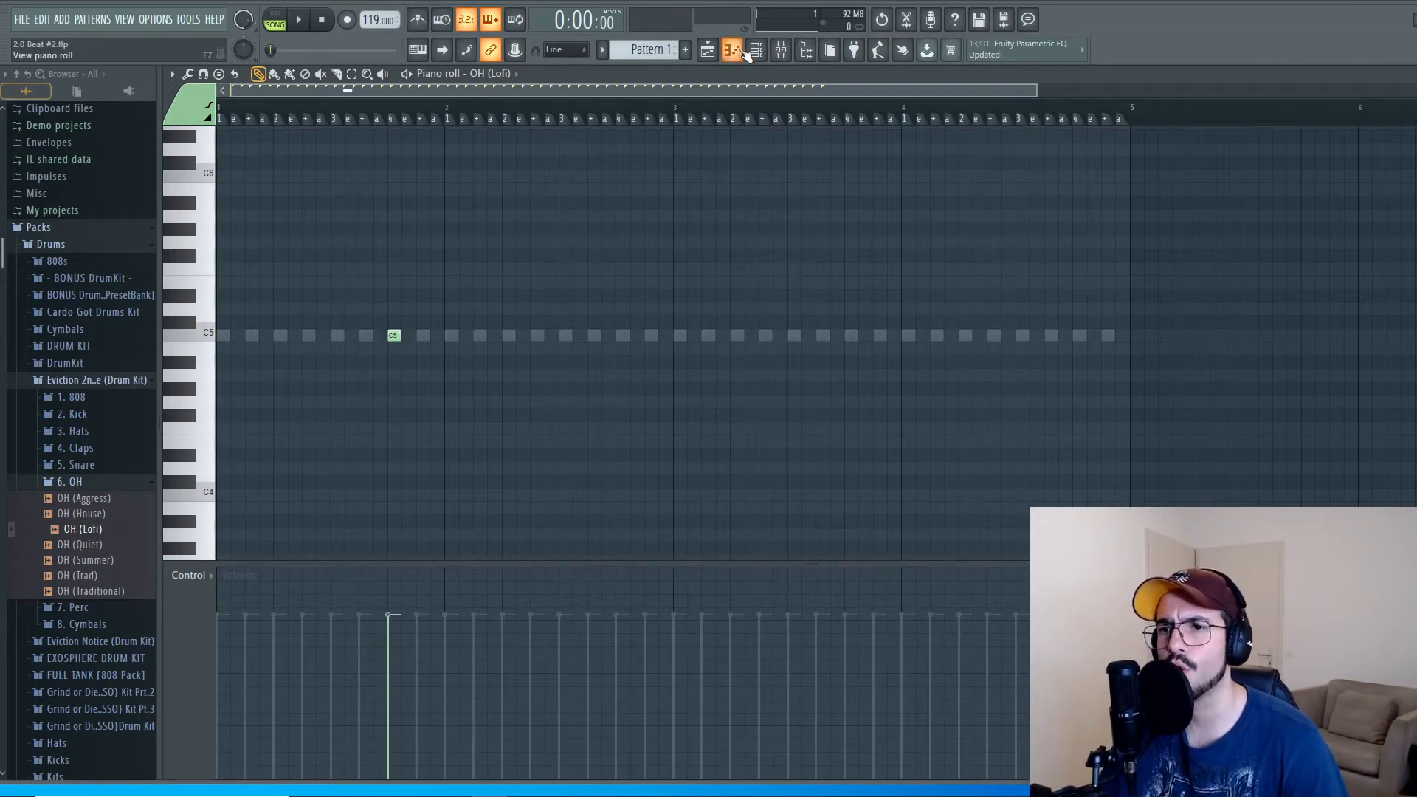
click(756, 50)
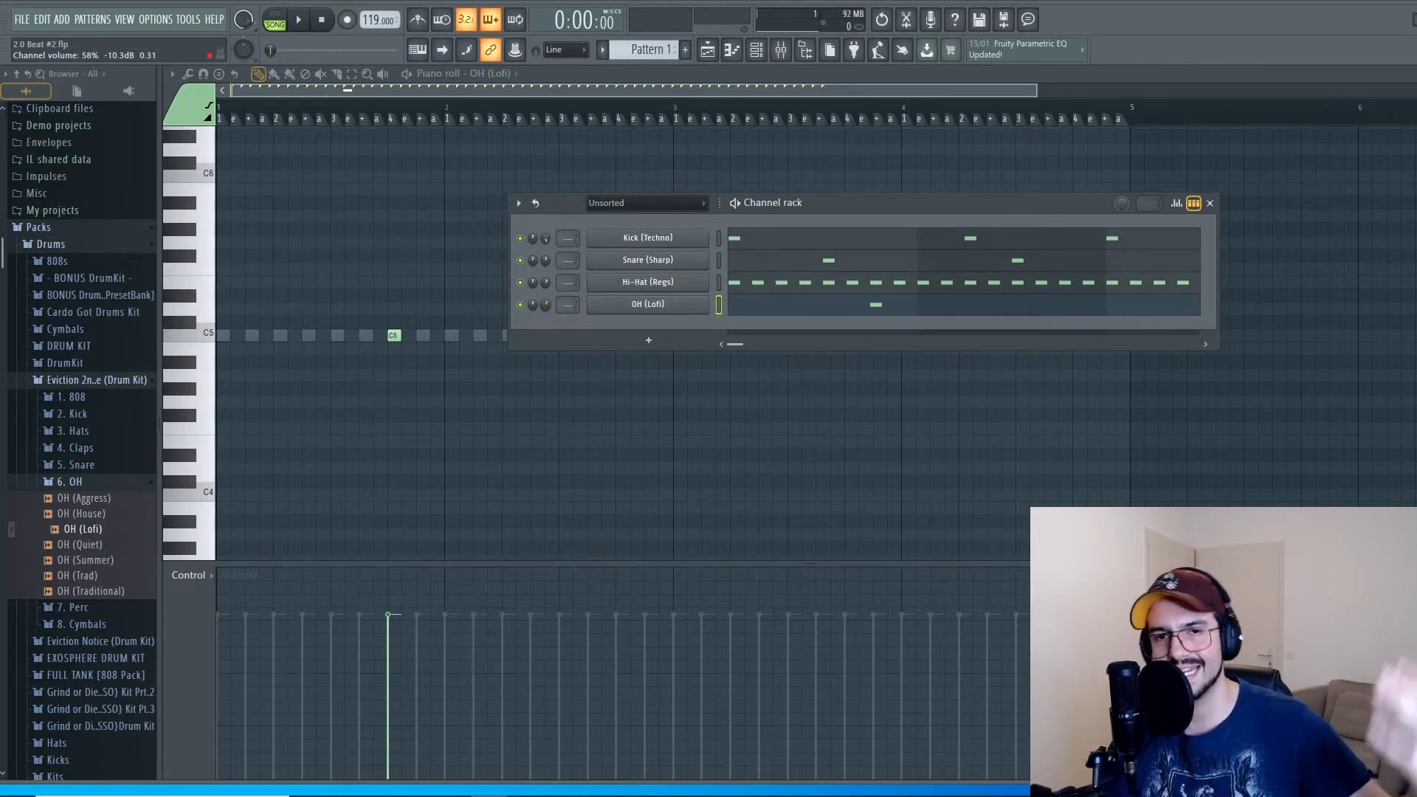
key(space)
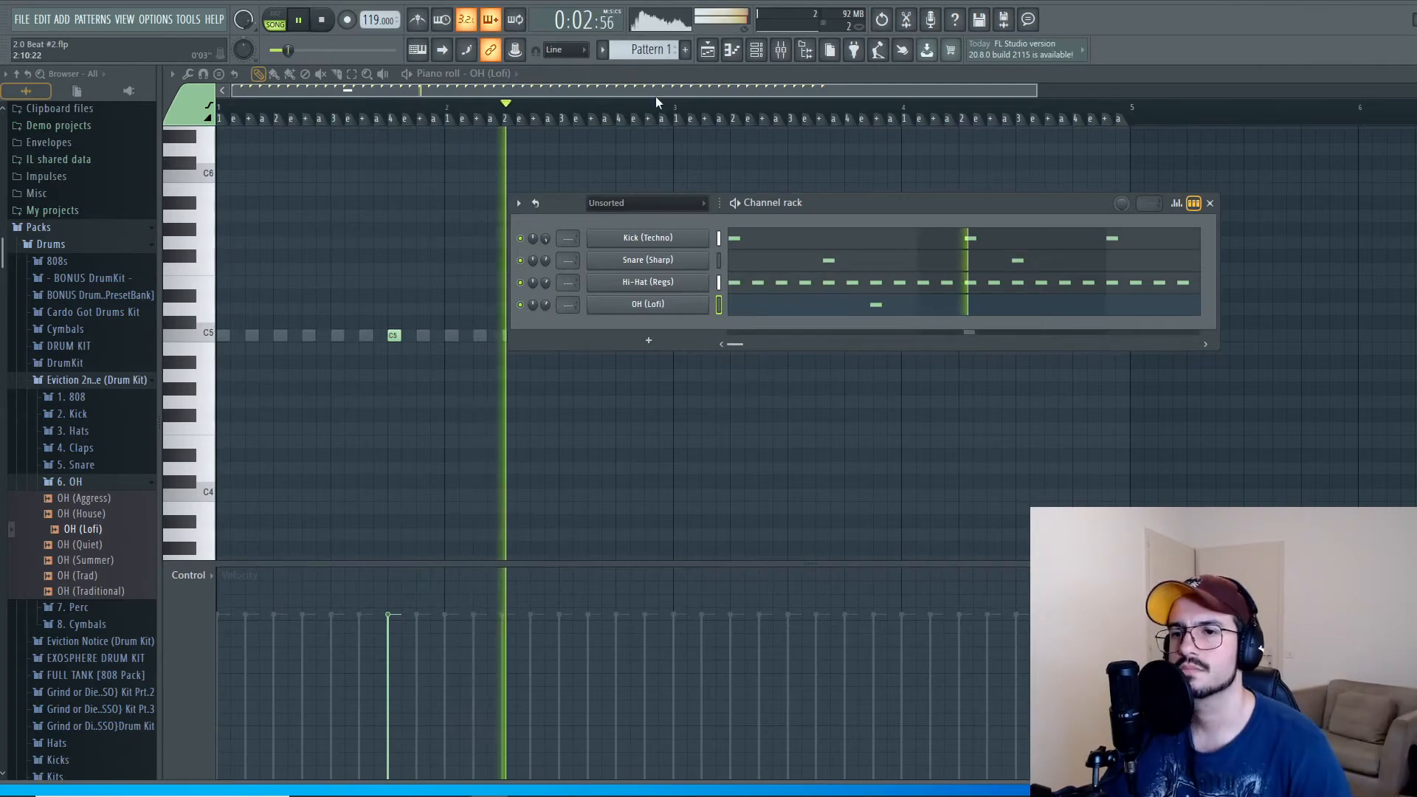
key(F6)
key(space)
Step: Check the OH (Lofi) sampler's playback settings, close them and replay the start of the arrangement
click(758, 52)
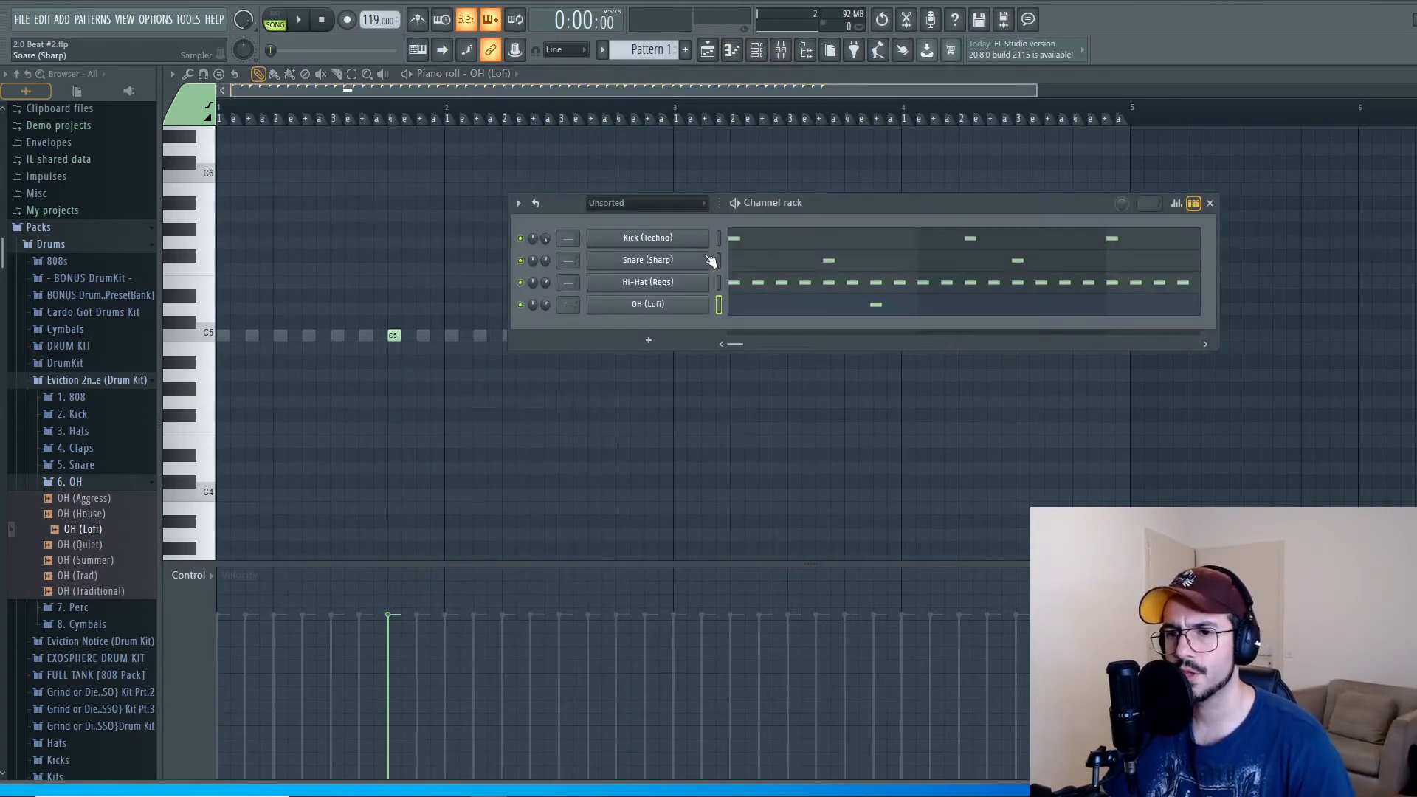
click(668, 305)
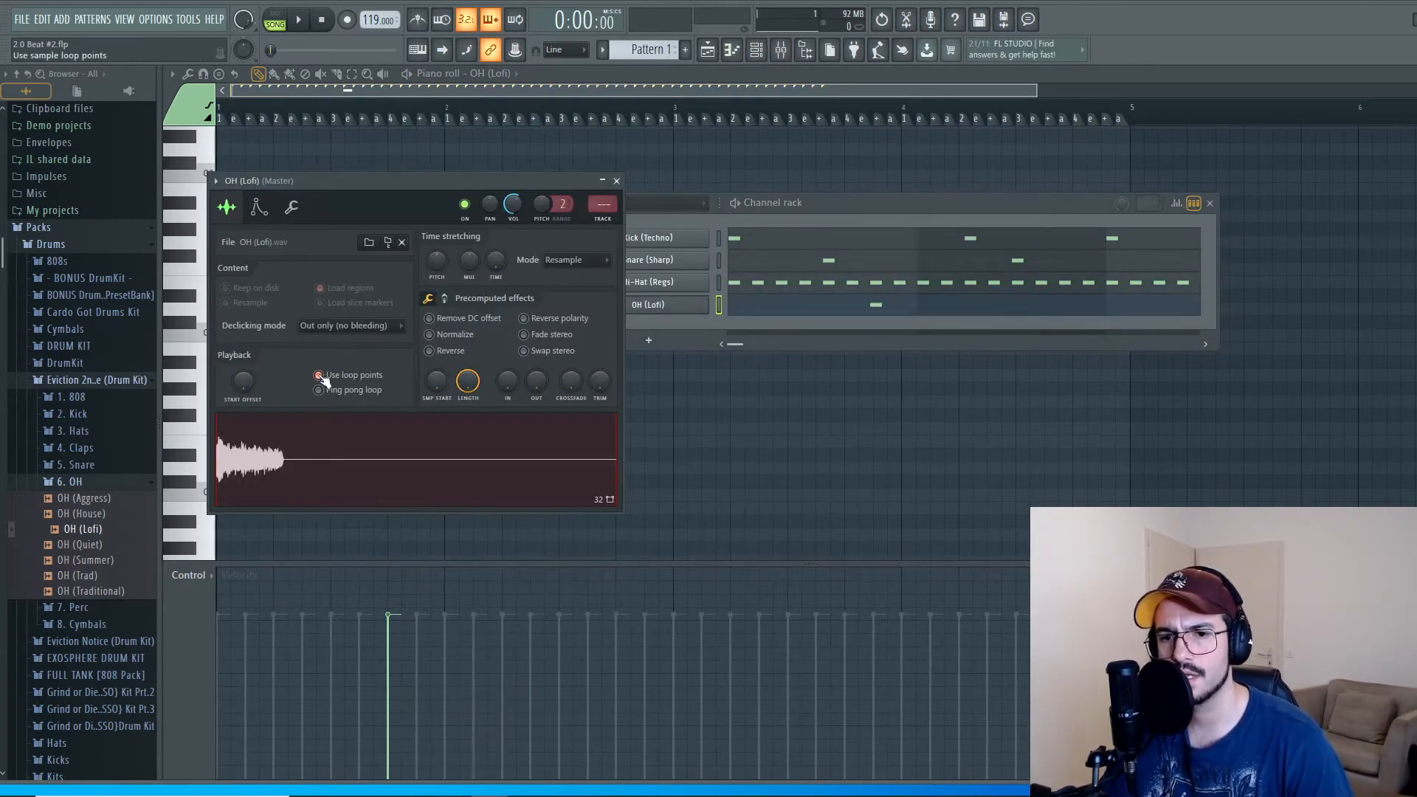
click(616, 181)
key(space)
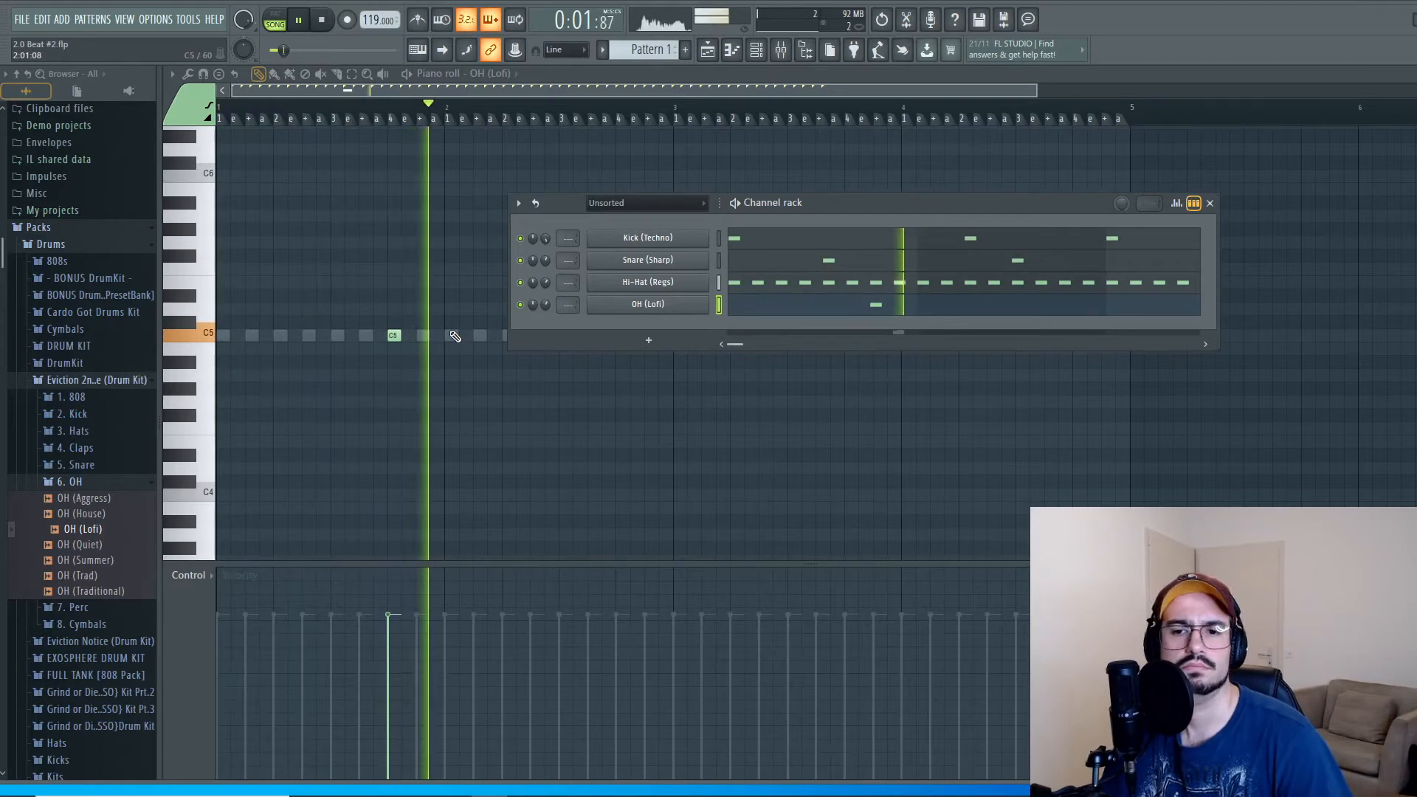
click(750, 90)
key(space)
Step: Lower the OH (Lofi) channel volume to about 40% and add a C5 note on beat 4 of bar 3 during playback
click(756, 49)
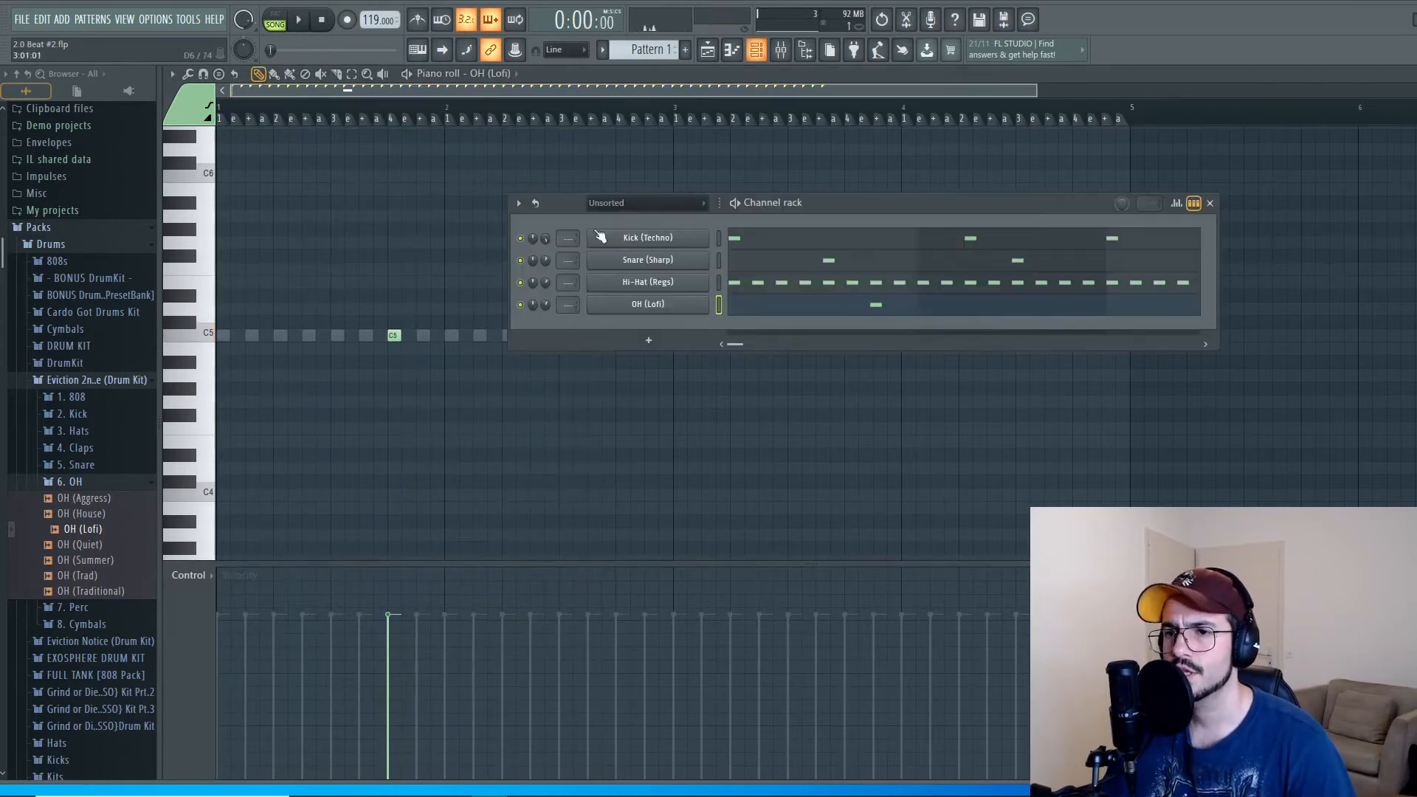
key(space)
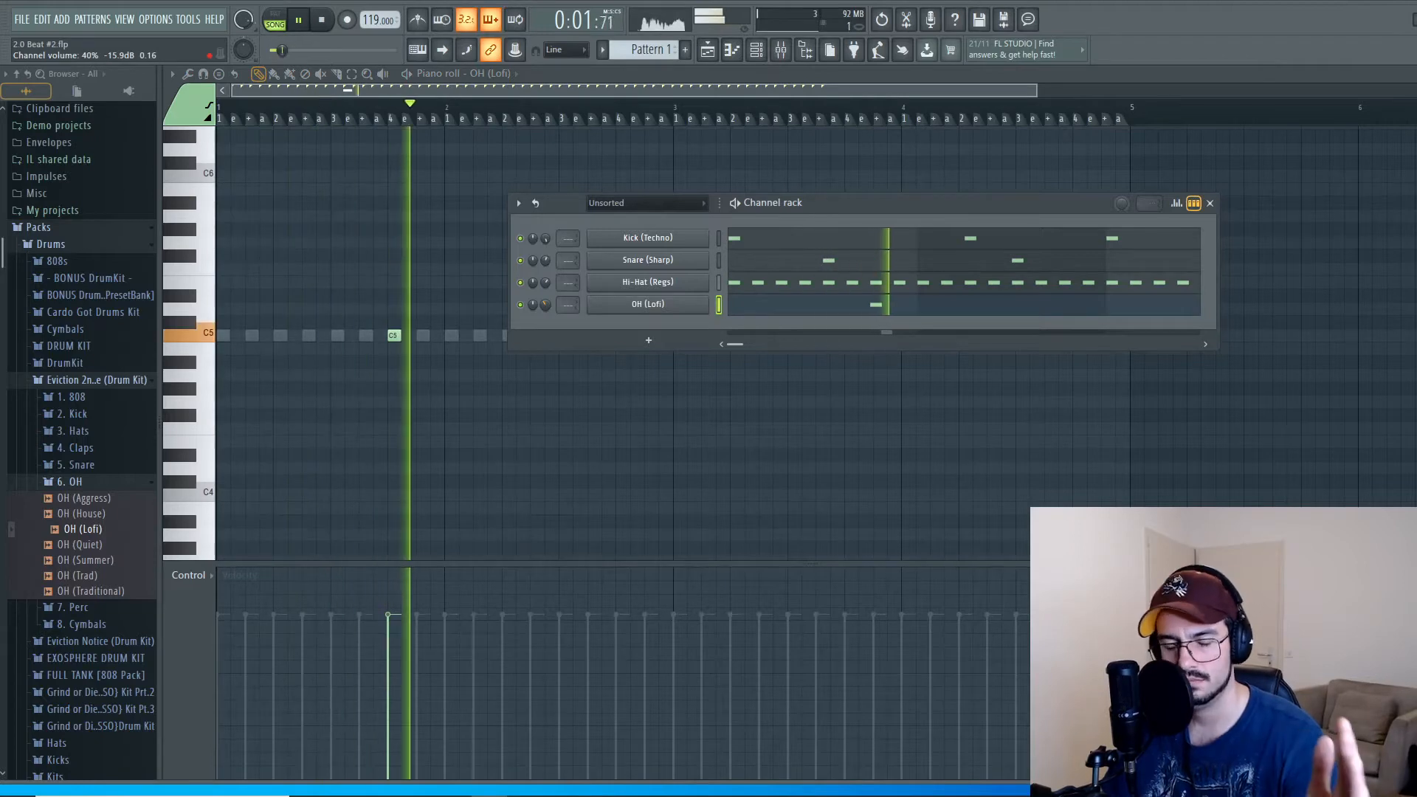
click(746, 86)
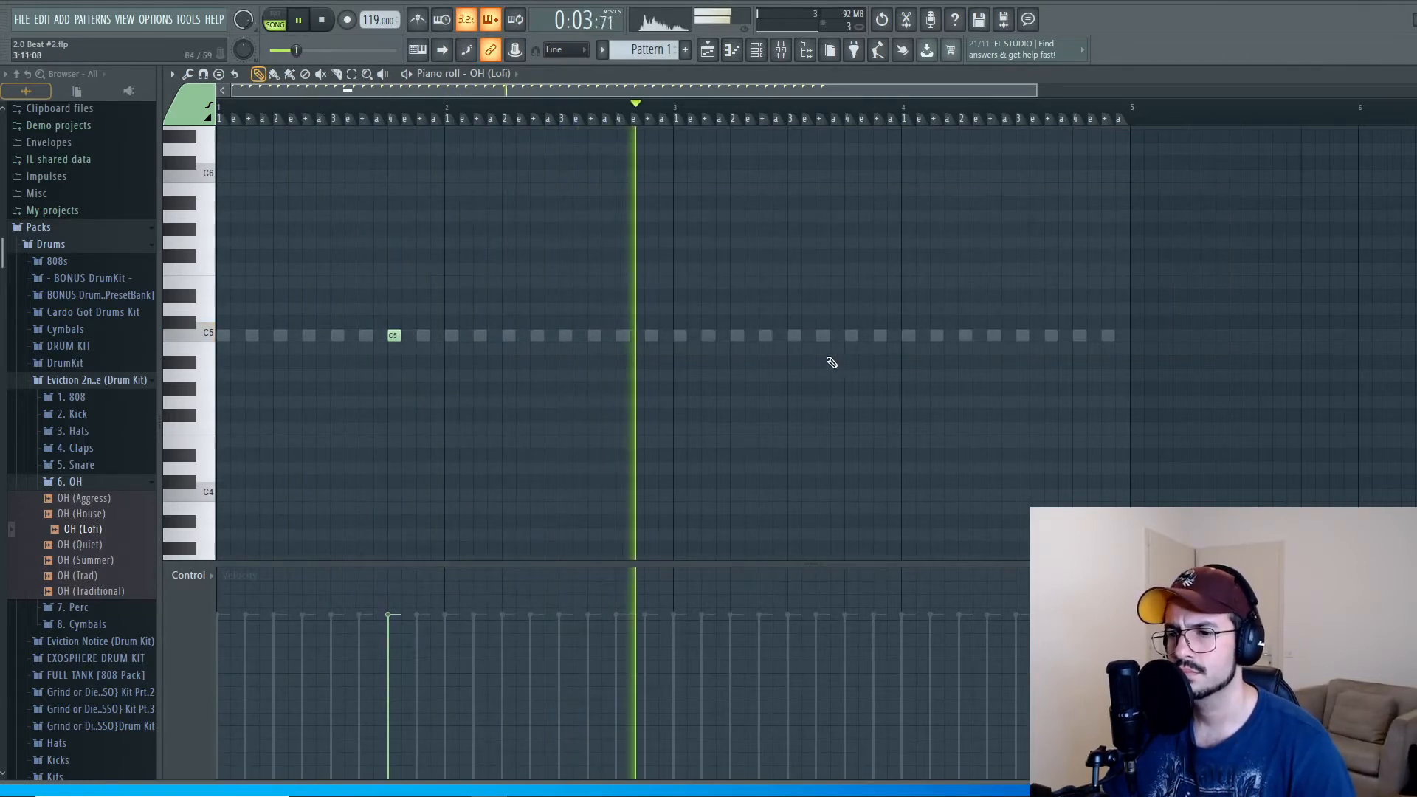
click(849, 336)
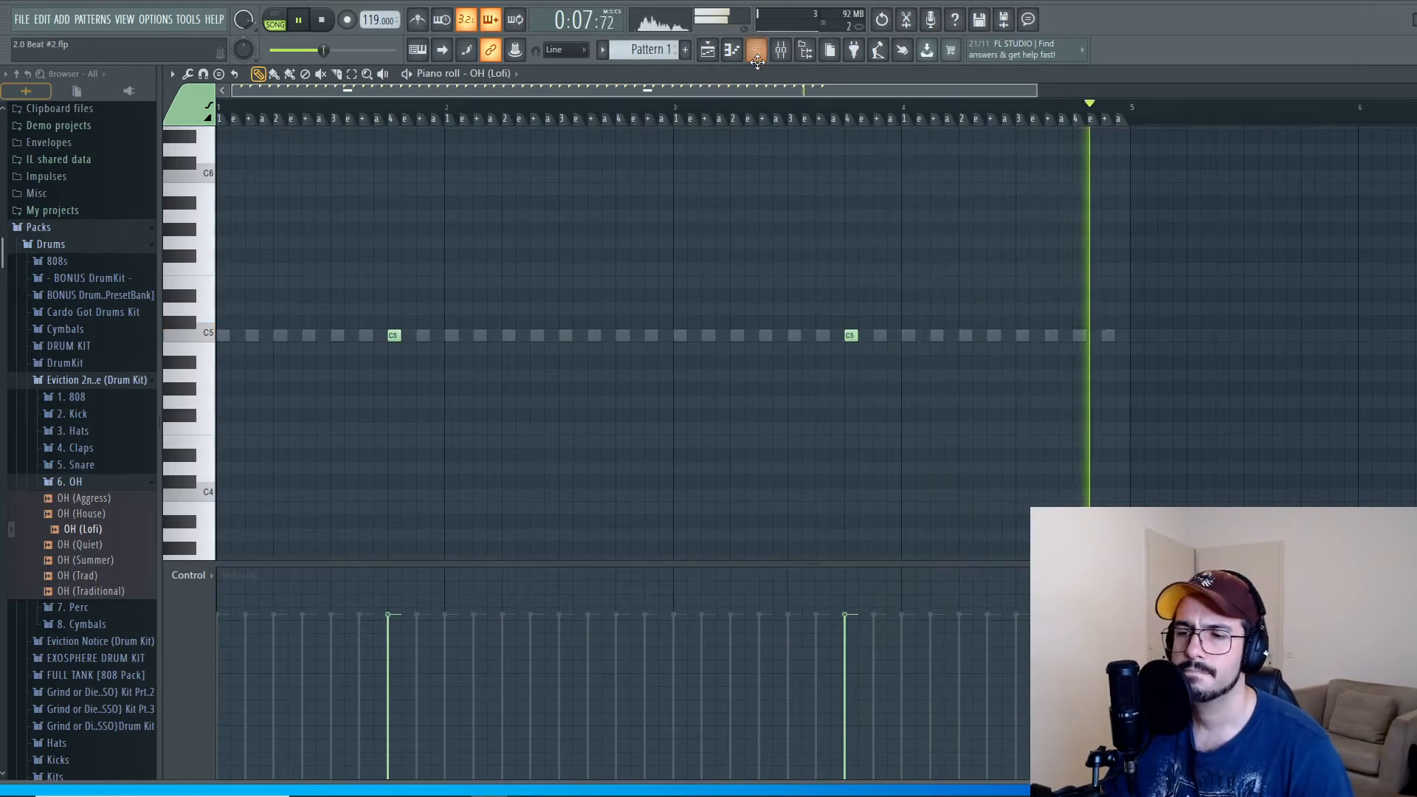
key(space)
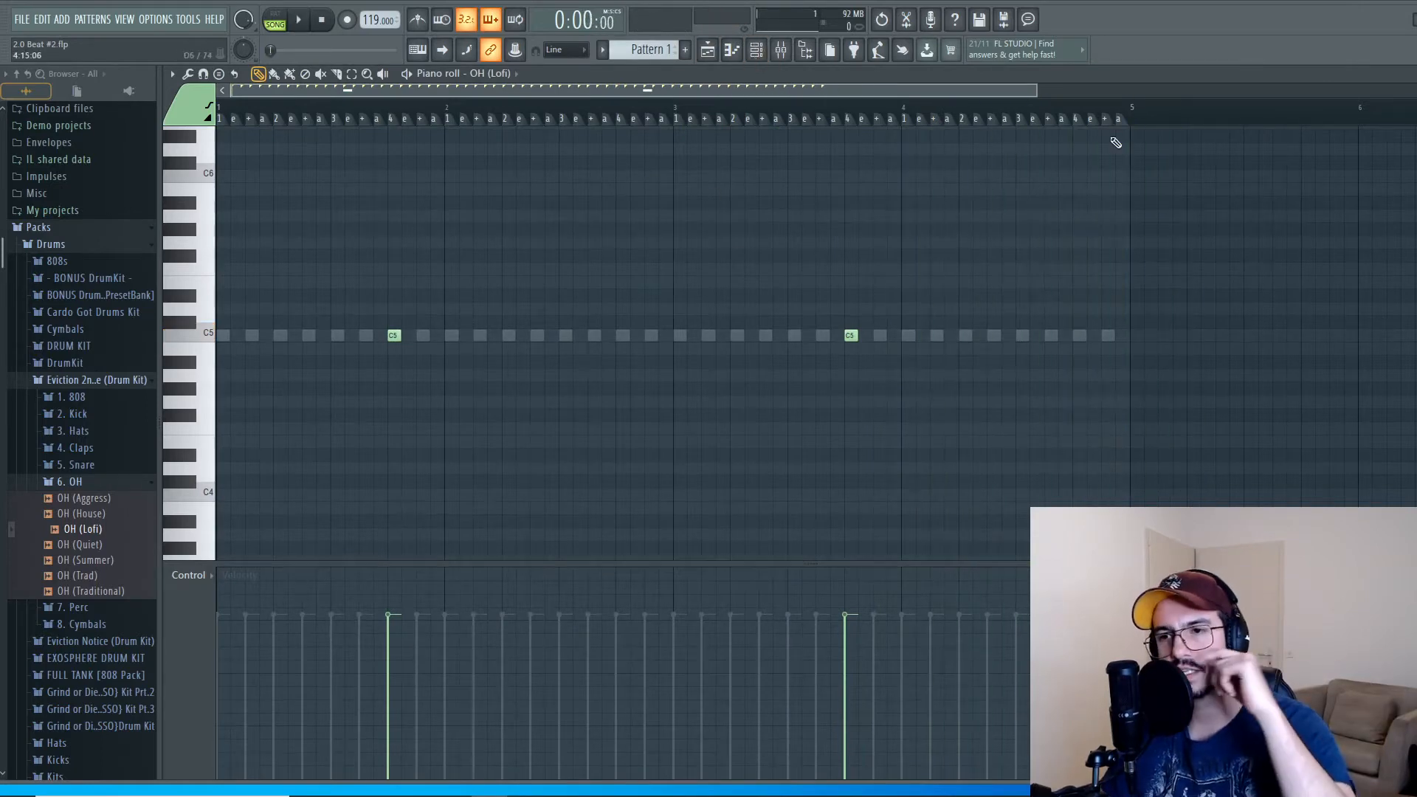
Step: Split the Full Track #2 clip at bar 5 in the playlist and delete the part after the cut
click(805, 50)
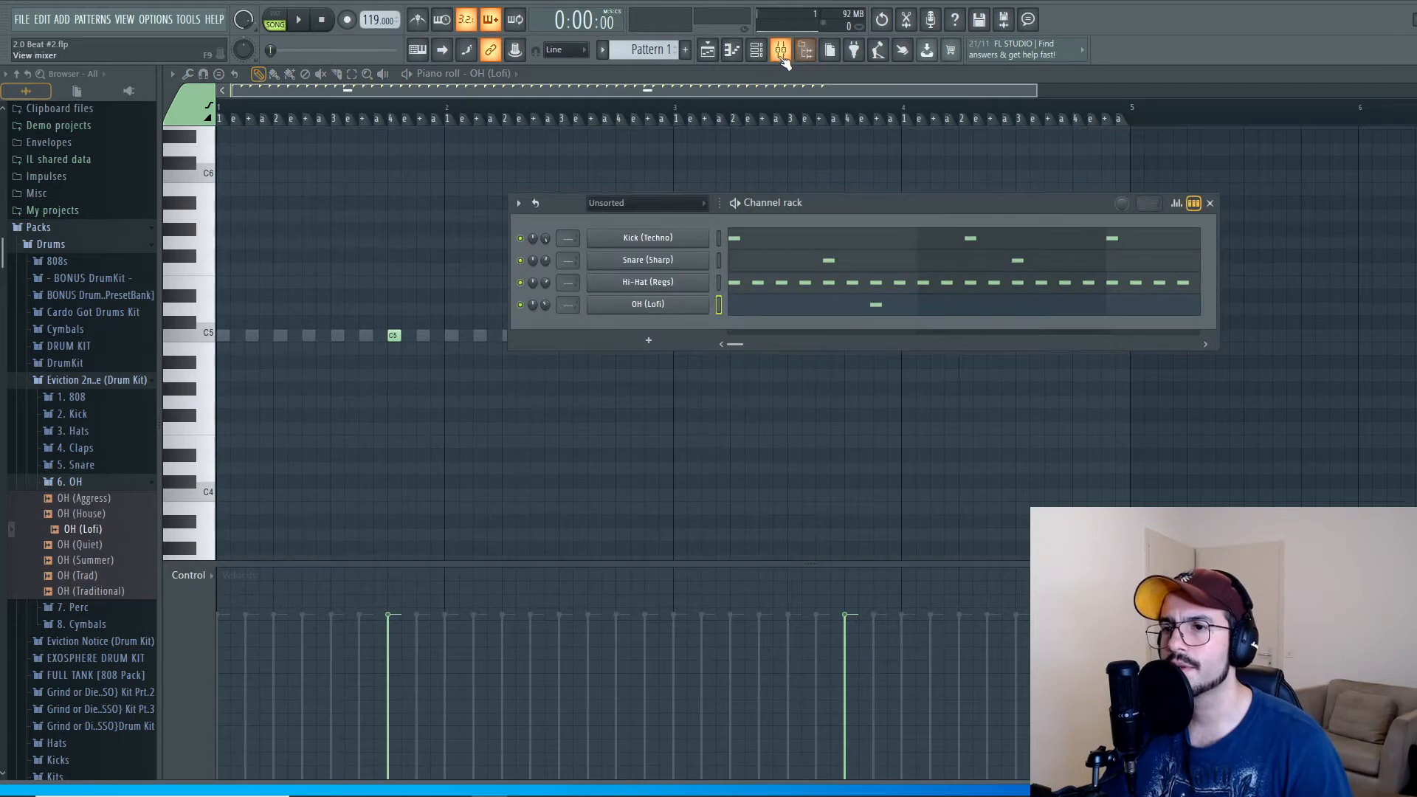
click(709, 52)
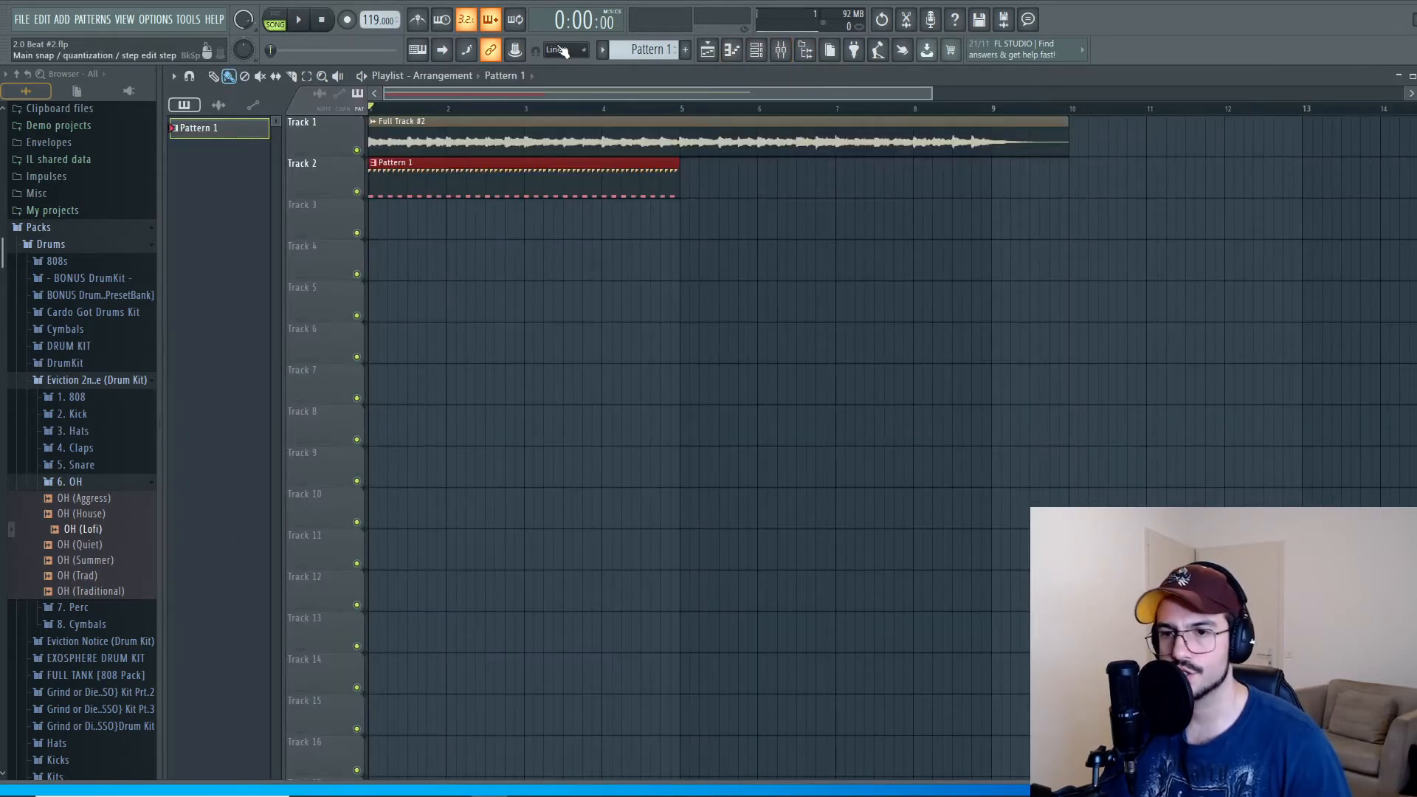
drag(685, 165, 685, 170)
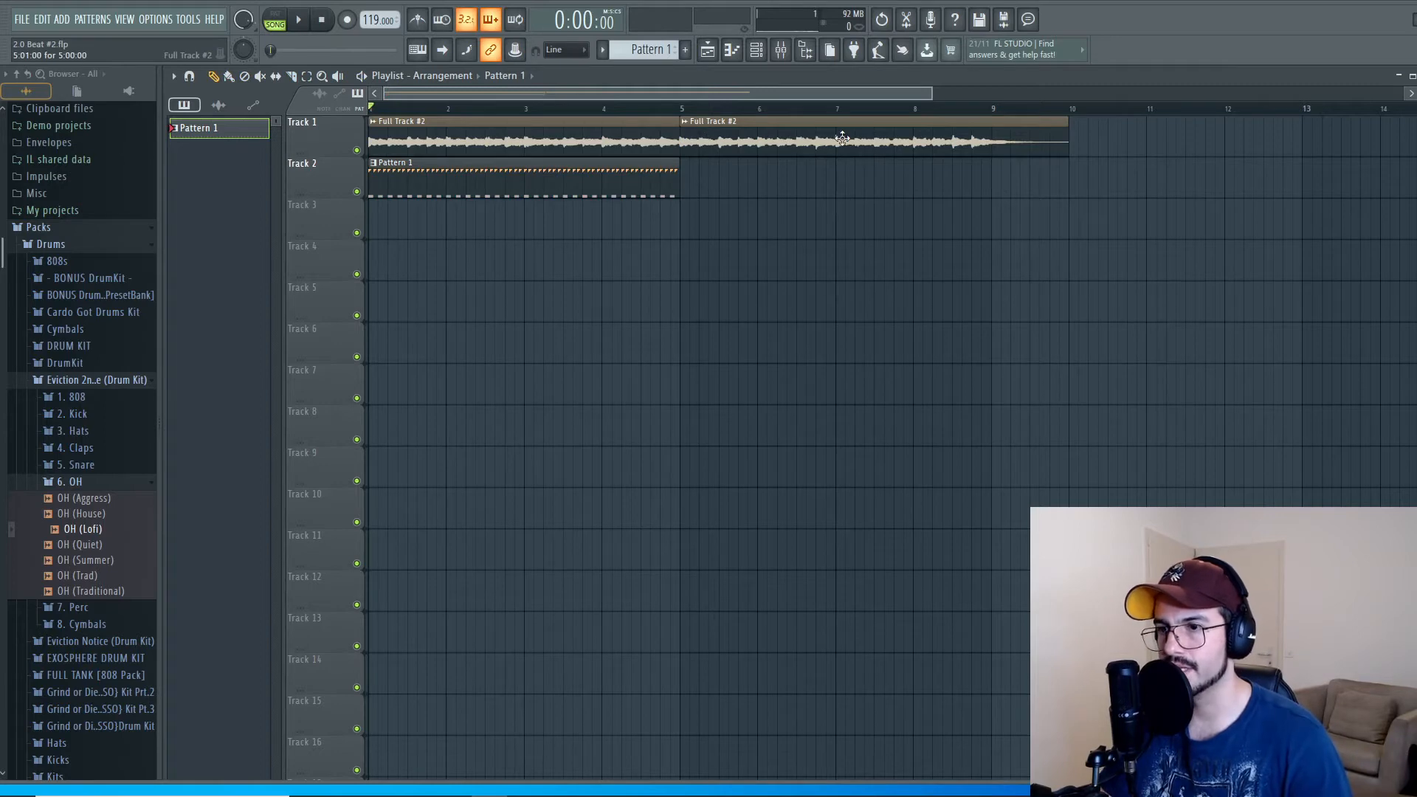
right_click(779, 145)
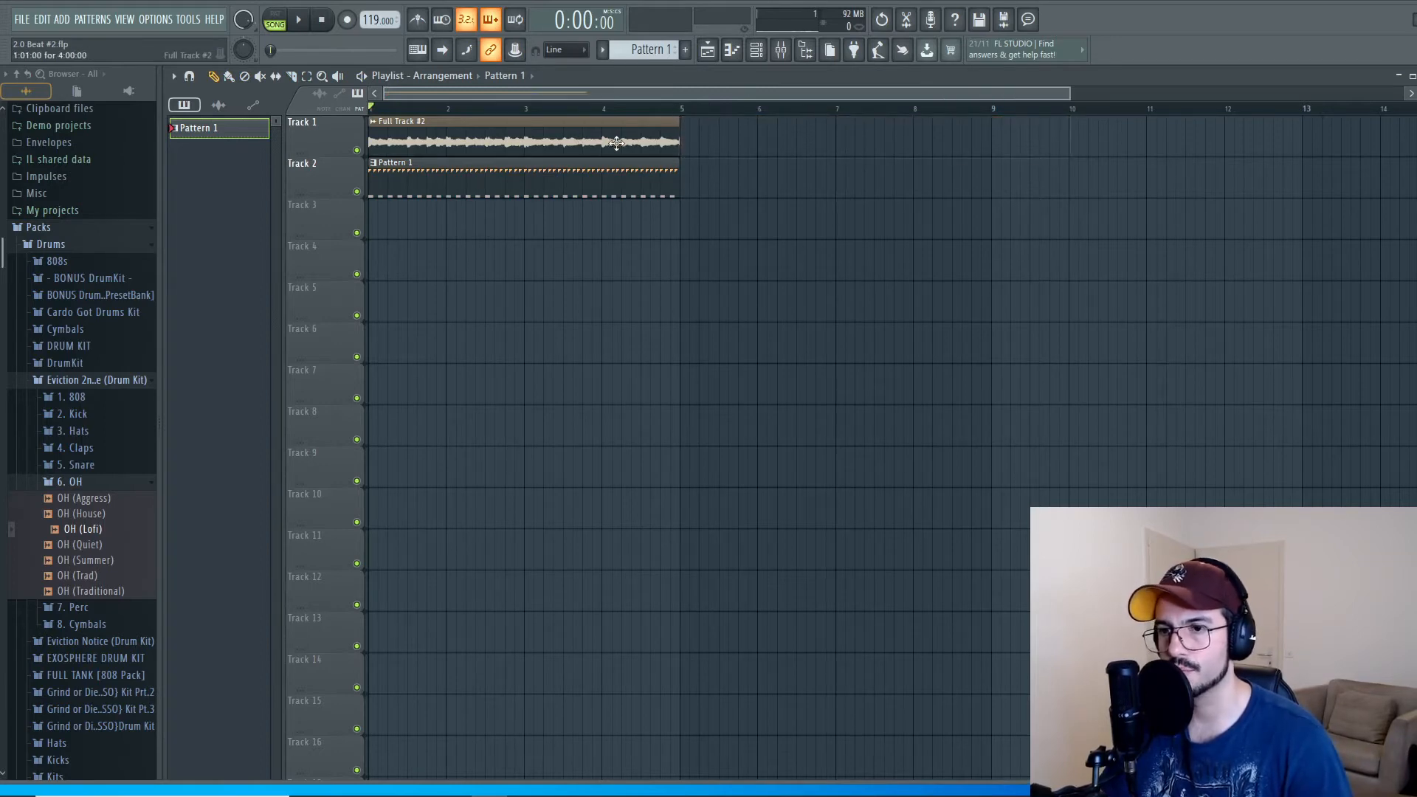
Step: Play the trimmed arrangement while reviewing the OH (Lofi) sampler settings and its piano roll notes
key(space)
click(805, 49)
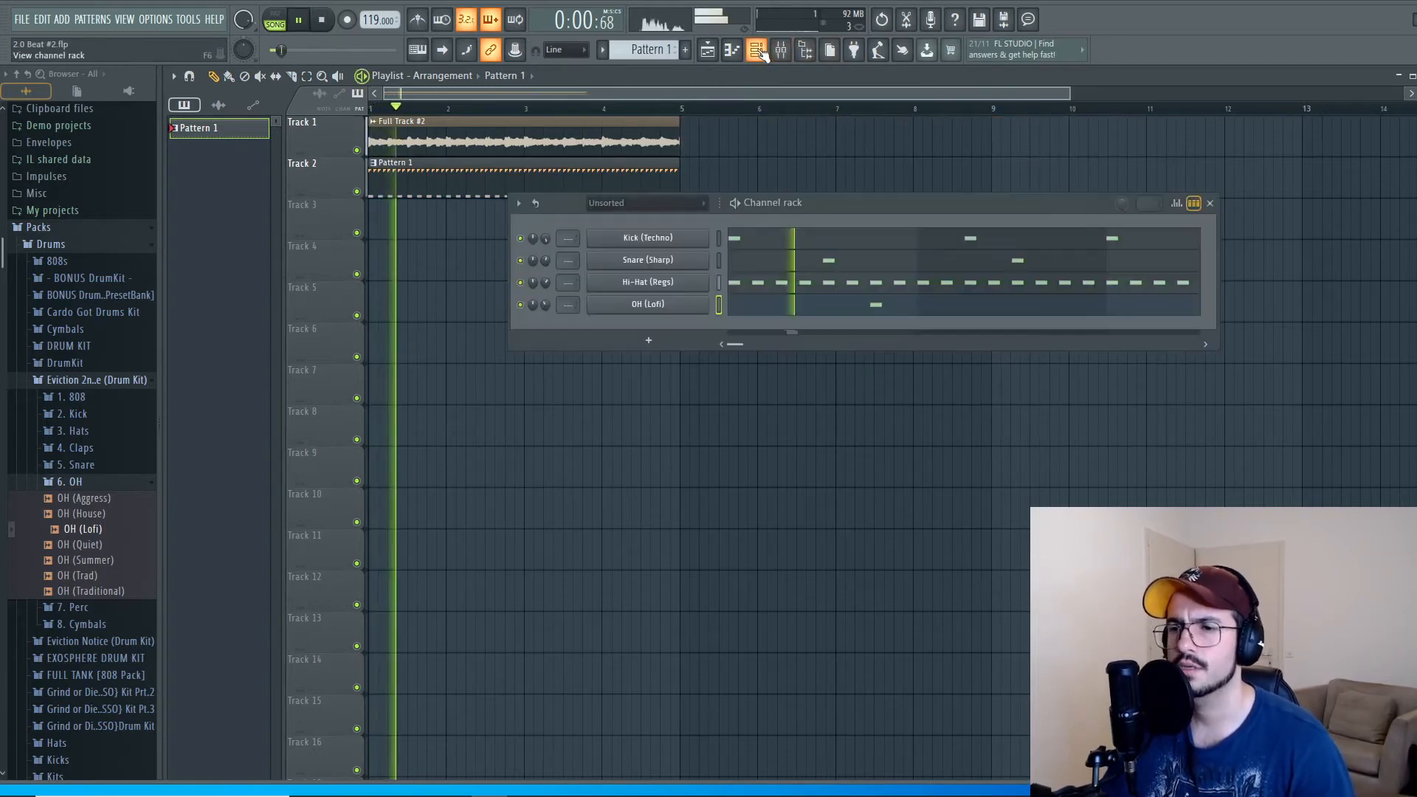
click(649, 305)
click(651, 306)
click(651, 306)
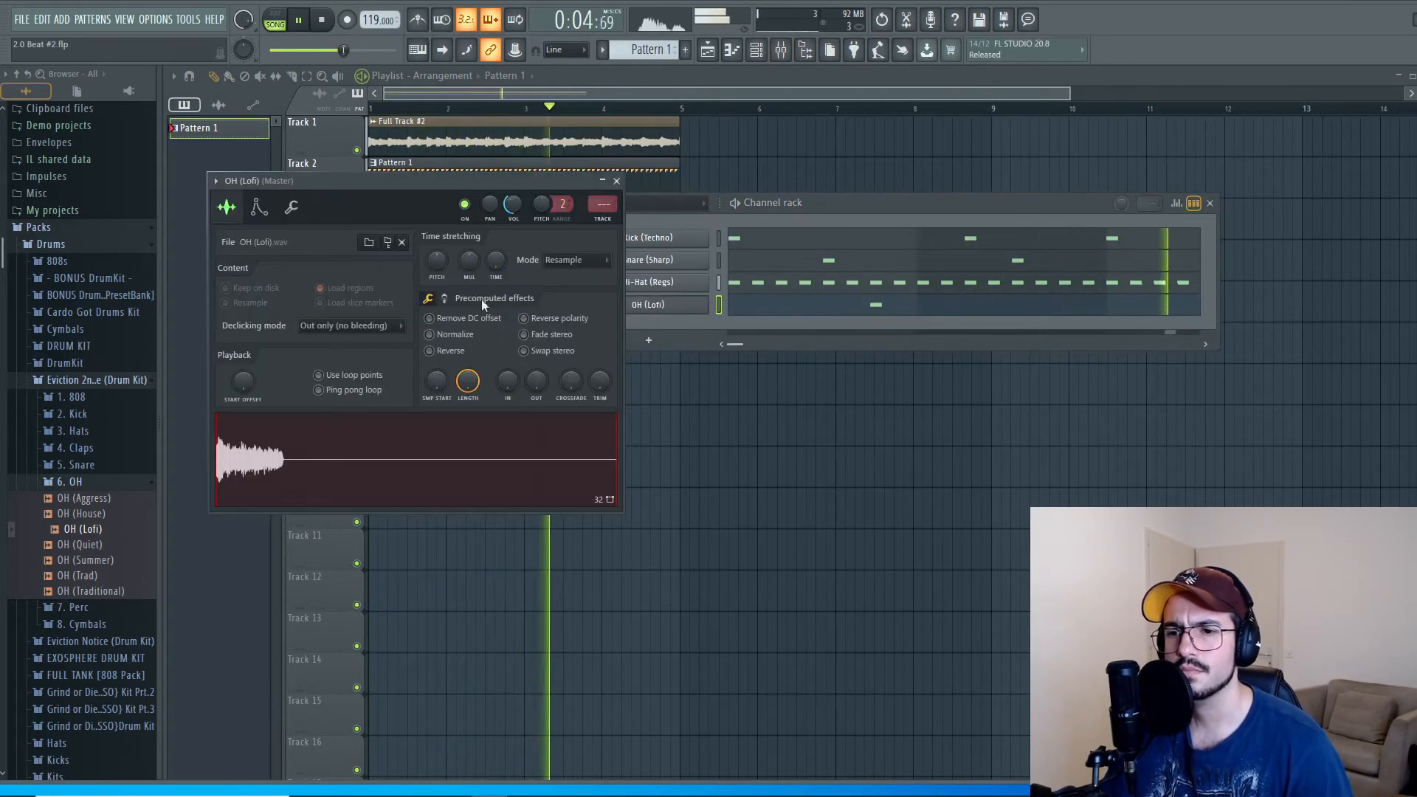
click(878, 307)
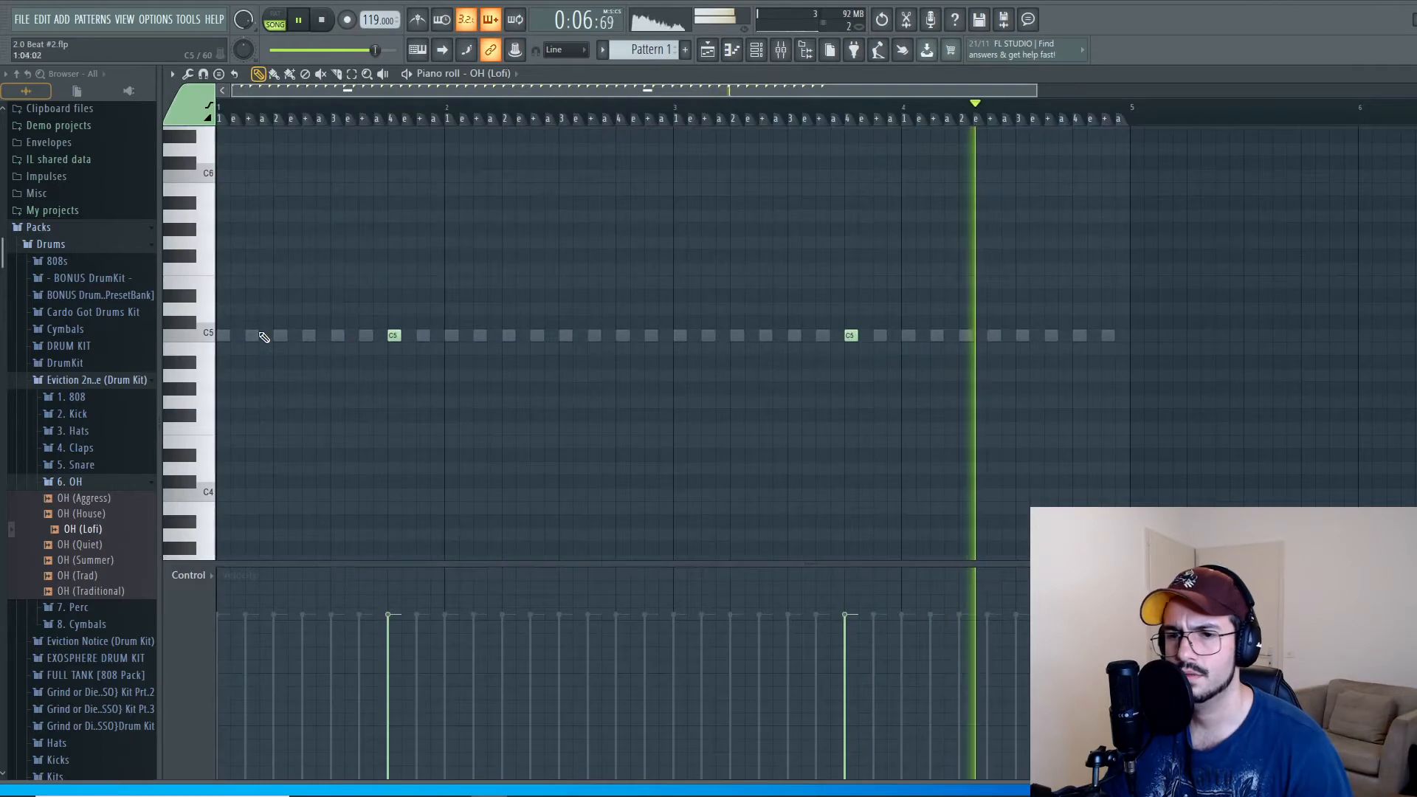
key(space)
Step: Replay the opening of the arrangement to judge the open hat against the other drums
click(756, 49)
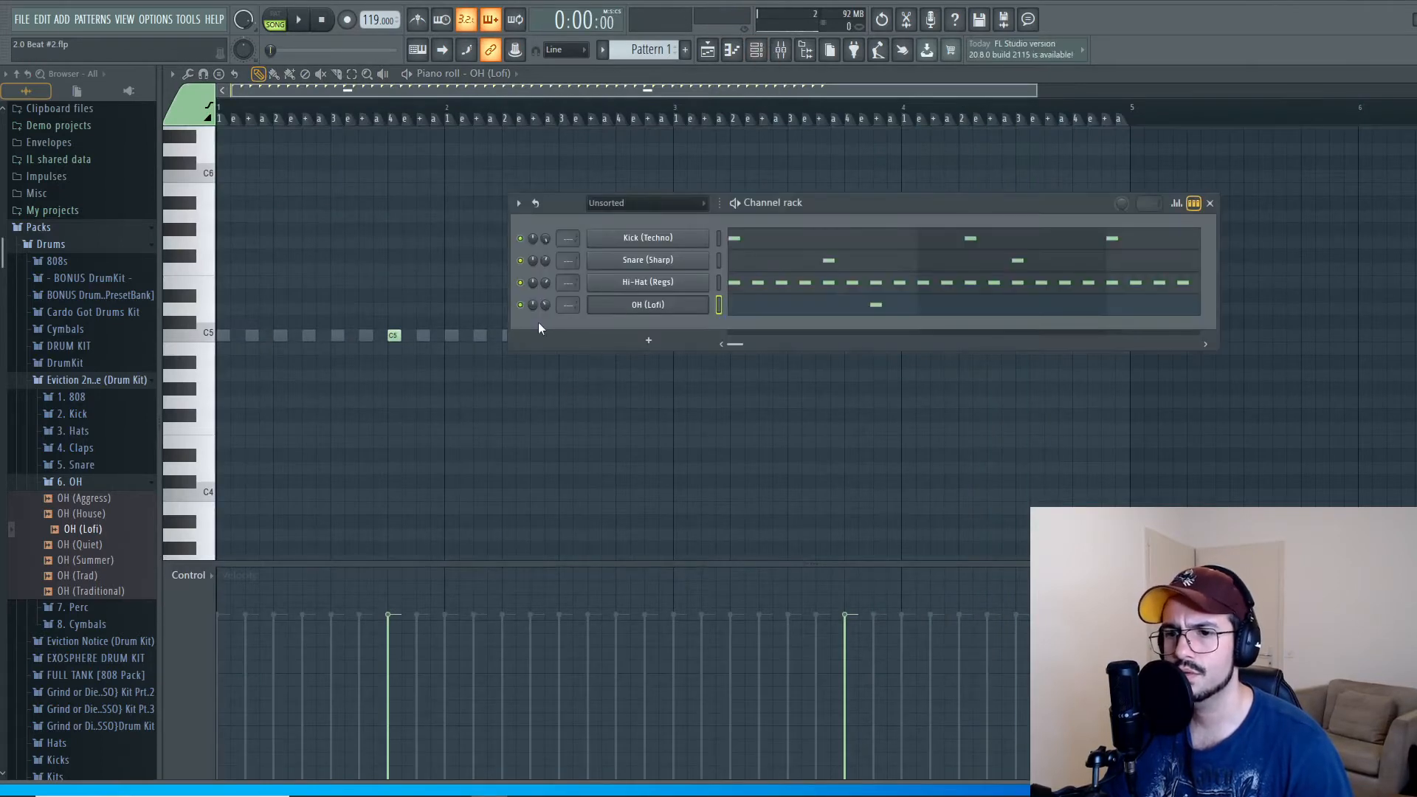
key(space)
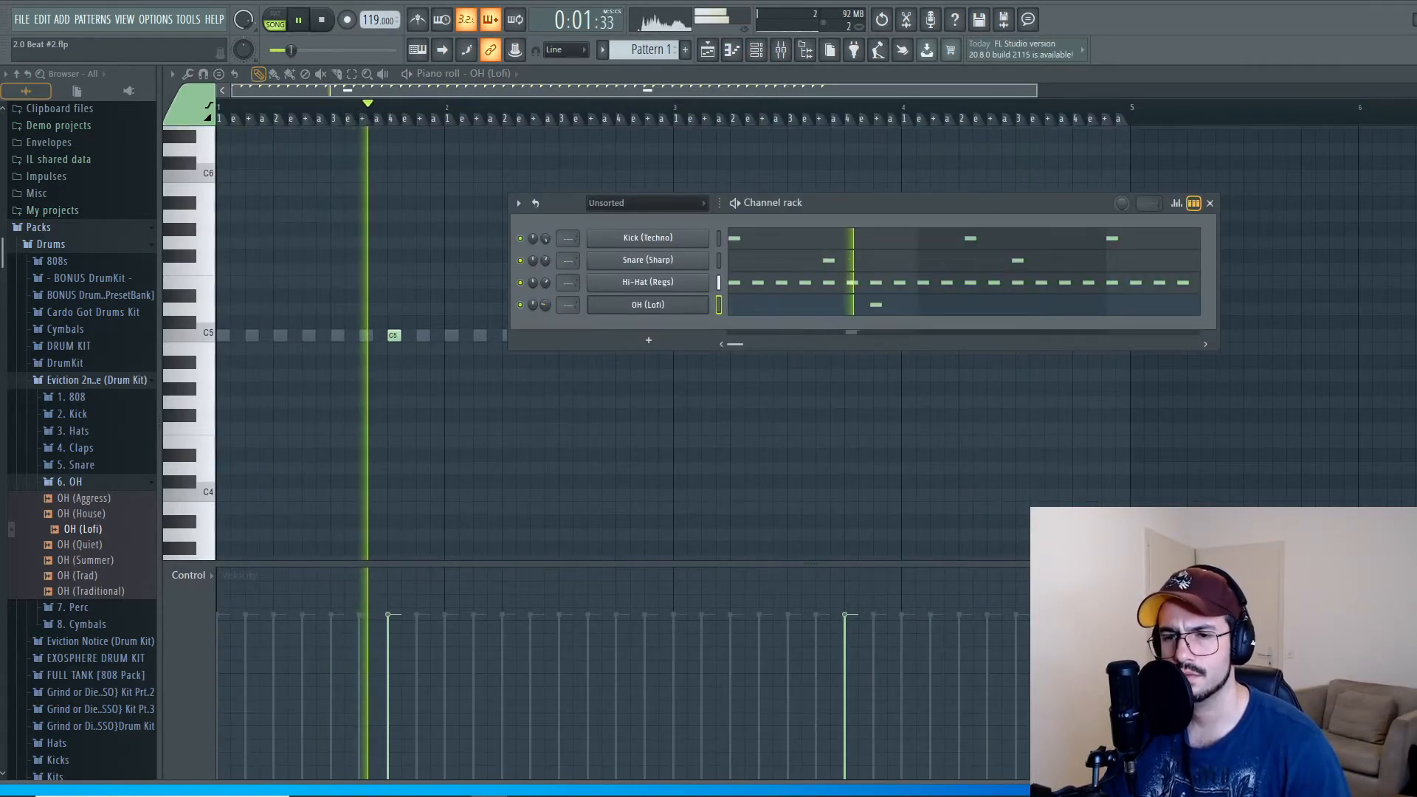
key(F6)
key(space)
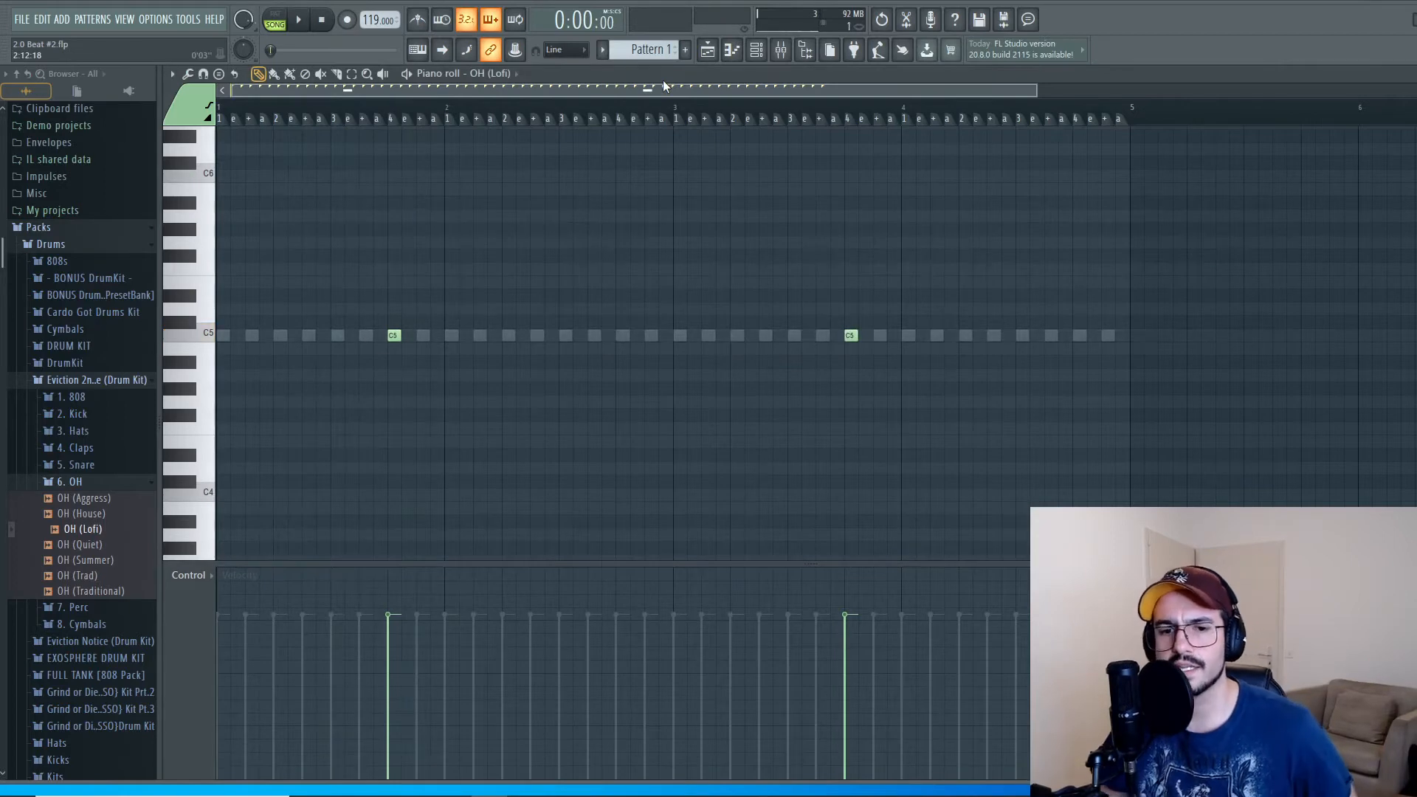
click(755, 50)
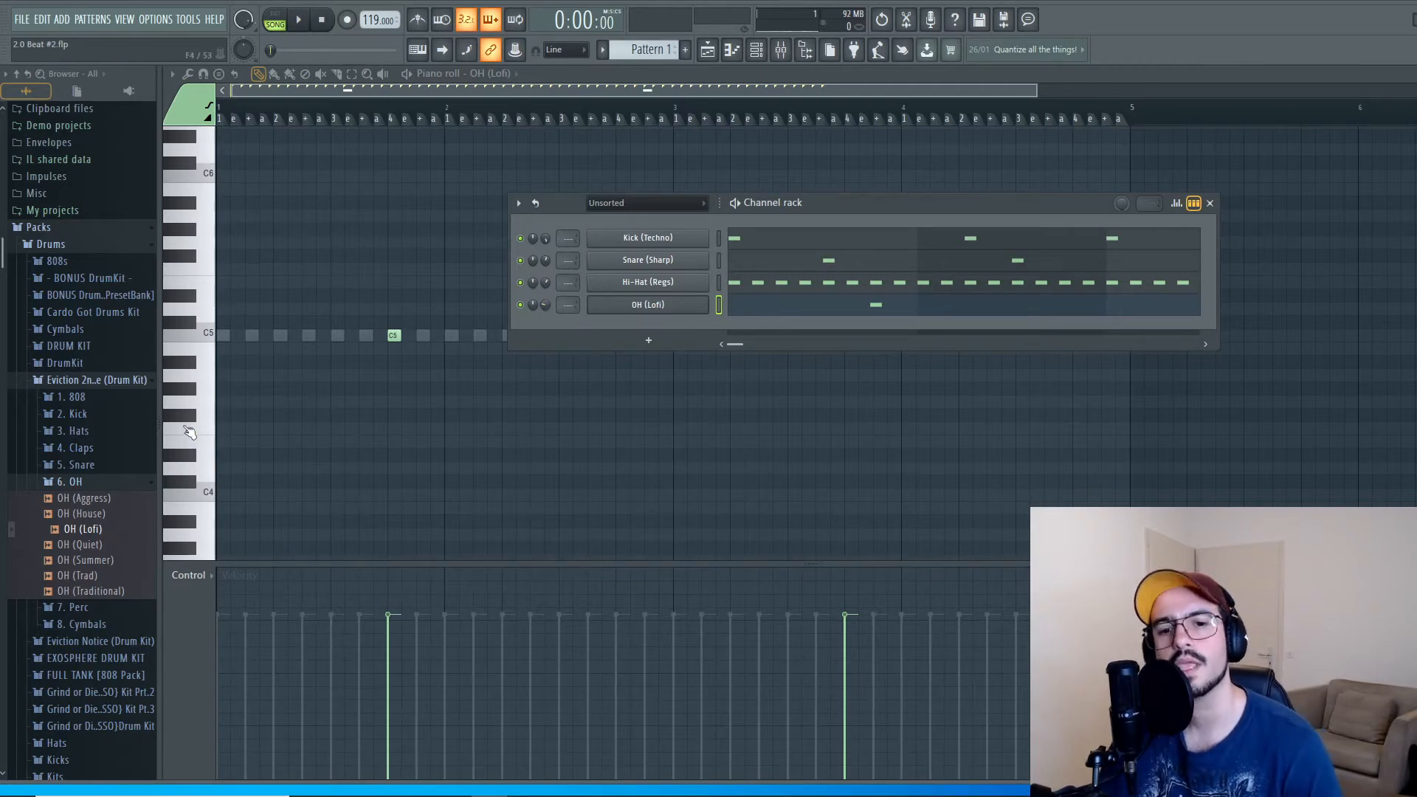
Step: Audition samples in the Eviction kit's Snare folder and add Snare (Sharp) as a second snare channel
scroll(142, 519, down, 3)
scroll(137, 520, up, 3)
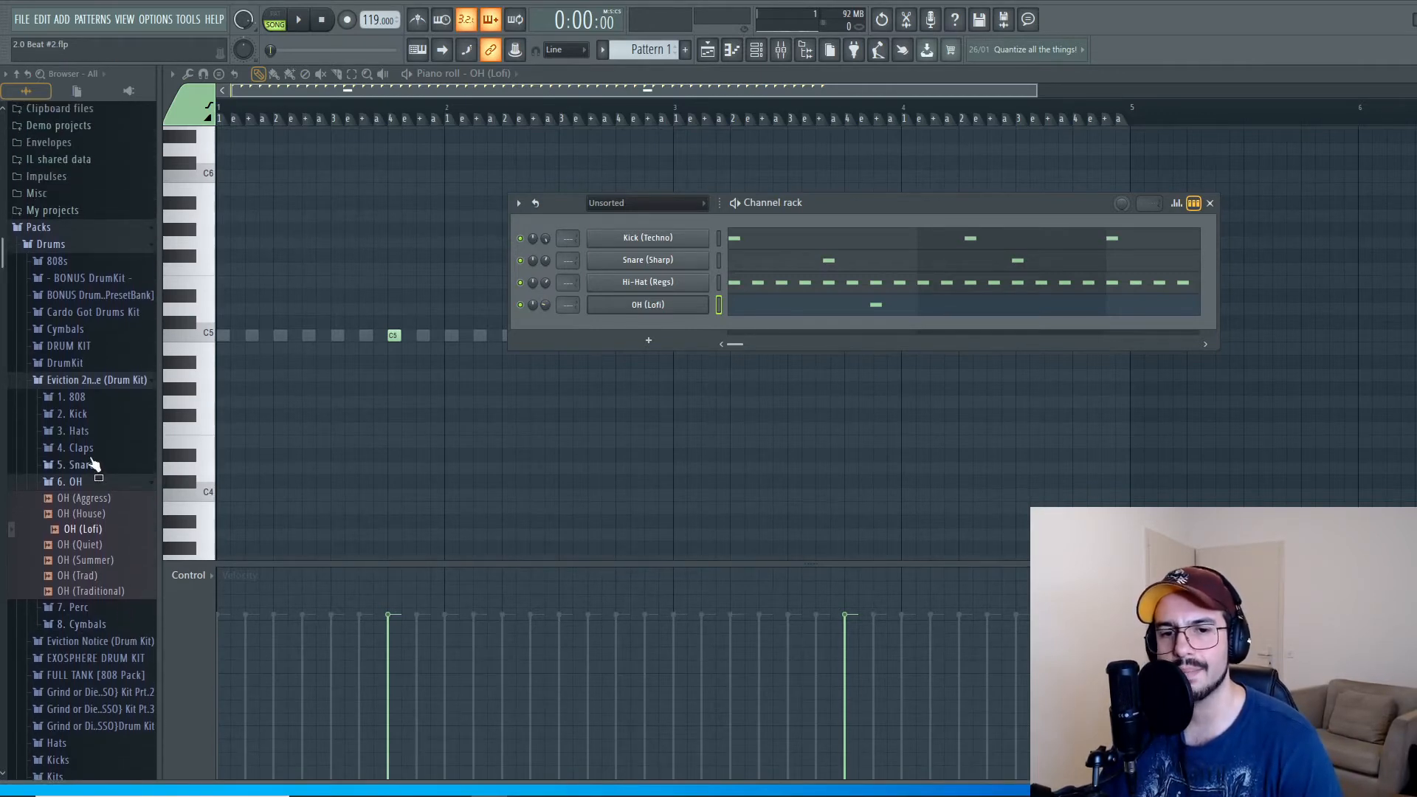
click(92, 467)
click(98, 513)
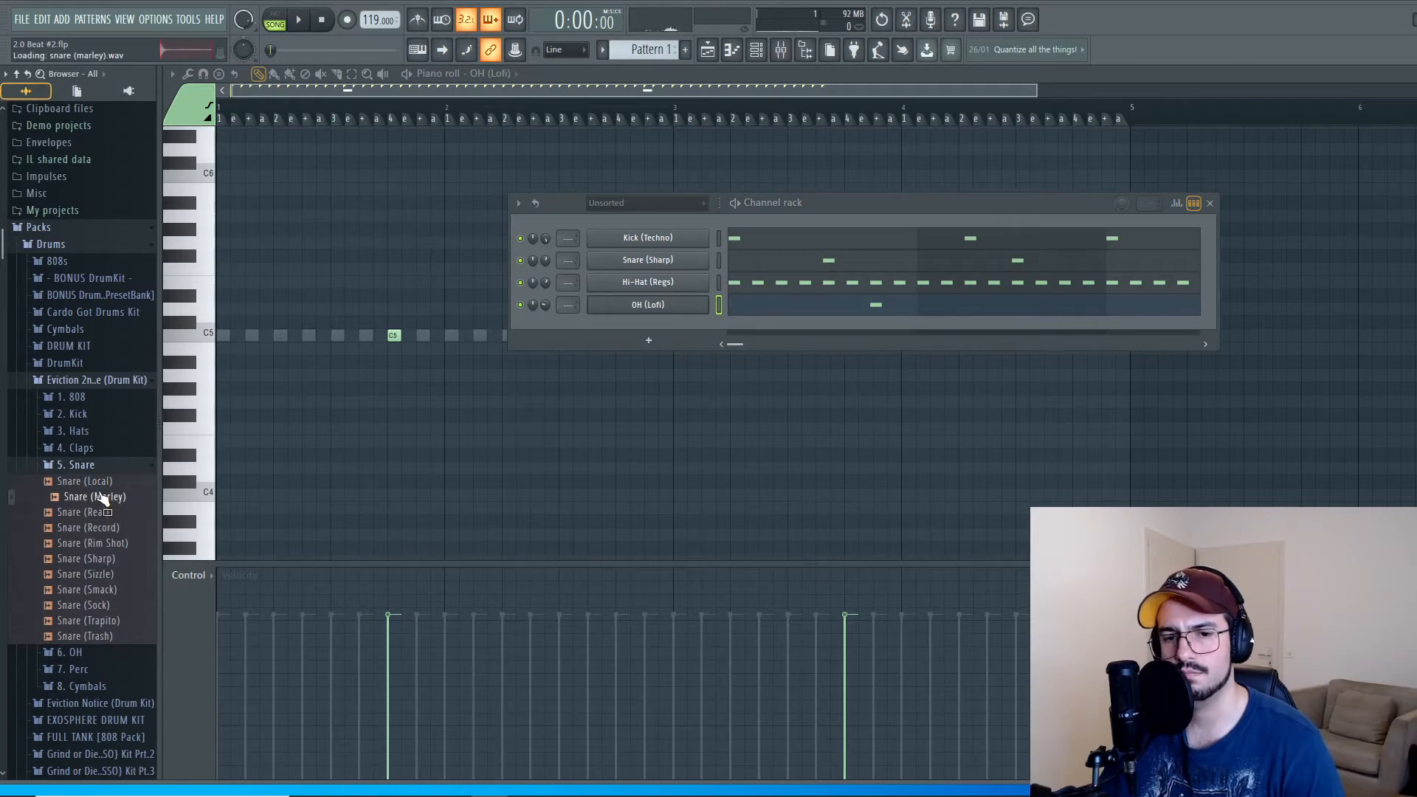
click(98, 497)
click(94, 483)
click(97, 559)
drag(96, 567, 616, 347)
Step: Place a C5 note for Snare (Sharp) #2 half a beat after beat 4 of bar 1 and listen to it in playback
right_click(703, 326)
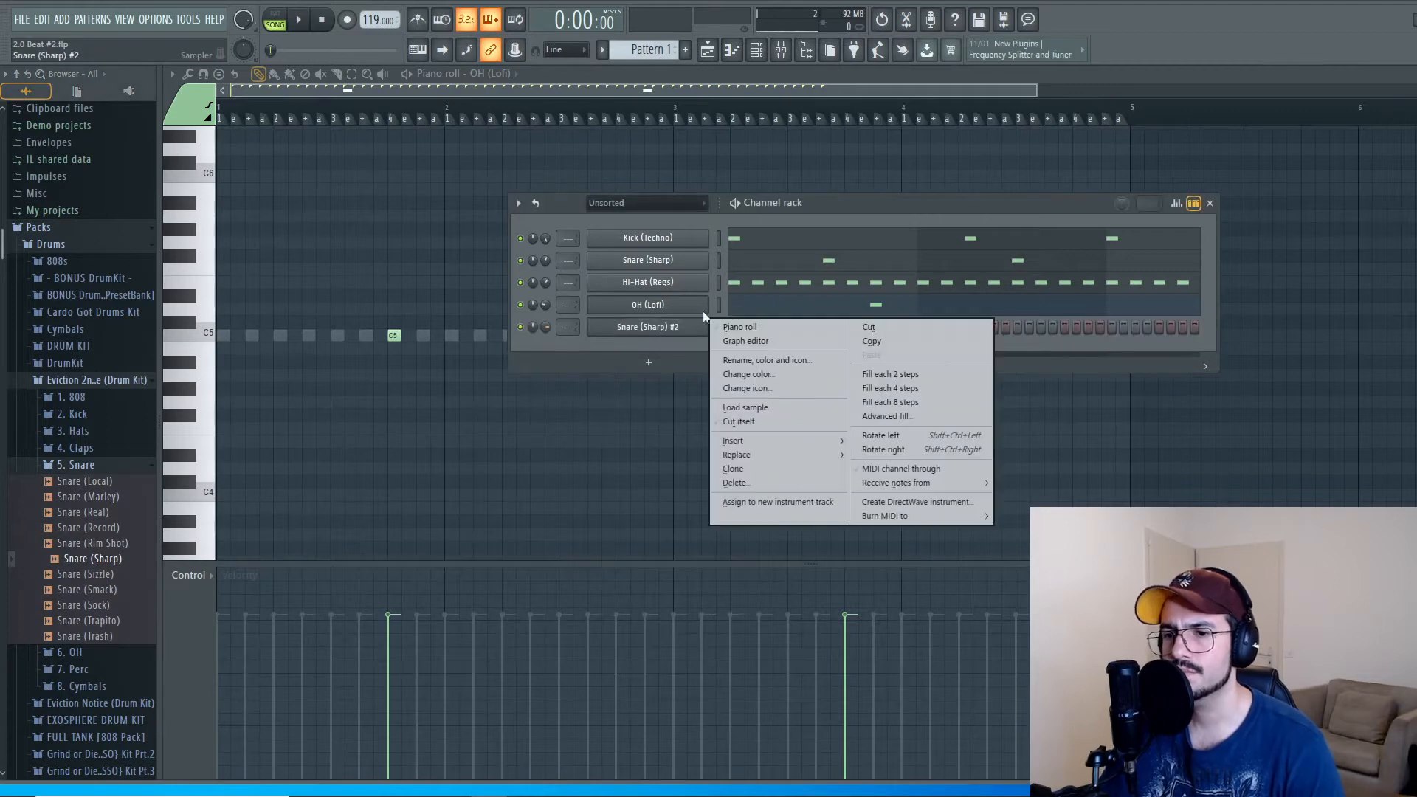
click(745, 327)
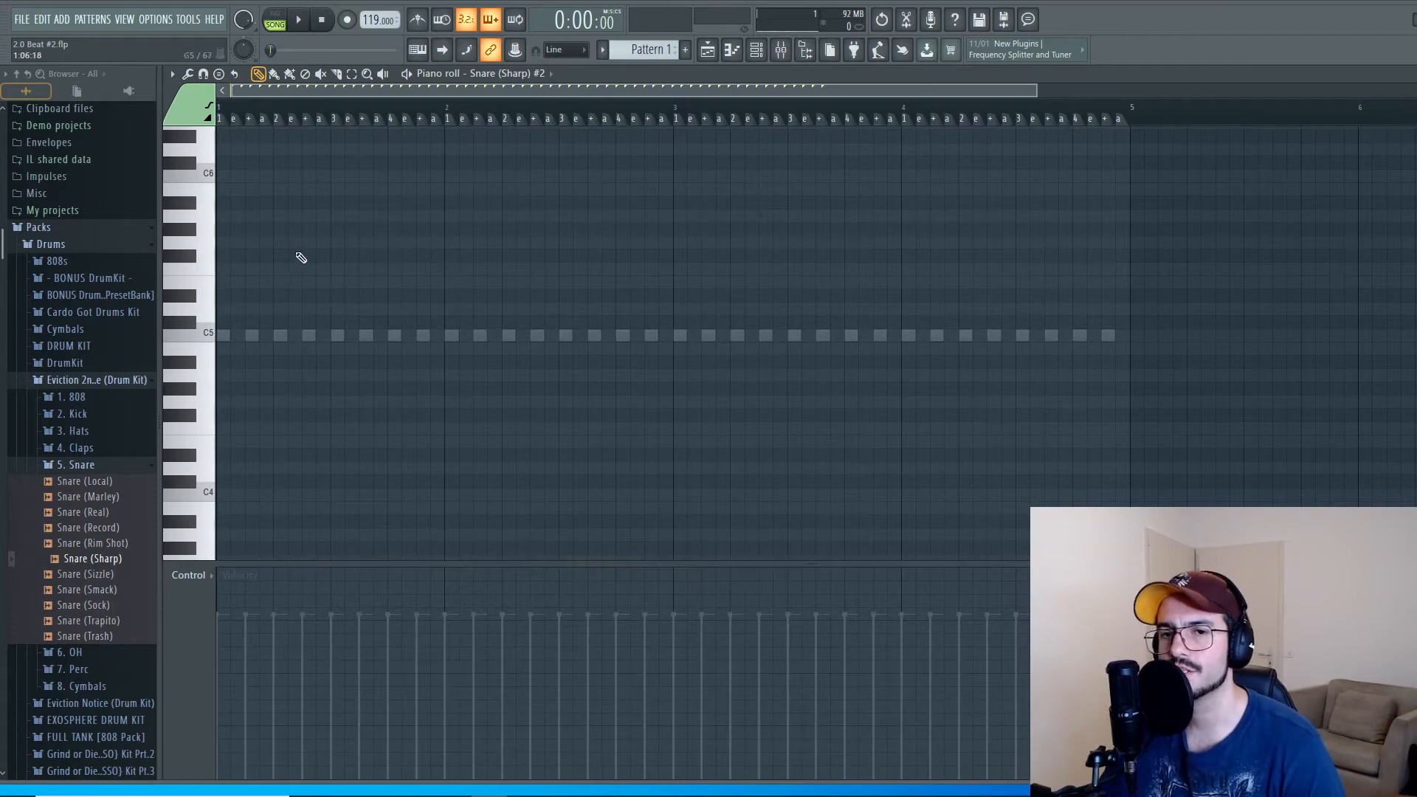
key(space)
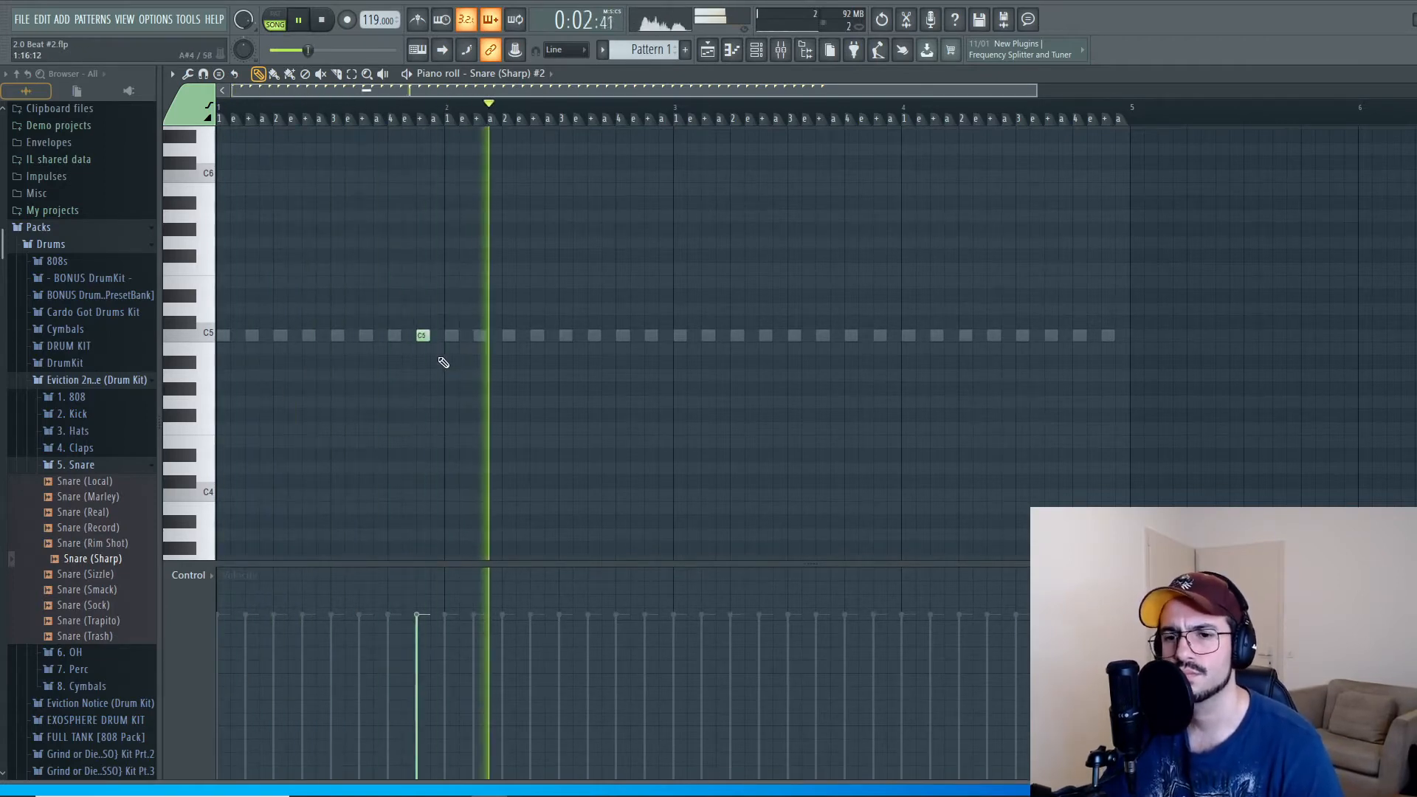
key(space)
Step: Replay the start of the arrangement and lower the Snare (Sharp) #2 channel volume to about 38%
key(space)
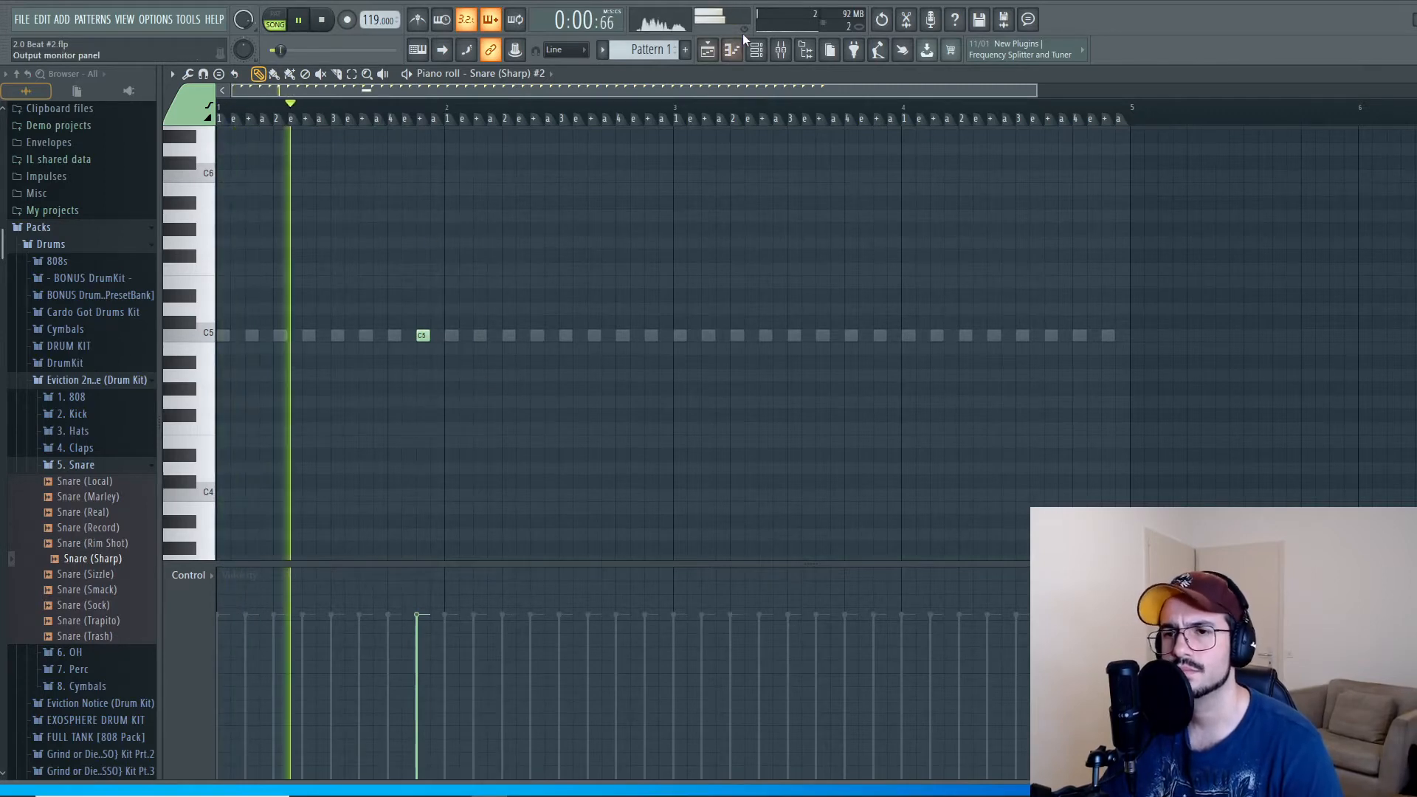
key(space)
key(F6)
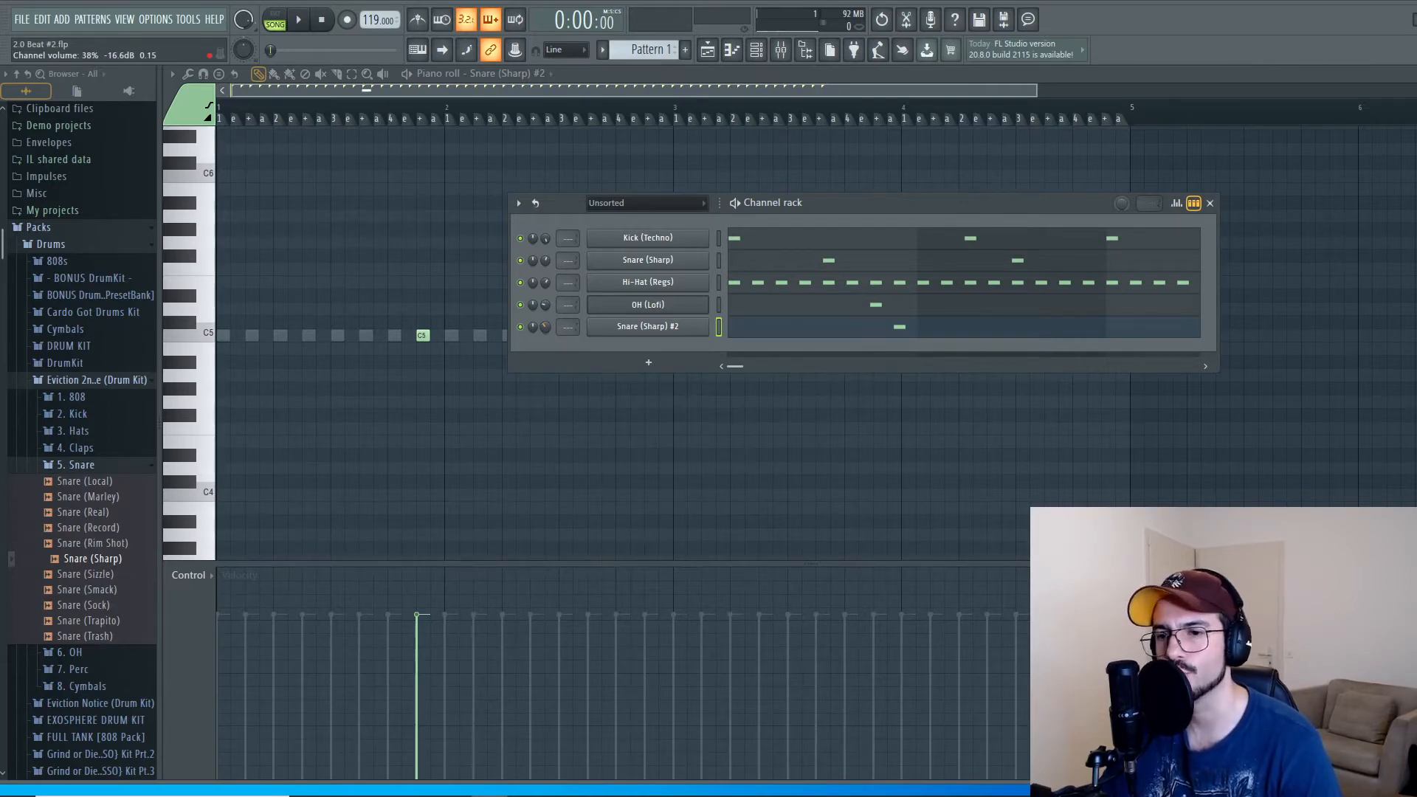
Step: During playback, add second-snare C5 notes half a beat after beat 1 of bar 3 and half a beat after beat 3 of bar 4
key(space)
key(F6)
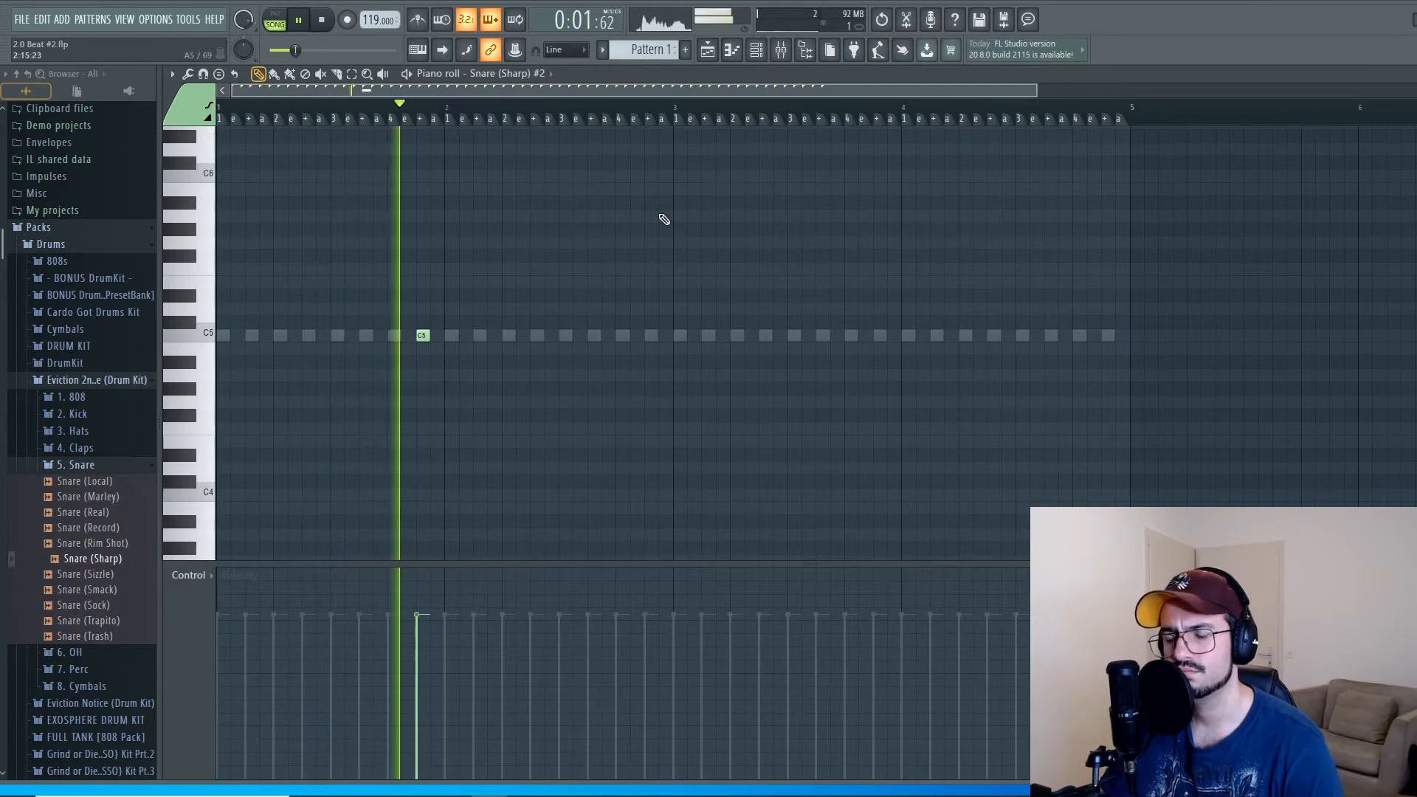
click(710, 337)
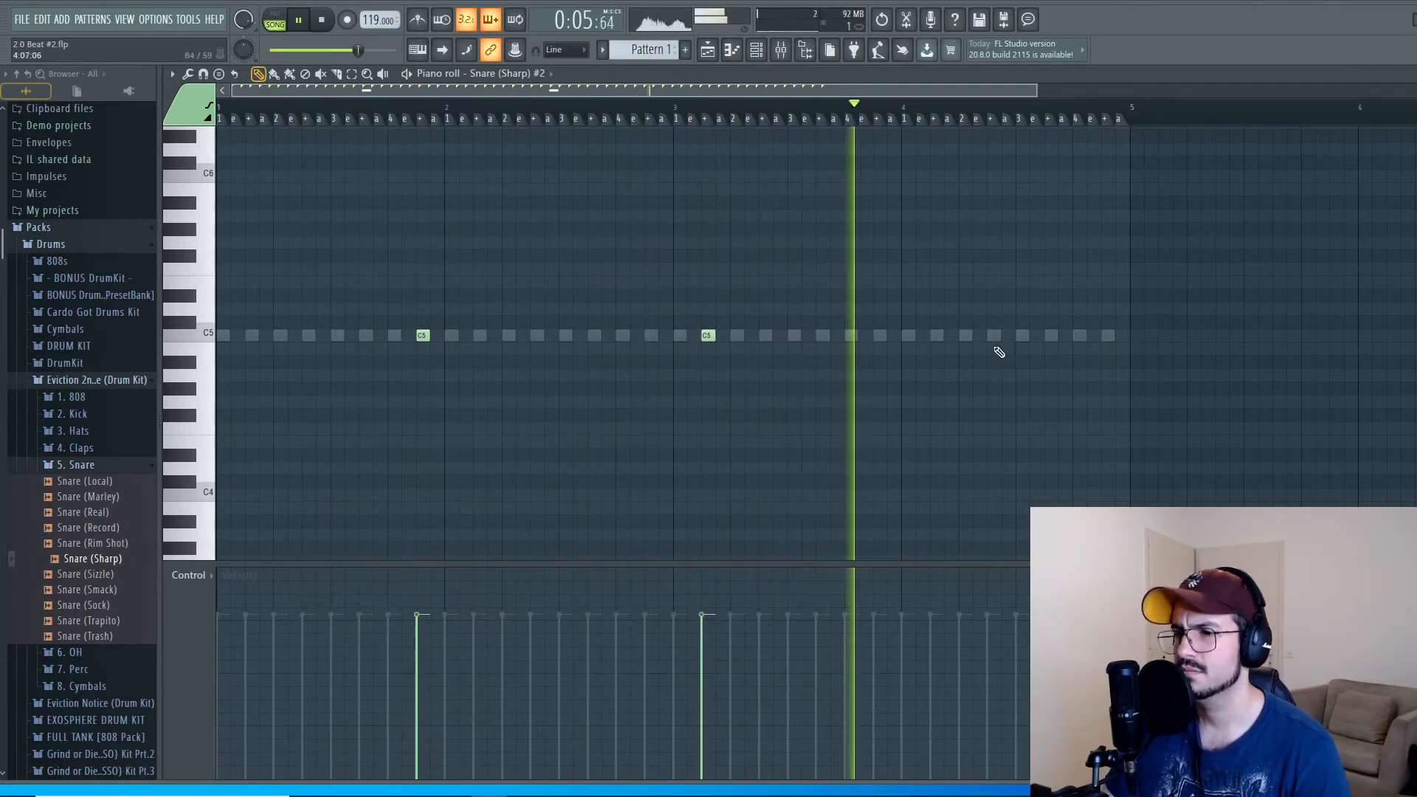
click(1050, 336)
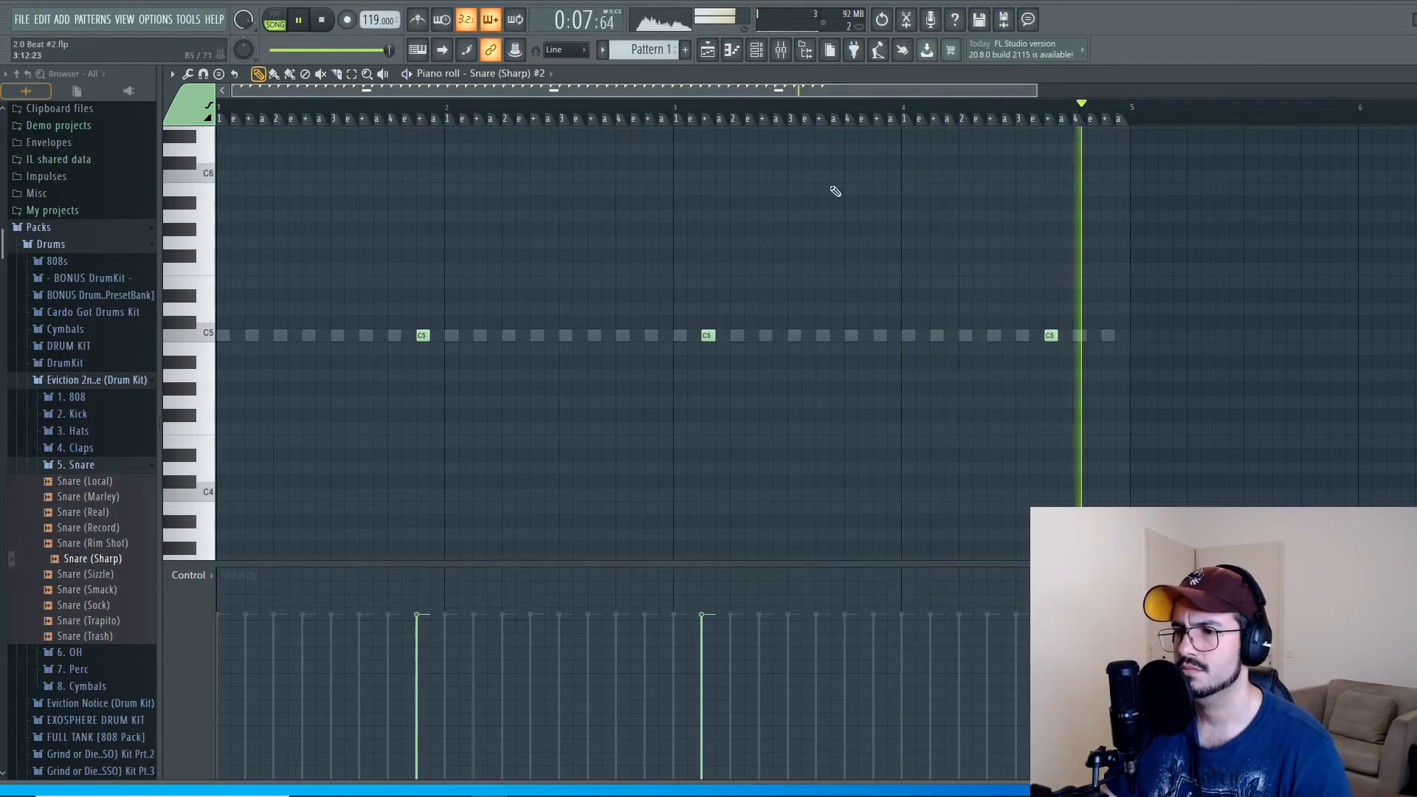
key(space)
key(F6)
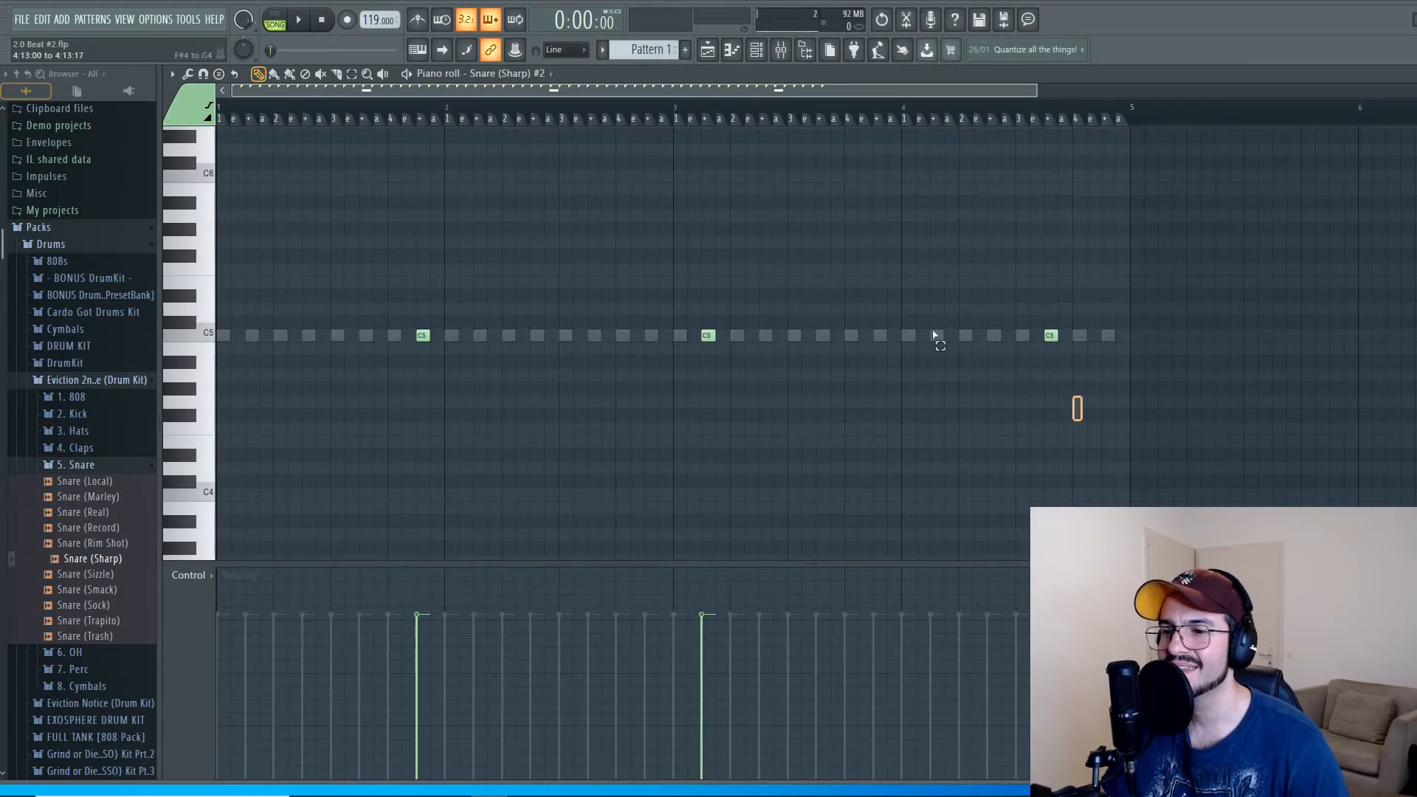
Step: Try the three second-snare notes five semitones higher at F5 in playback and return them to C5
drag(1083, 421, 213, 198)
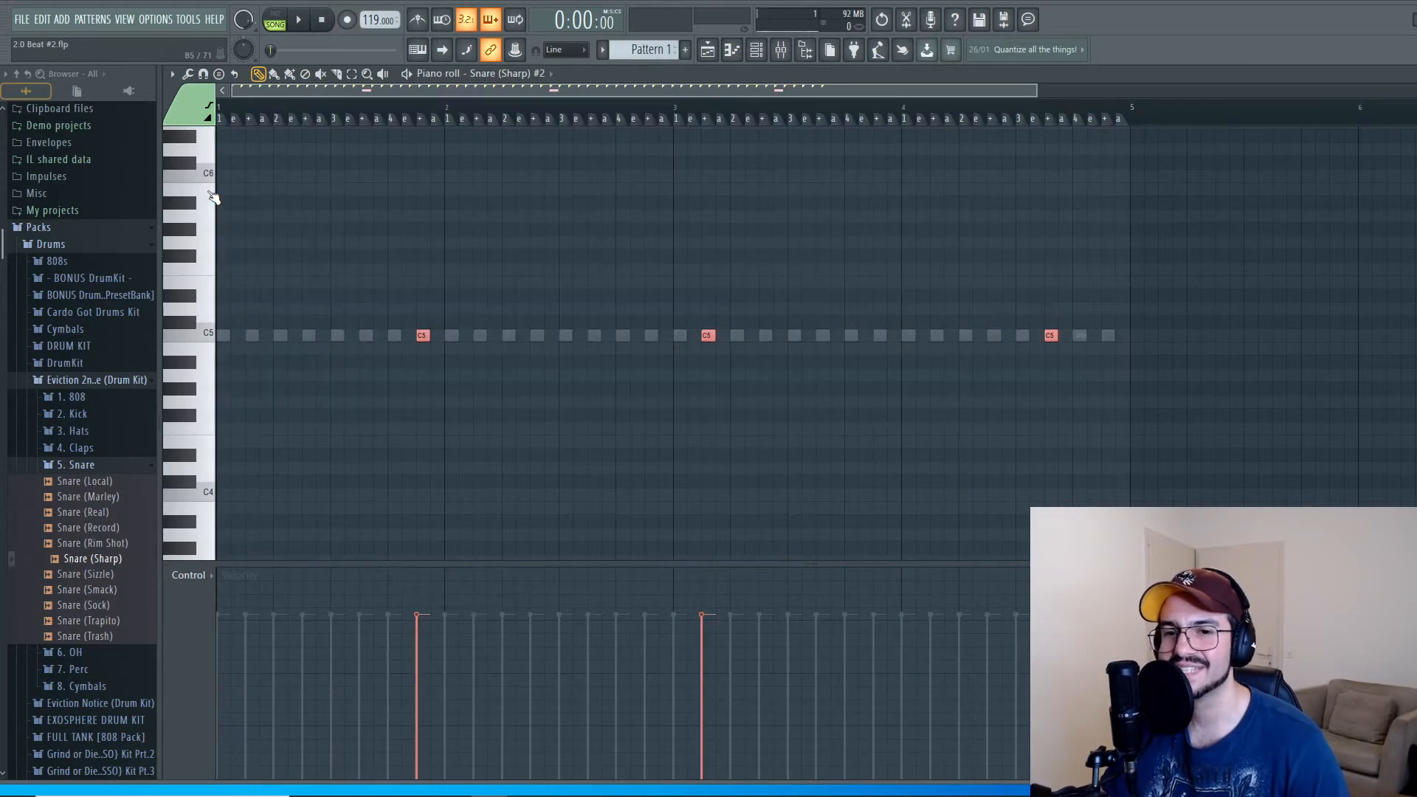
key(Up)
key(Up)
key(Up)
key(Up)
key(Up)
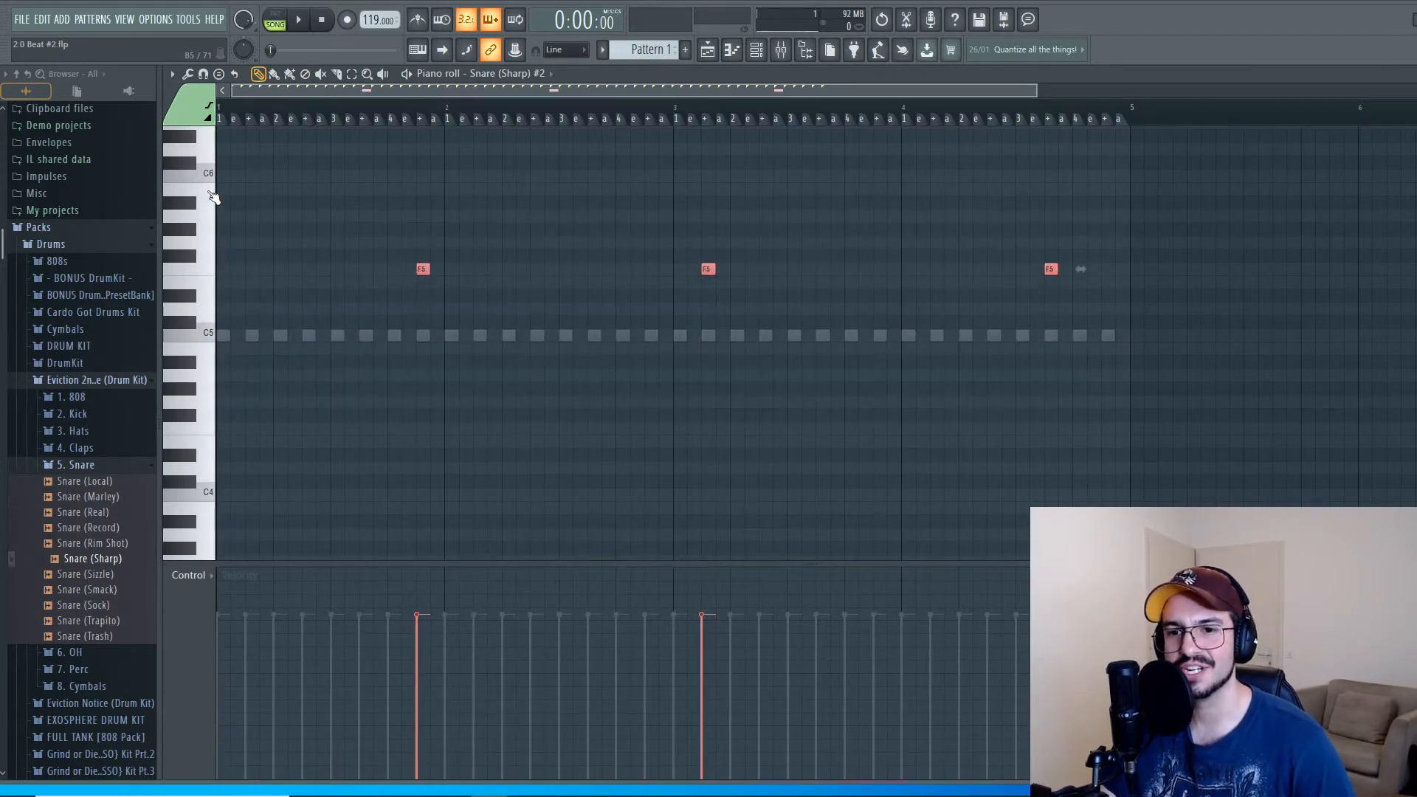
key(space)
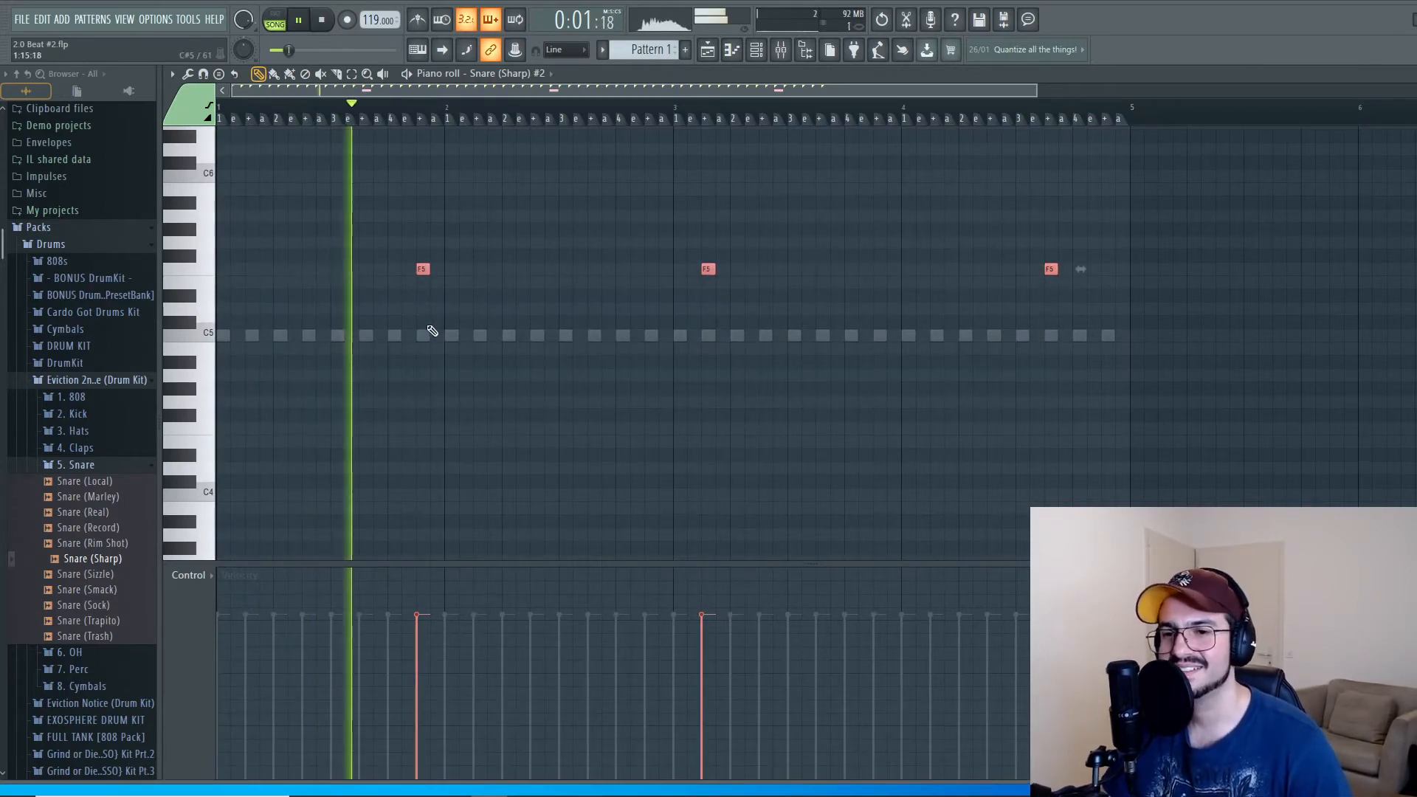
key(space)
key(Down)
key(Down)
key(Down)
key(Down)
key(Down)
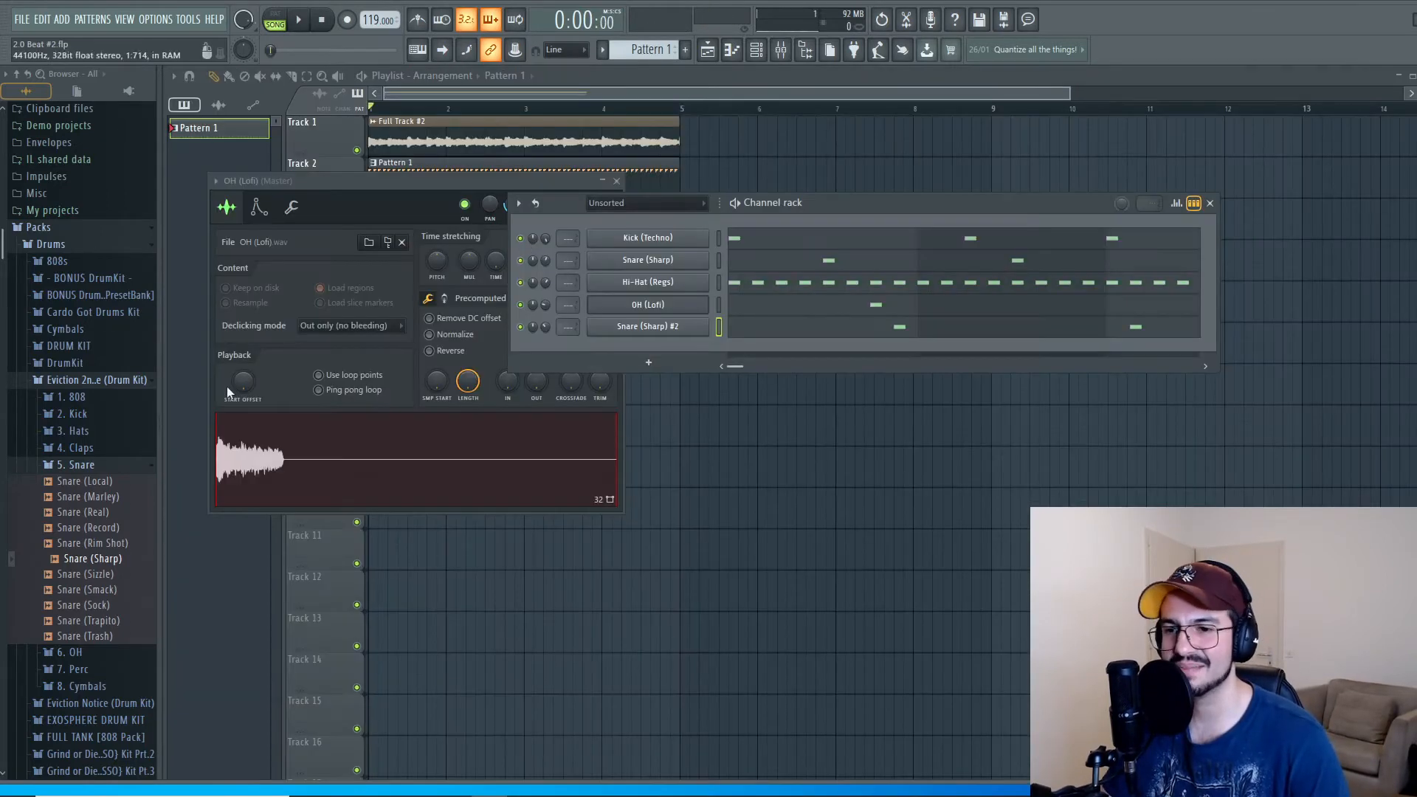
Step: Collapse the Eviction 2nd Notice kit and open the Snare folder of the Eviction Notice (Drum Kit)
drag(96, 546, 97, 503)
click(109, 463)
click(114, 381)
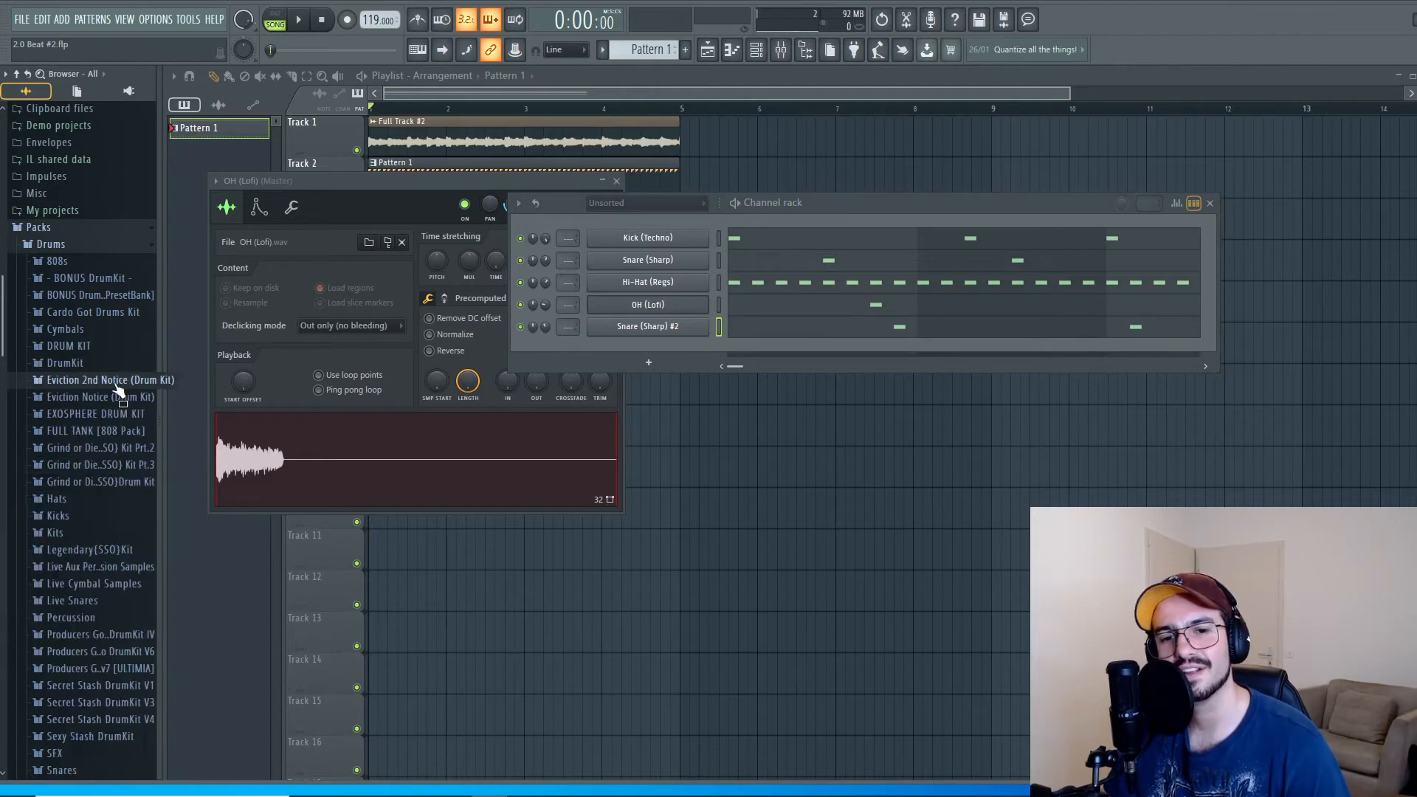
click(108, 400)
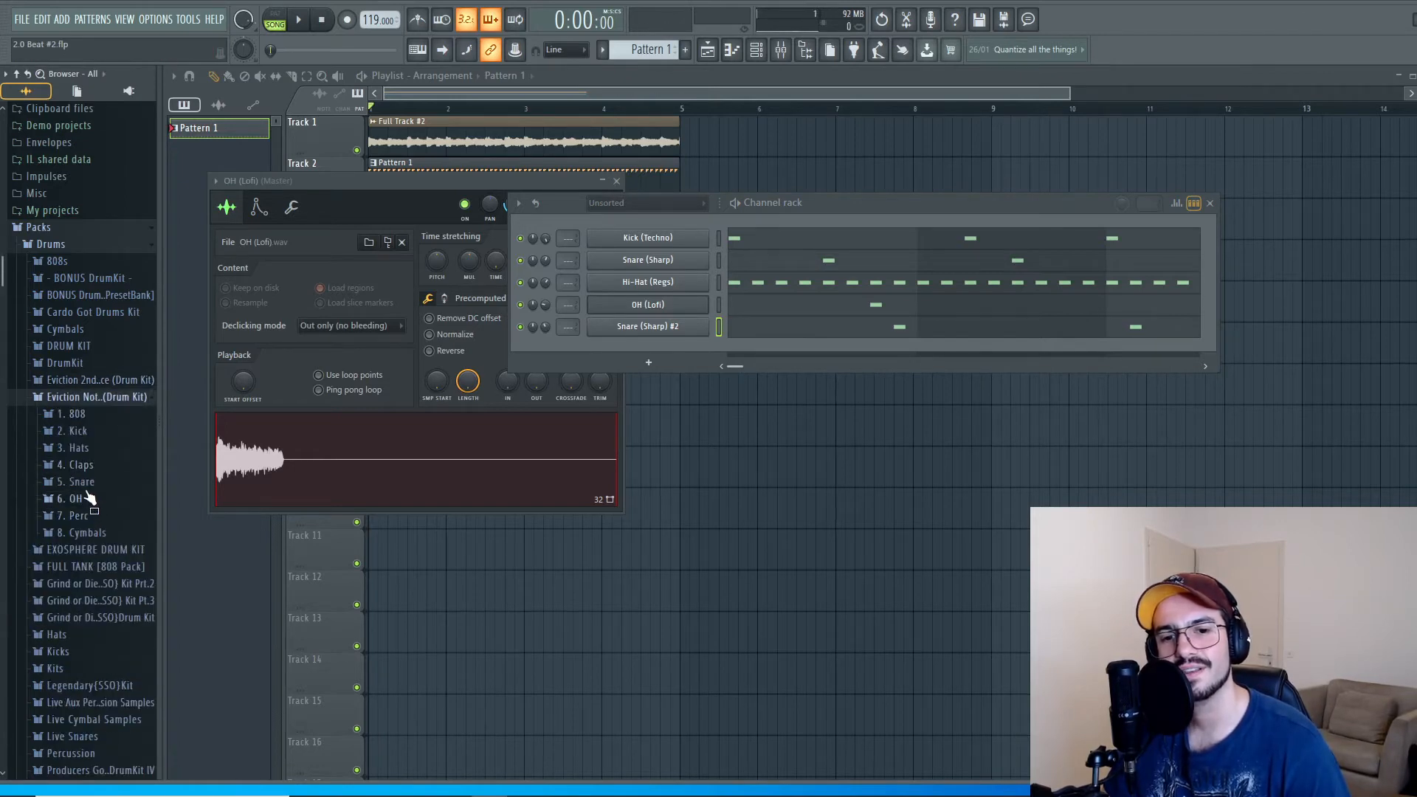
click(80, 482)
Step: Audition the Eviction Notice snares and replace the Snare (Sharp) #2 channel's sample with Snare (Lid)
click(101, 576)
click(109, 514)
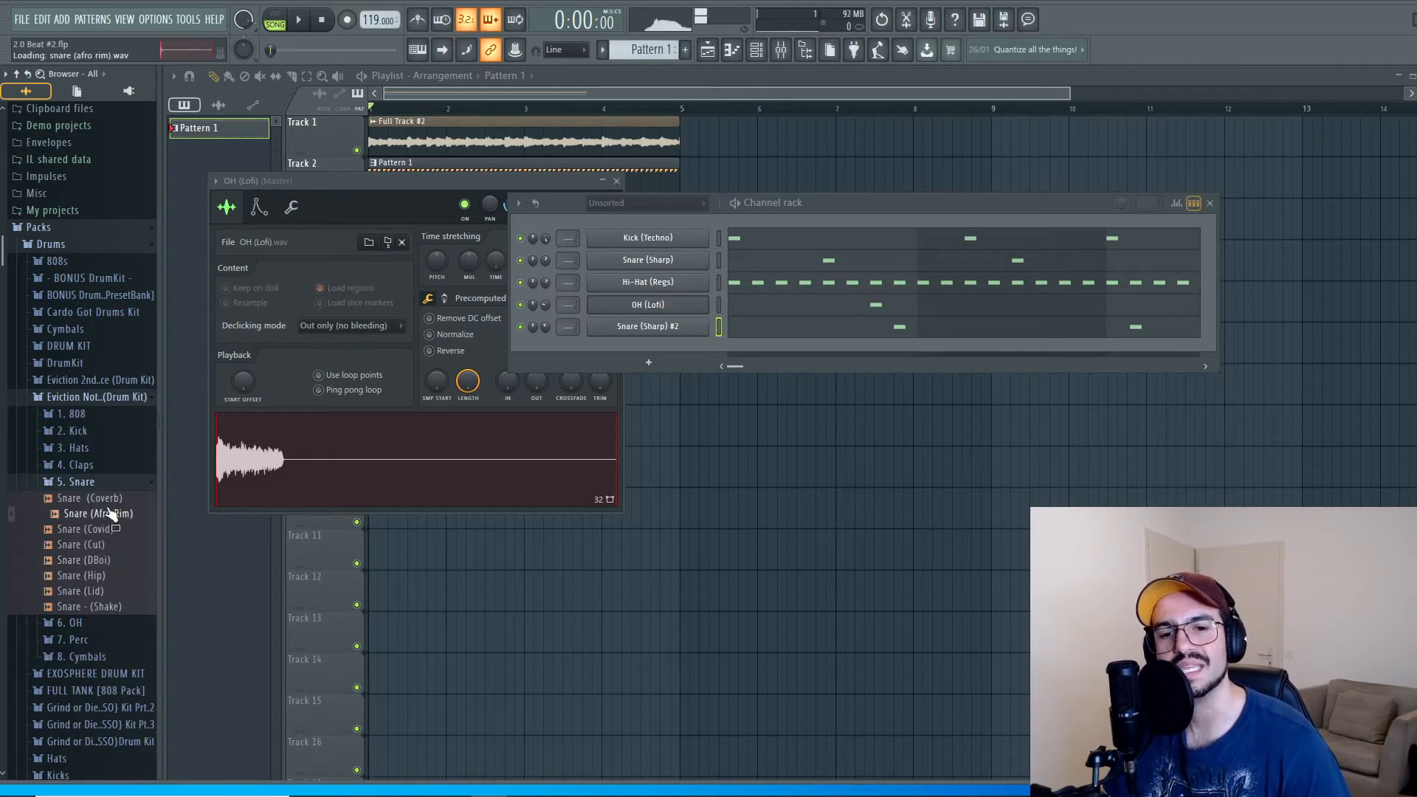
click(110, 500)
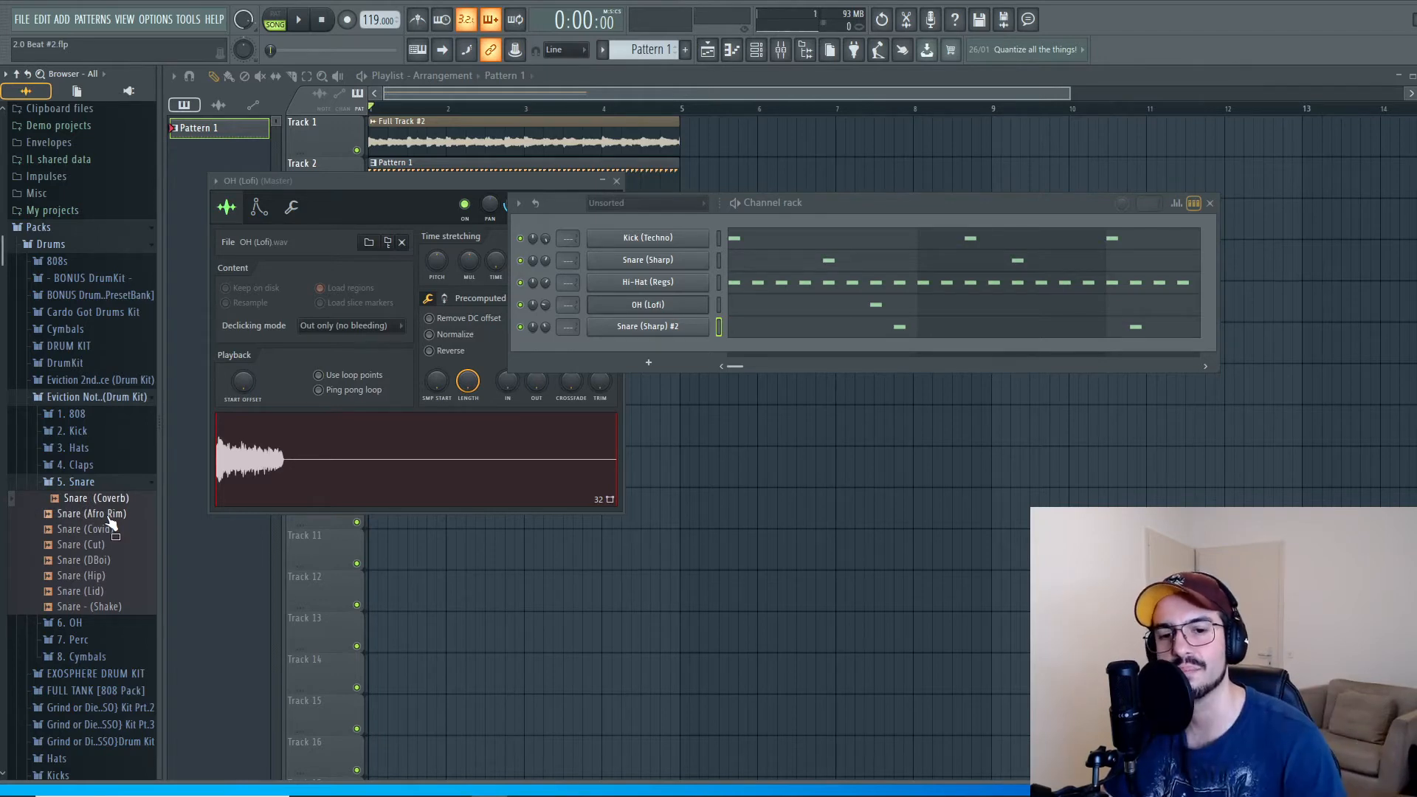
click(108, 517)
click(105, 530)
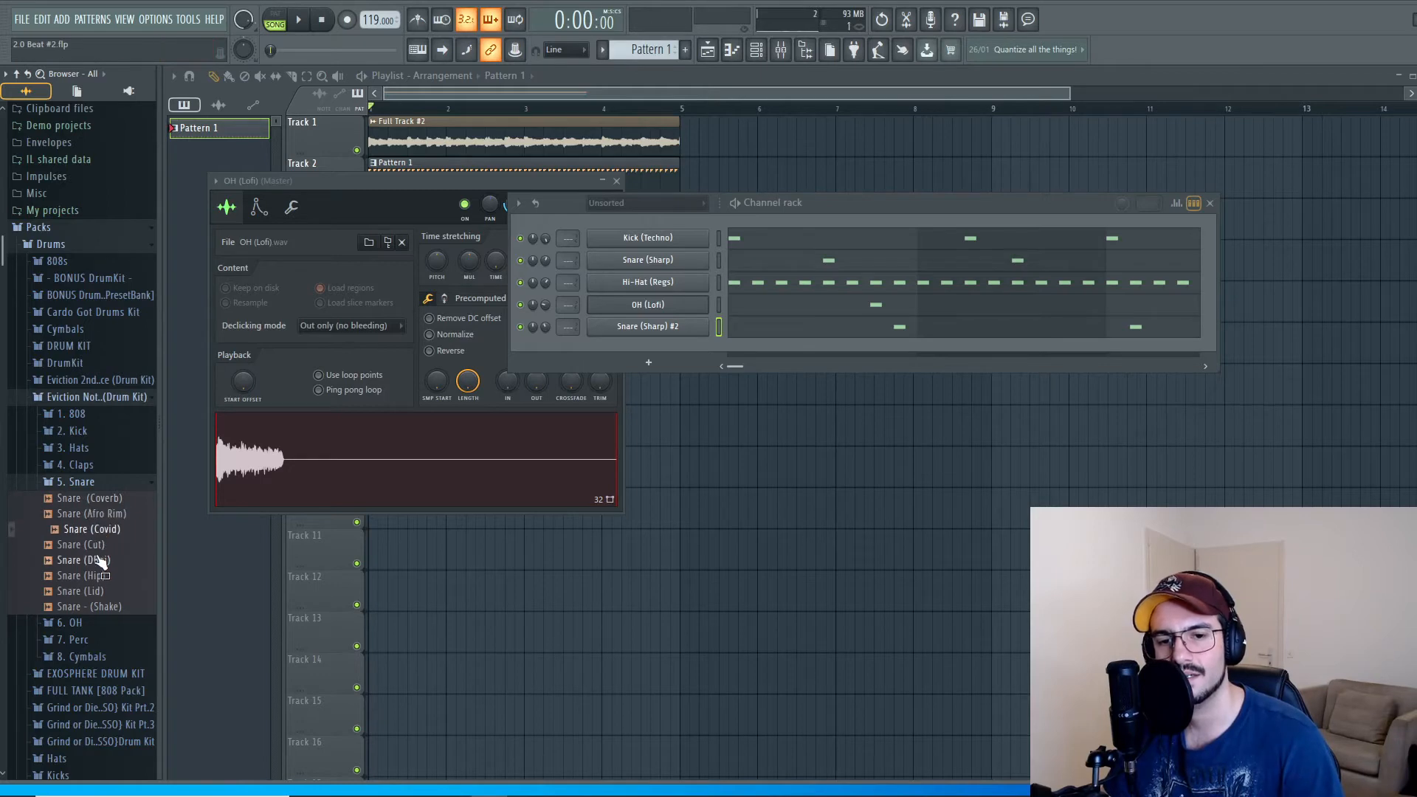
click(106, 545)
click(106, 560)
click(105, 575)
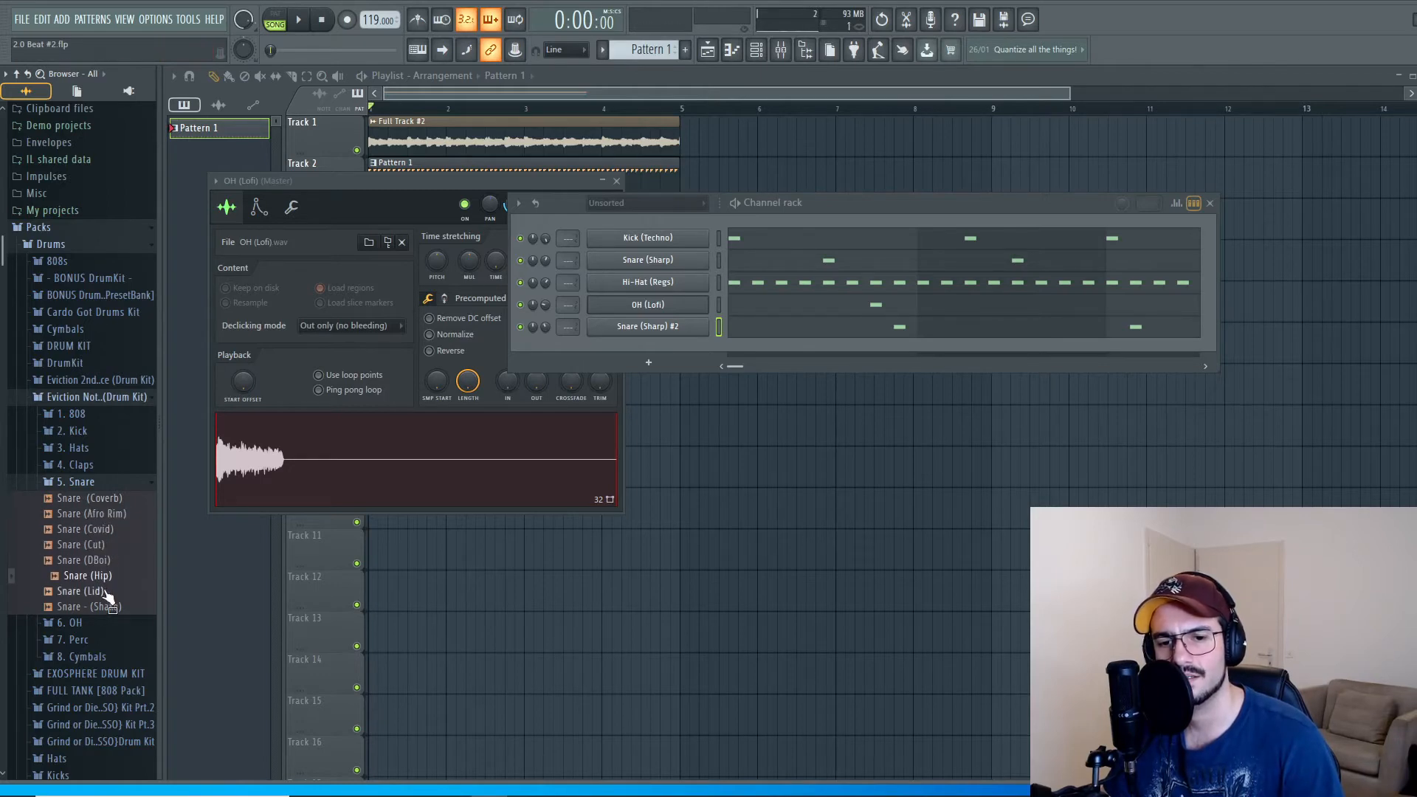
click(103, 591)
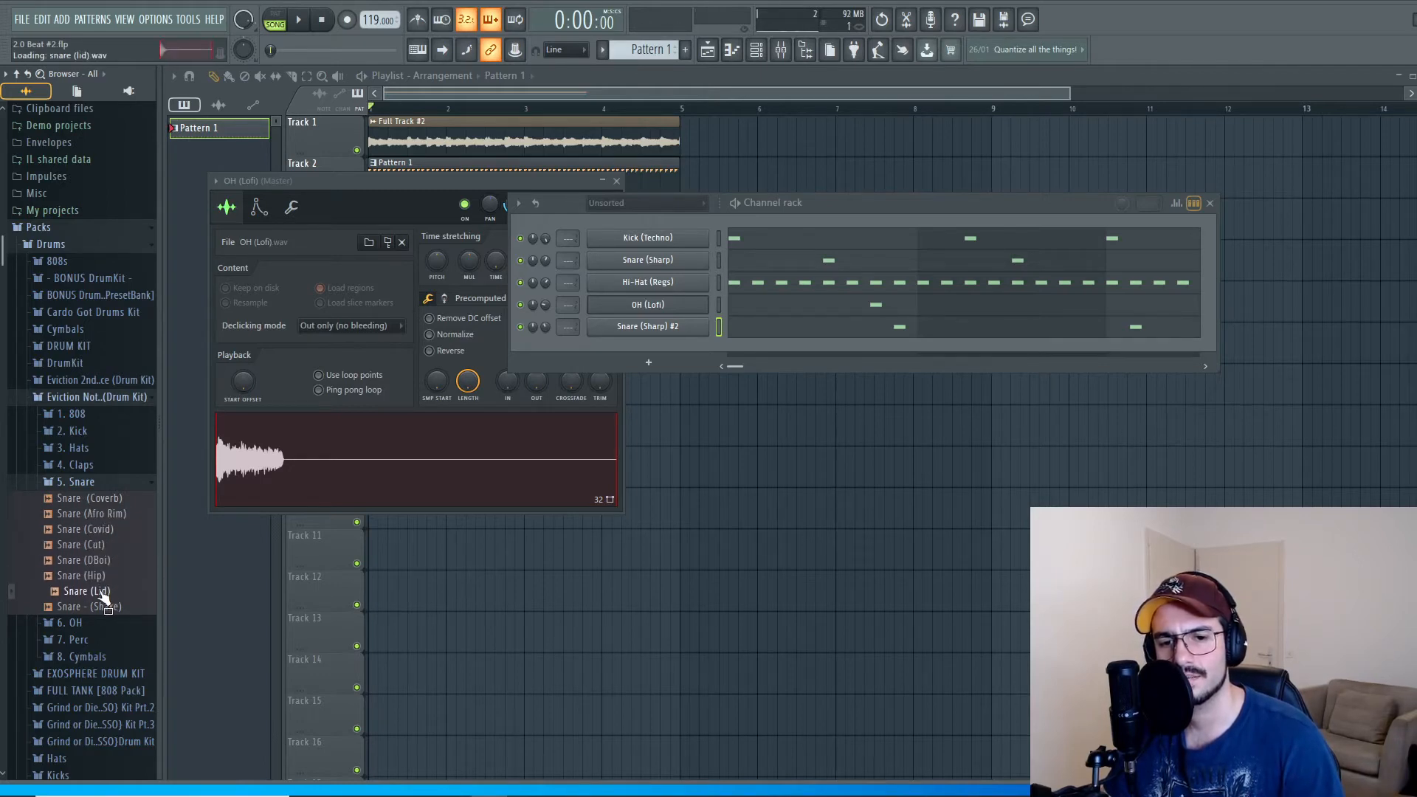
drag(104, 604, 645, 329)
Step: Listen to Snare (Lid) in the arrangement and lower its channel volume to about 64%
key(space)
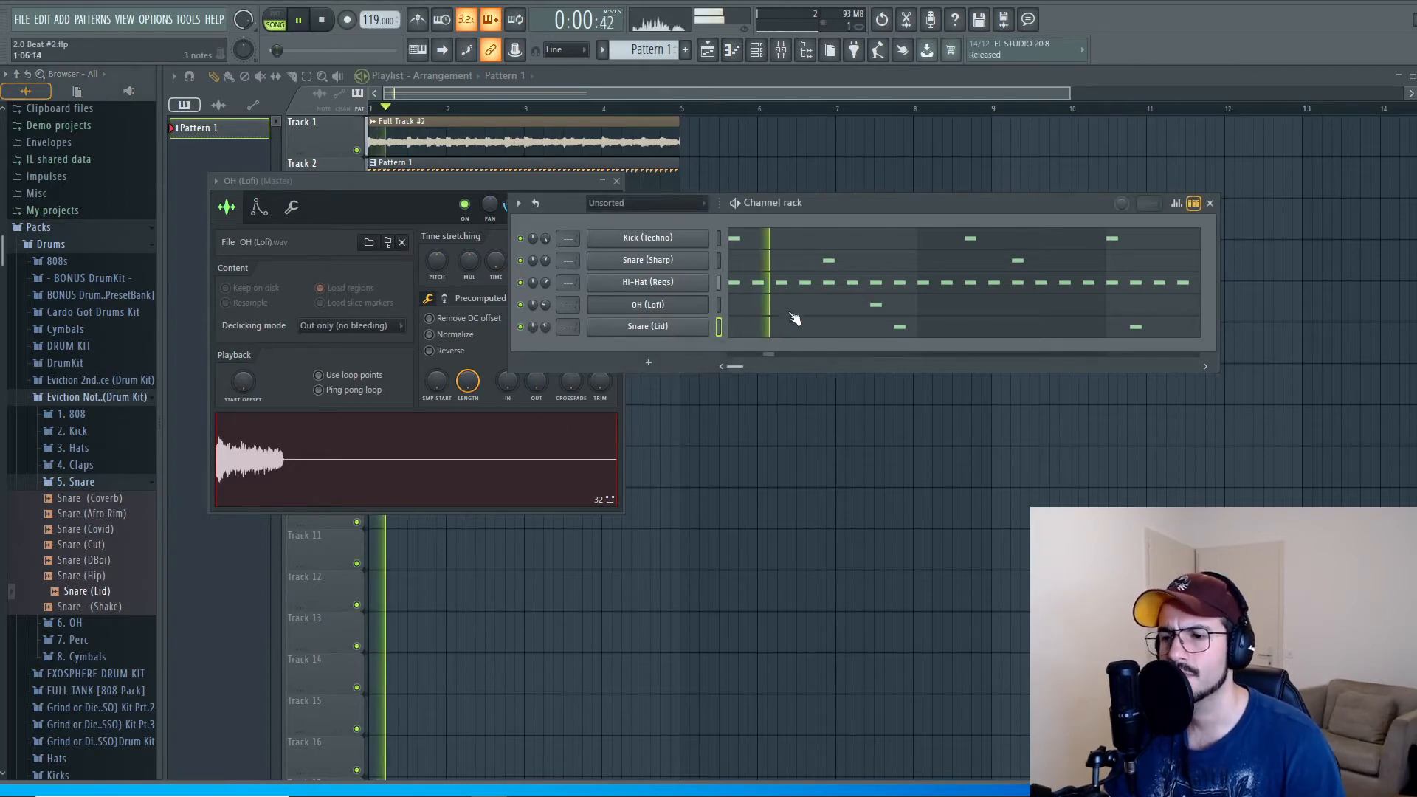
click(900, 329)
key(space)
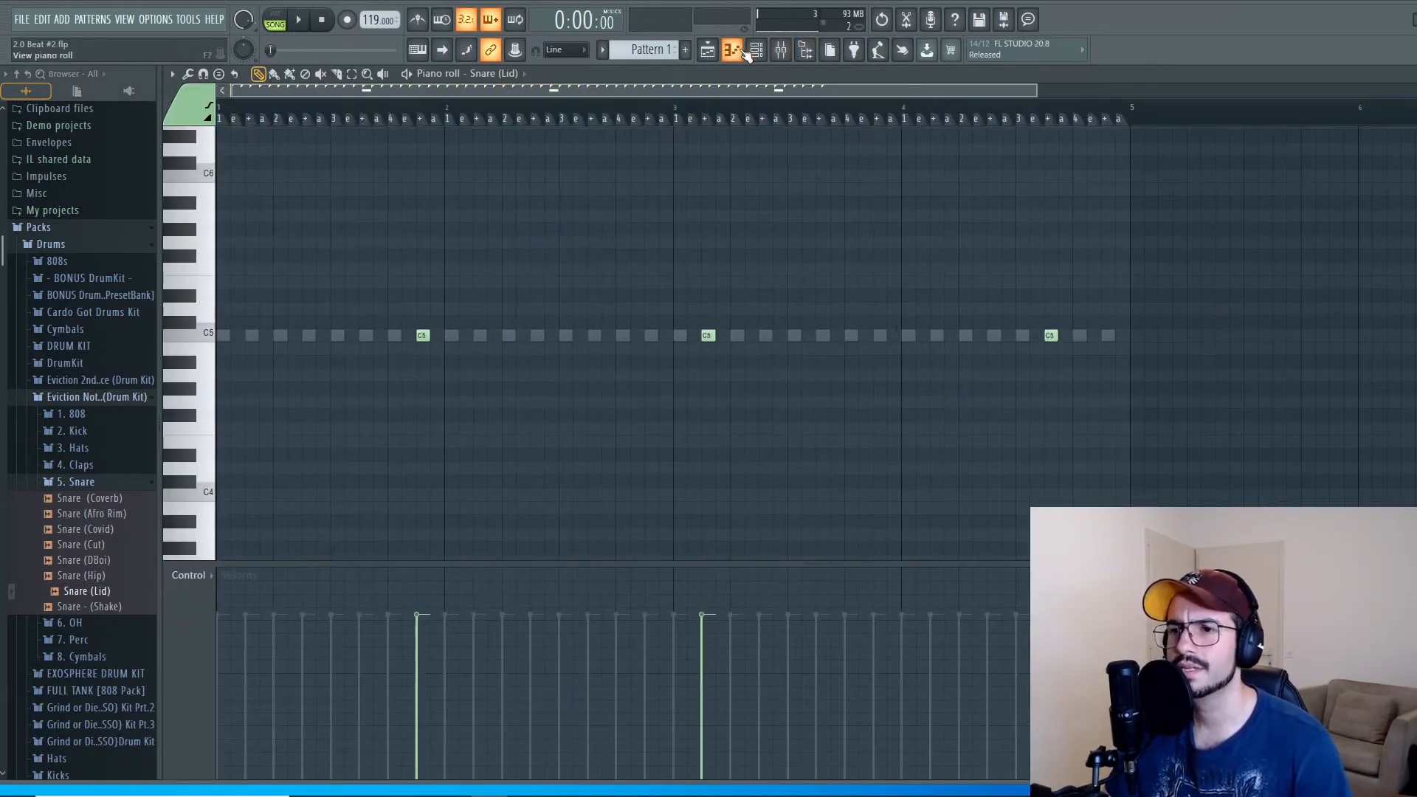
click(762, 50)
key(space)
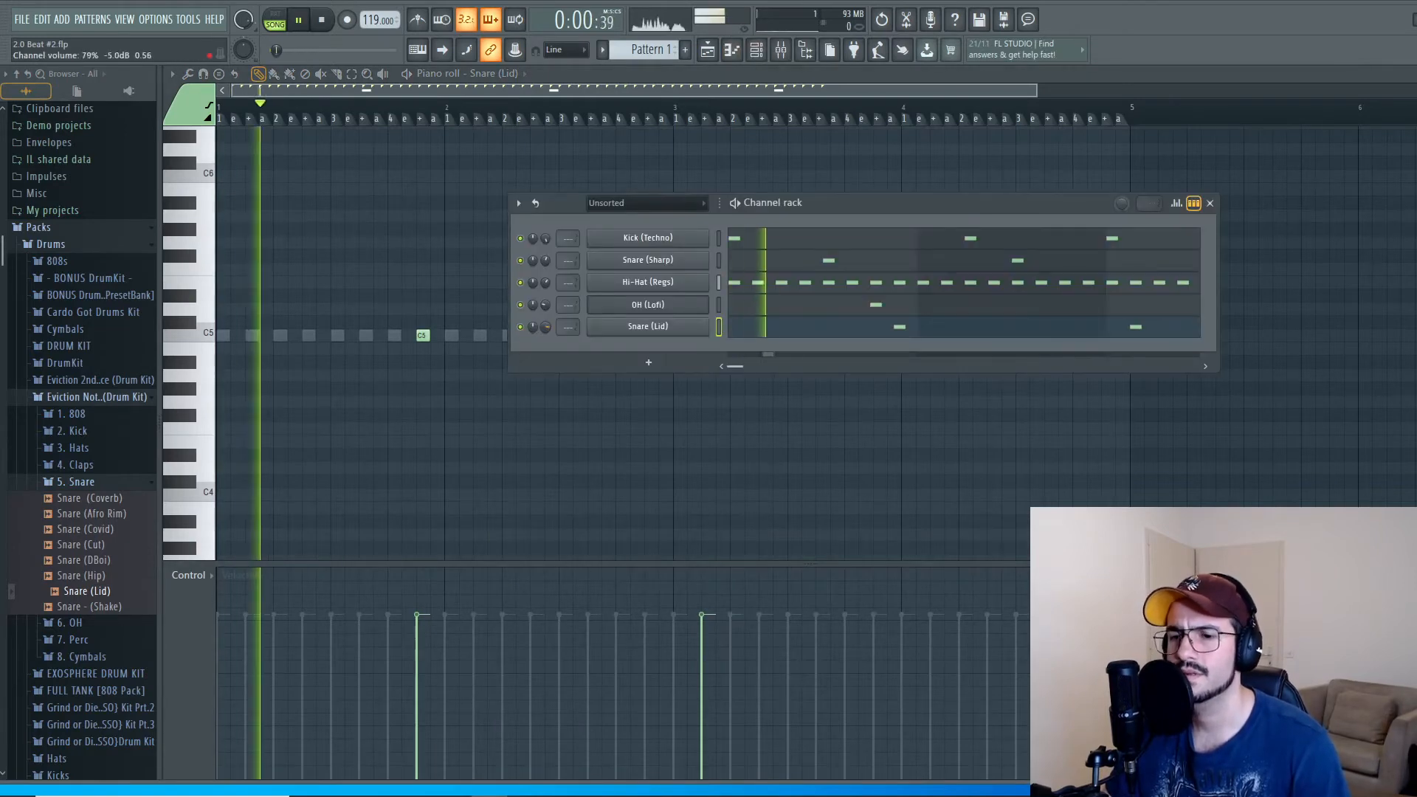
drag(546, 327, 546, 337)
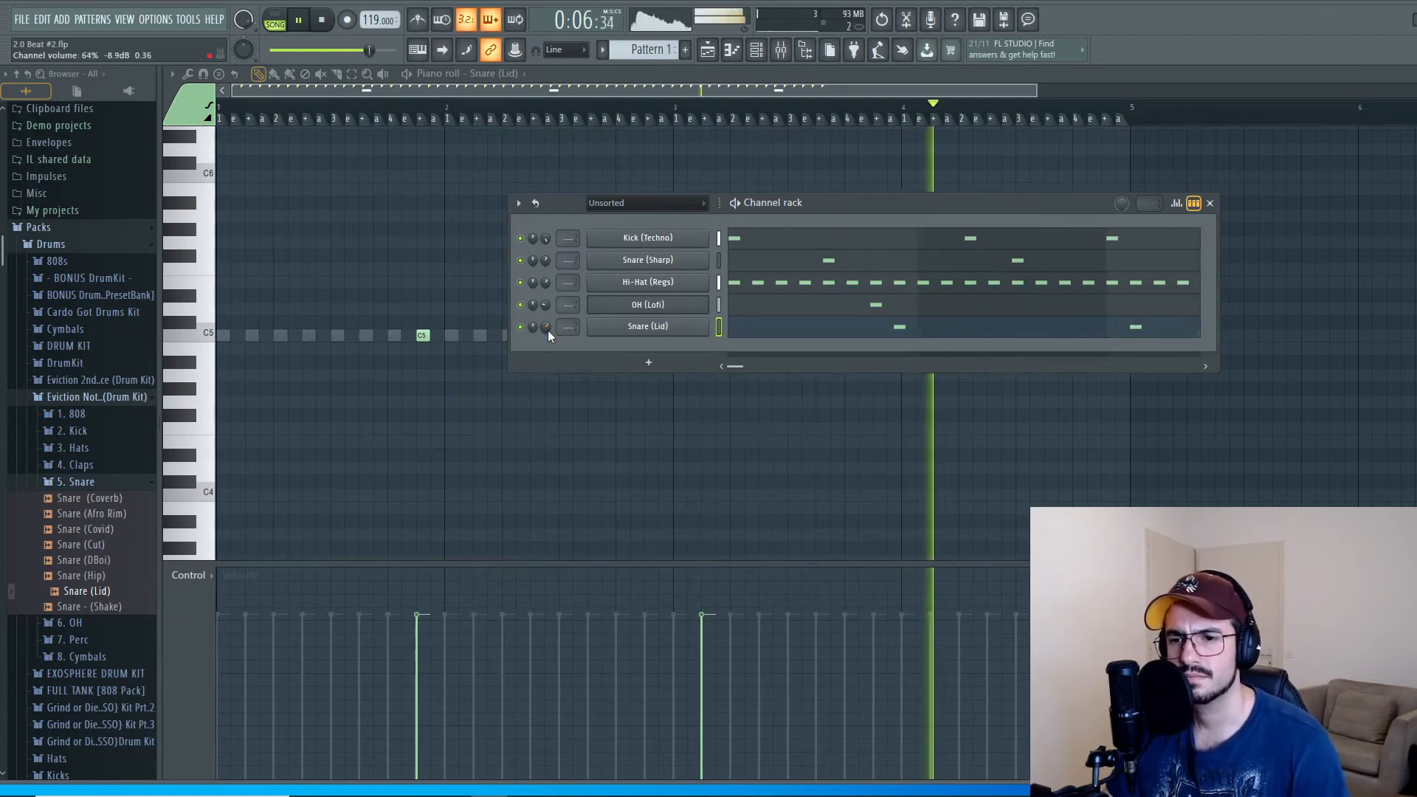
key(space)
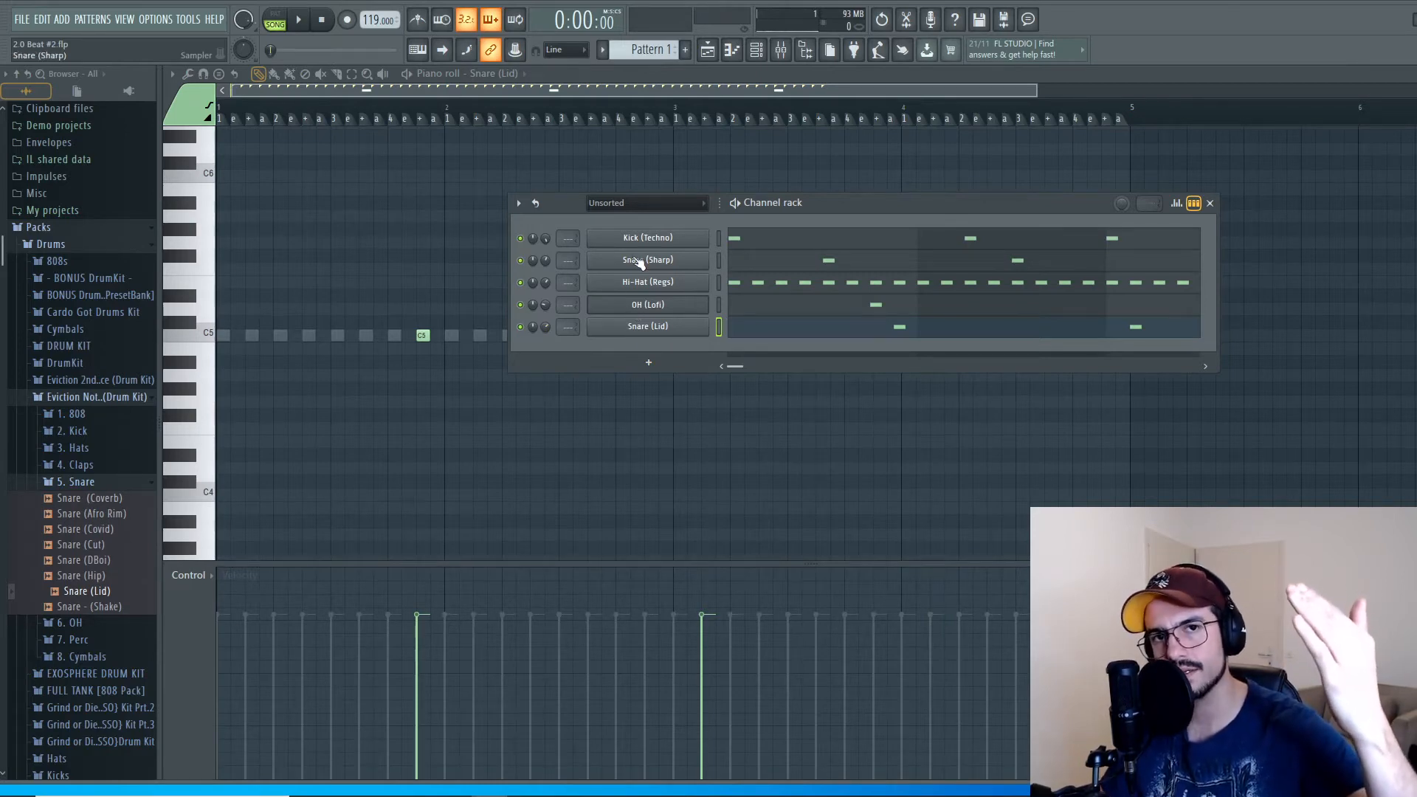
Step: Replay the arrangement from the start to judge Snare (Lid) against the other drums and the loop
key(space)
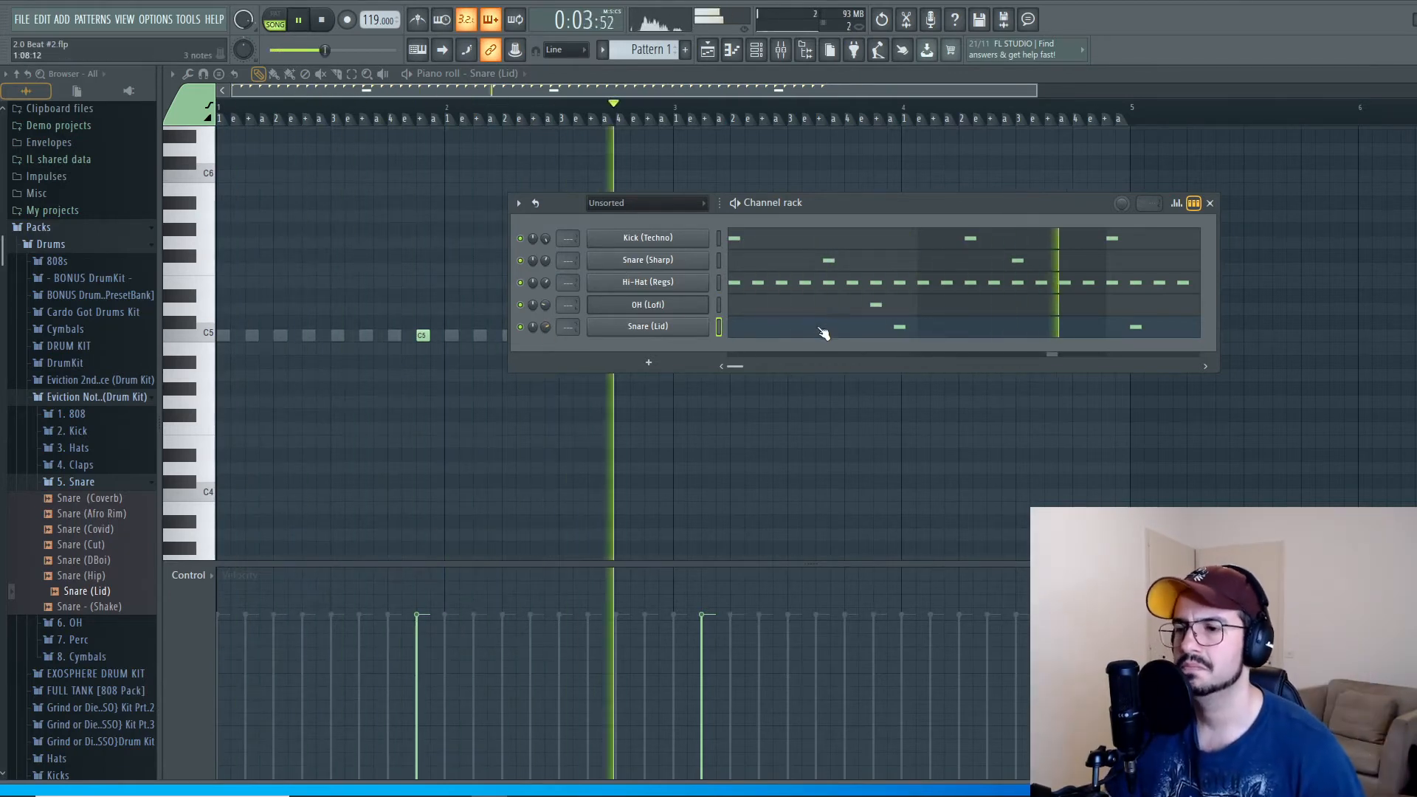
key(space)
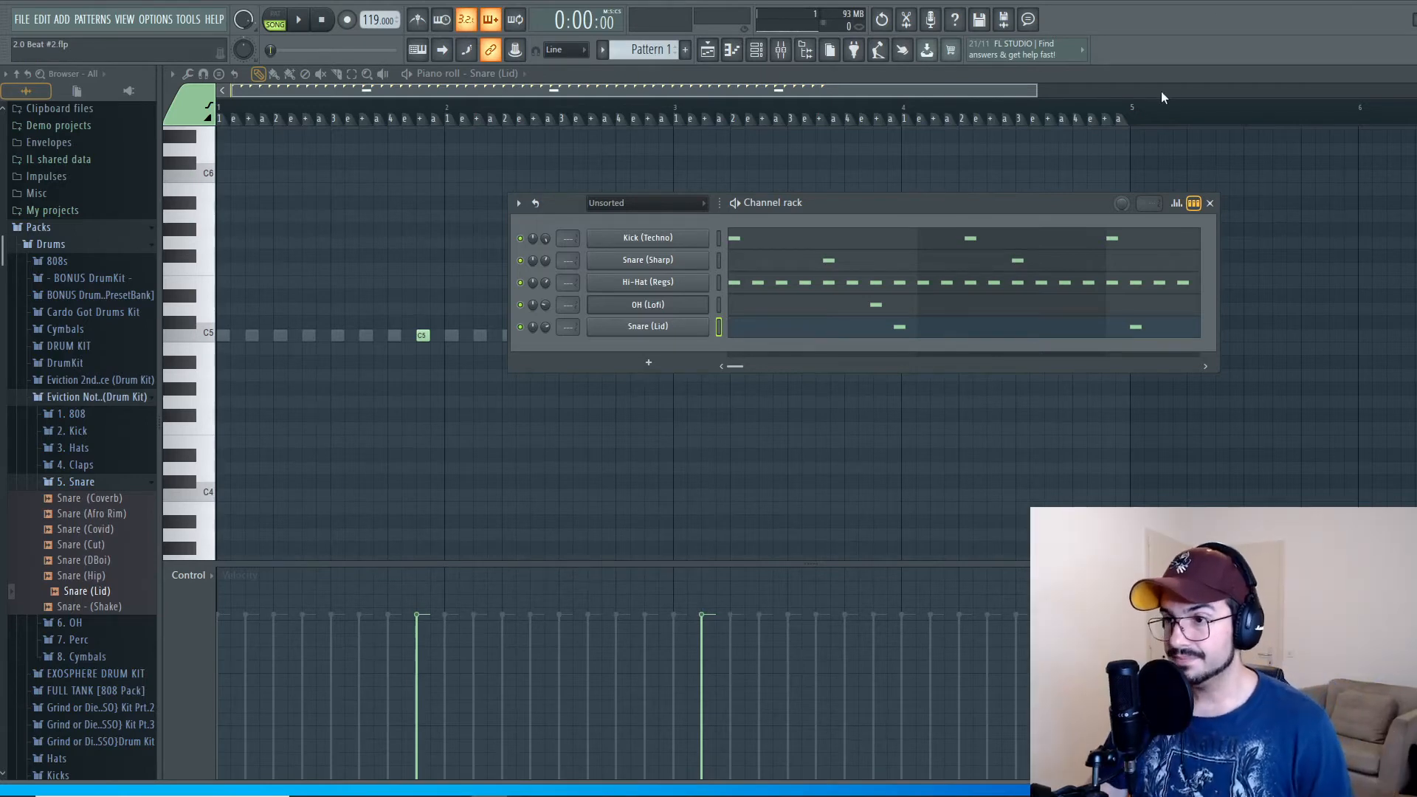
key(F6)
key(F6)
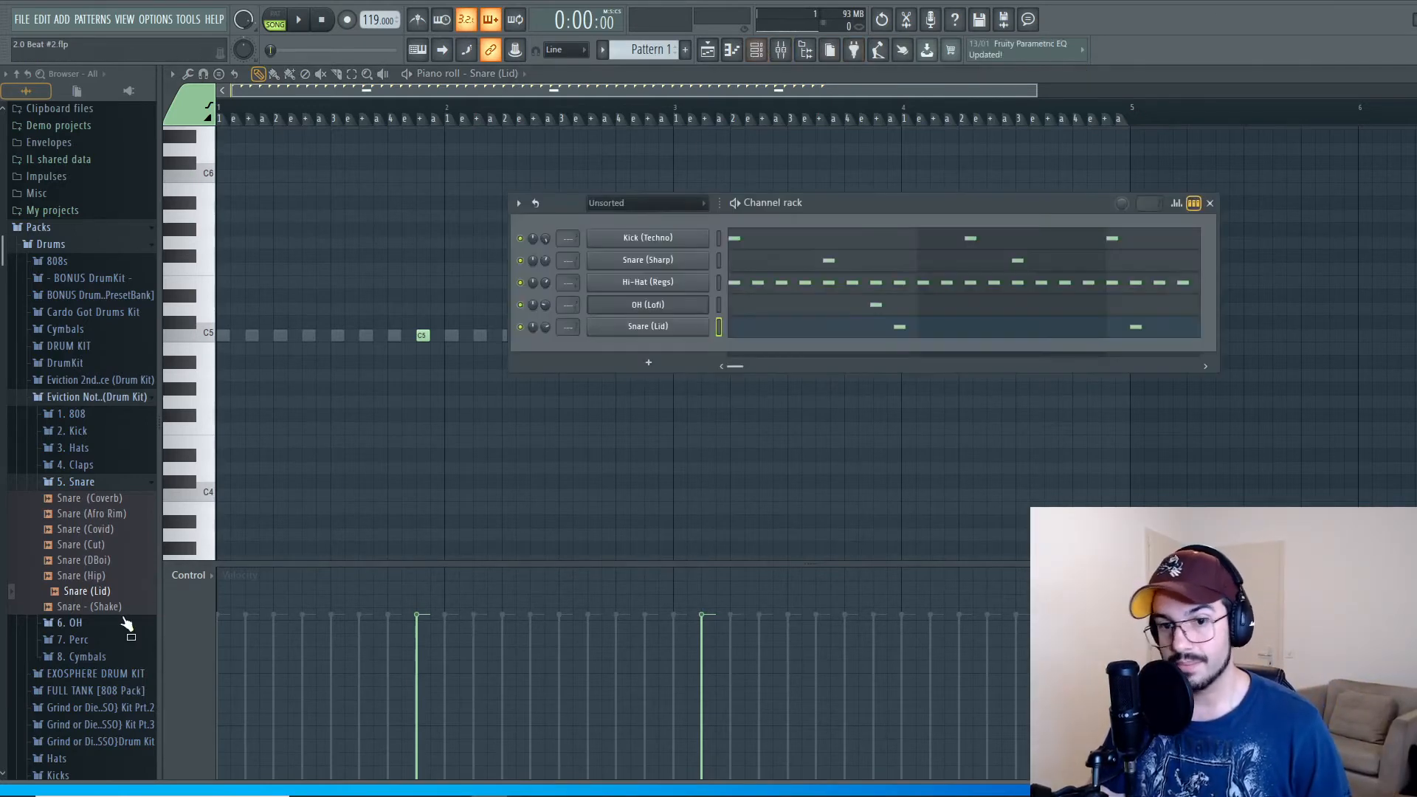
Step: Audition 808s in the Cardo Got Drums Kit's Kick & Bass folder and add Cardo x SSO 808 as a new channel
scroll(89, 480, up, 3)
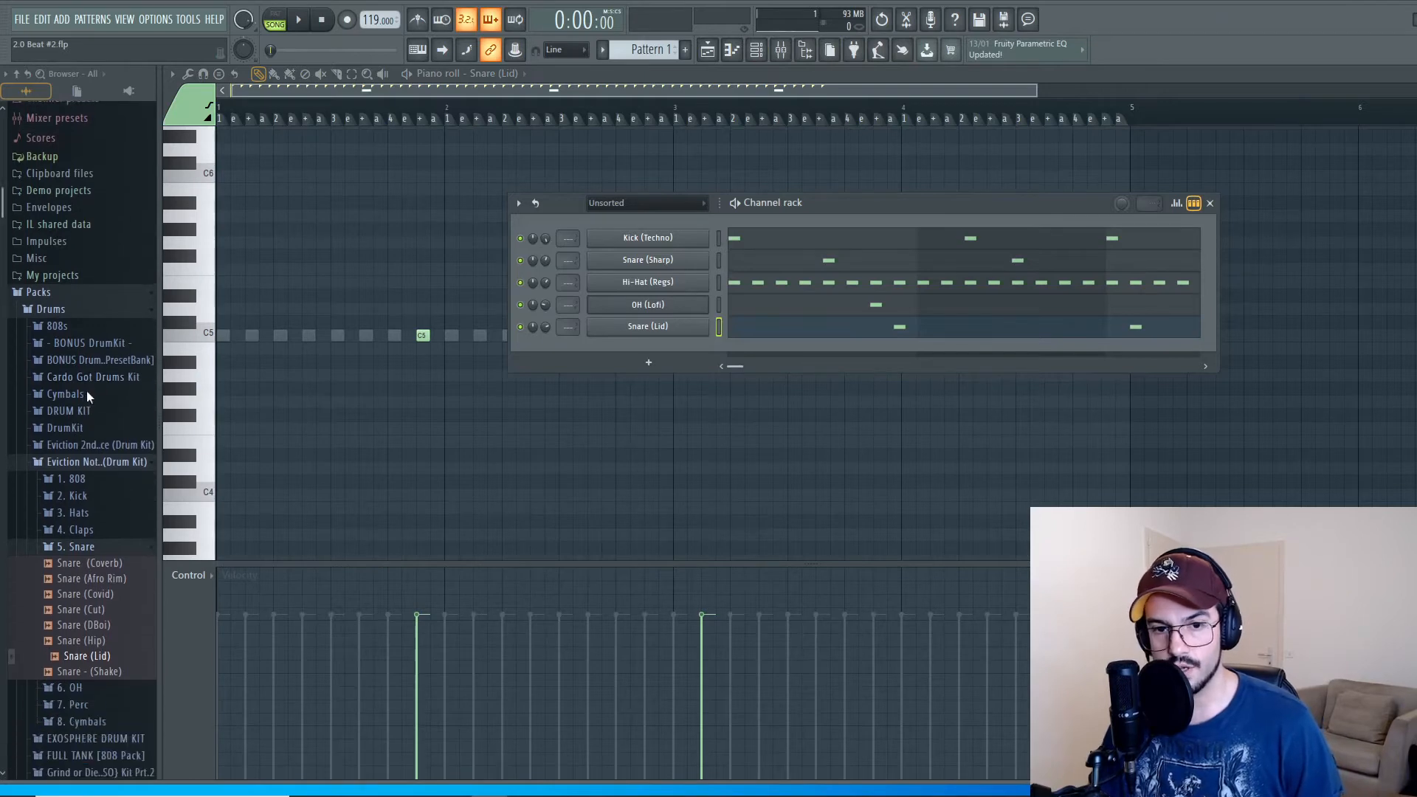
scroll(105, 454, down, 4)
click(100, 285)
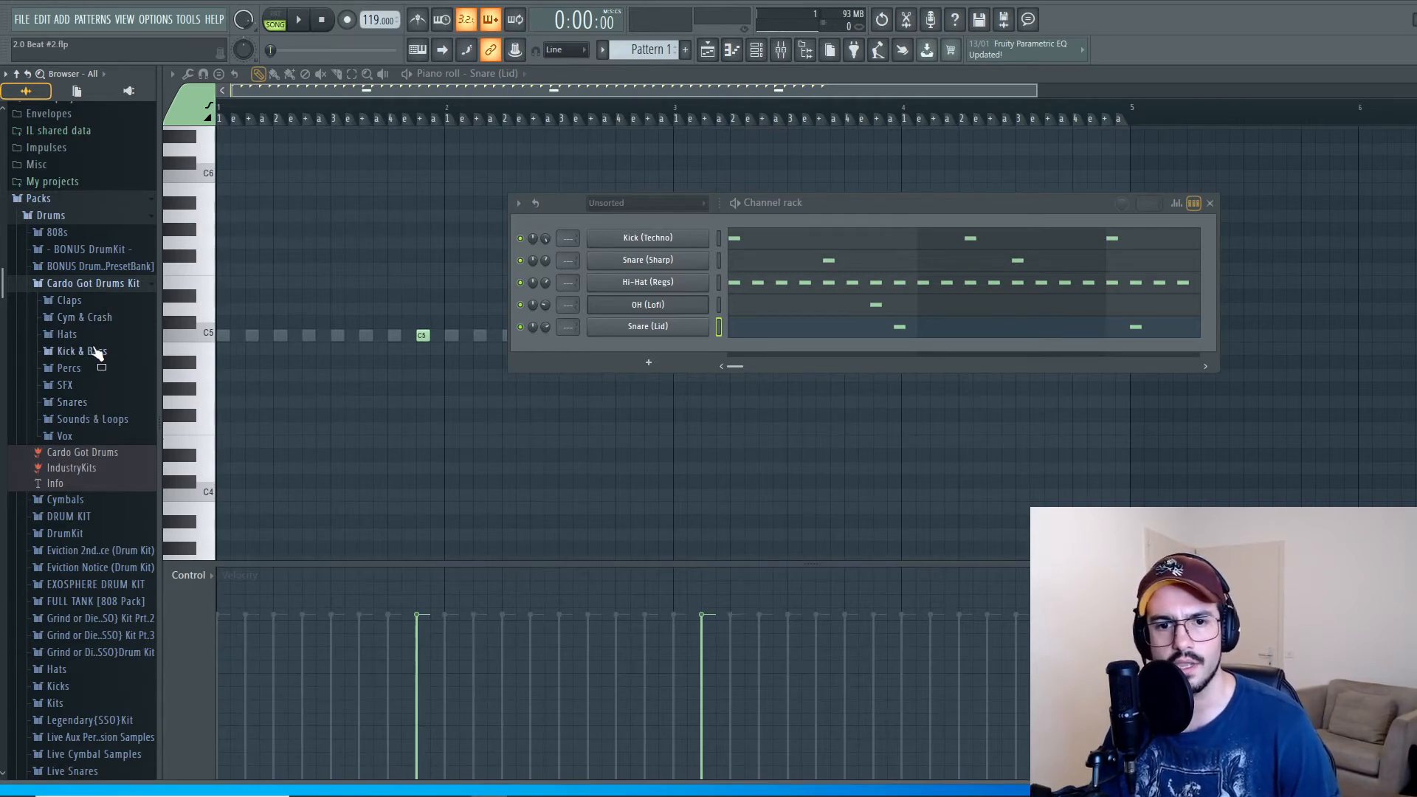
click(94, 352)
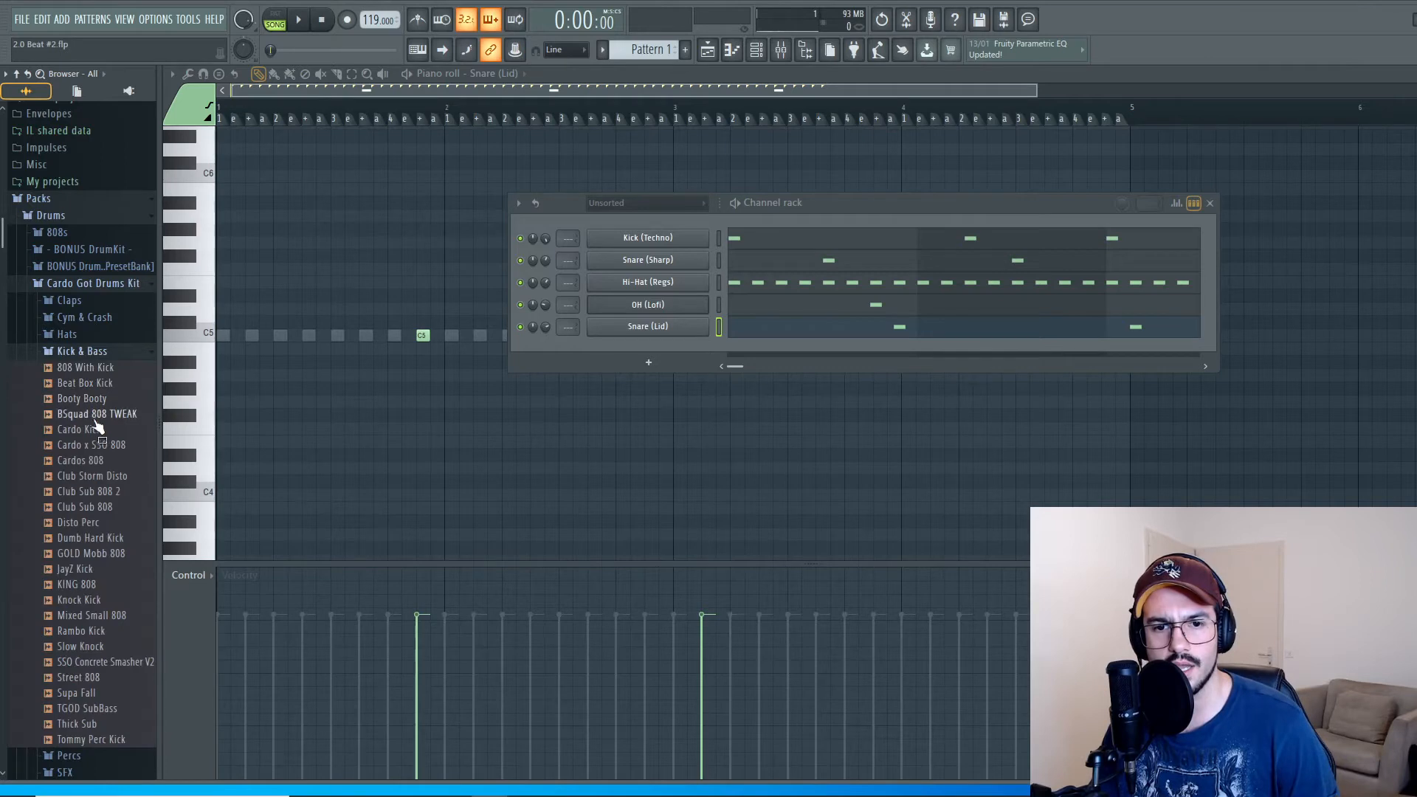
click(101, 369)
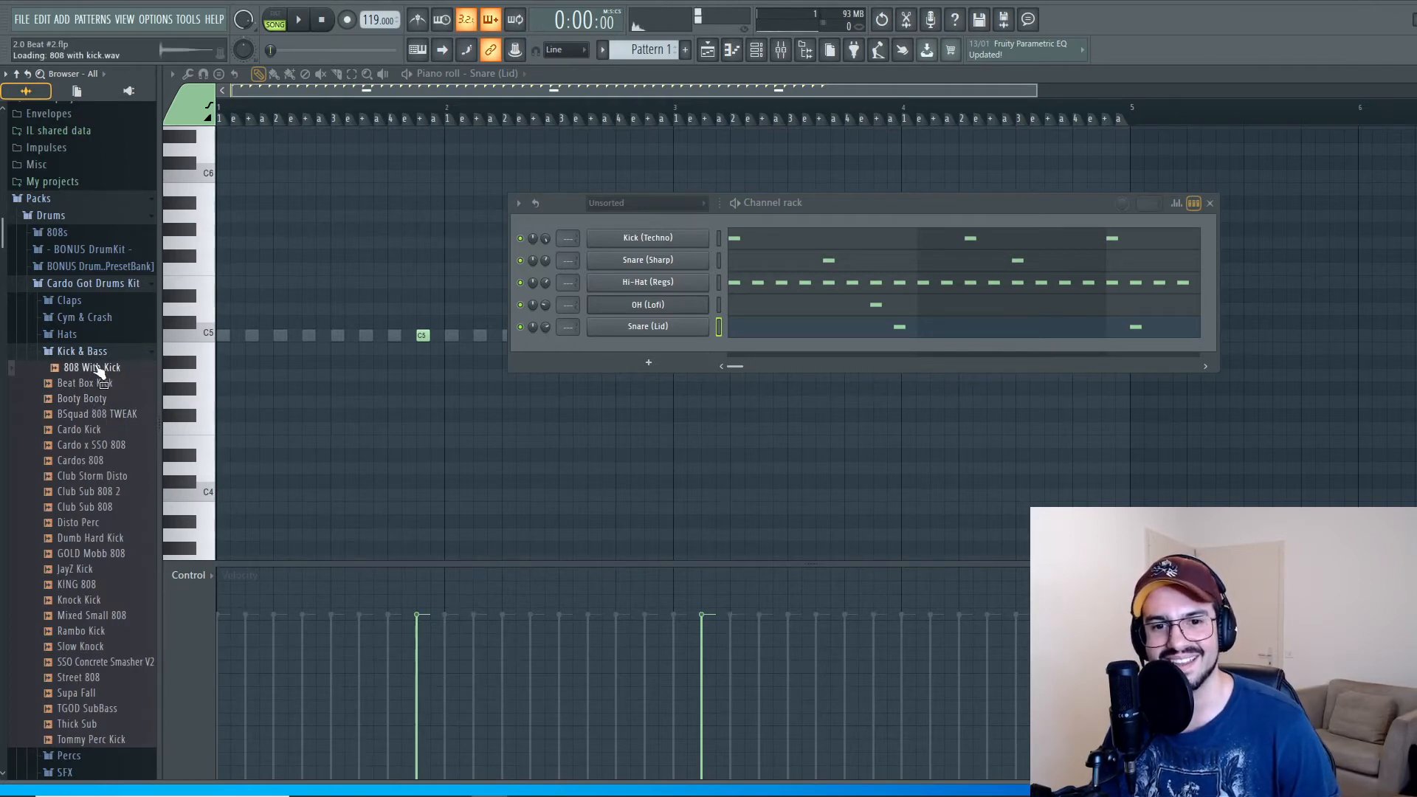
click(102, 415)
click(100, 445)
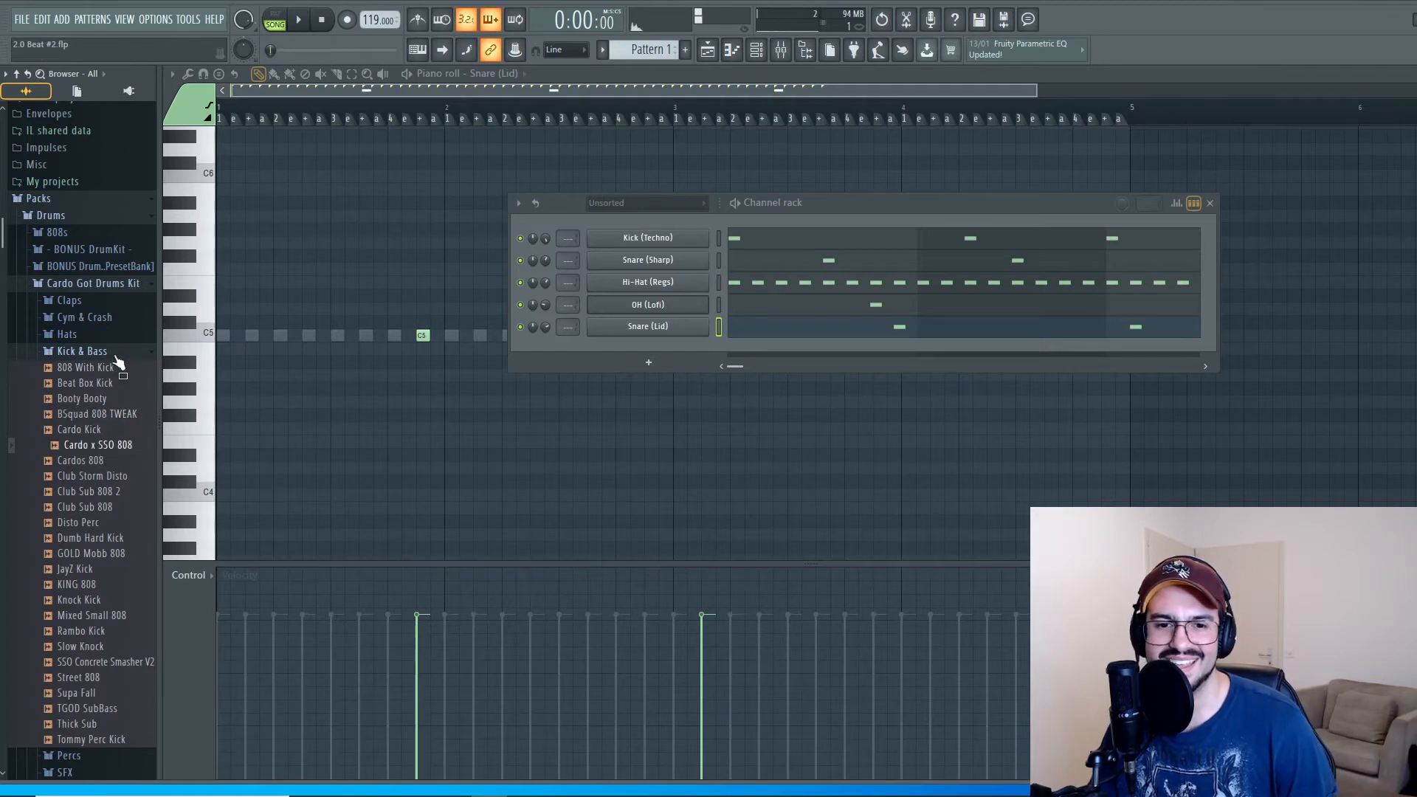
drag(112, 454, 618, 348)
Step: Open the Cardo x SSO 808 channel's piano roll and place a C7 note at the start of bar 1
right_click(709, 344)
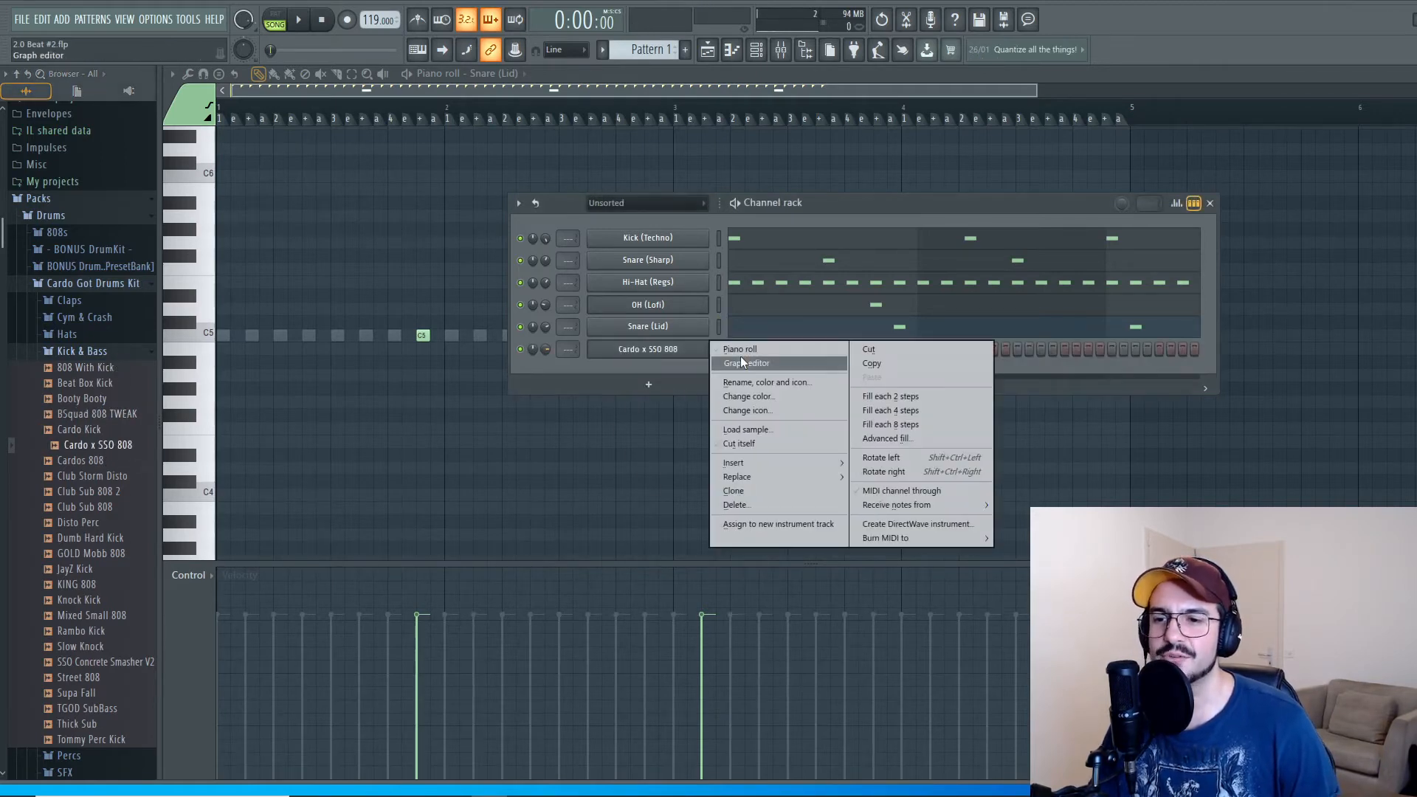
click(742, 345)
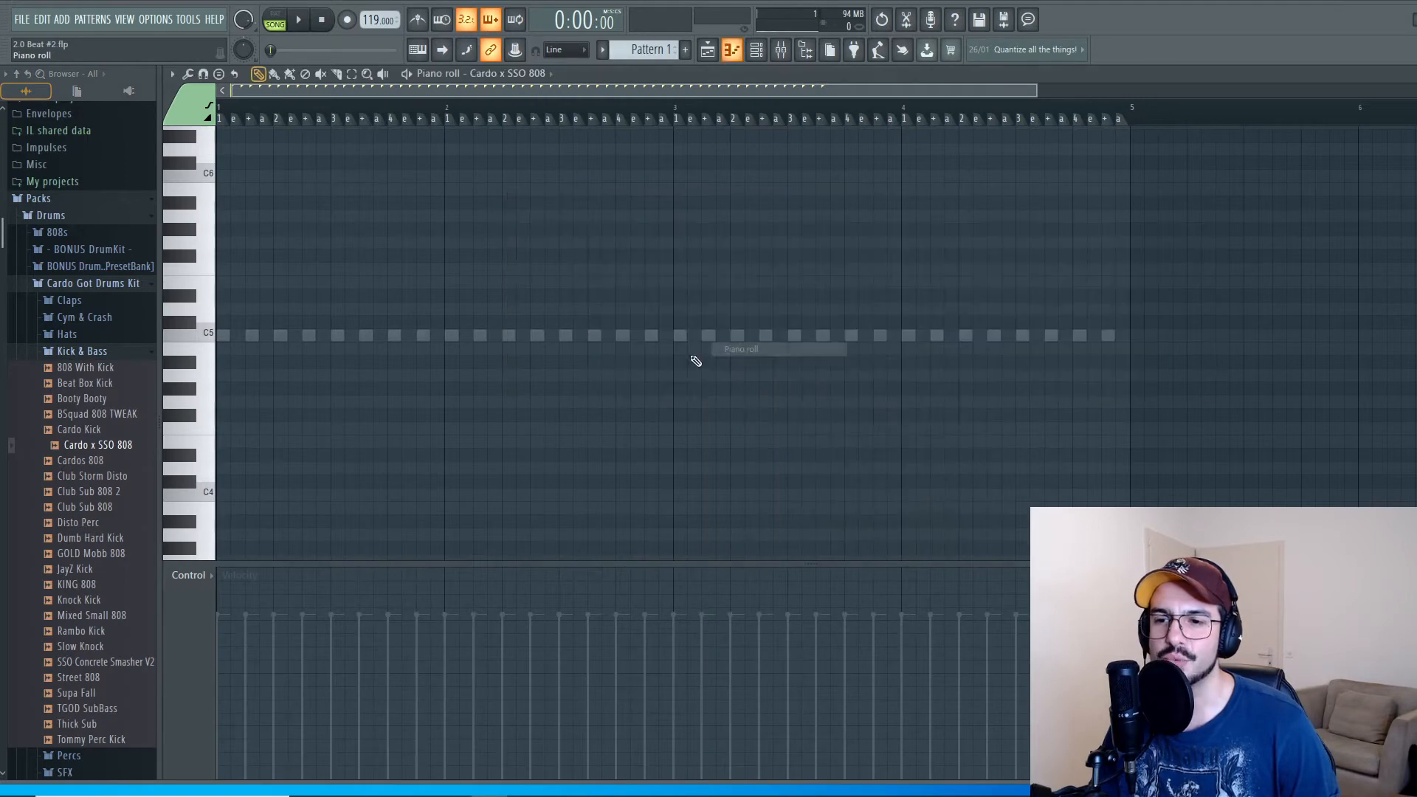
click(756, 49)
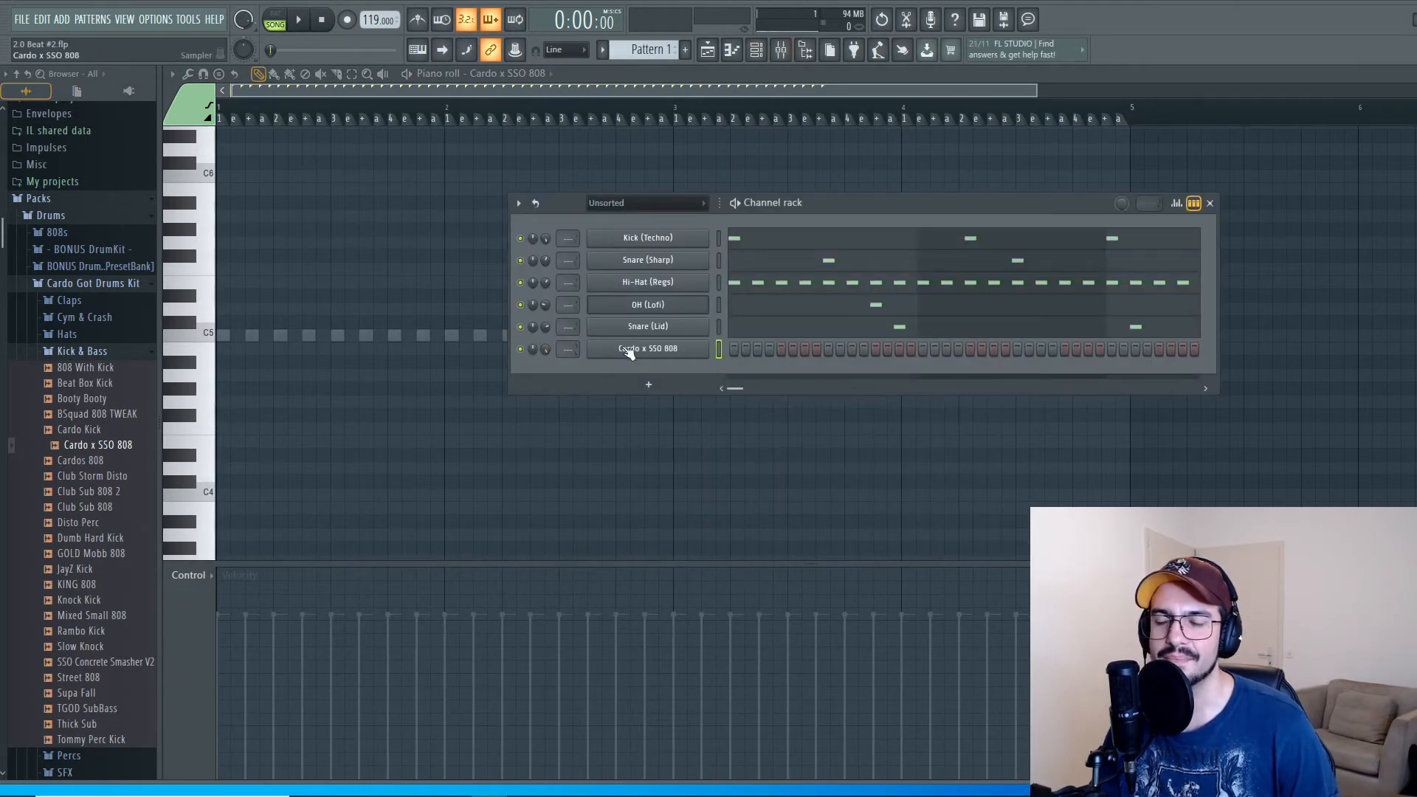
right_click(707, 344)
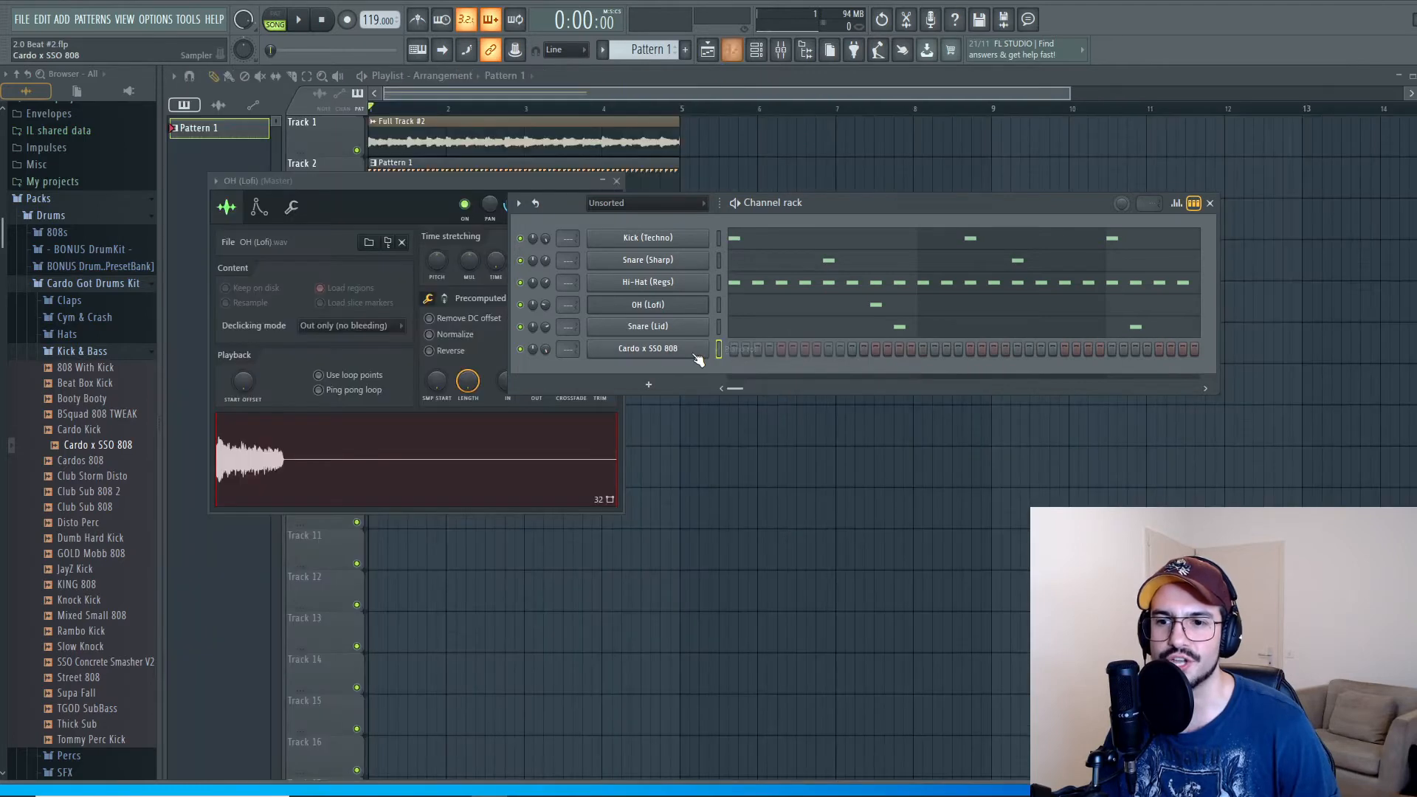
right_click(709, 347)
click(738, 349)
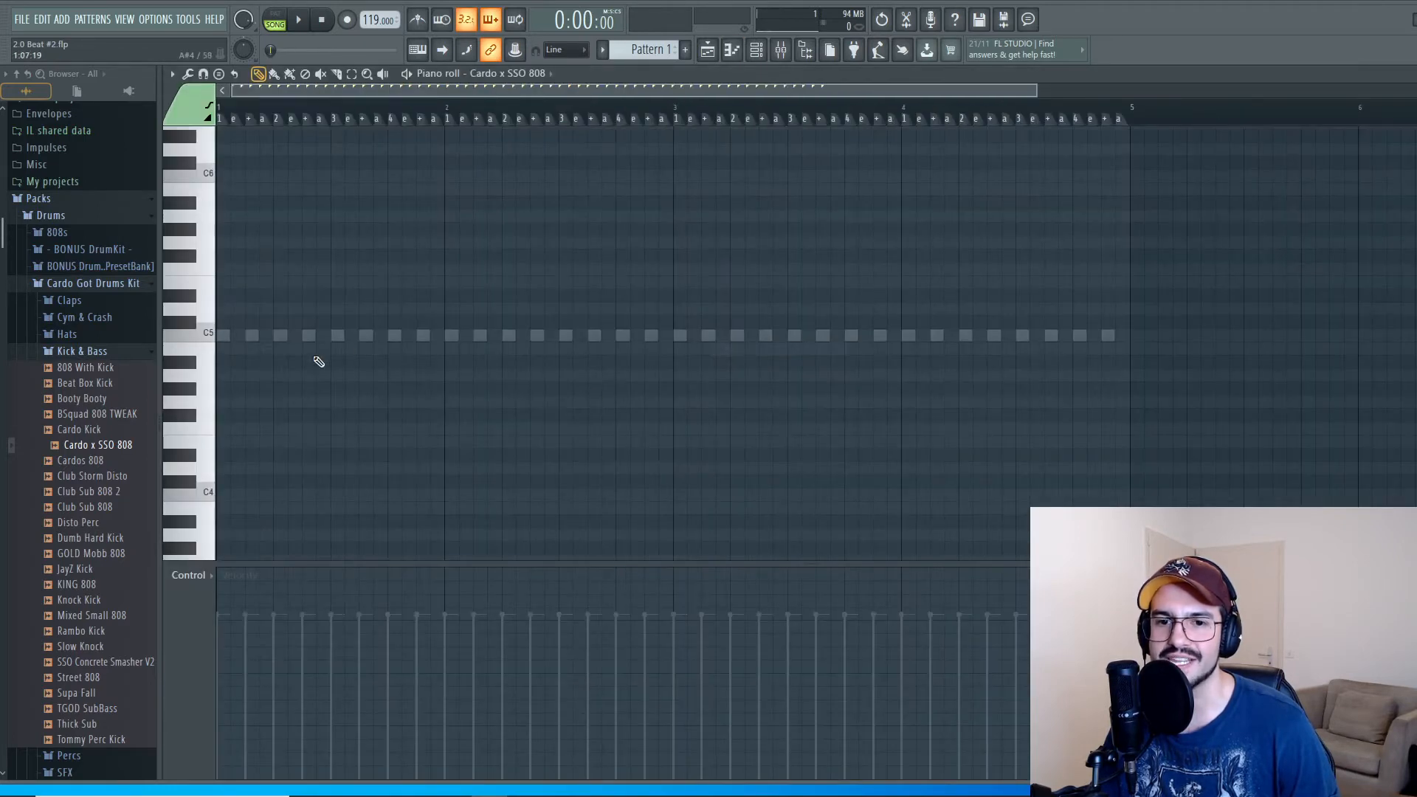
scroll(295, 369, up, 8)
scroll(287, 369, down, 1)
click(213, 309)
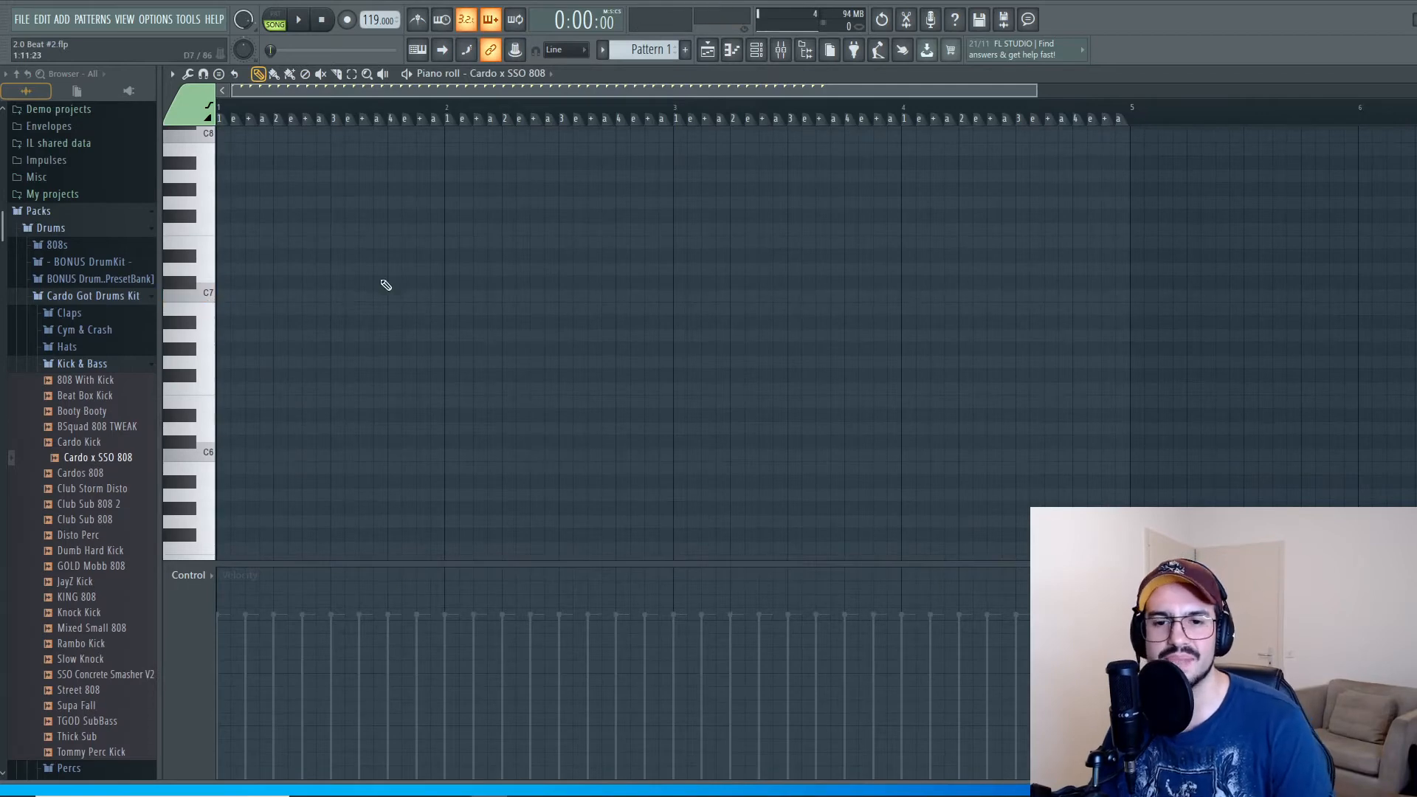
scroll(325, 288, up, 5)
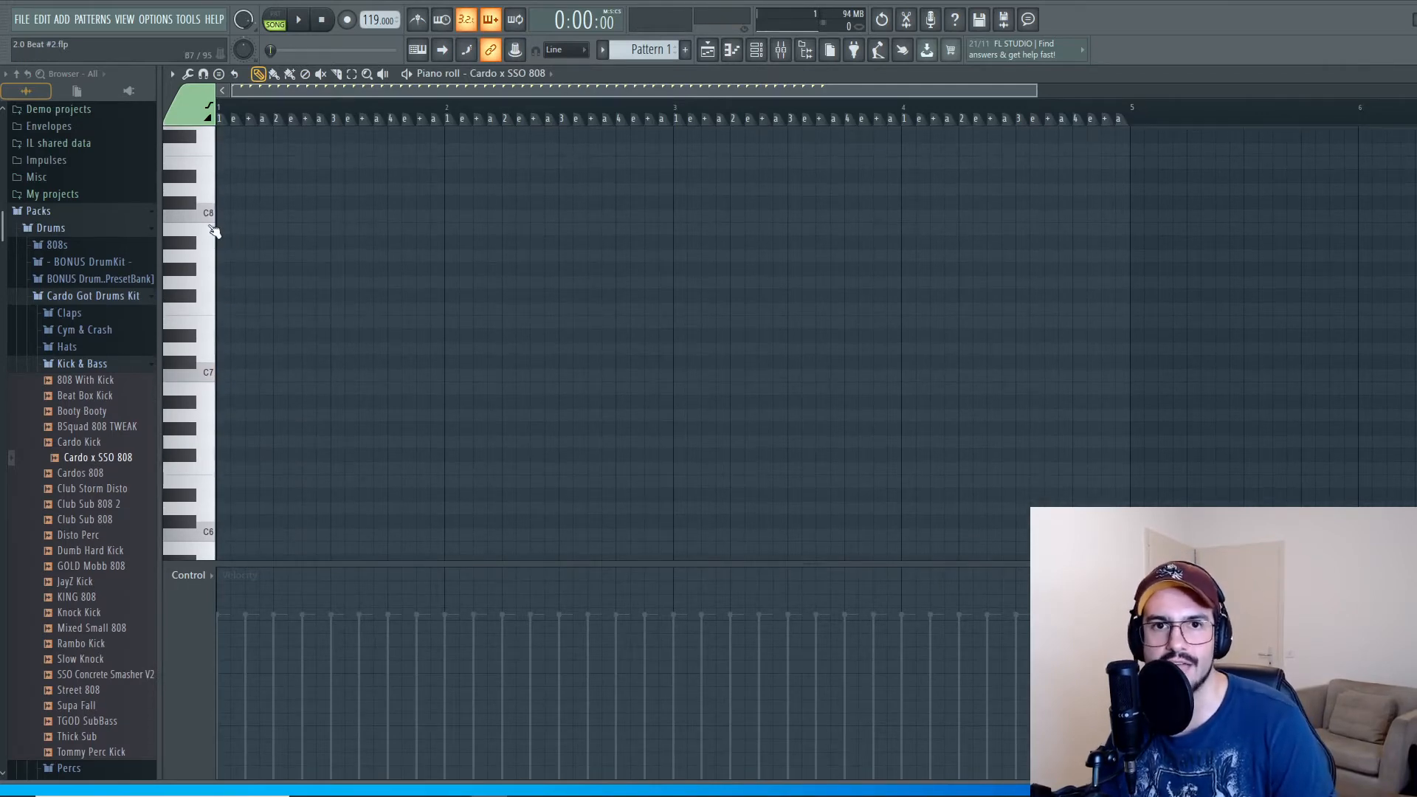
scroll(259, 366, down, 3)
click(214, 333)
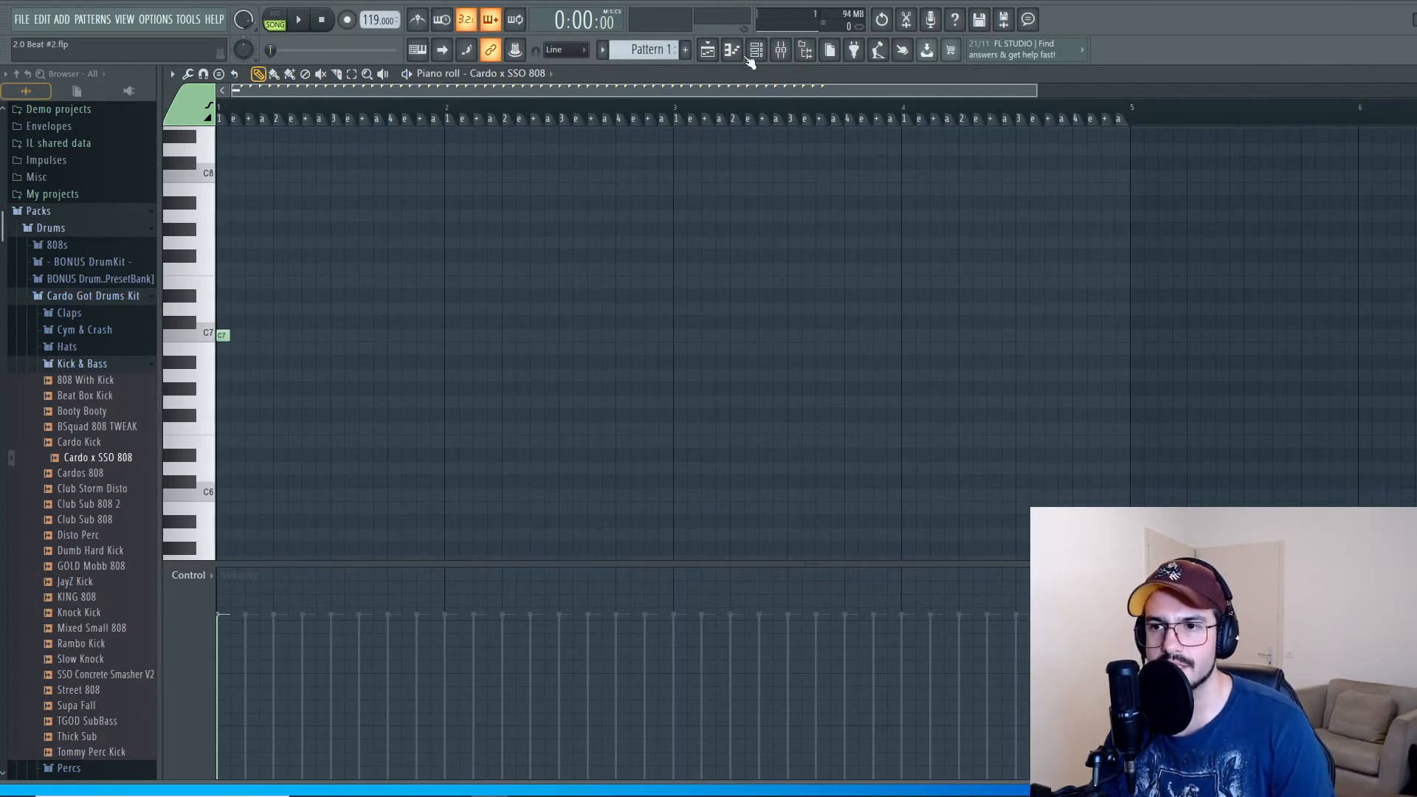
Step: Mute the kick, both snares, hi-hat and open hat channels, and play the 808 against the loop
key(F6)
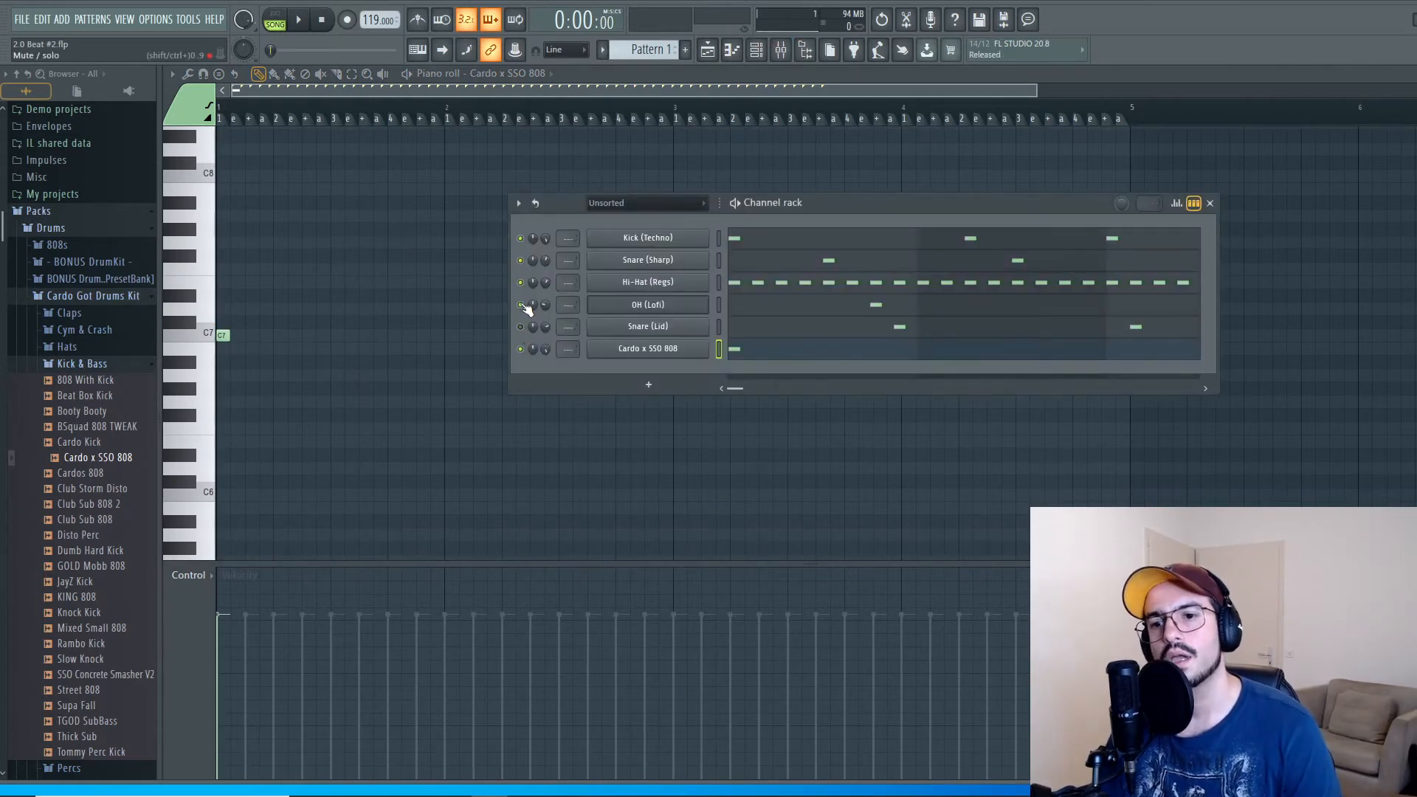
click(519, 282)
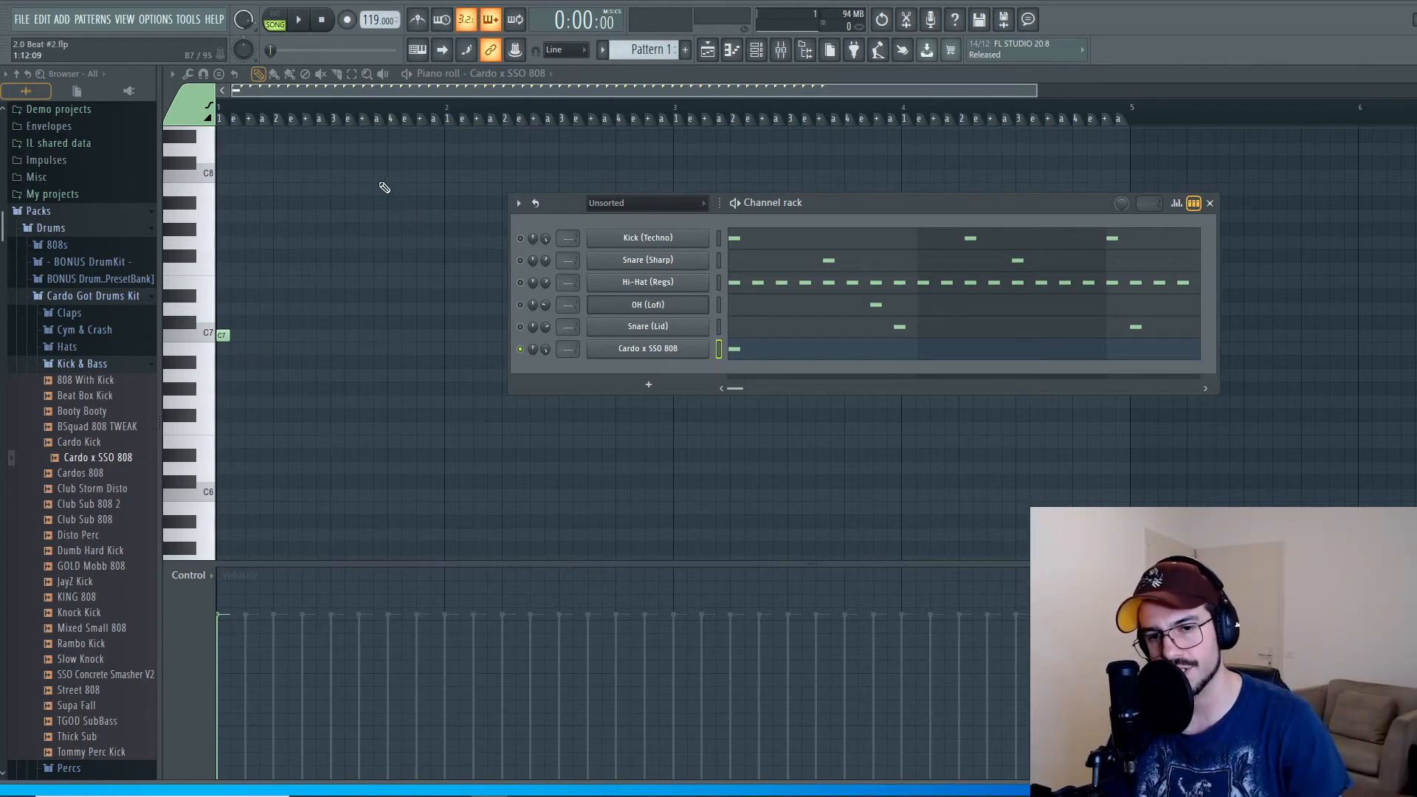
key(space)
key(space)
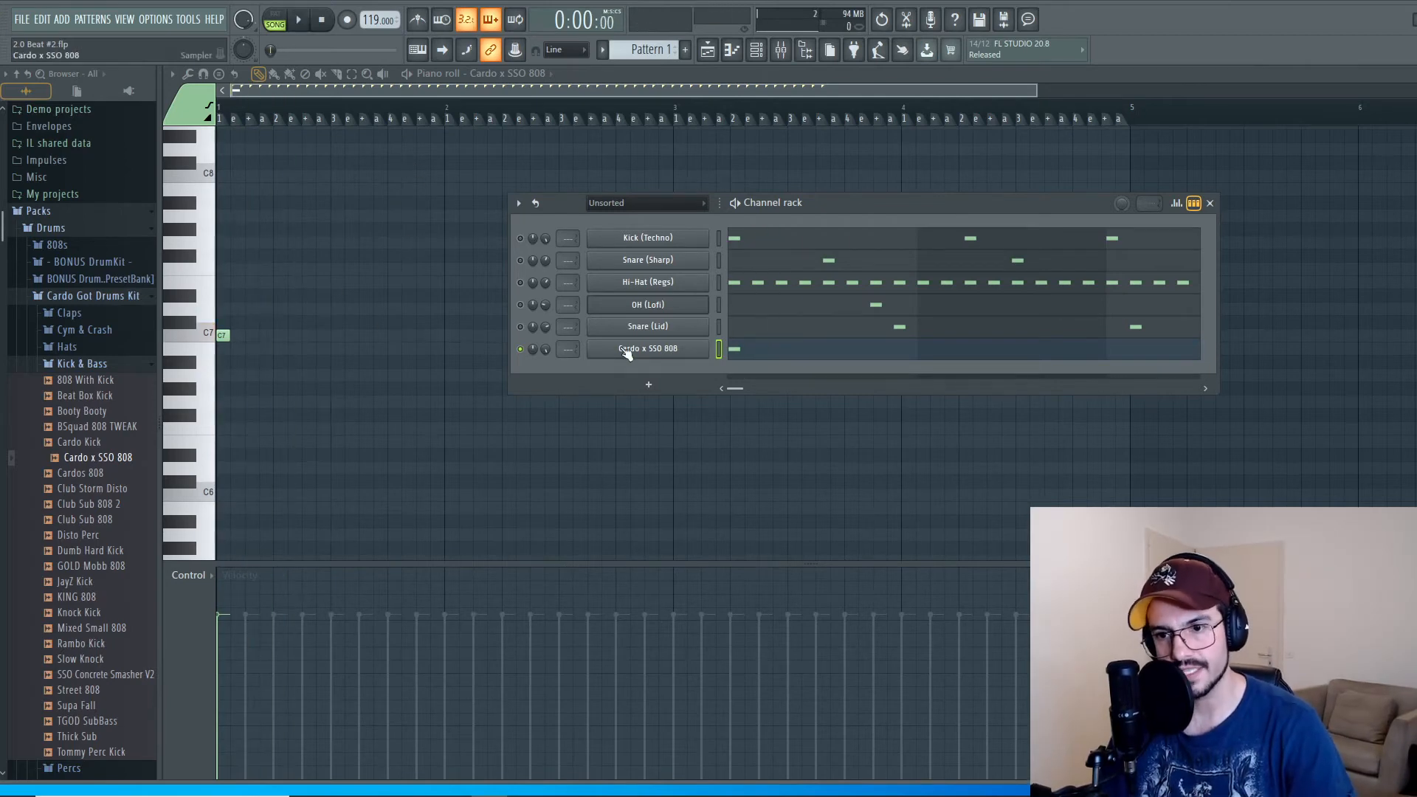
Step: Open the Cardo x SSO 808 sampler settings and replay the note to examine the waveform's second hit
click(626, 353)
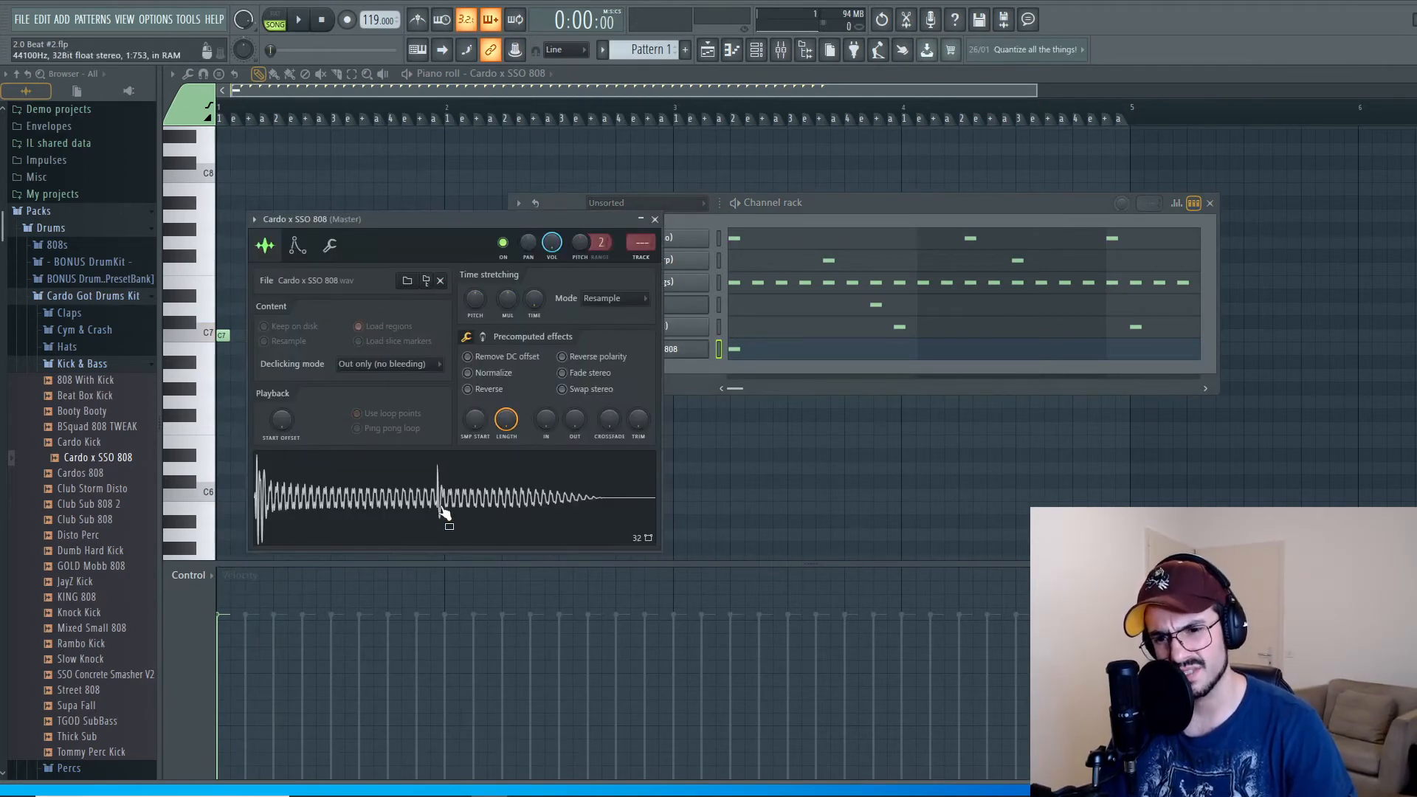
key(space)
key(space)
key(space)
key(space)
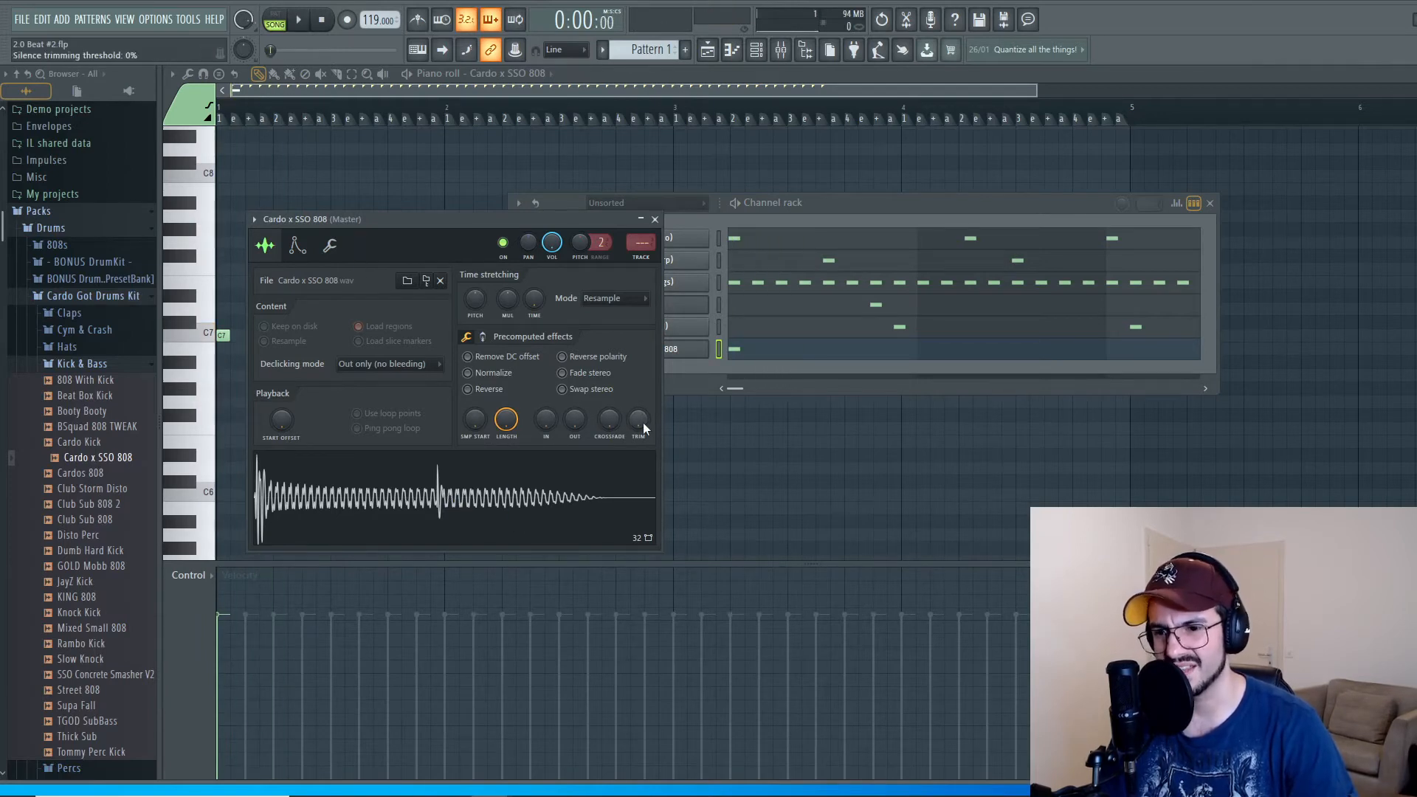
Step: Try a quick fade out of 53% on the Cardo x SSO 808 sample and replay the note
drag(642, 422, 588, 413)
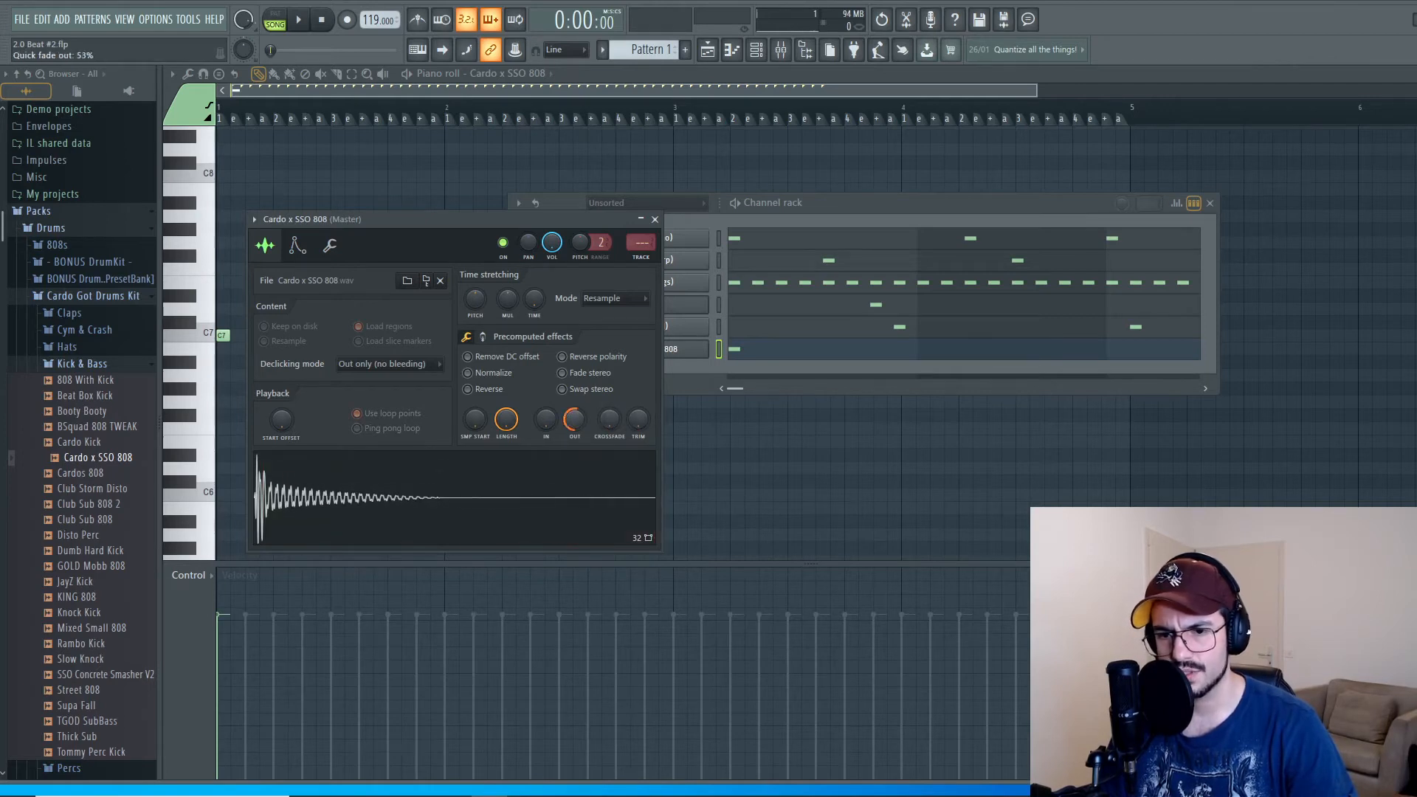
key(space)
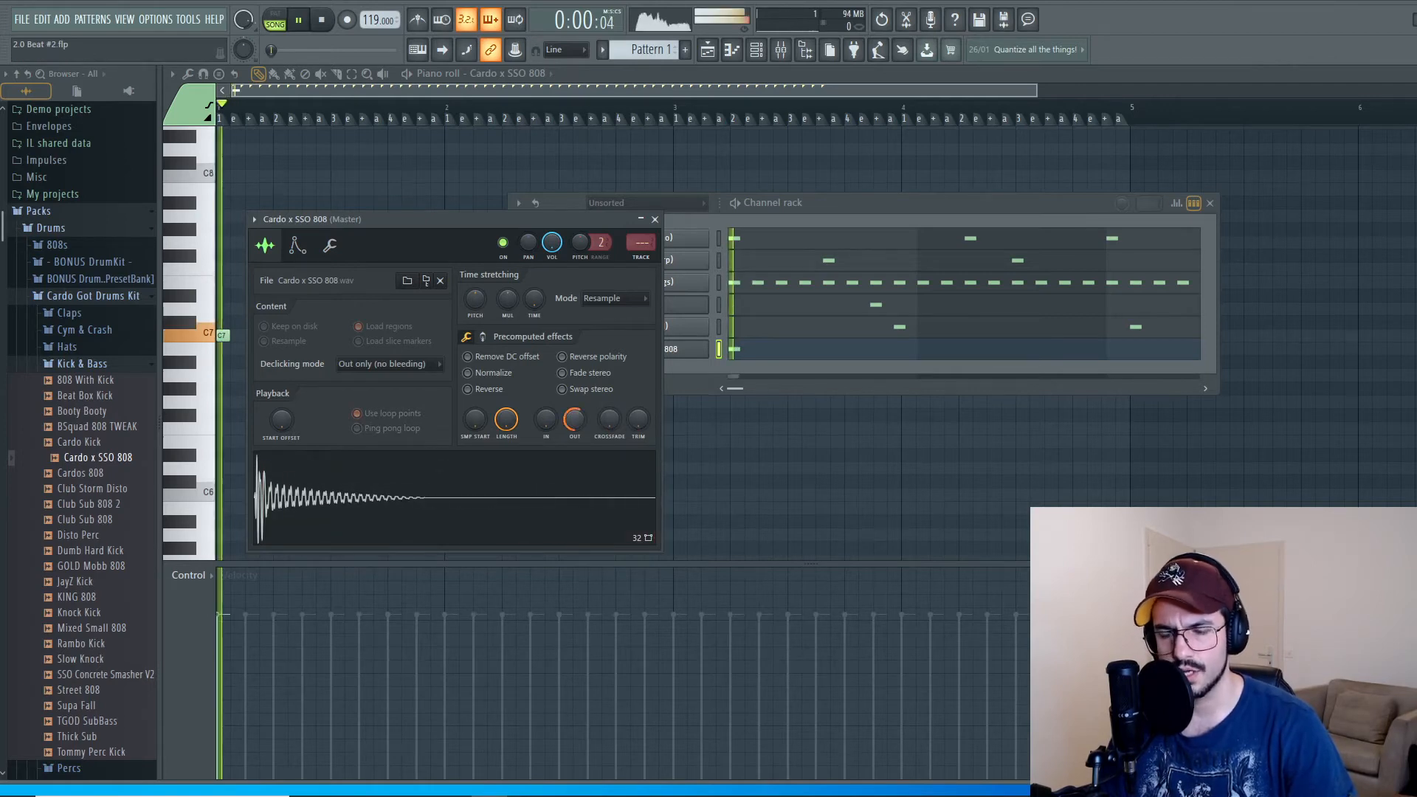
key(space)
key(space)
key(space)
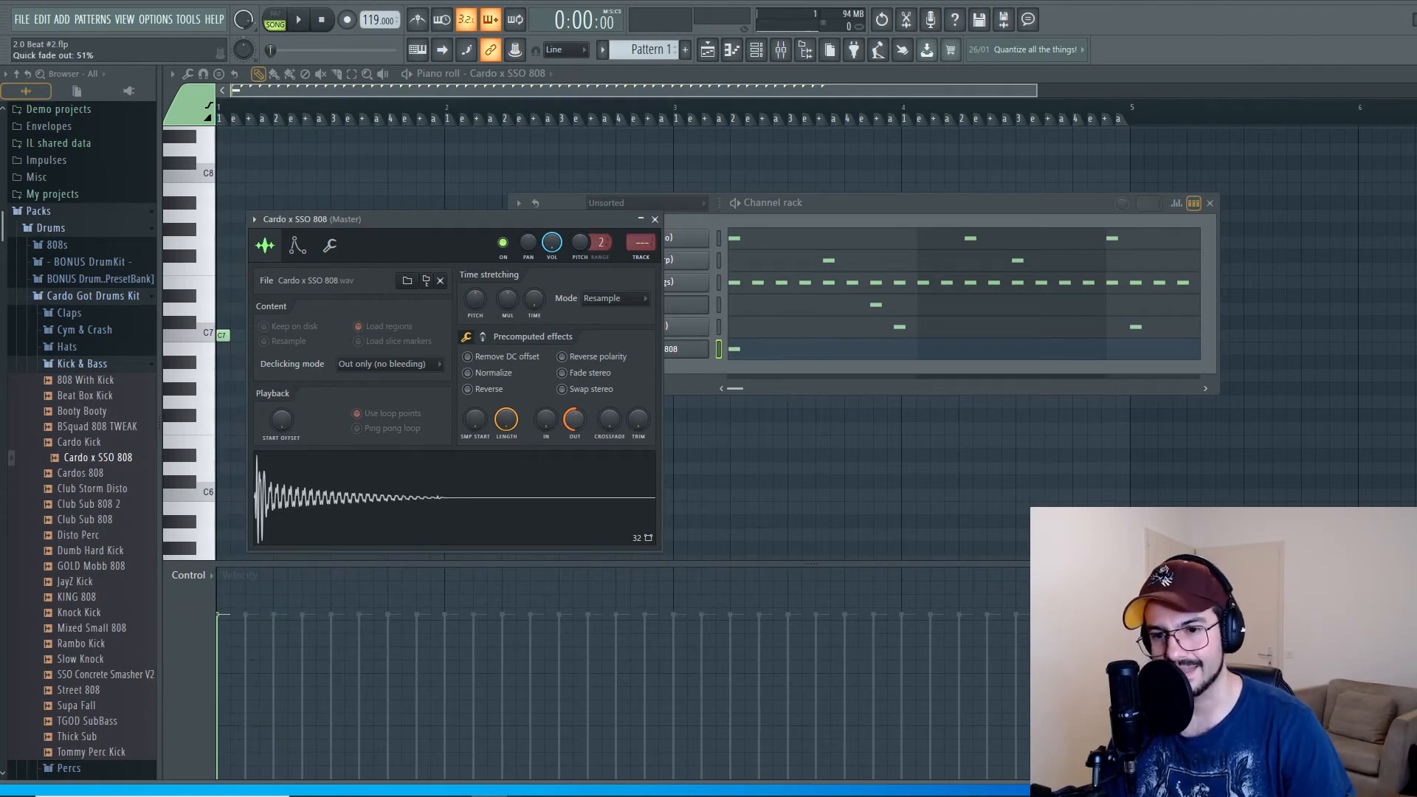
Step: Reset the 808 sample's fade for comparison, set its quick fade out to 58%, and play the result
drag(574, 420, 574, 465)
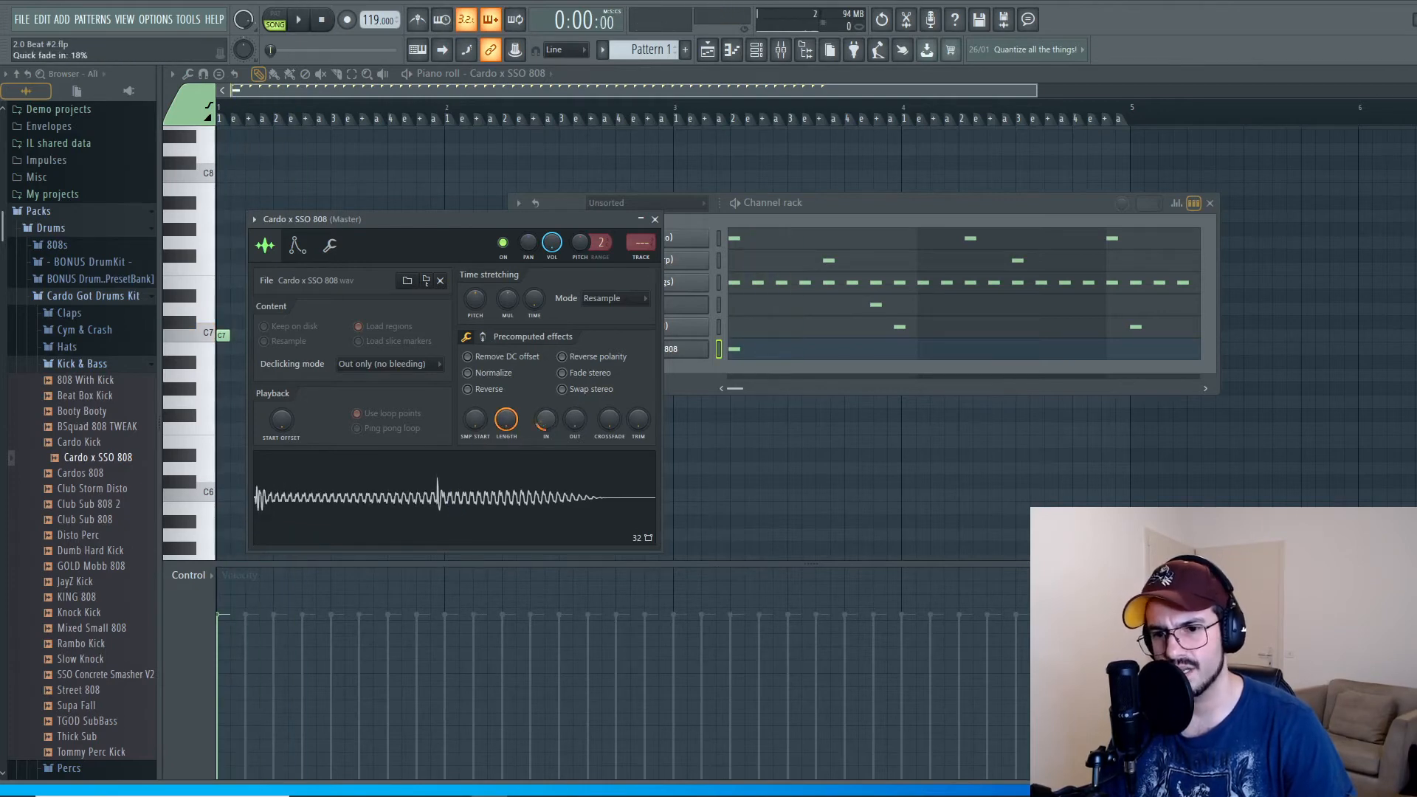
drag(574, 420, 574, 400)
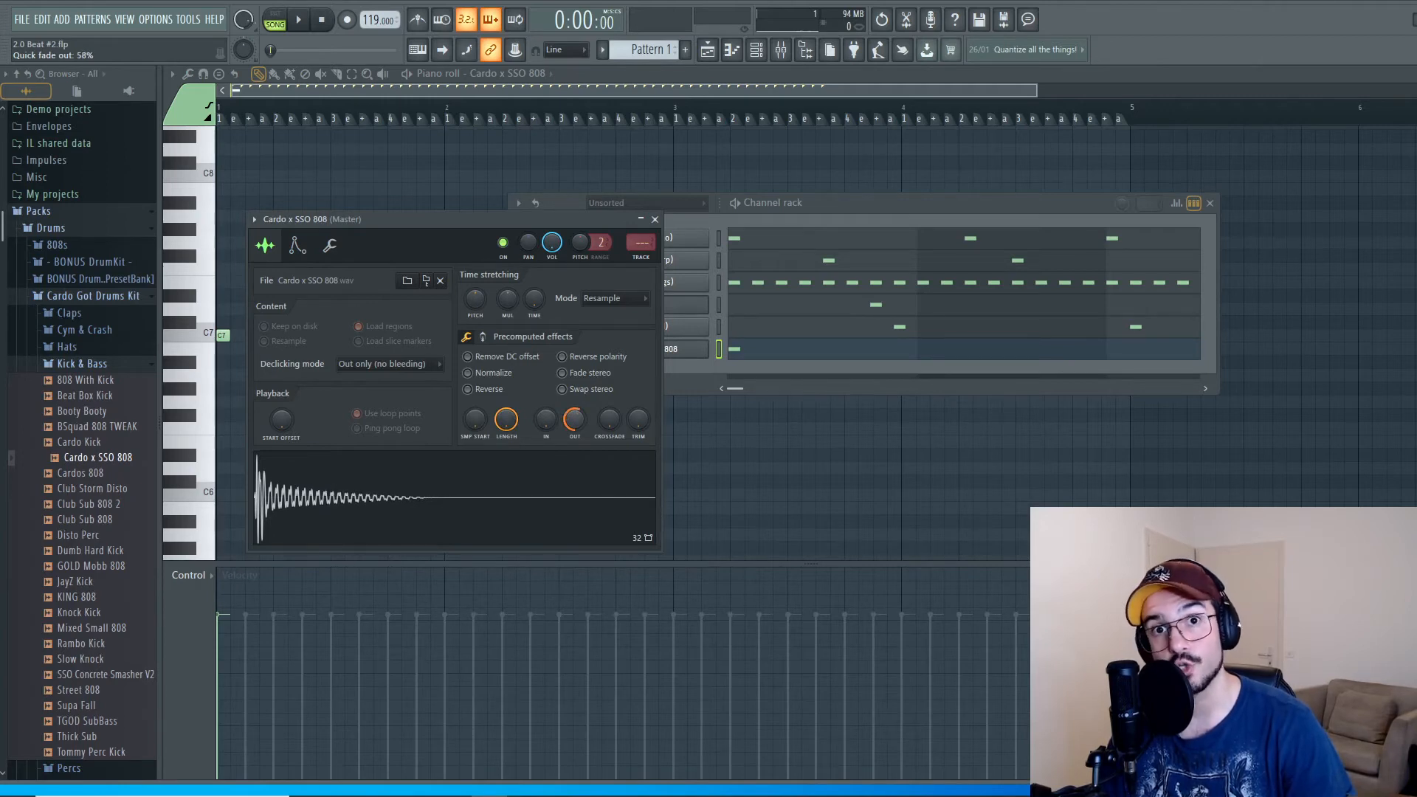
key(space)
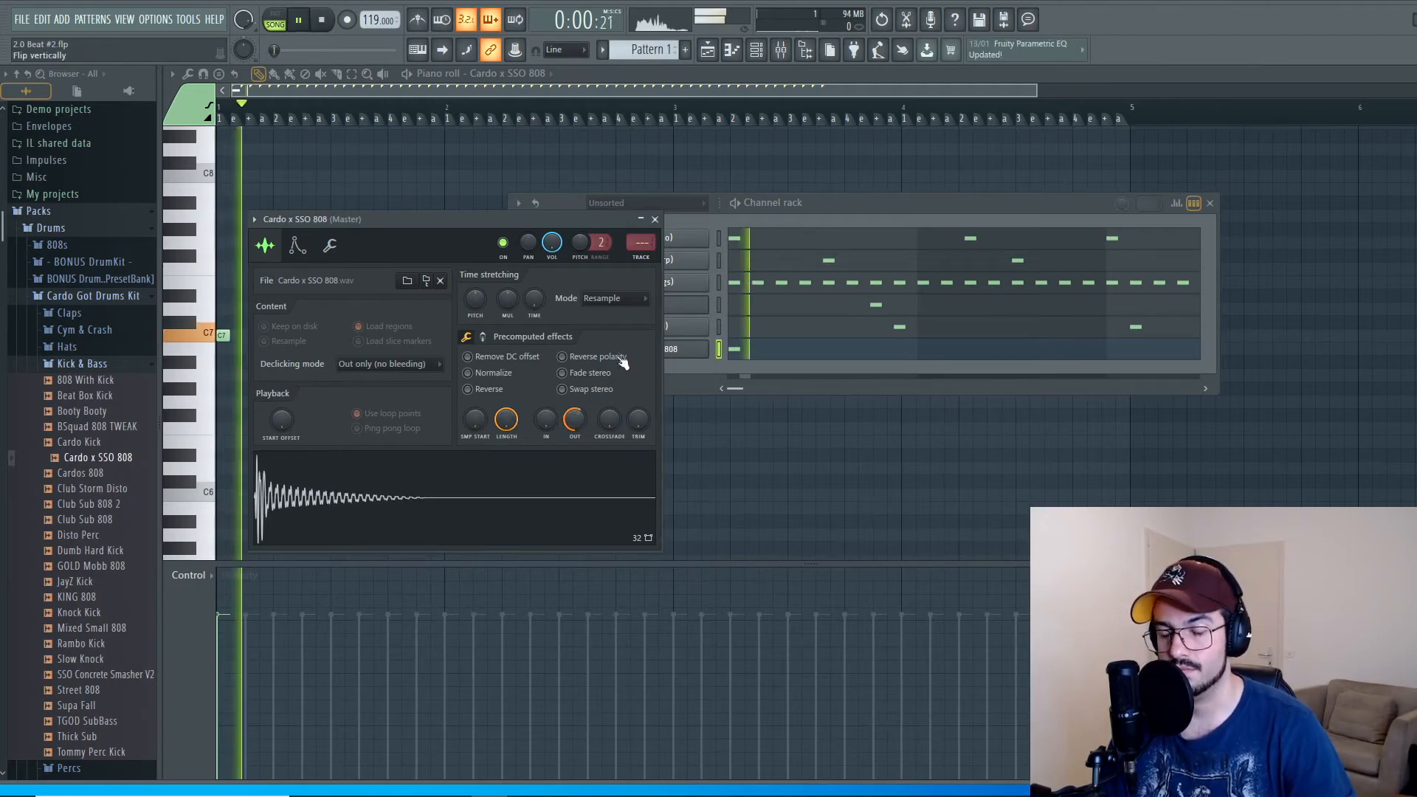
key(space)
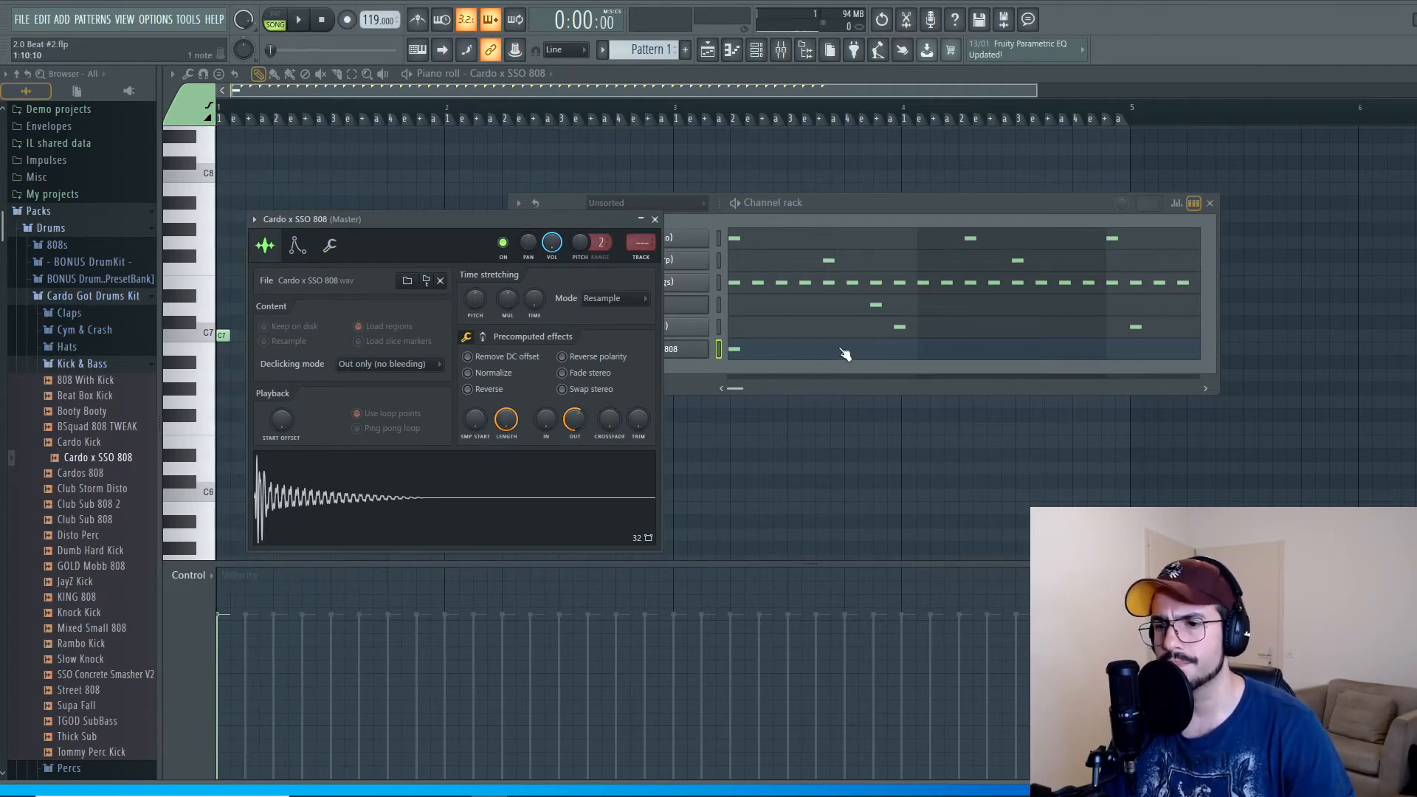
Step: Return to the 808's piano roll, lower the first note to A#6, and replay it to check its pitch against the loop
click(841, 350)
click(777, 356)
key(space)
key(space)
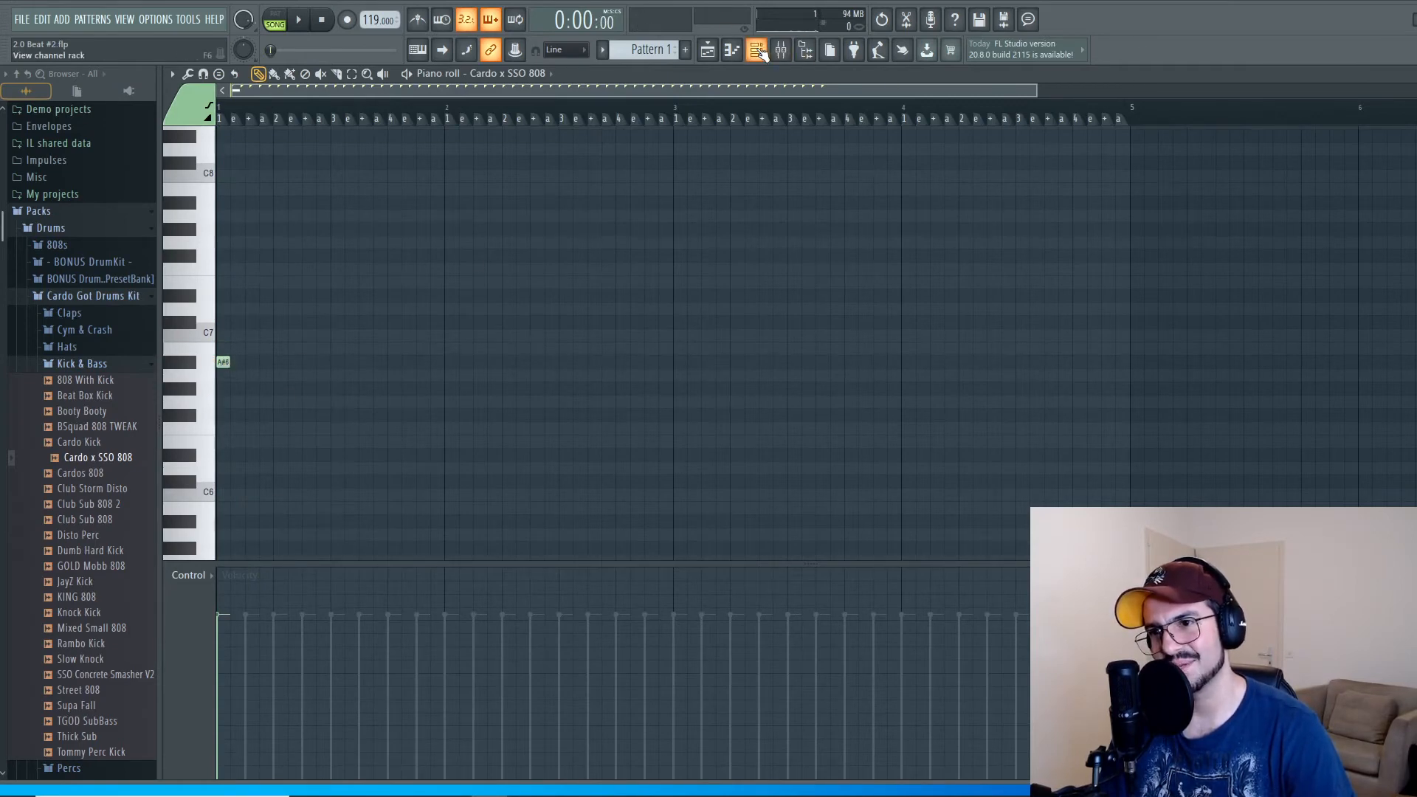
key(space)
key(space)
key(space)
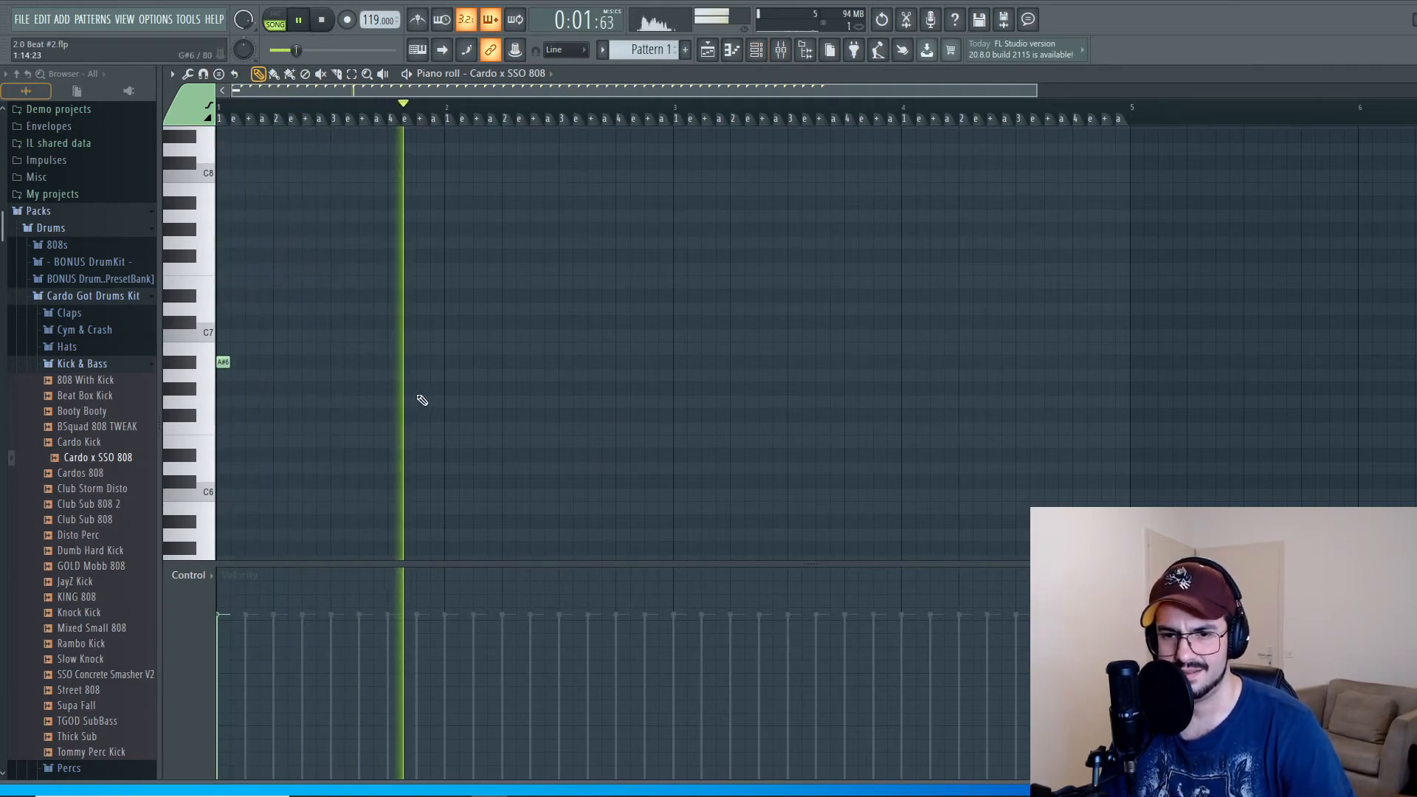
key(space)
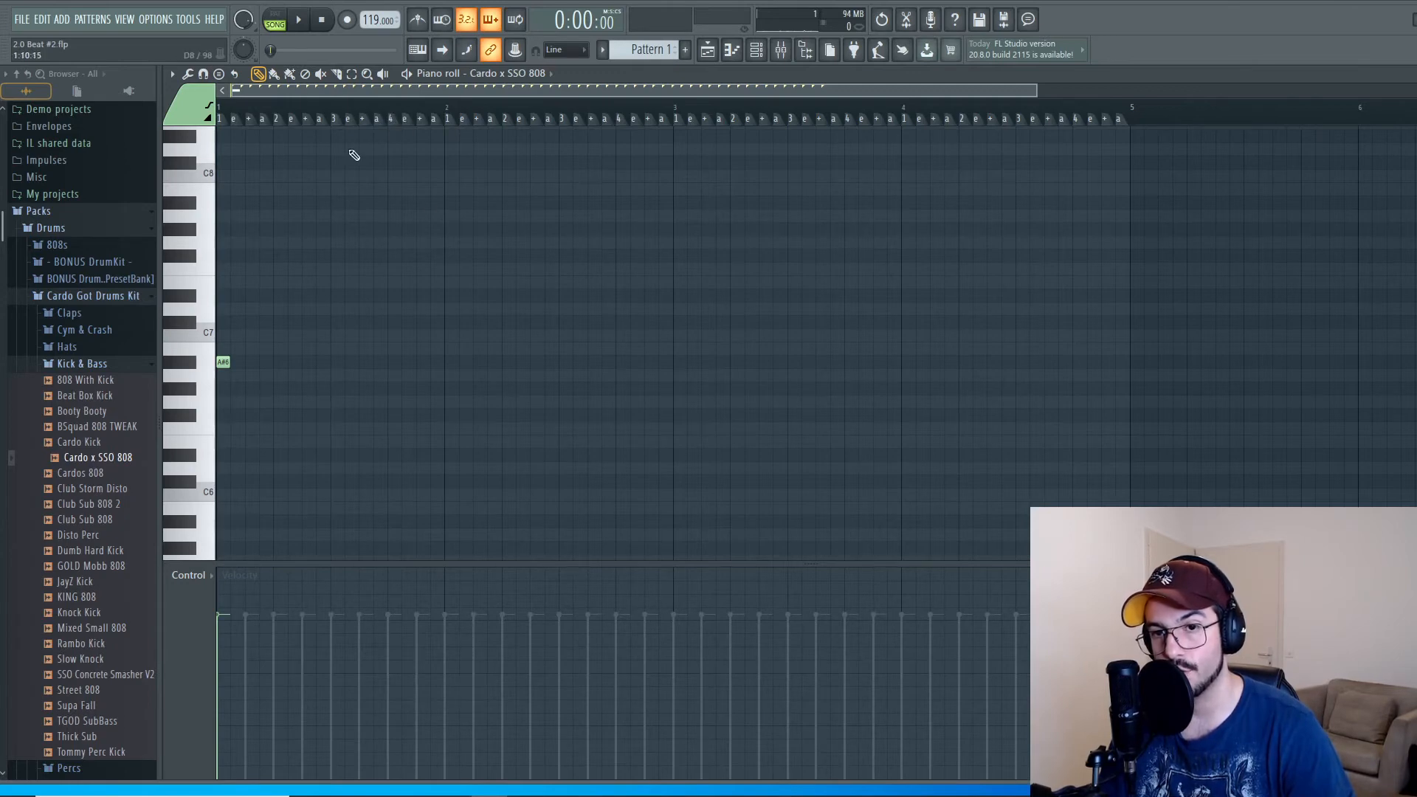
Step: Add 808 notes G6 at the start of bar 2 and E6 at the start of bar 3, checking them during playback
key(space)
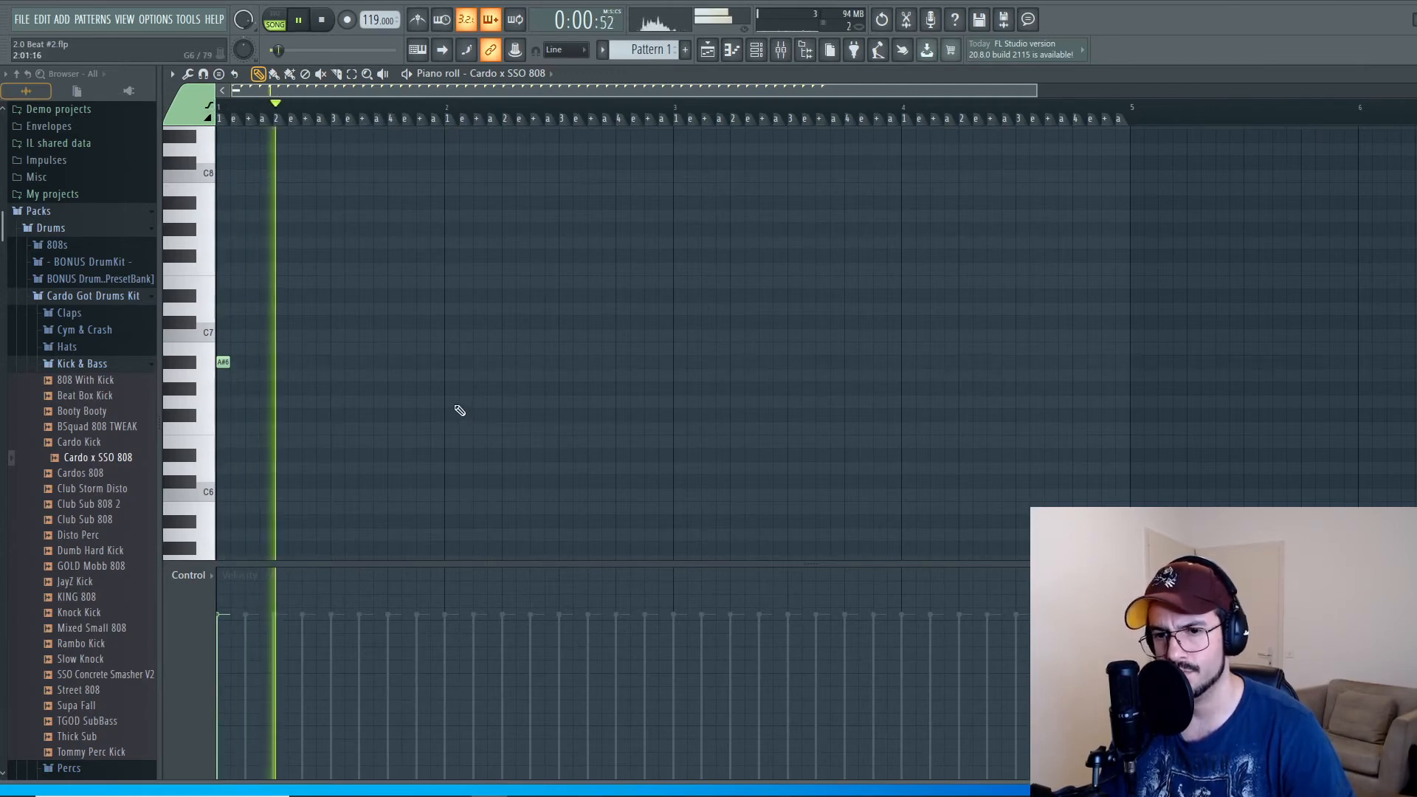
click(451, 402)
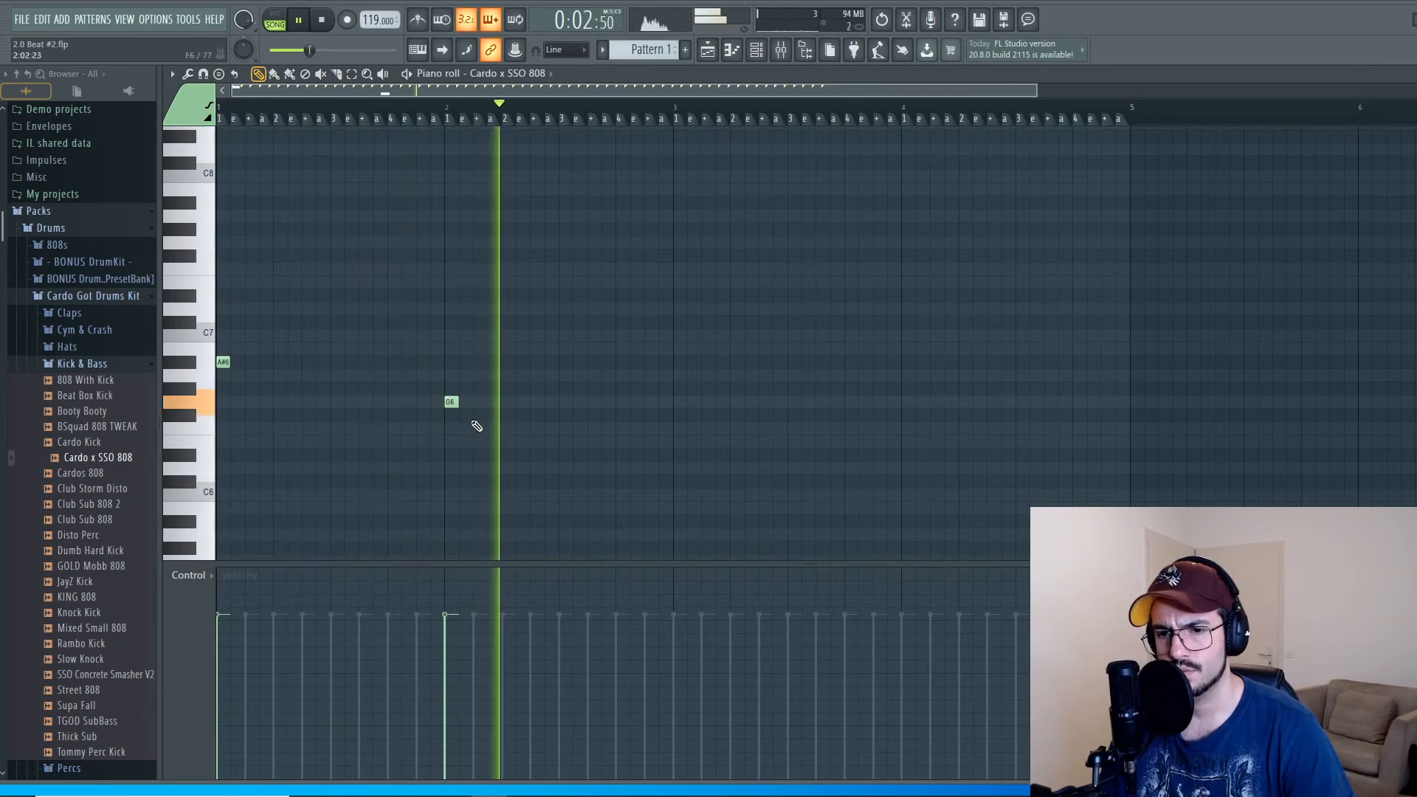
key(space)
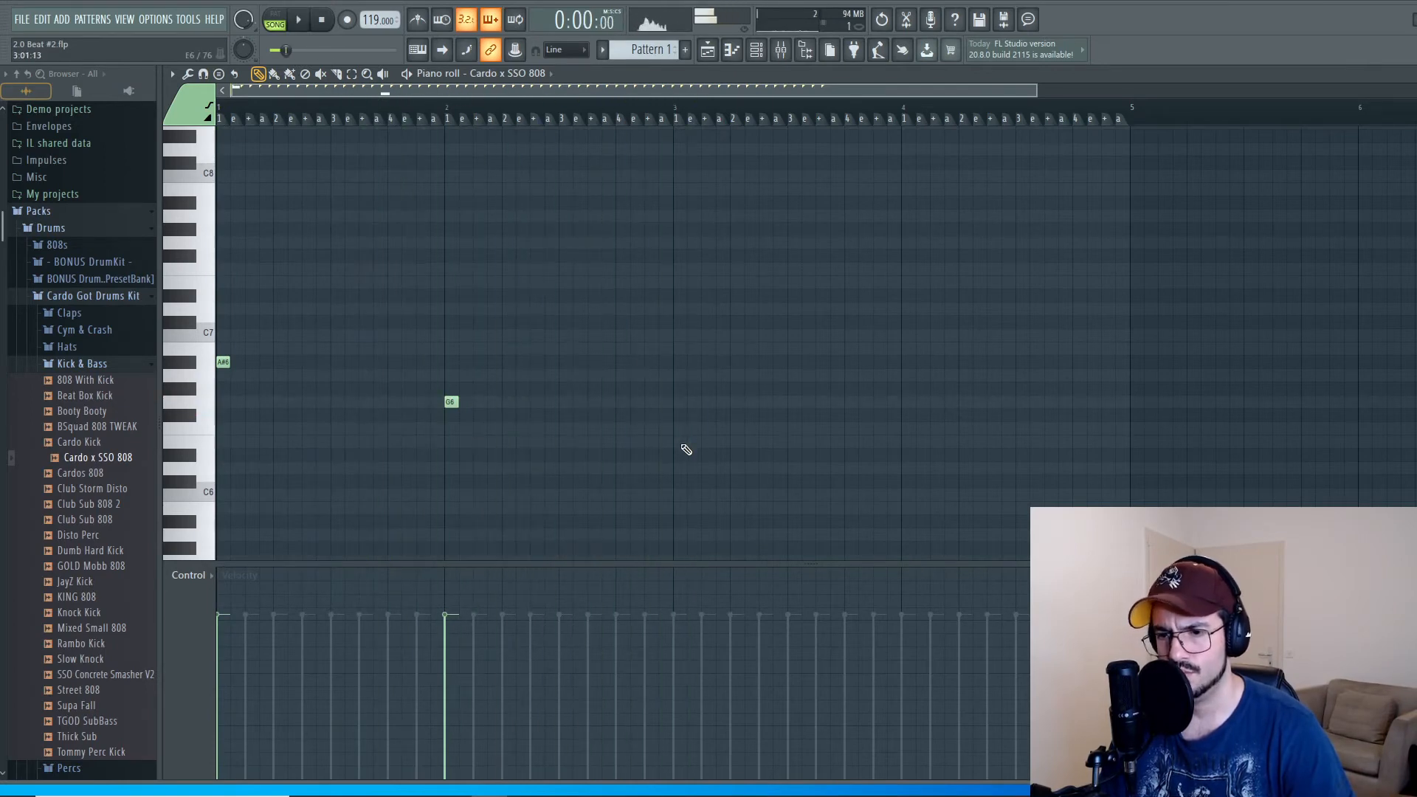
click(678, 441)
key(space)
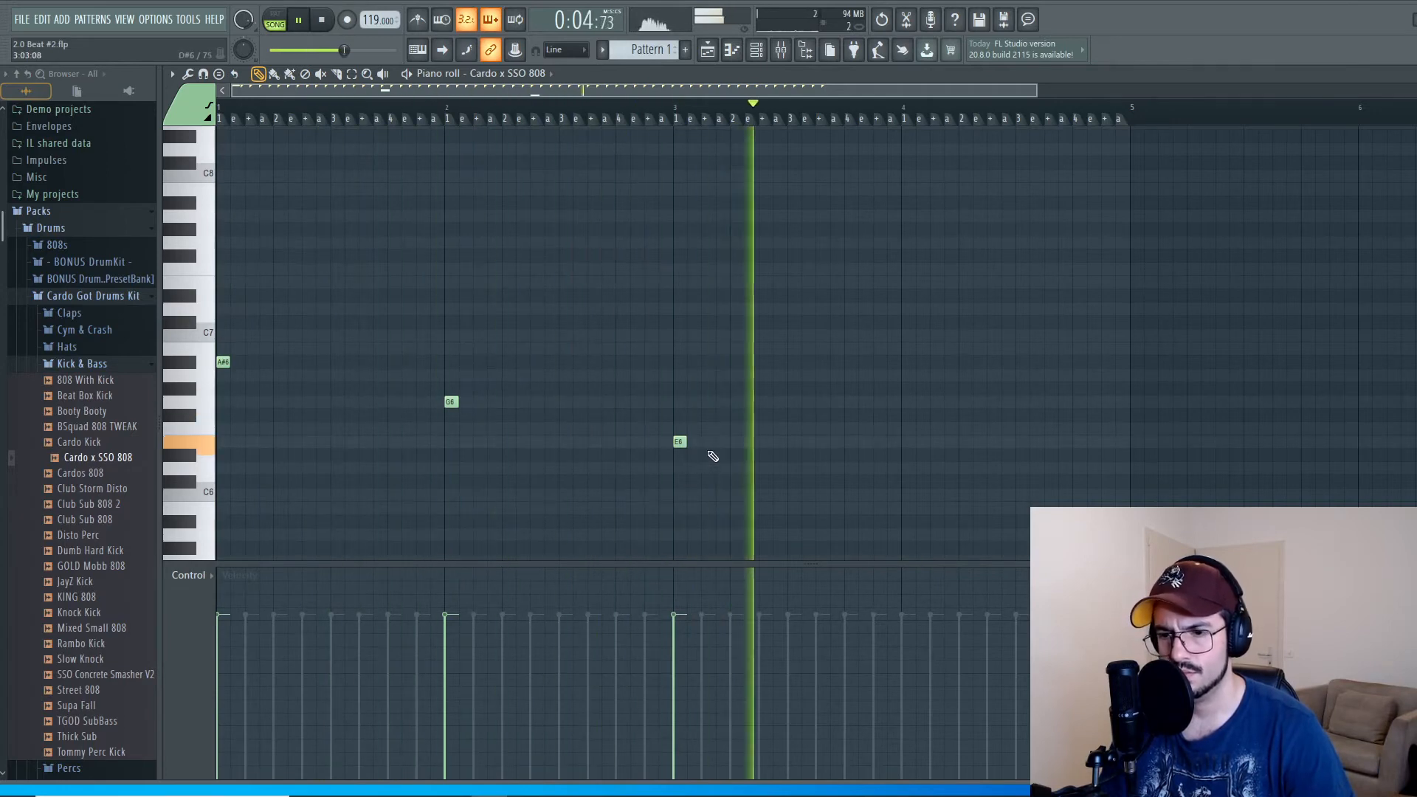
key(space)
Step: Transpose all three 808 notes up one octave and play the start of the arrangement
key(ctrl+a)
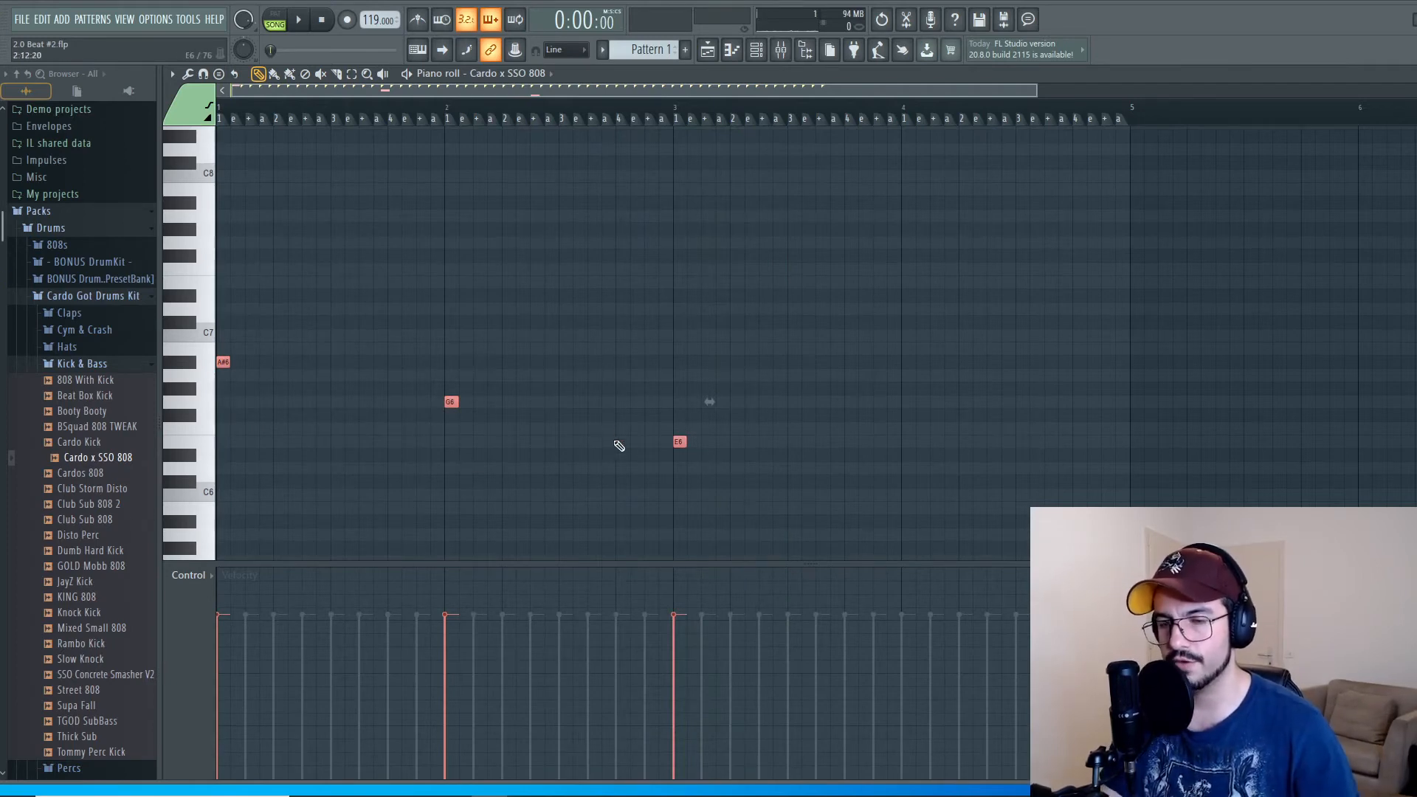
key(ctrl+Up)
key(space)
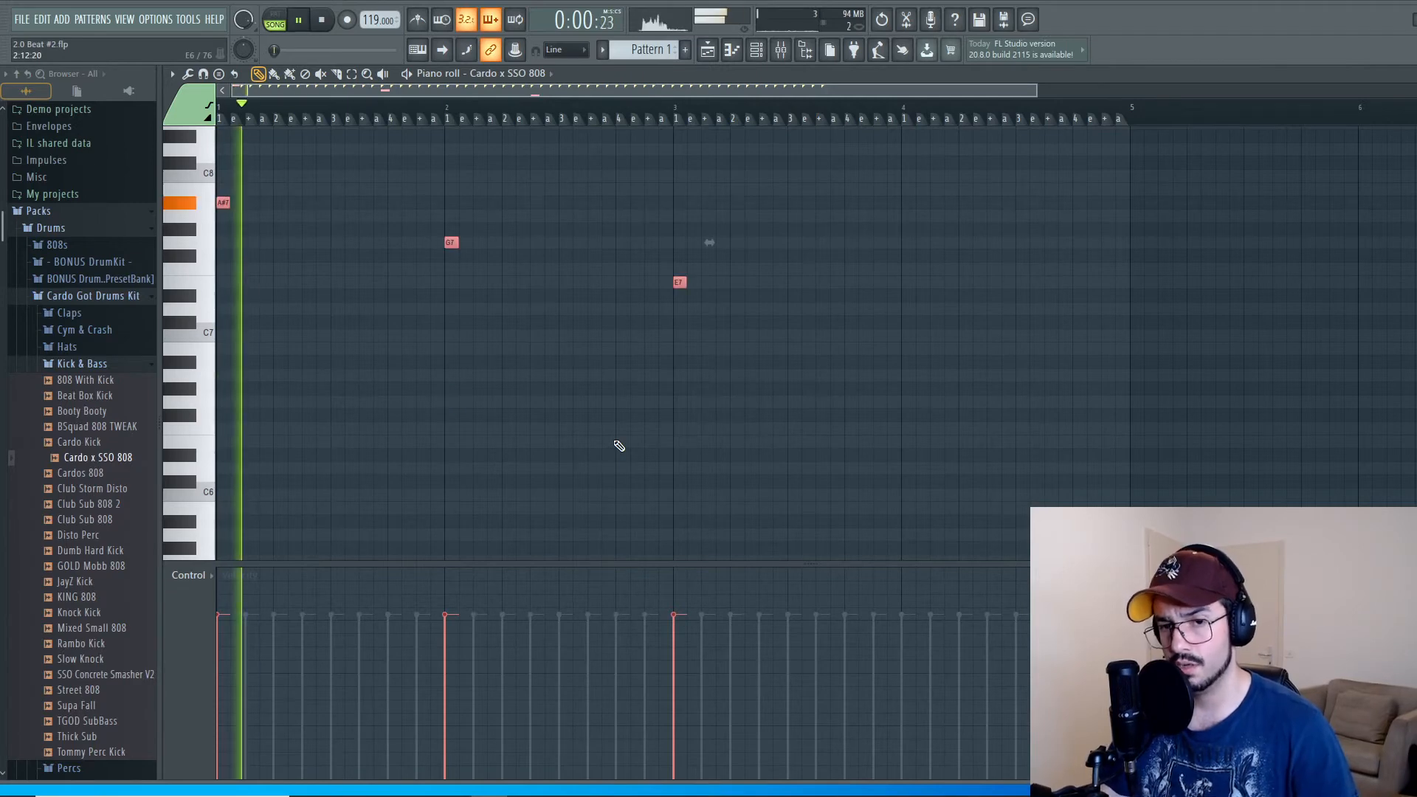
key(space)
Step: Show only the Audio channels, set Full Track #2's channel volume to 56%, and replay it with the 808
key(F6)
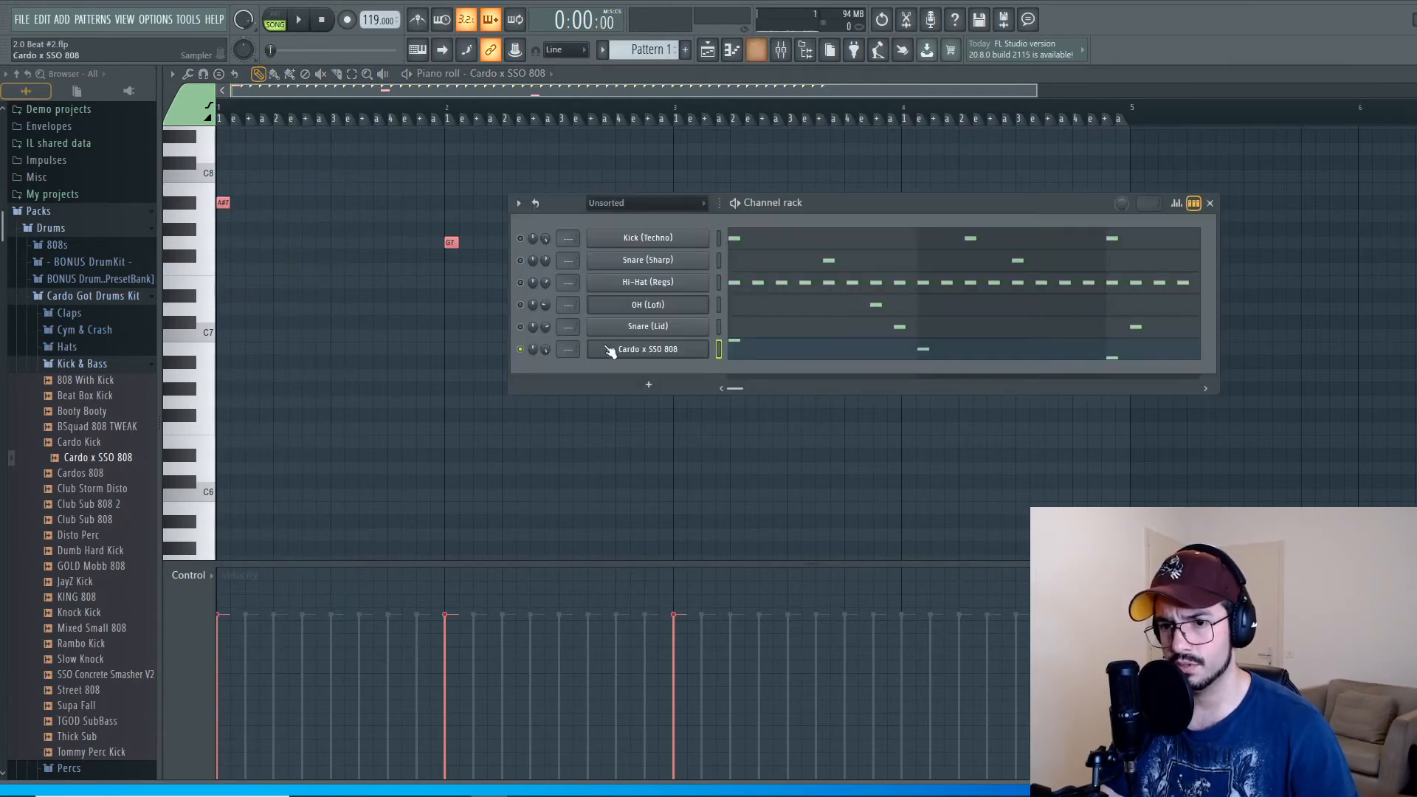
click(676, 202)
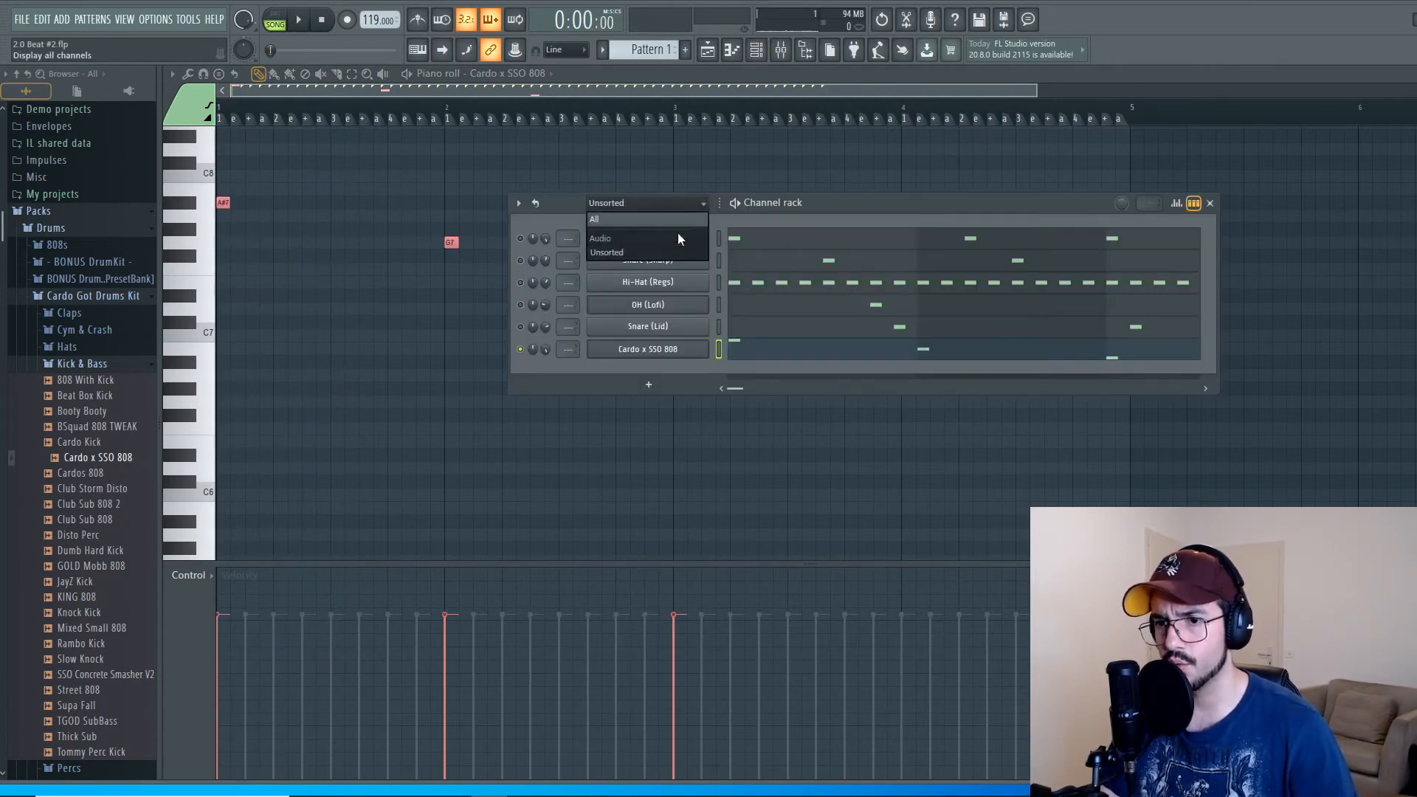
click(645, 242)
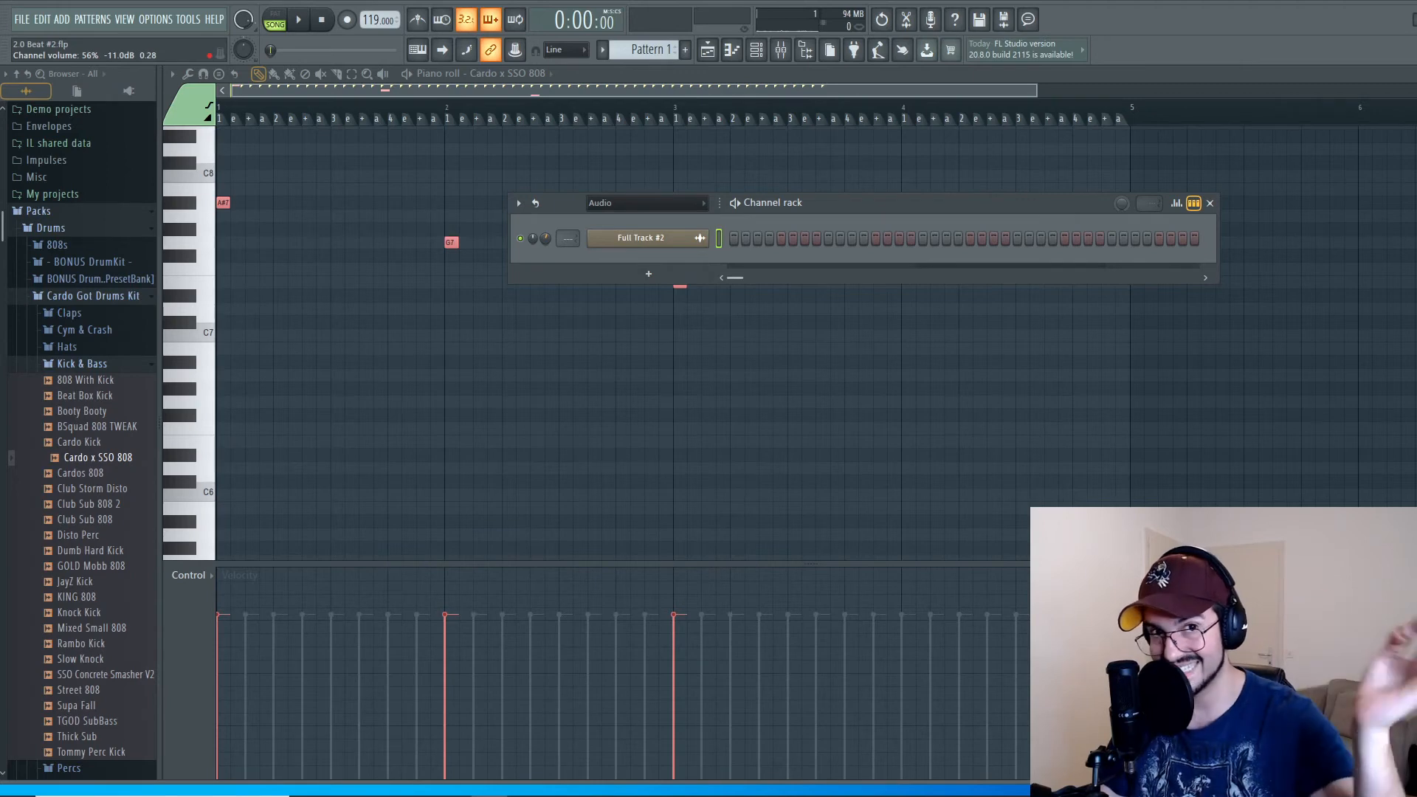
key(space)
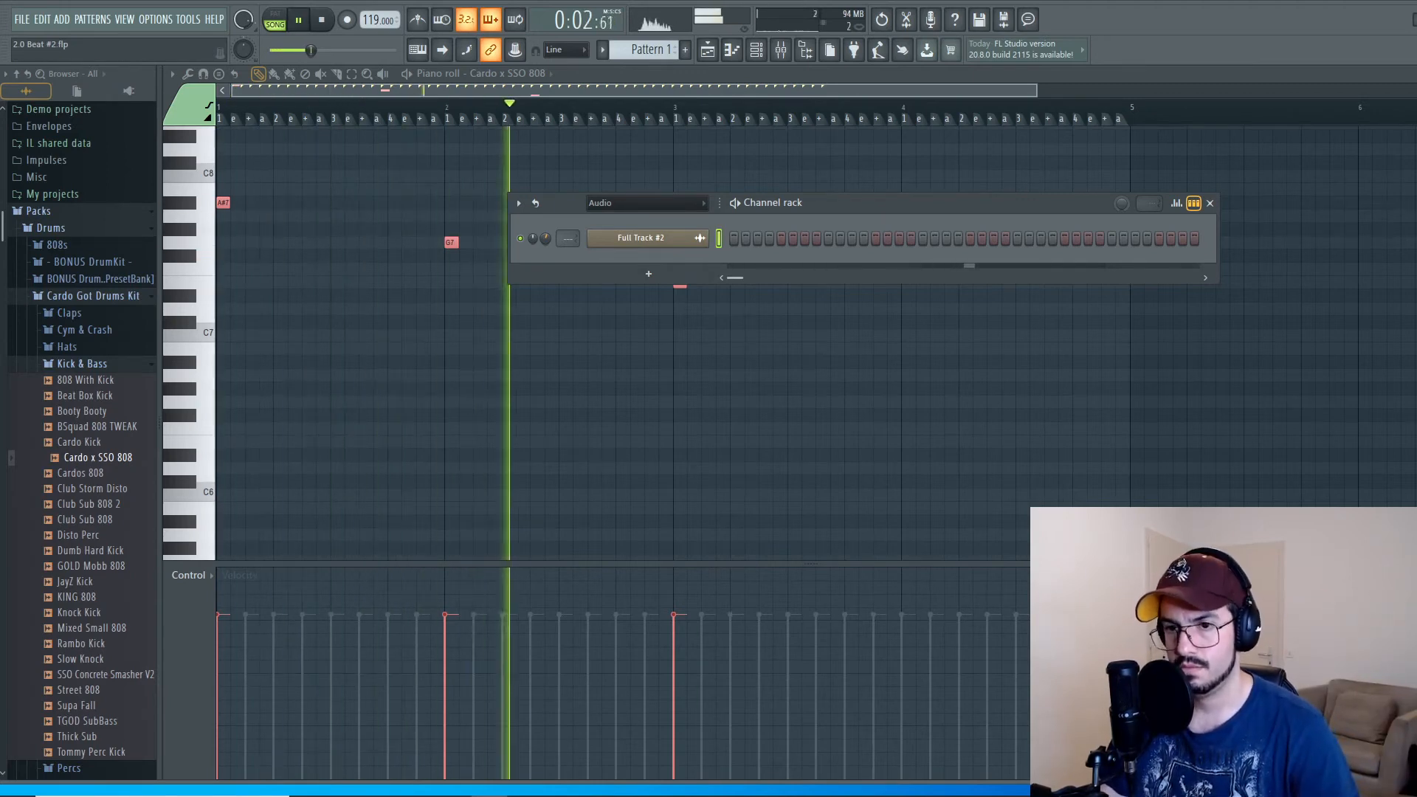
key(F6)
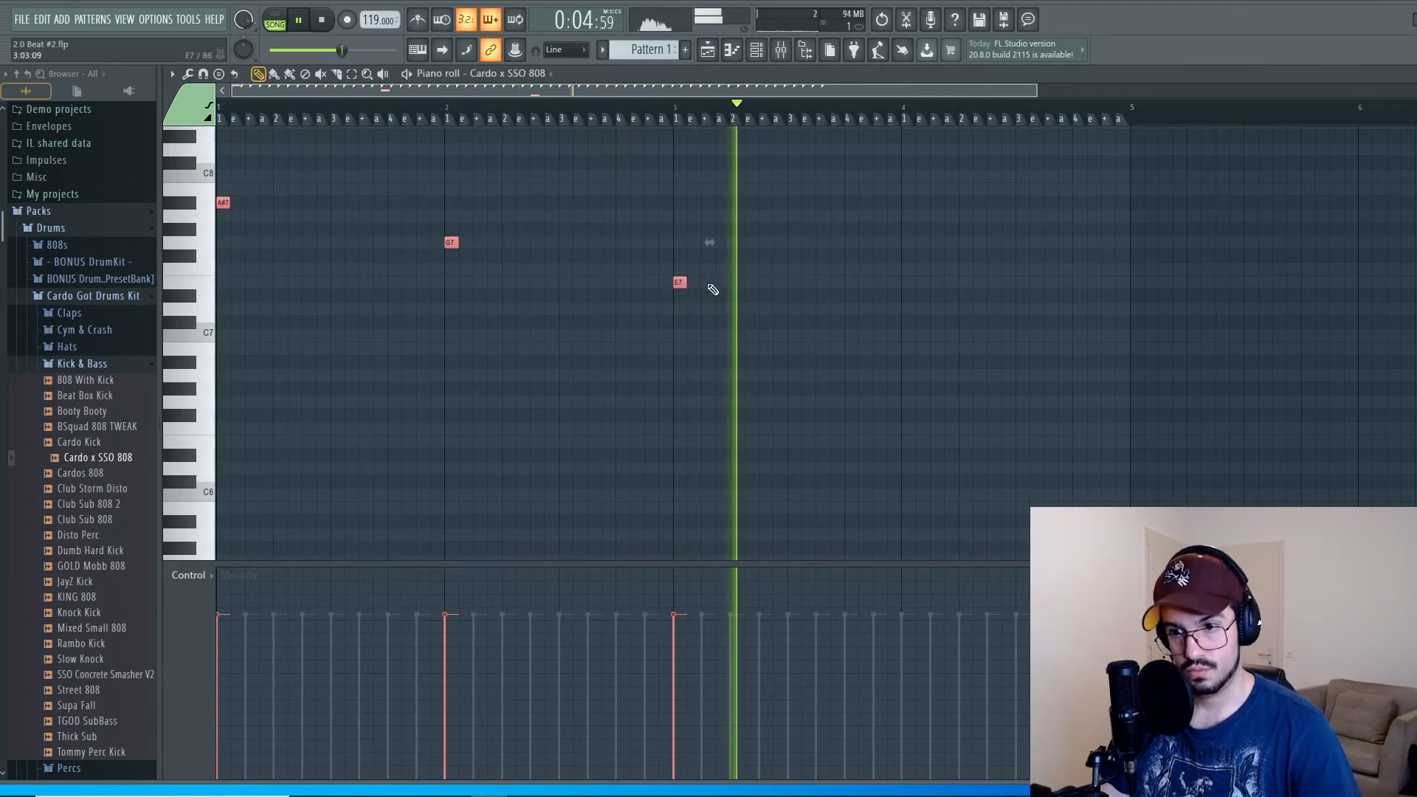
Step: Lower the 808 note at the start of bar 3 to D7 and replay the arrangement
key(space)
mouse_move(680, 284)
mouse_down()
mouse_move(677, 320)
mouse_move(679, 309)
mouse_up()
key(space)
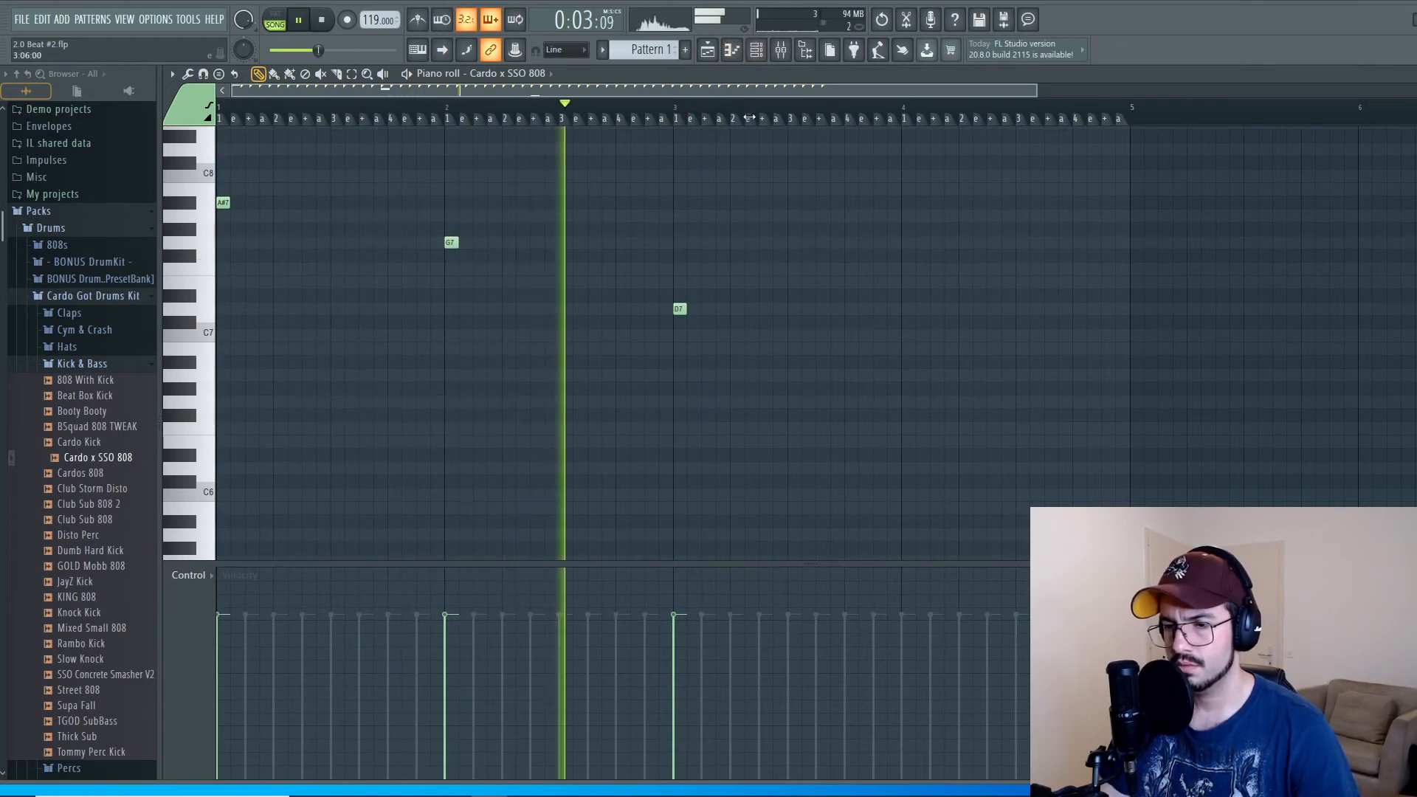
Step: Add 808 notes E7 on beat 3 of bar 3 and F7 at the start of bar 4, checking each during playback
key(space)
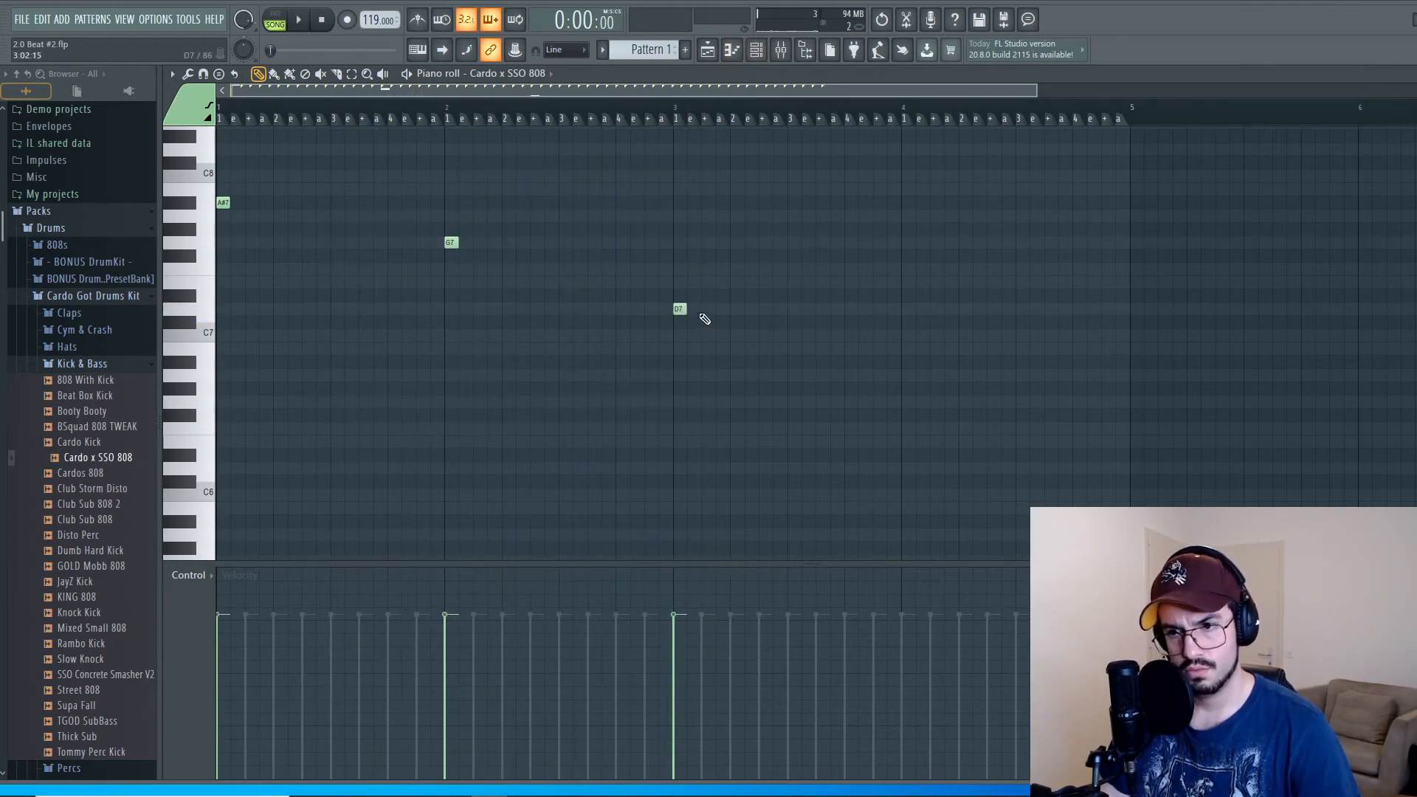
mouse_move(788, 283)
mouse_down()
mouse_move(788, 267)
mouse_move(788, 298)
mouse_move(789, 281)
mouse_up()
key(space)
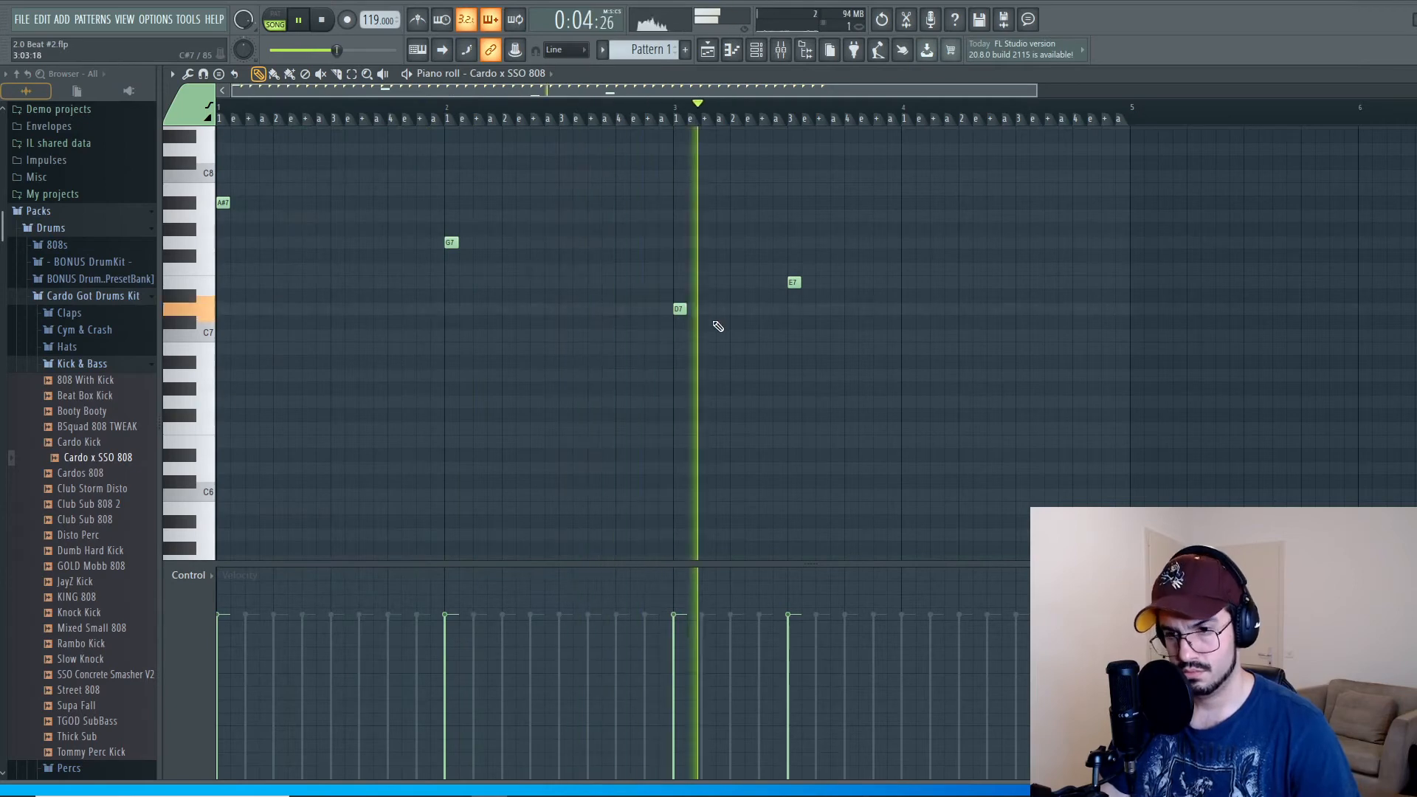
key(space)
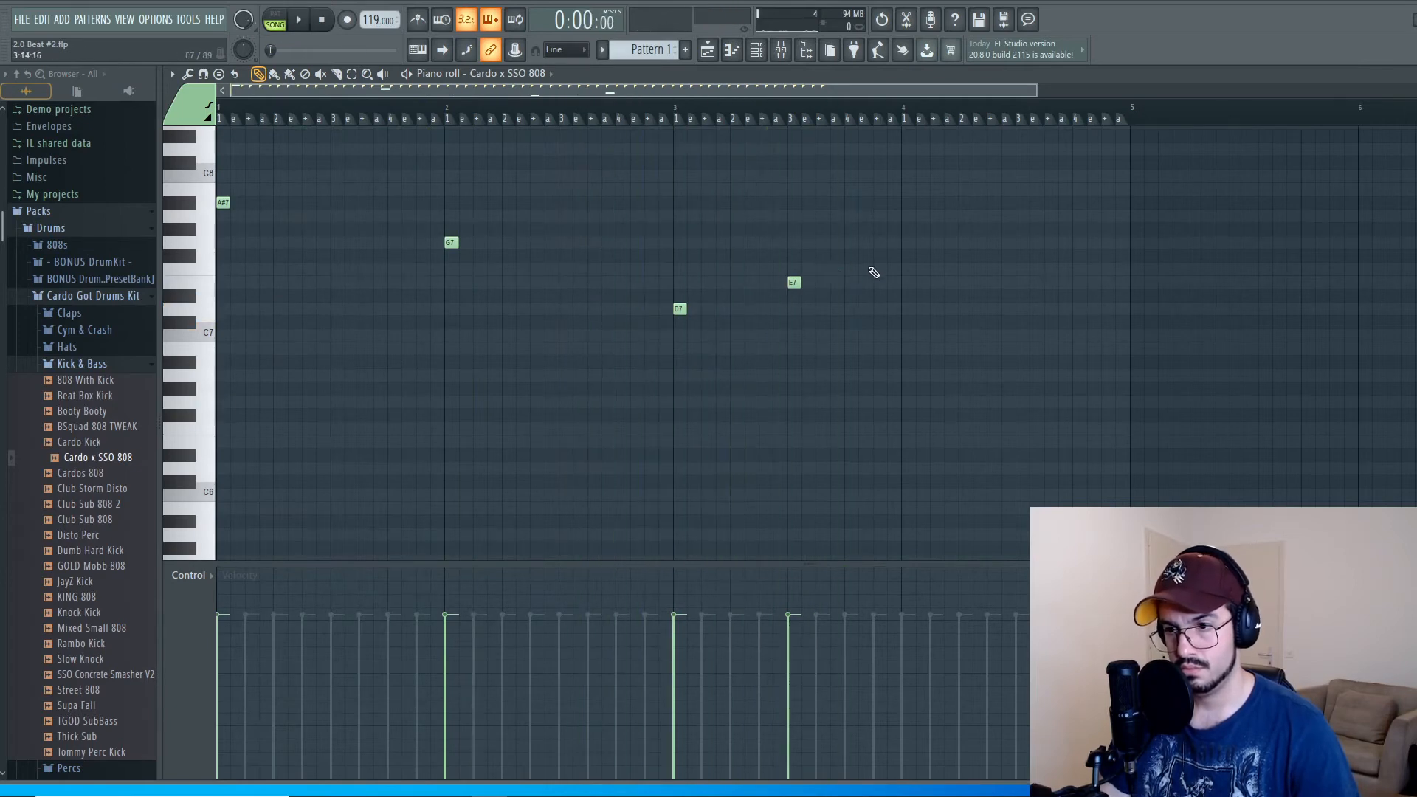
click(895, 268)
key(space)
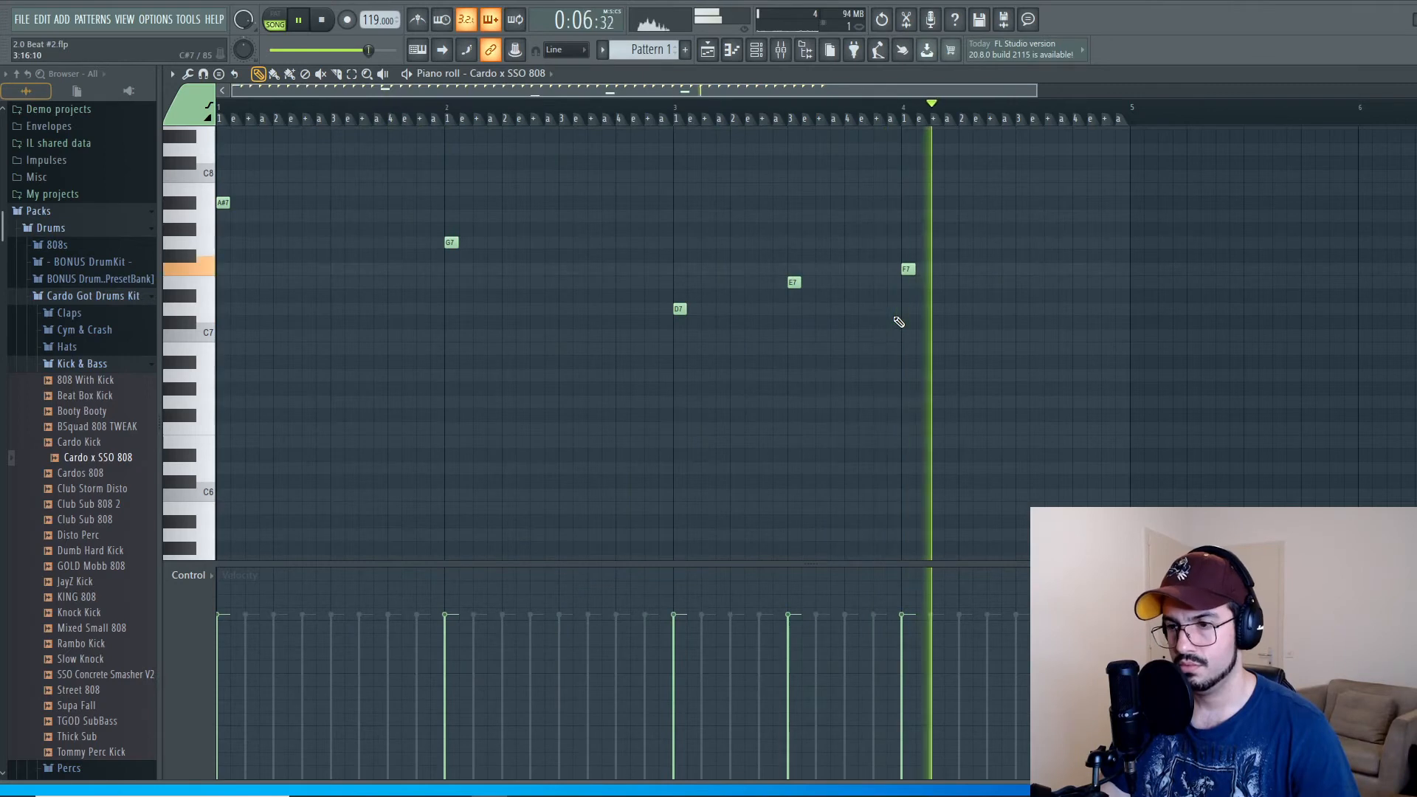
key(space)
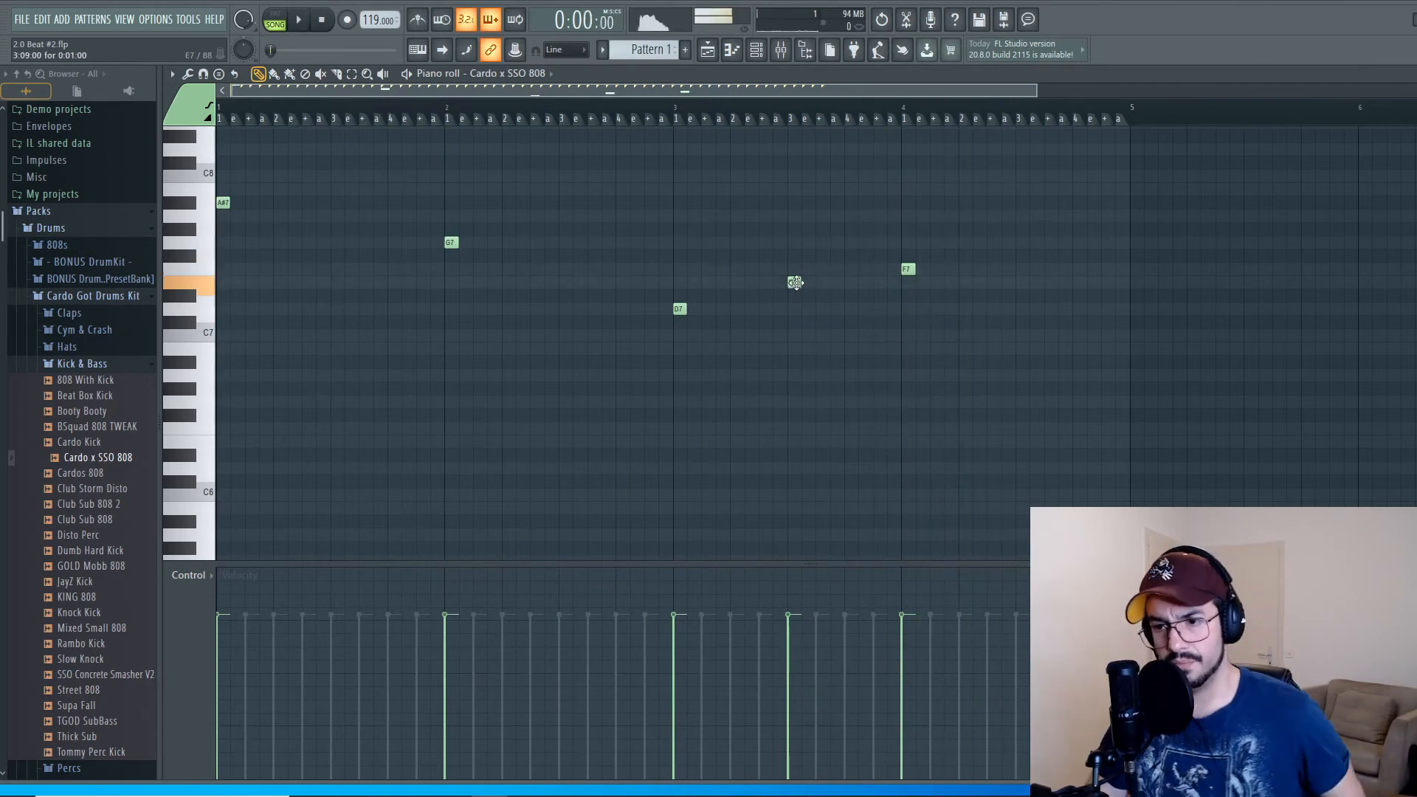
Step: Delete the E7 808 note on beat 3 of bar 3 and replay the arrangement
double_click(795, 283)
click(801, 304)
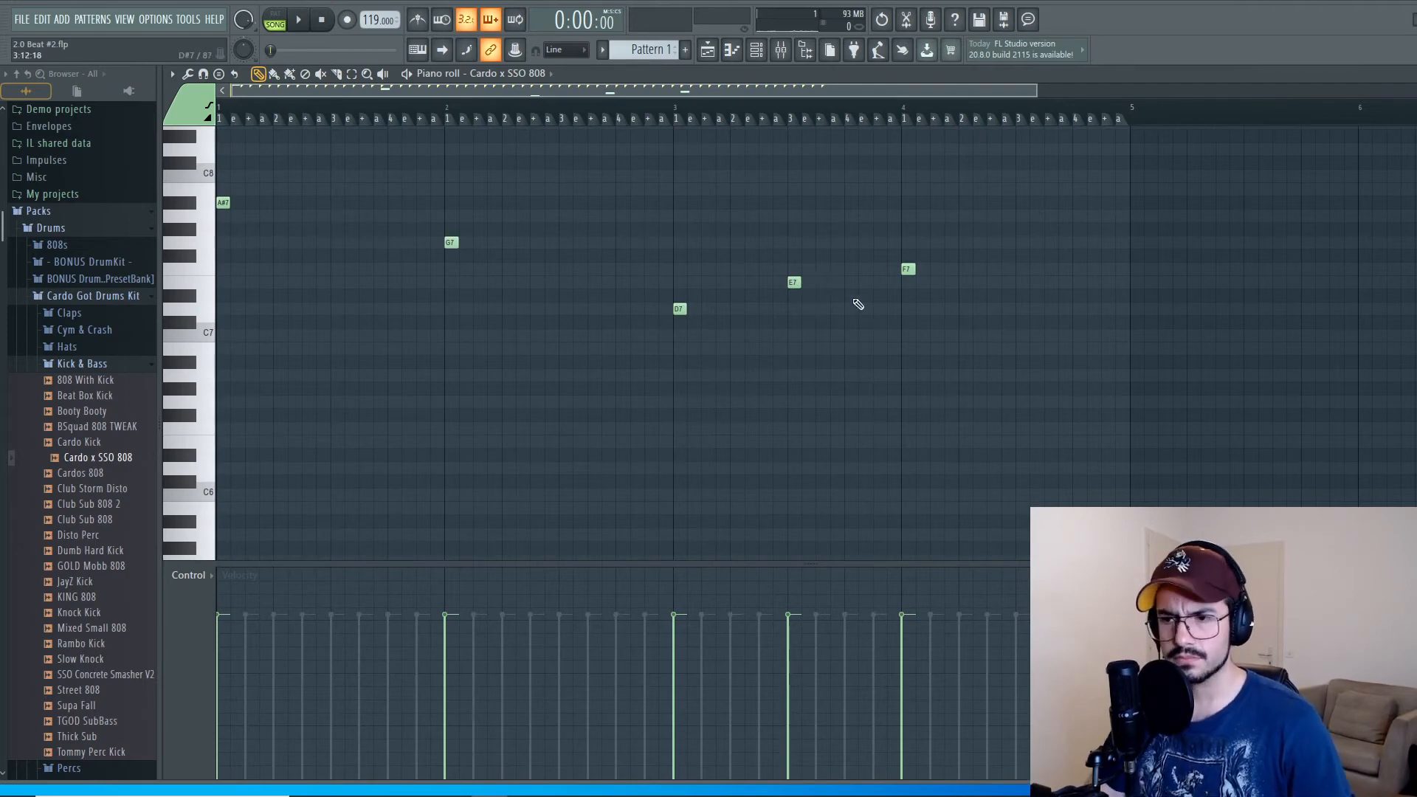
right_click(793, 282)
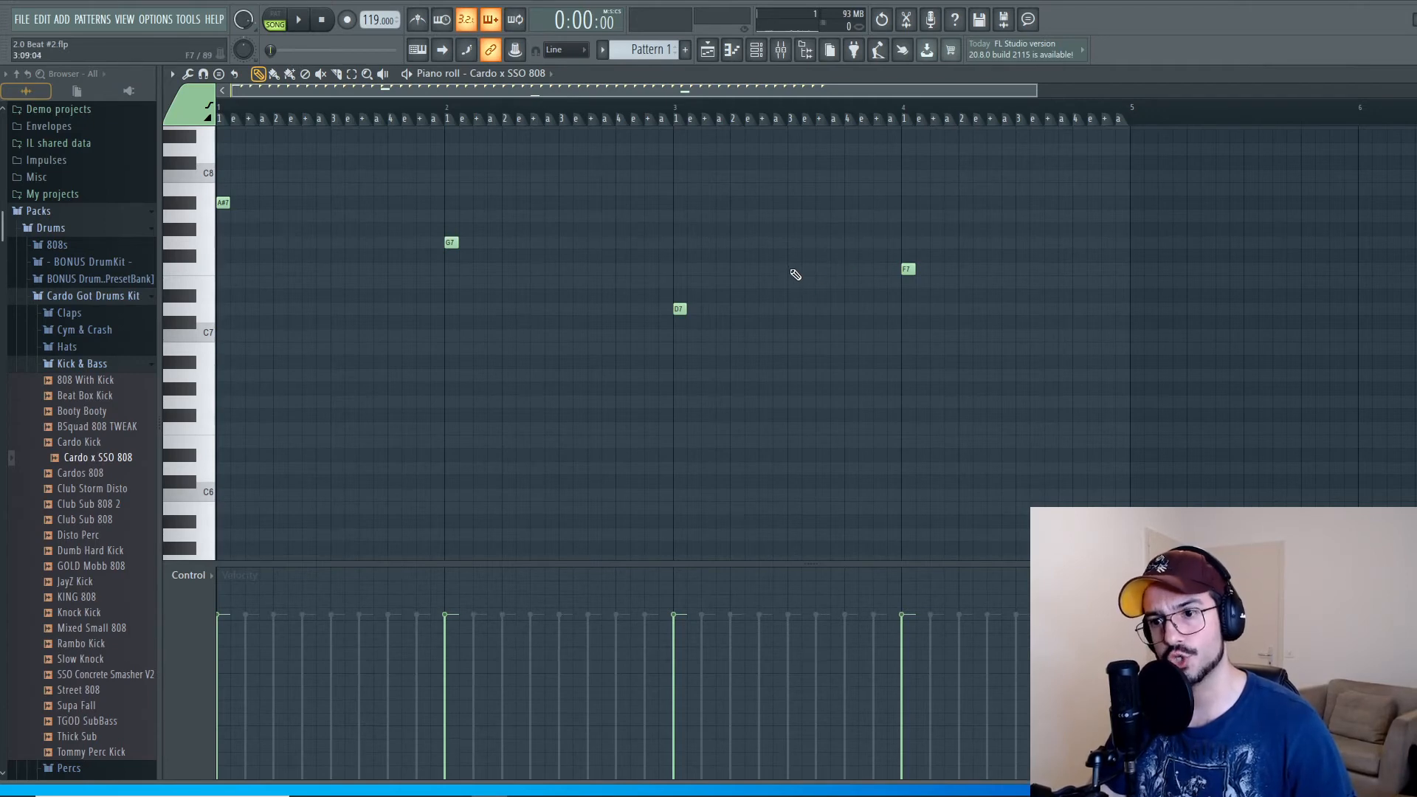
key(space)
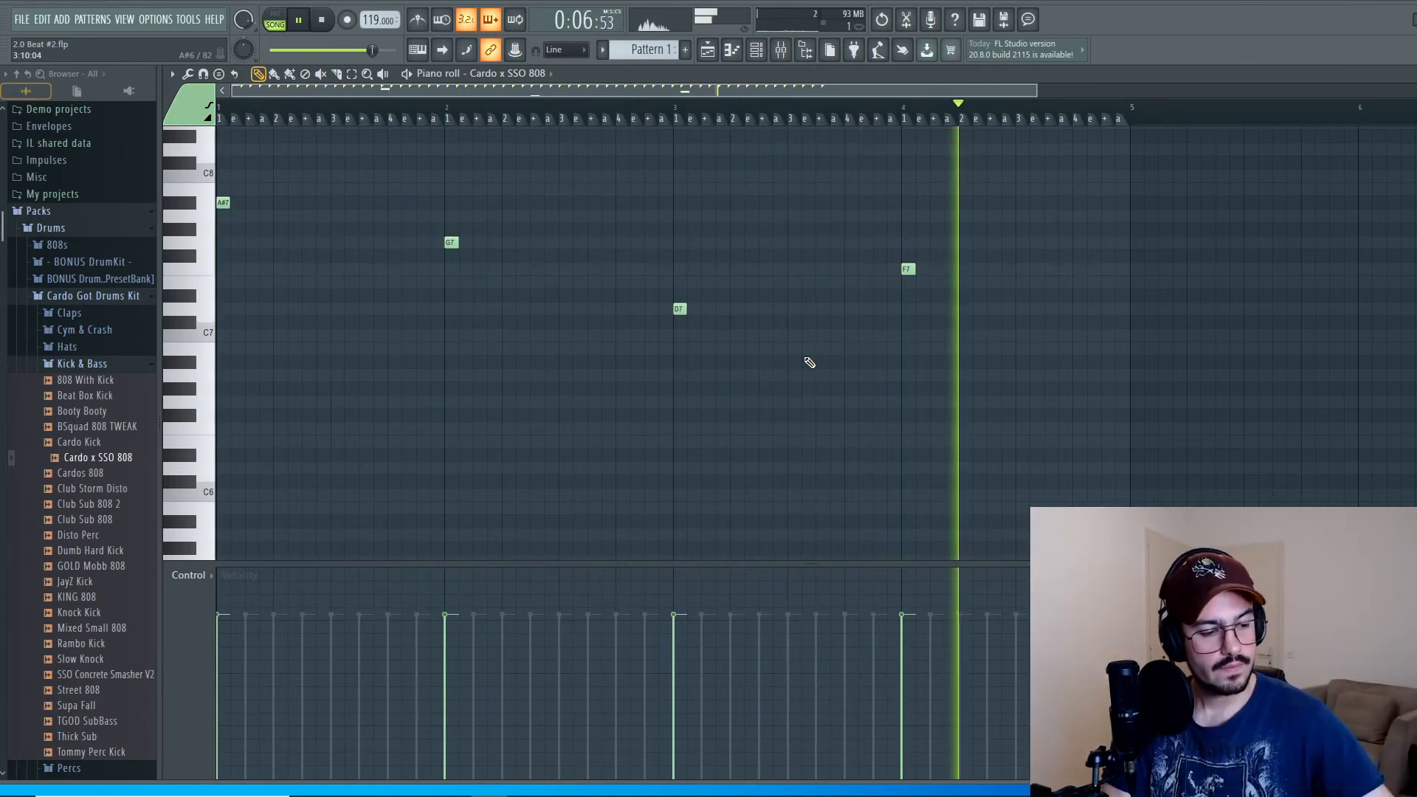
key(space)
Step: Transpose all four 808 notes down two octaves and replay the arrangement
drag(1035, 471, 222, 129)
scroll(493, 288, down, 2)
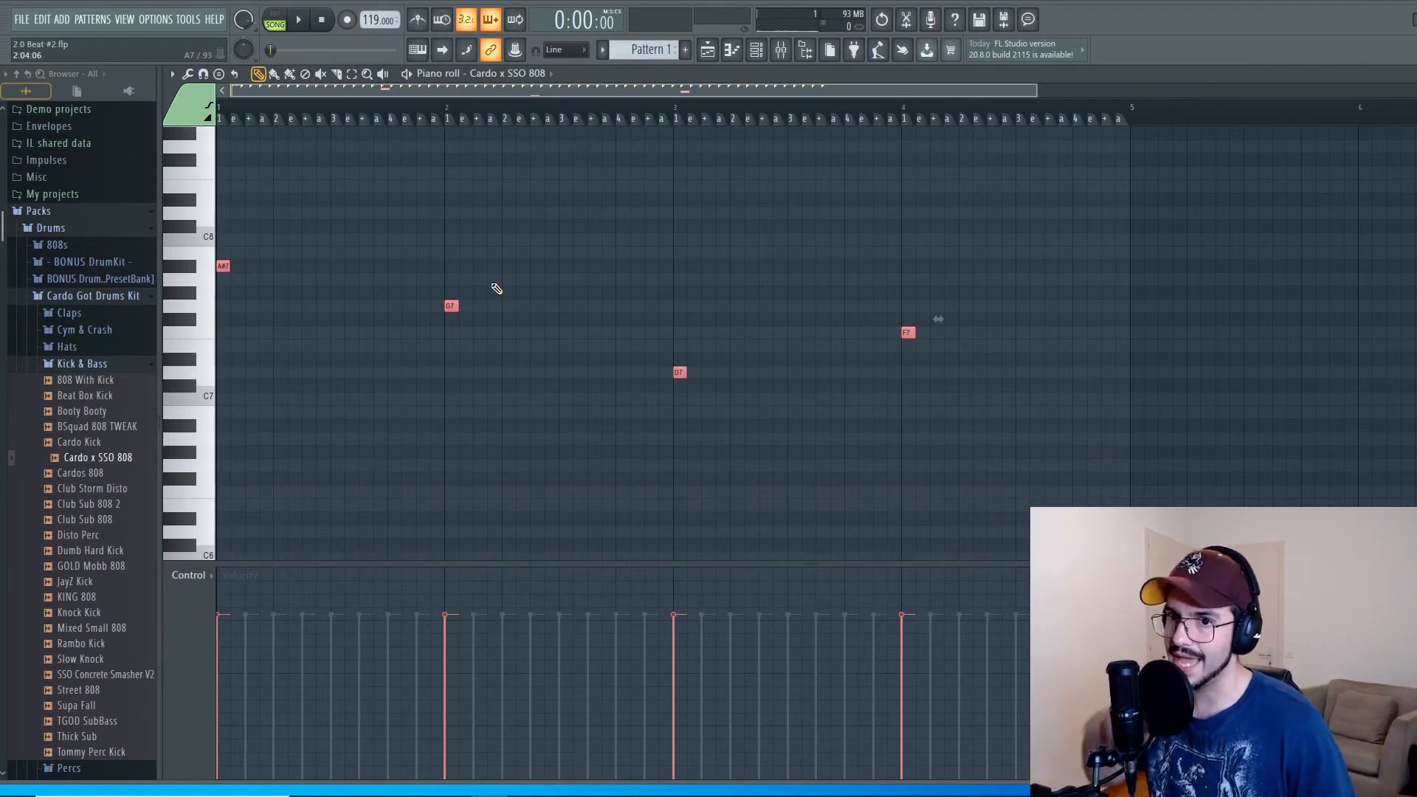
key(ctrl+Down)
key(ctrl+Down)
scroll(684, 285, down, 5)
key(space)
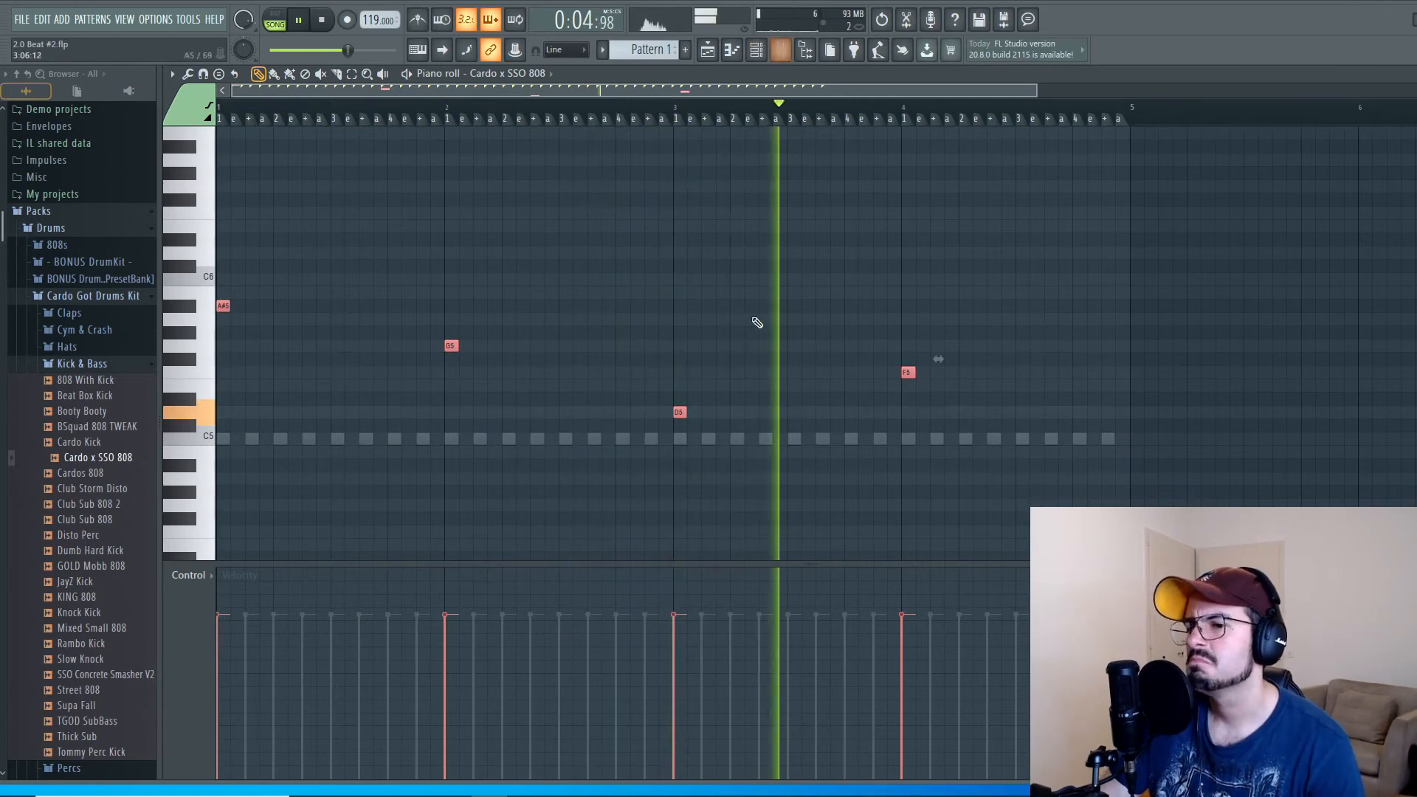
key(space)
Step: Try the 808 note at the start of bar 3 at D#5, then return it to D5 and replay
mouse_move(678, 411)
mouse_down()
mouse_move(676, 383)
mouse_move(677, 411)
mouse_move(665, 396)
mouse_move(679, 398)
mouse_up()
key(space)
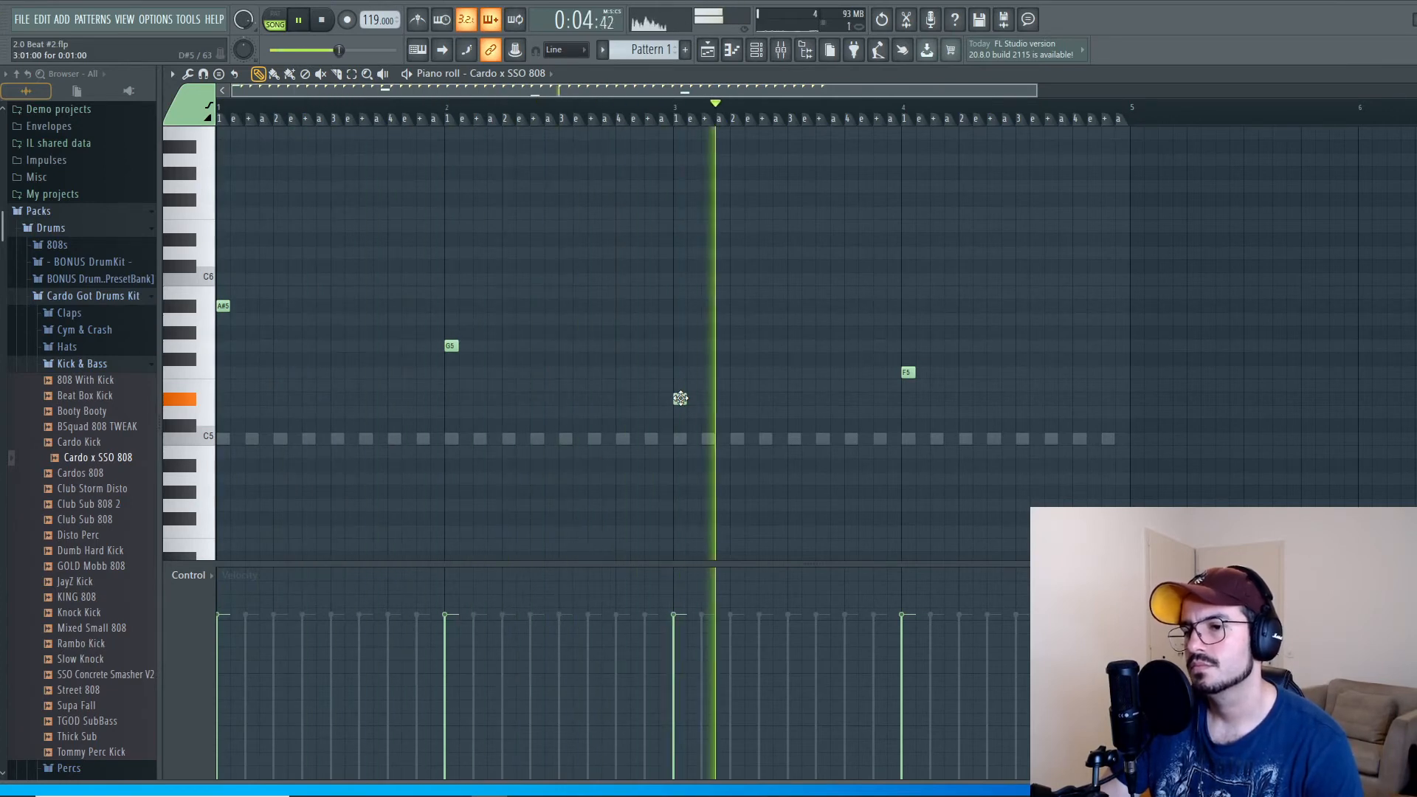
drag(680, 398, 680, 411)
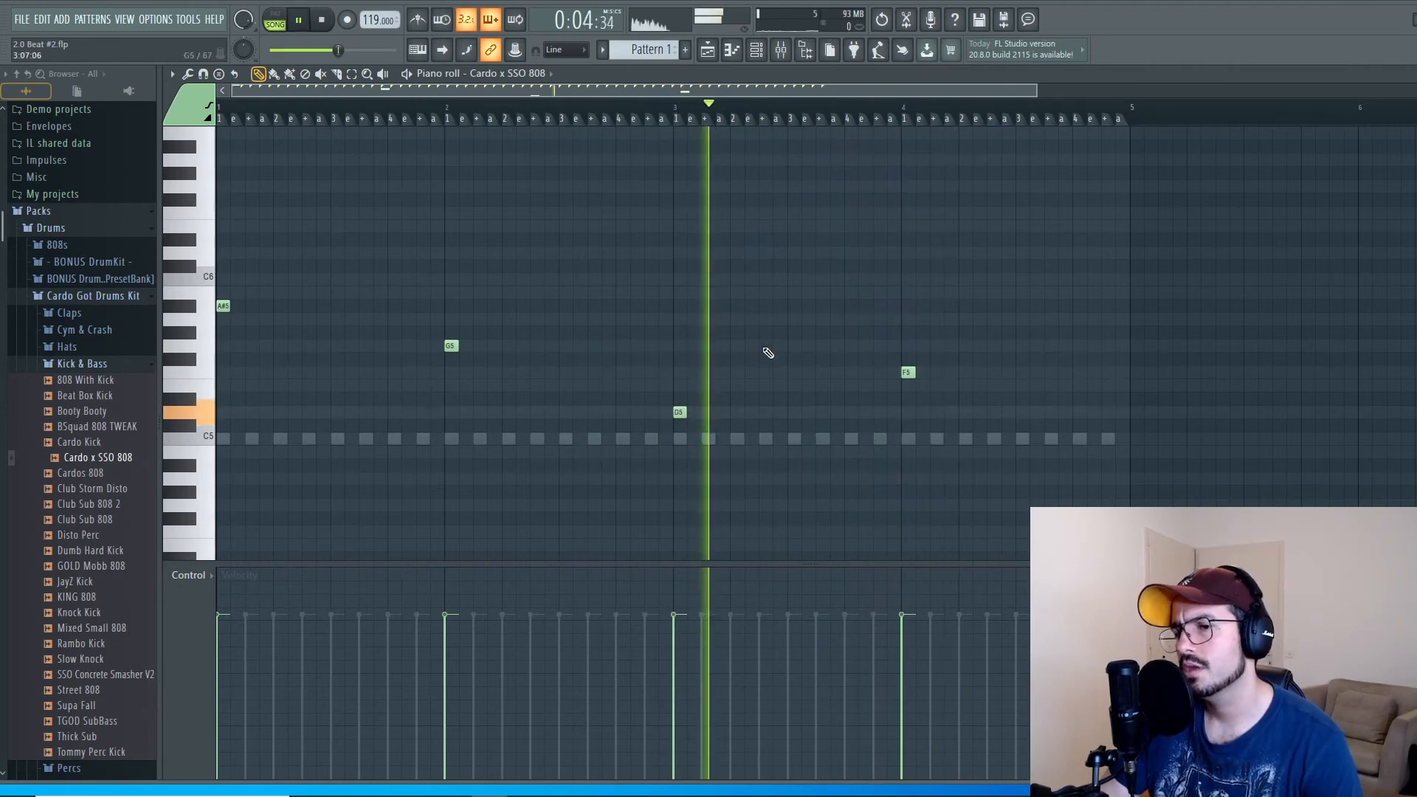
key(space)
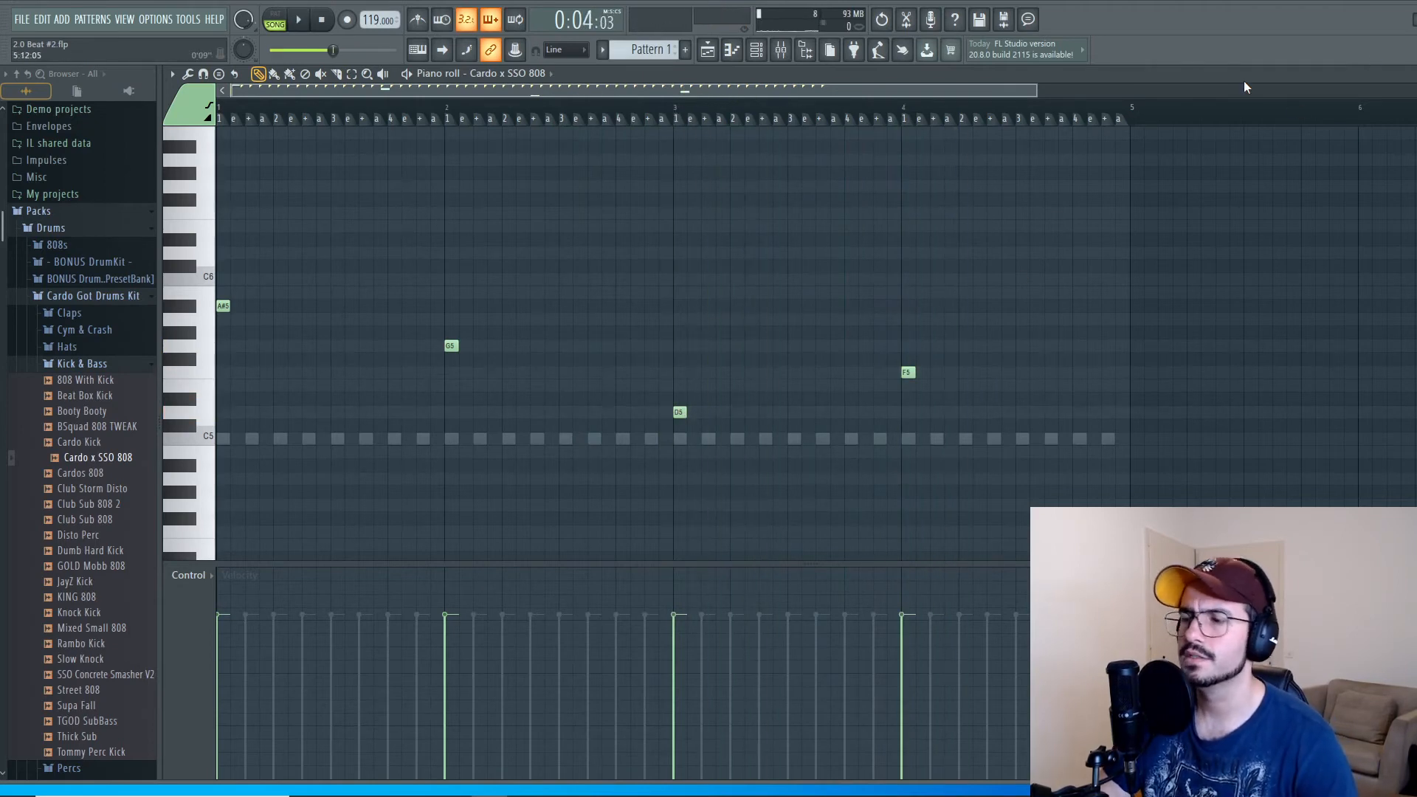
Step: Close the piano roll, reset Full Track #2's channel volume to its default, and play the arrangement
key(Escape)
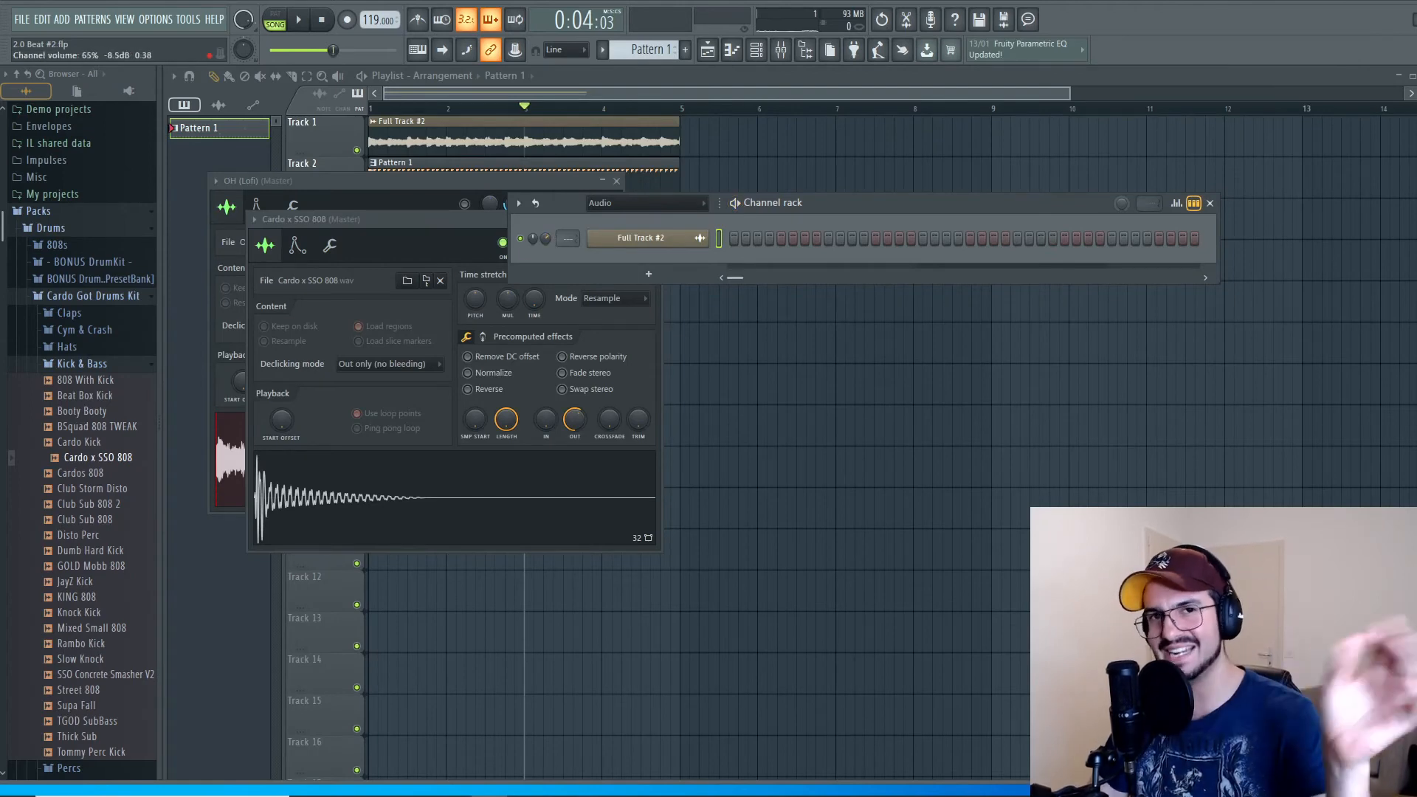
right_click(548, 236)
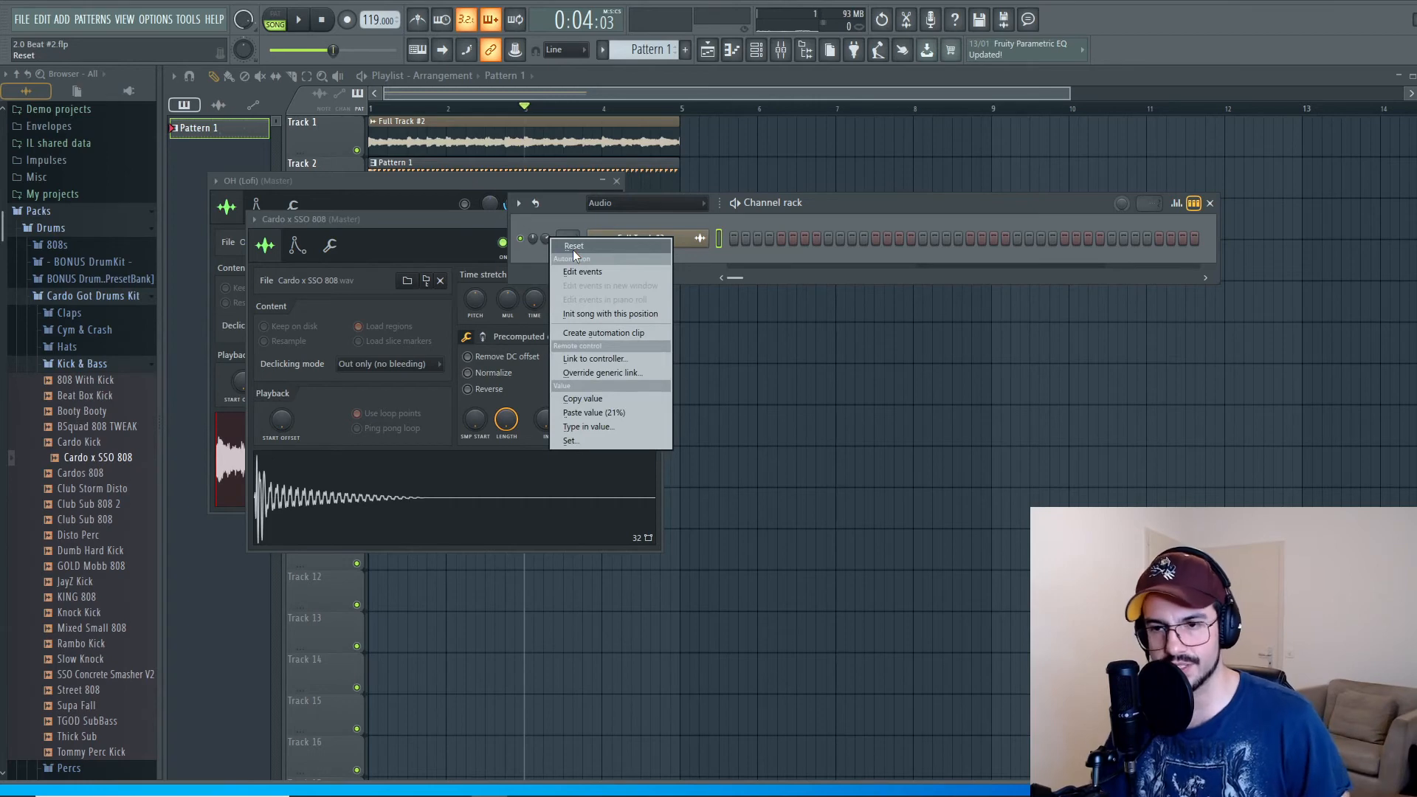
click(573, 249)
key(space)
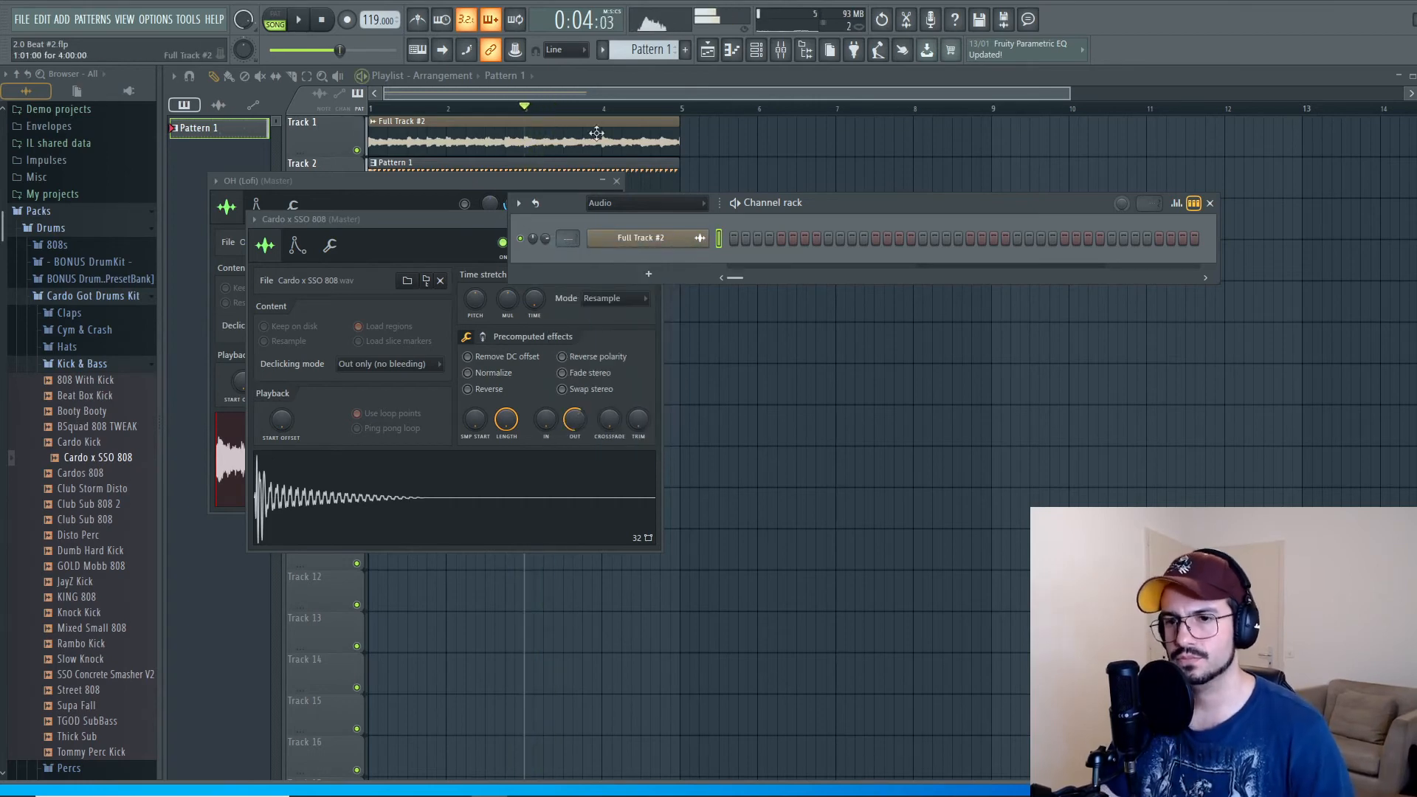
key(space)
Step: Show the Unsorted channels, unmute the drum channels, and open the Cardo x SSO 808 piano roll
click(650, 211)
click(658, 254)
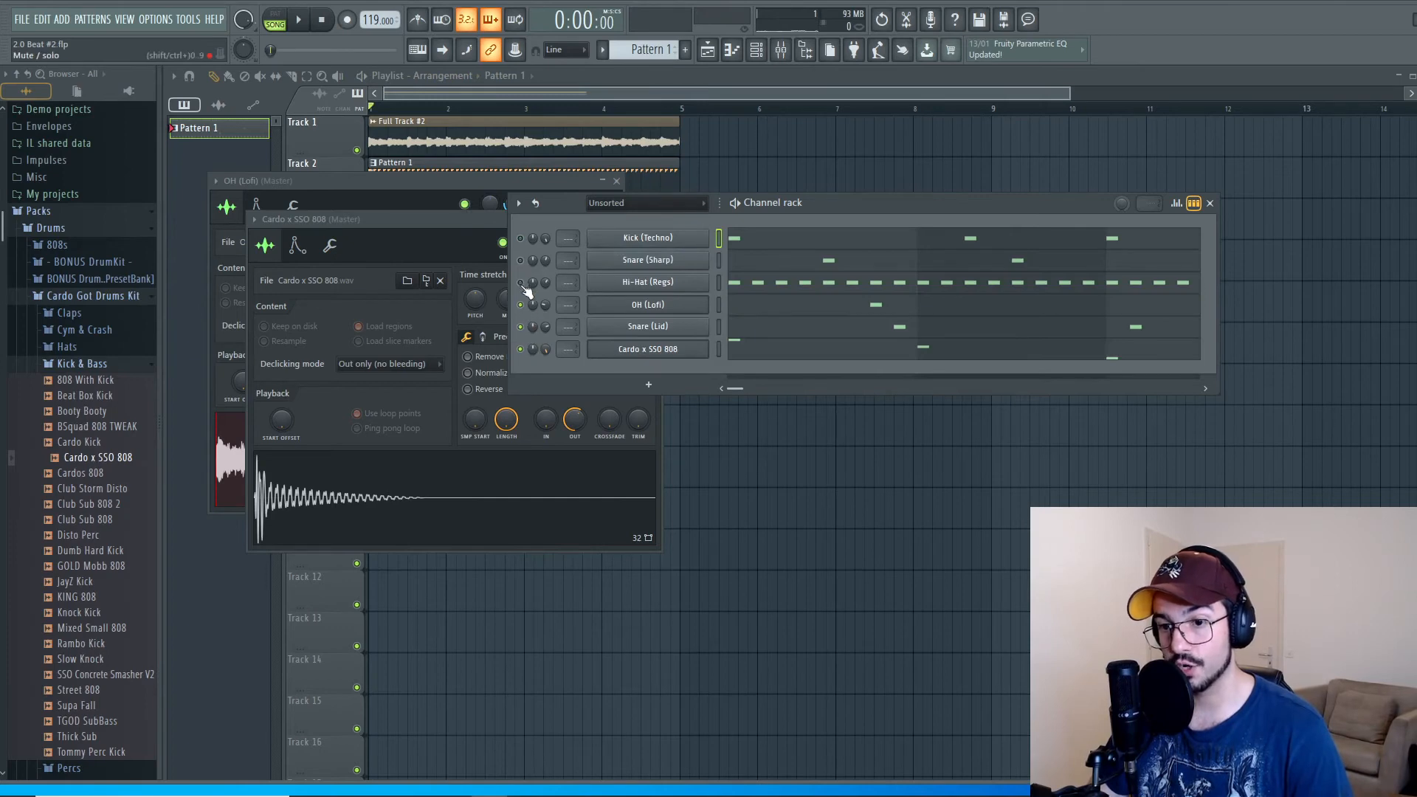
click(521, 238)
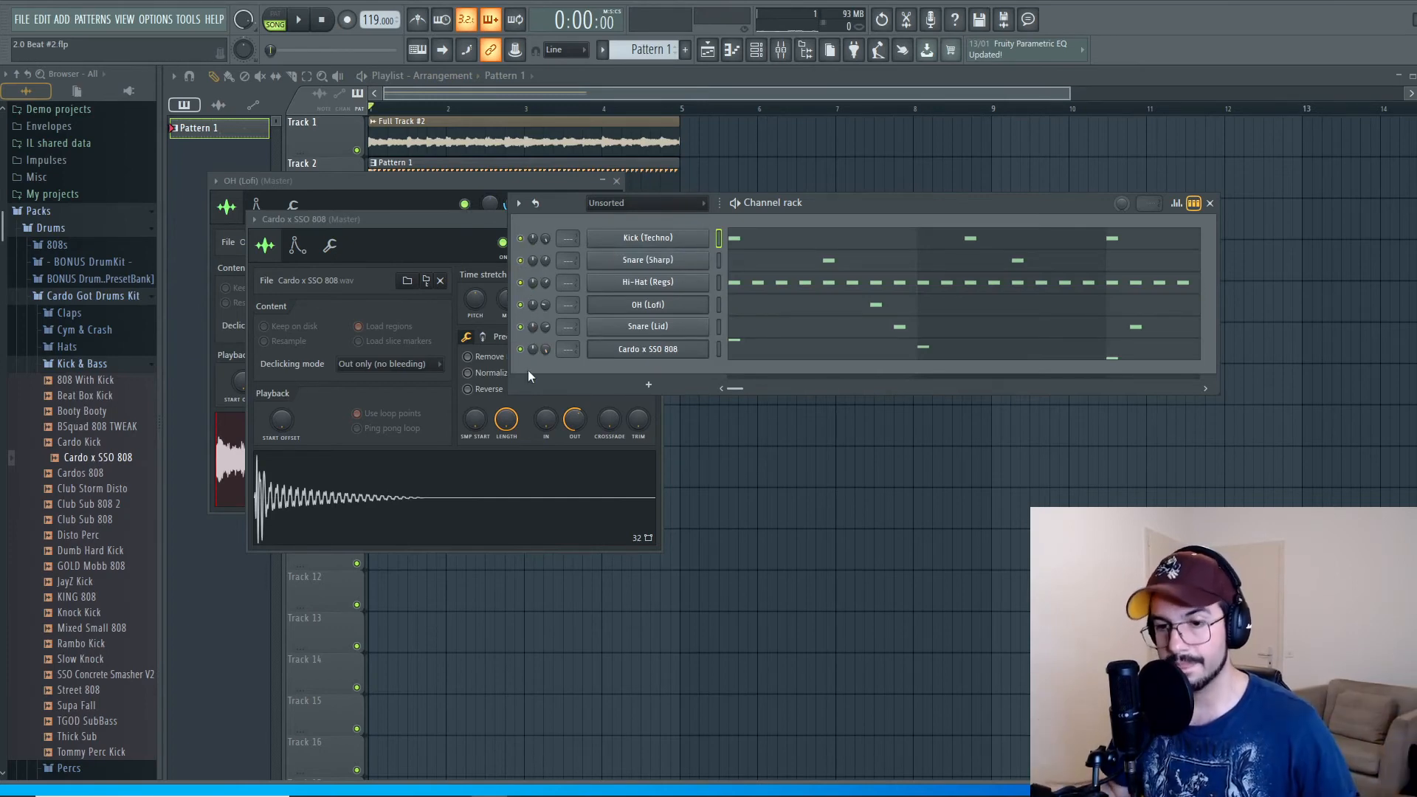
right_click(670, 346)
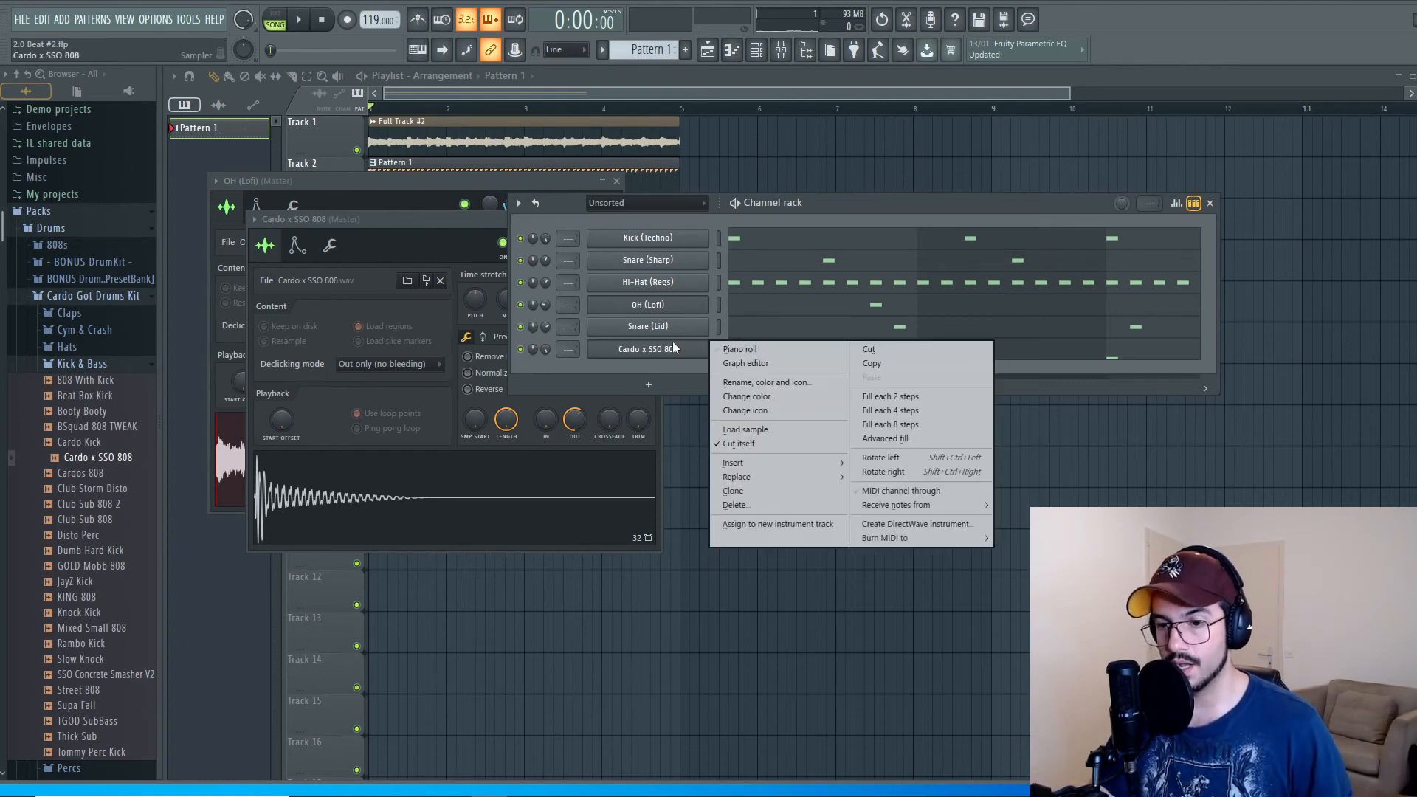
click(744, 348)
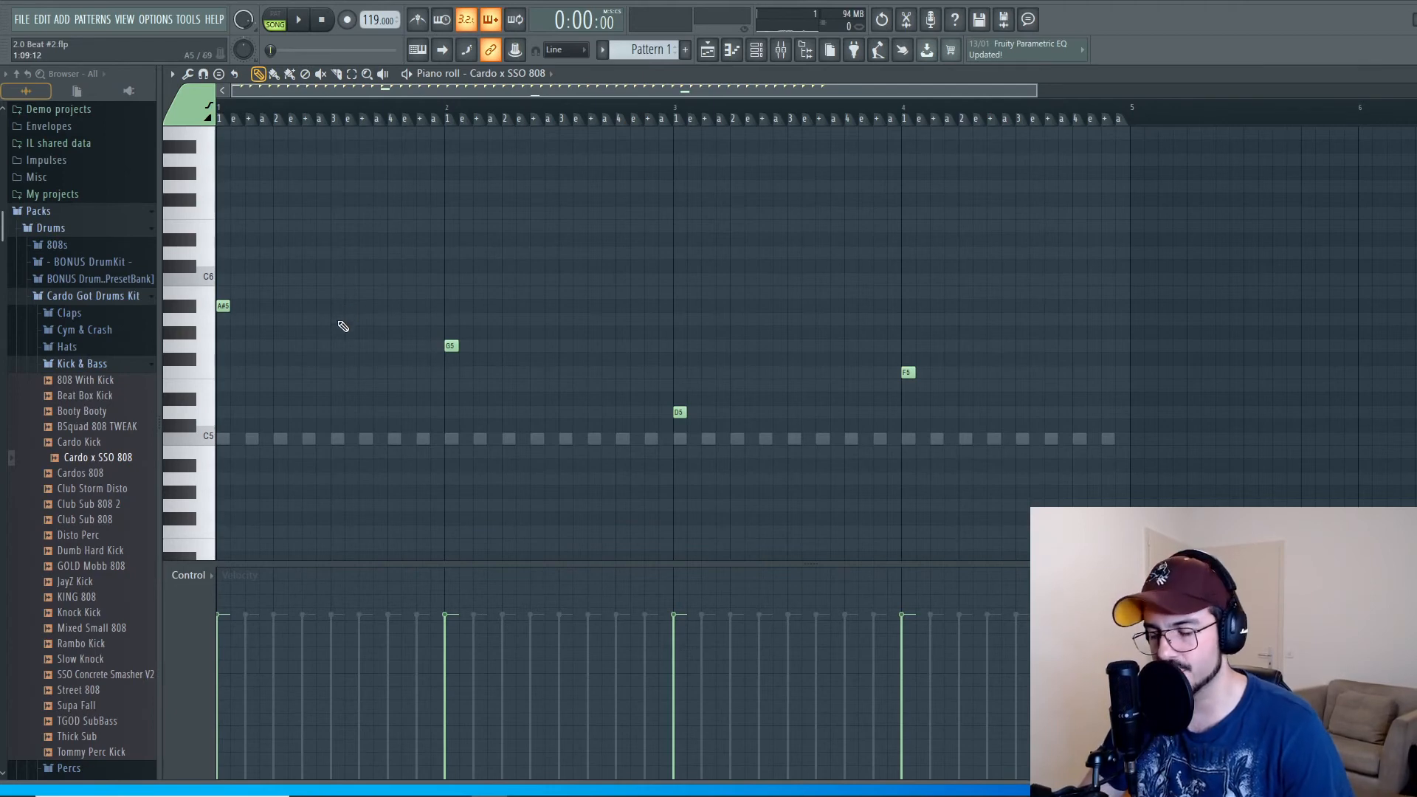
Step: Add an A#5 808 note on the "and" of beat 4 in bar 1, checking it against the drums
key(space)
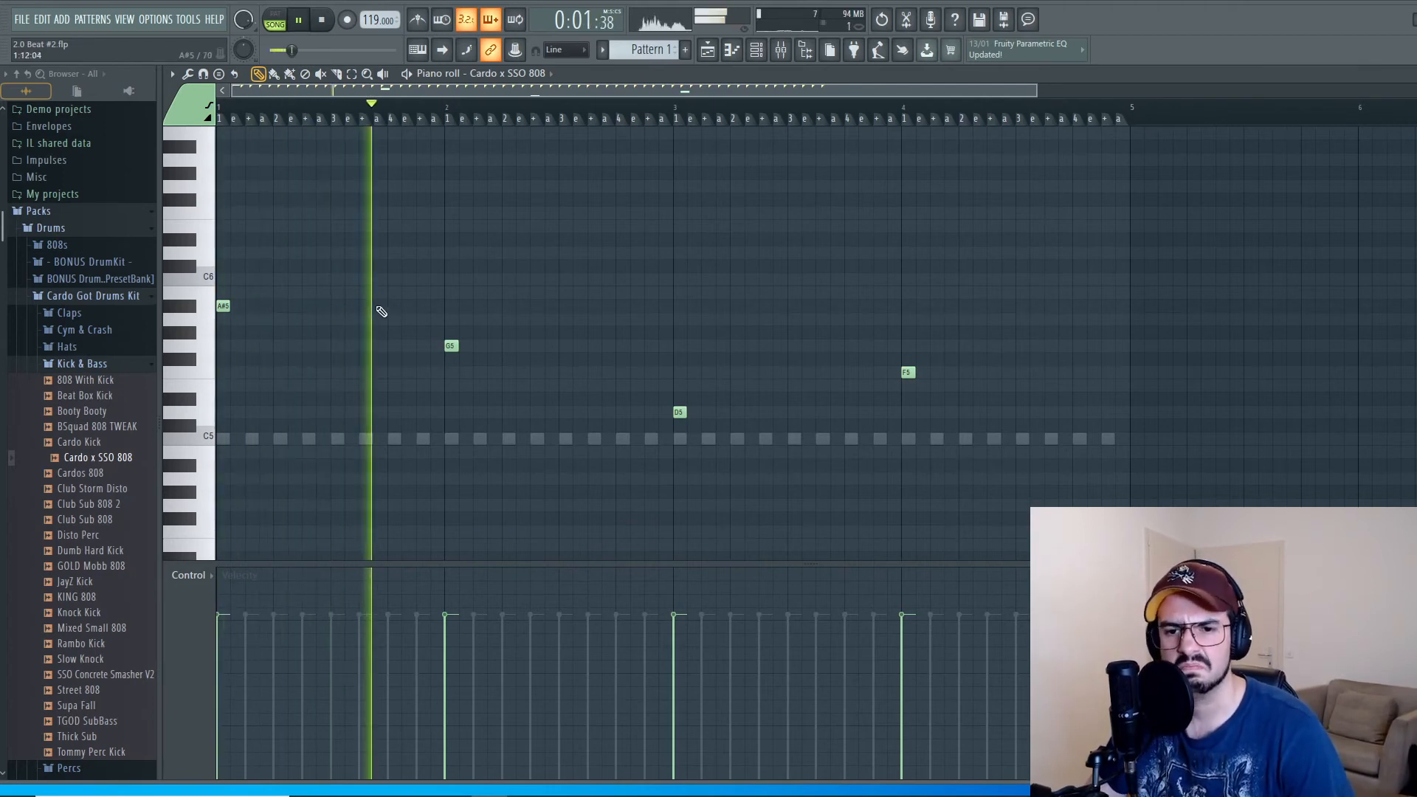
key(space)
key(space)
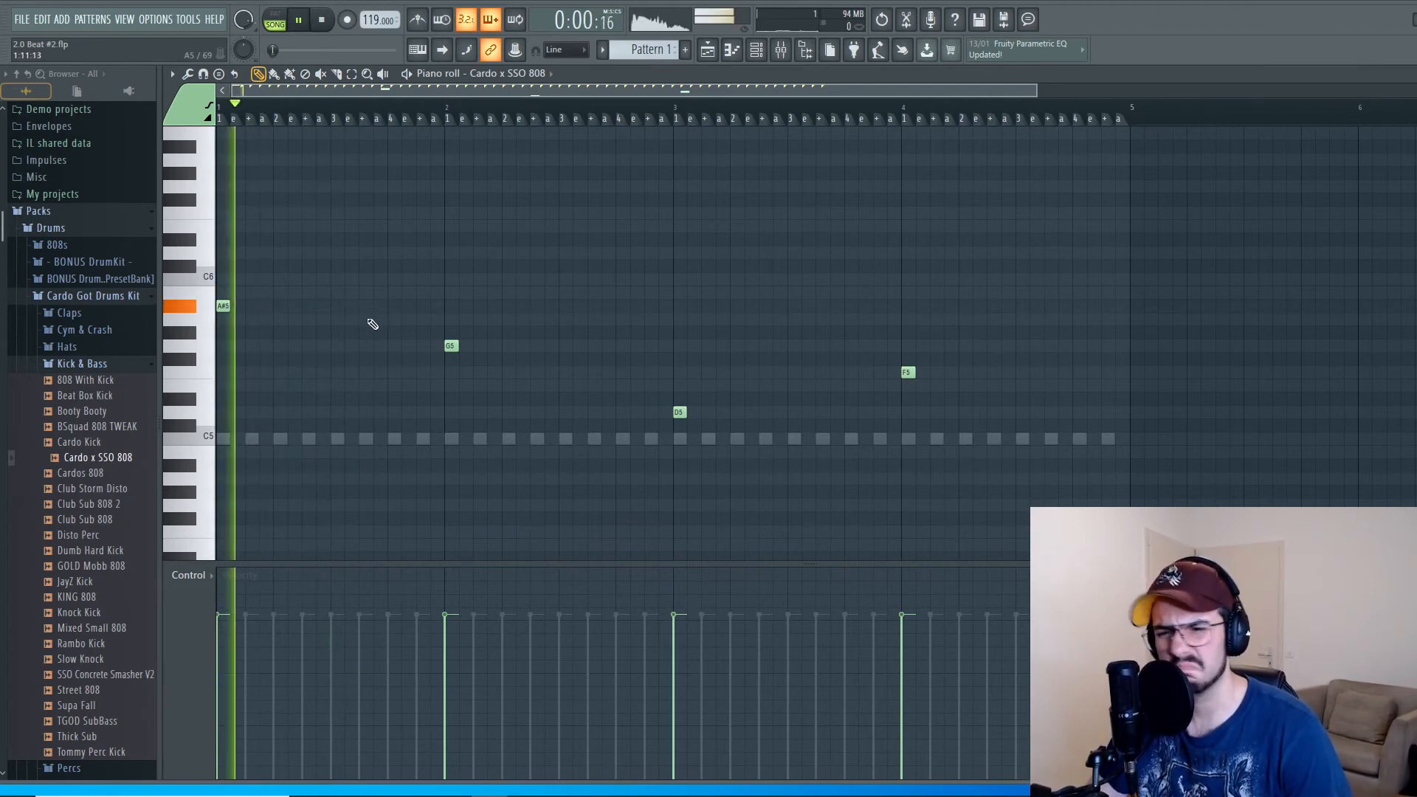
click(394, 306)
key(space)
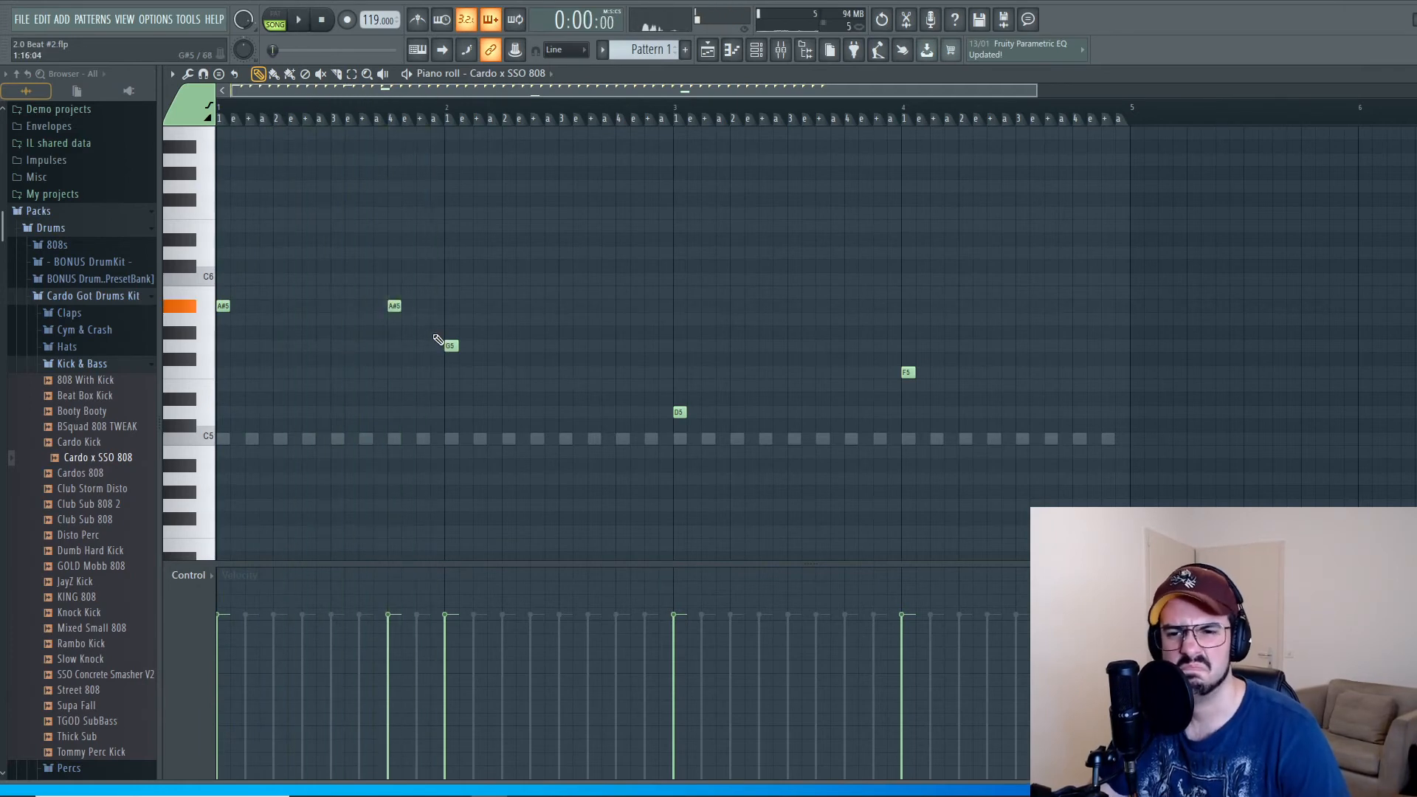
drag(394, 306, 421, 305)
key(space)
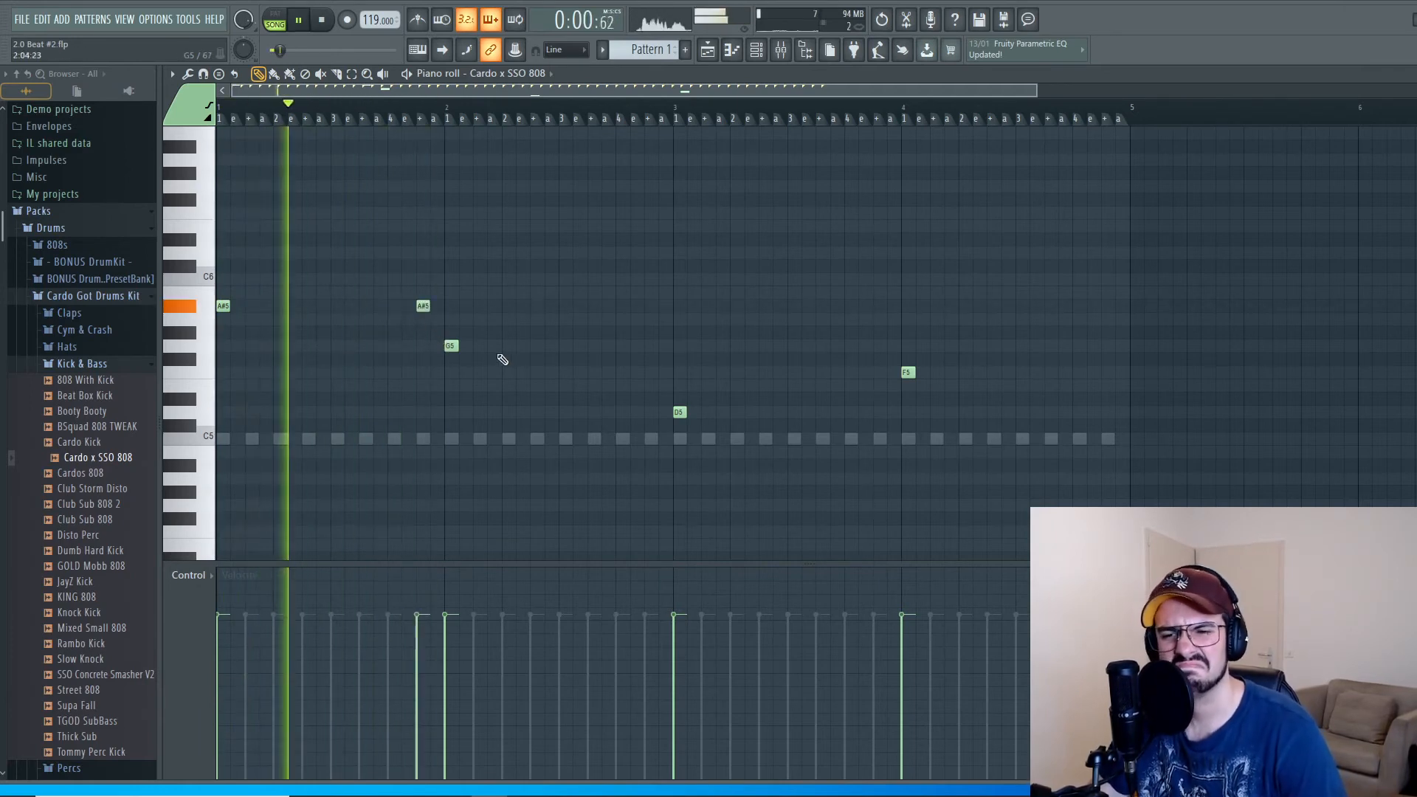
key(space)
Step: Add G5 808 notes on the "and" of beat 2 and on beat 4 of bar 2, checking them during playback
click(538, 347)
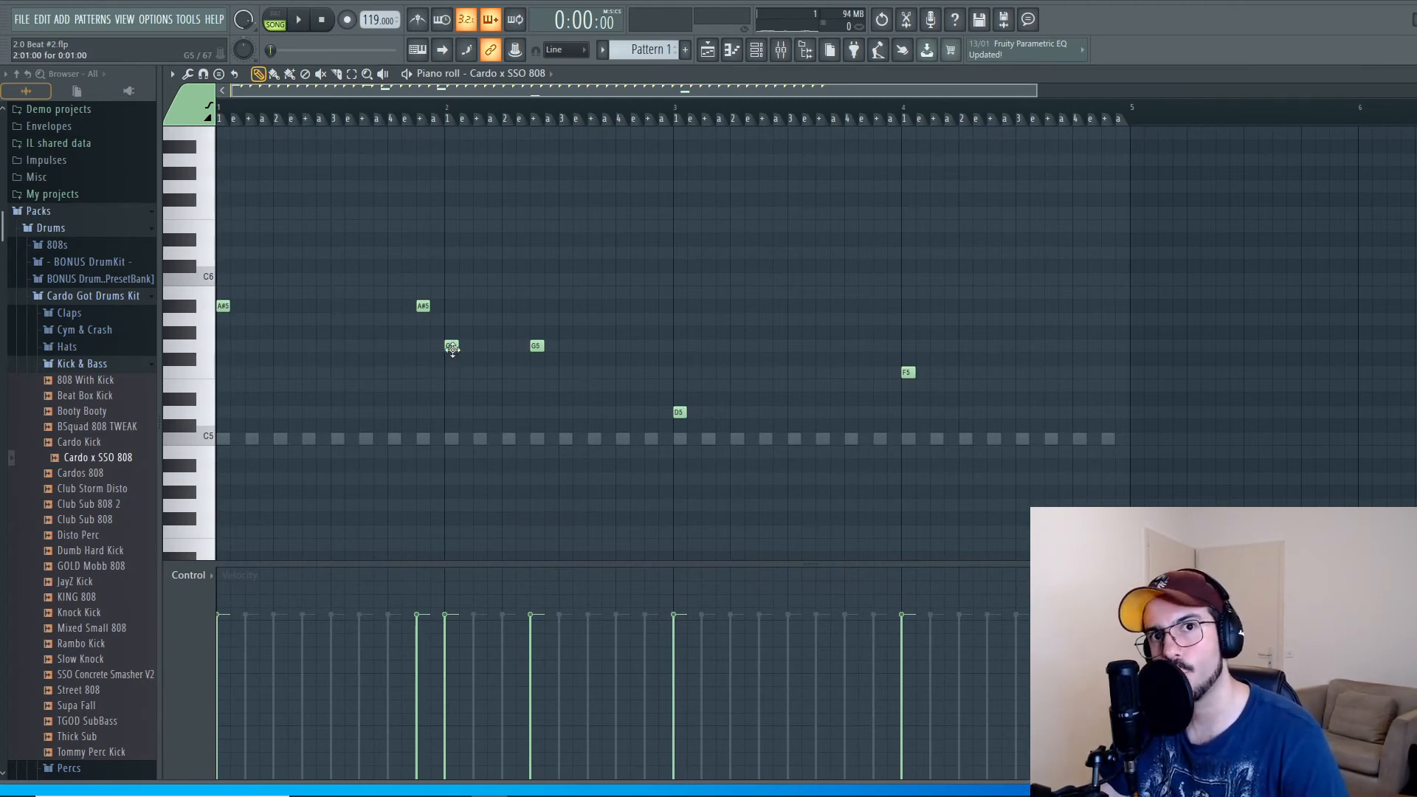
key(space)
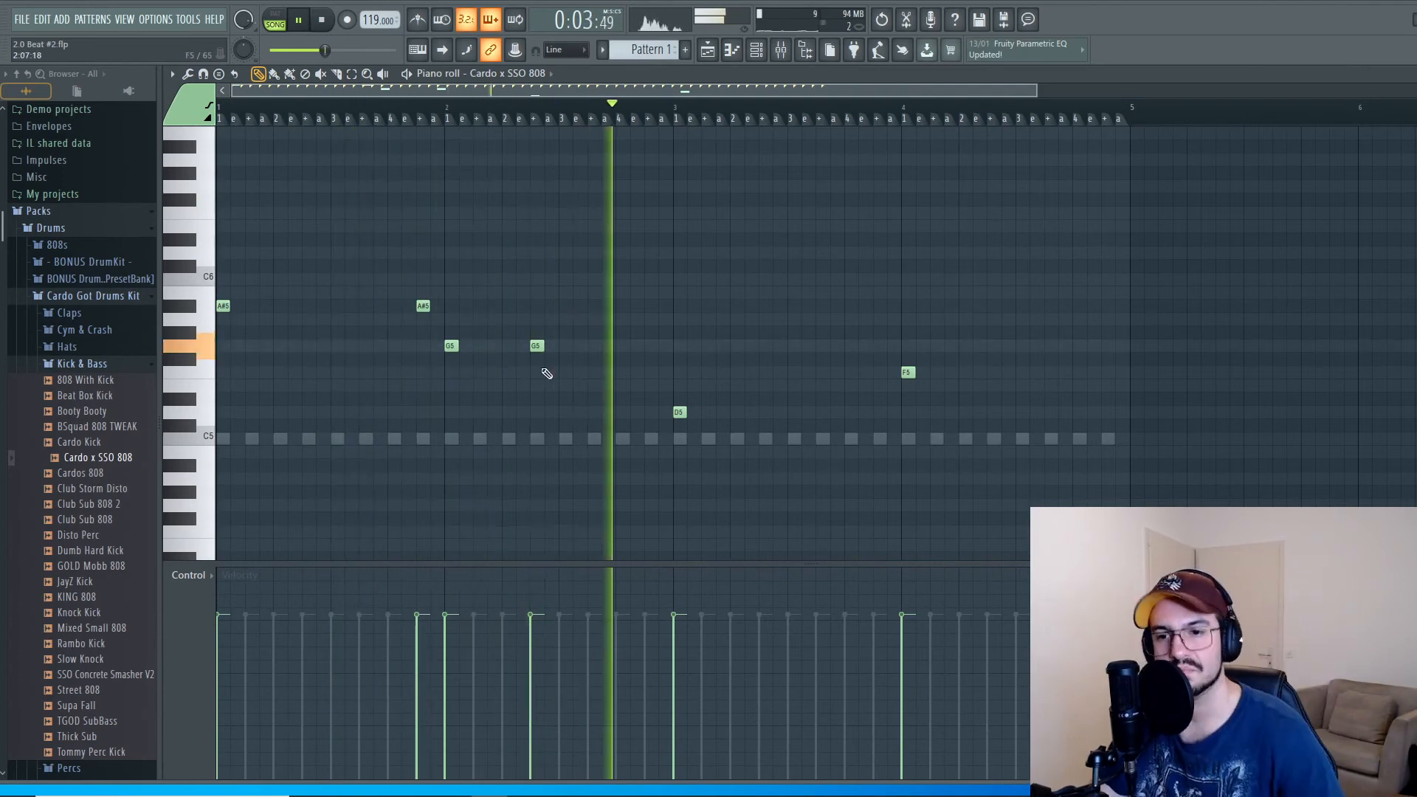
key(space)
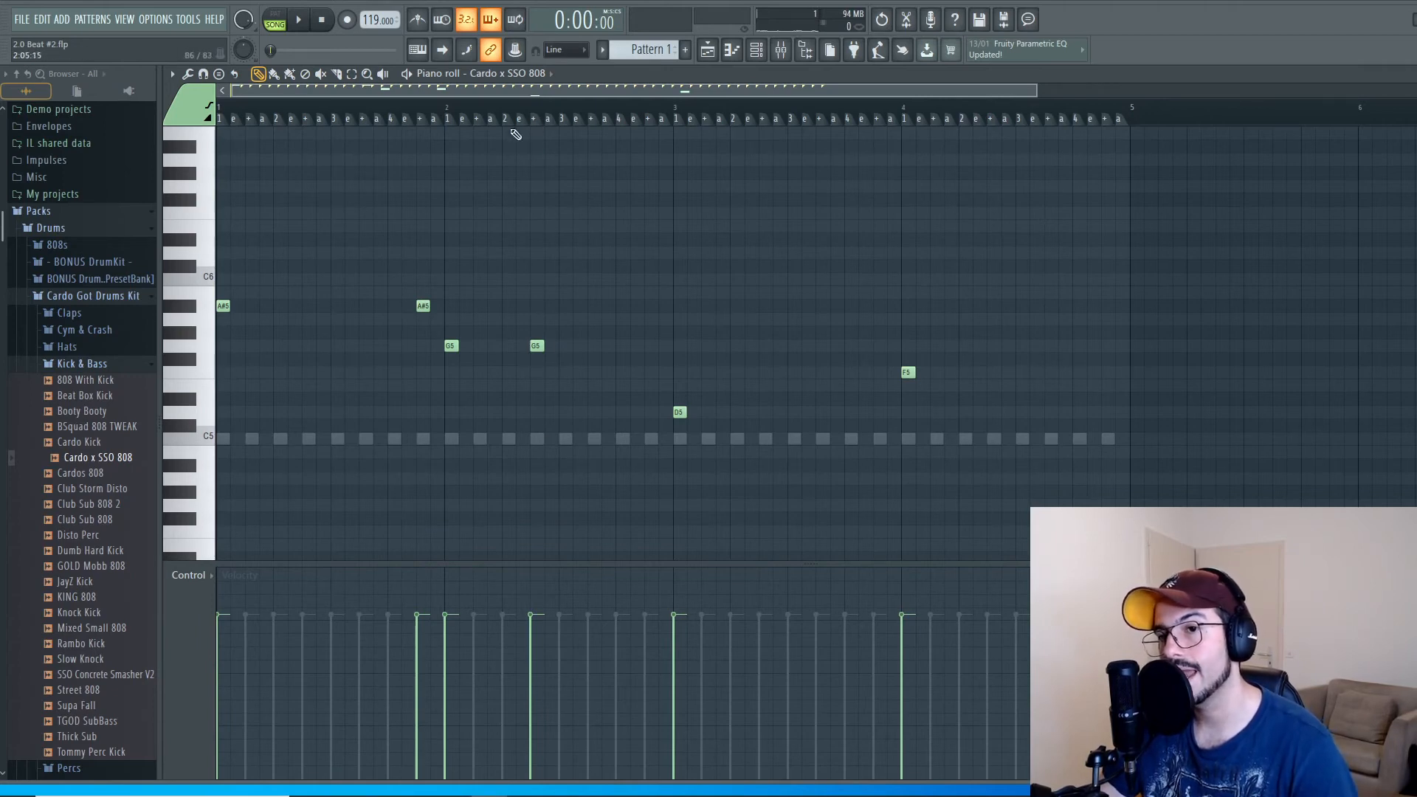
key(space)
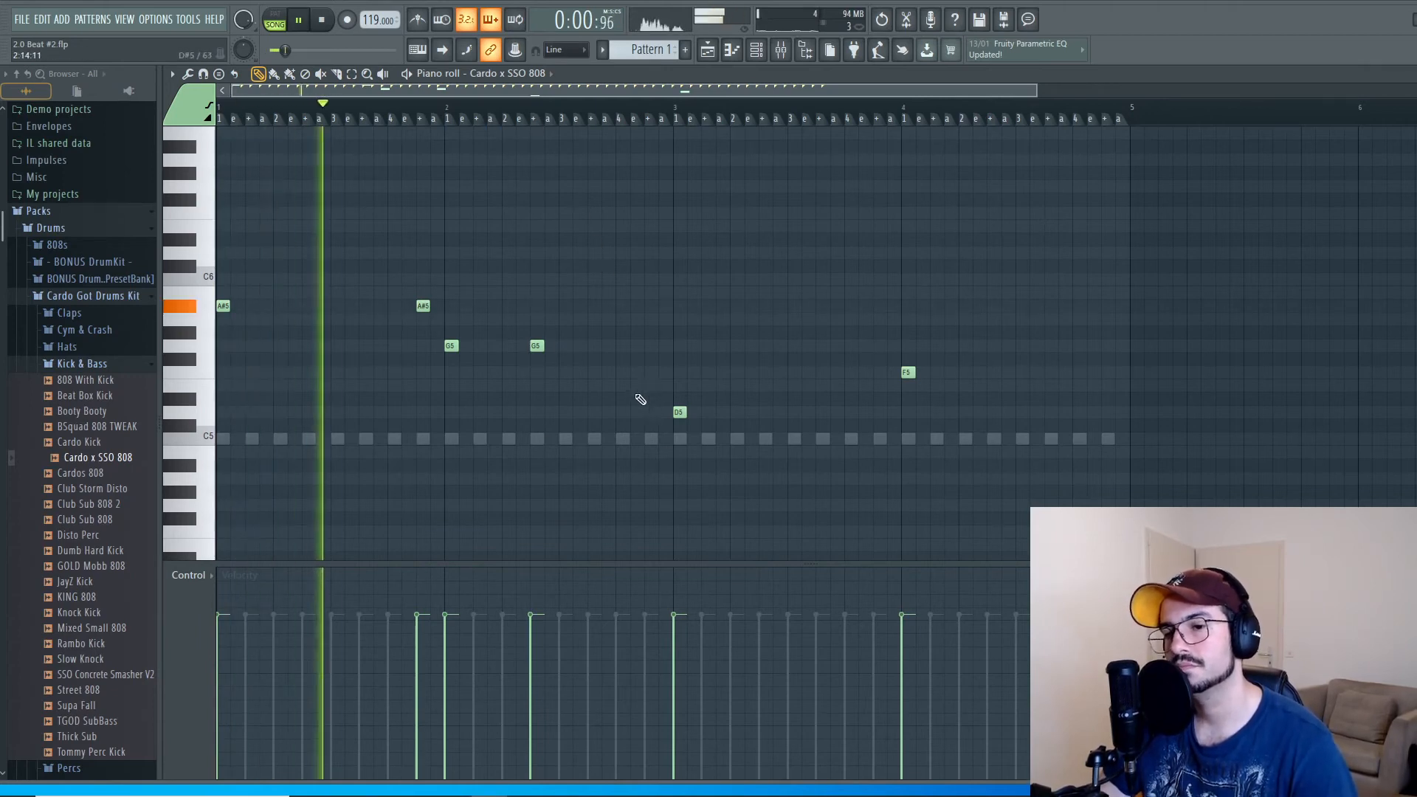
click(621, 346)
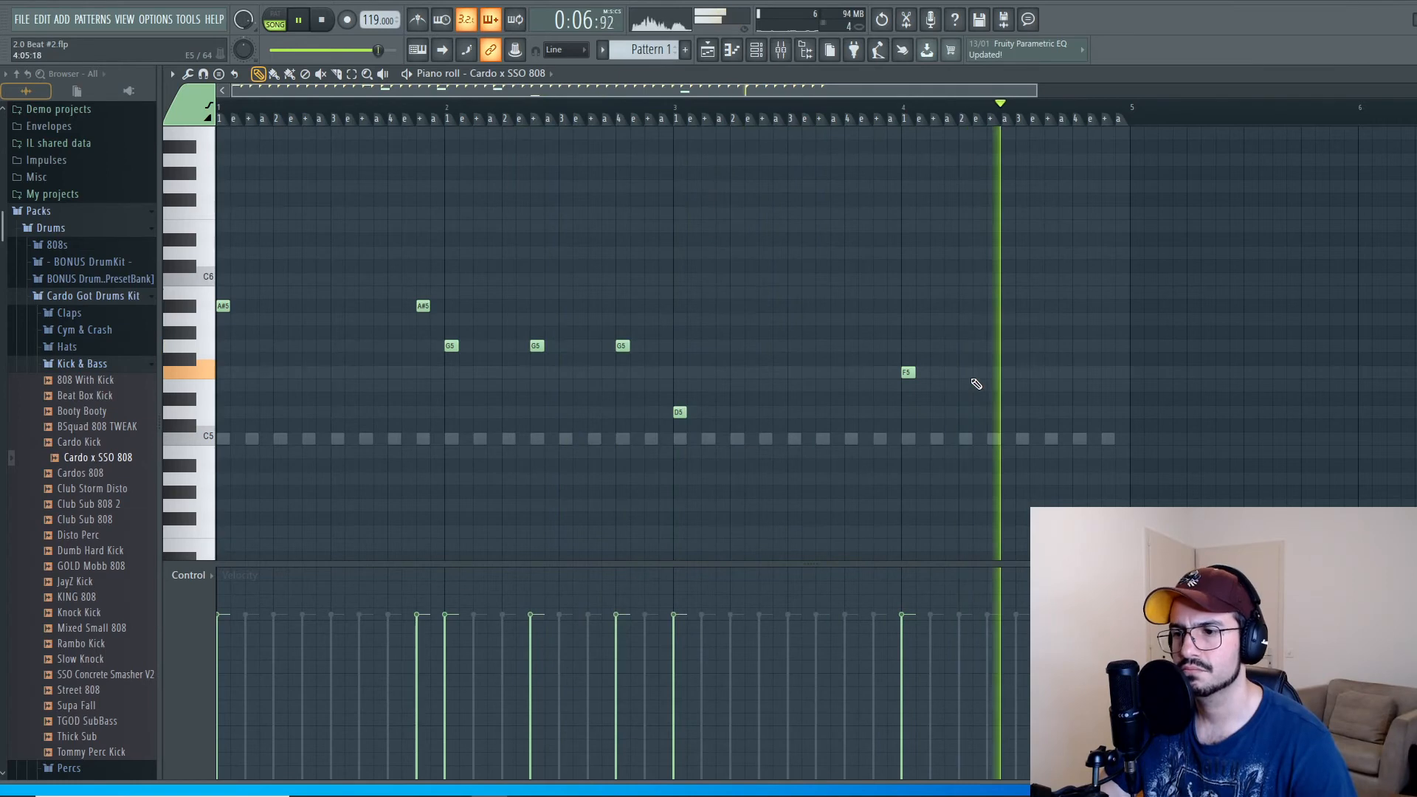
key(space)
Step: Playing from bar 3, add 808 notes D5 on bar 3's beat 3 "and", and F5 on bar 4's beat 2 "and", beat 4 and beat 4 "and"
key(space)
click(682, 110)
click(819, 412)
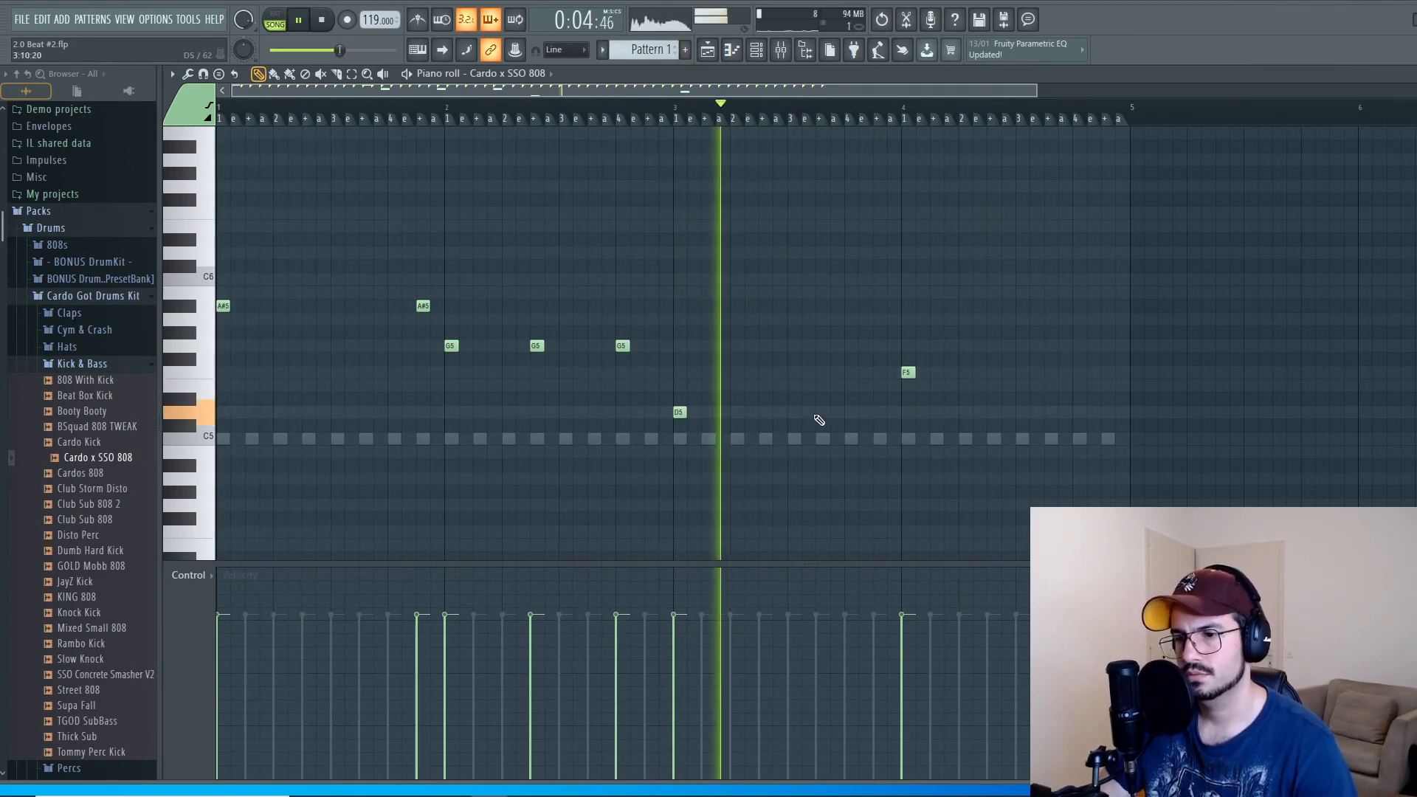
click(987, 375)
key(space)
click(1074, 373)
click(1103, 373)
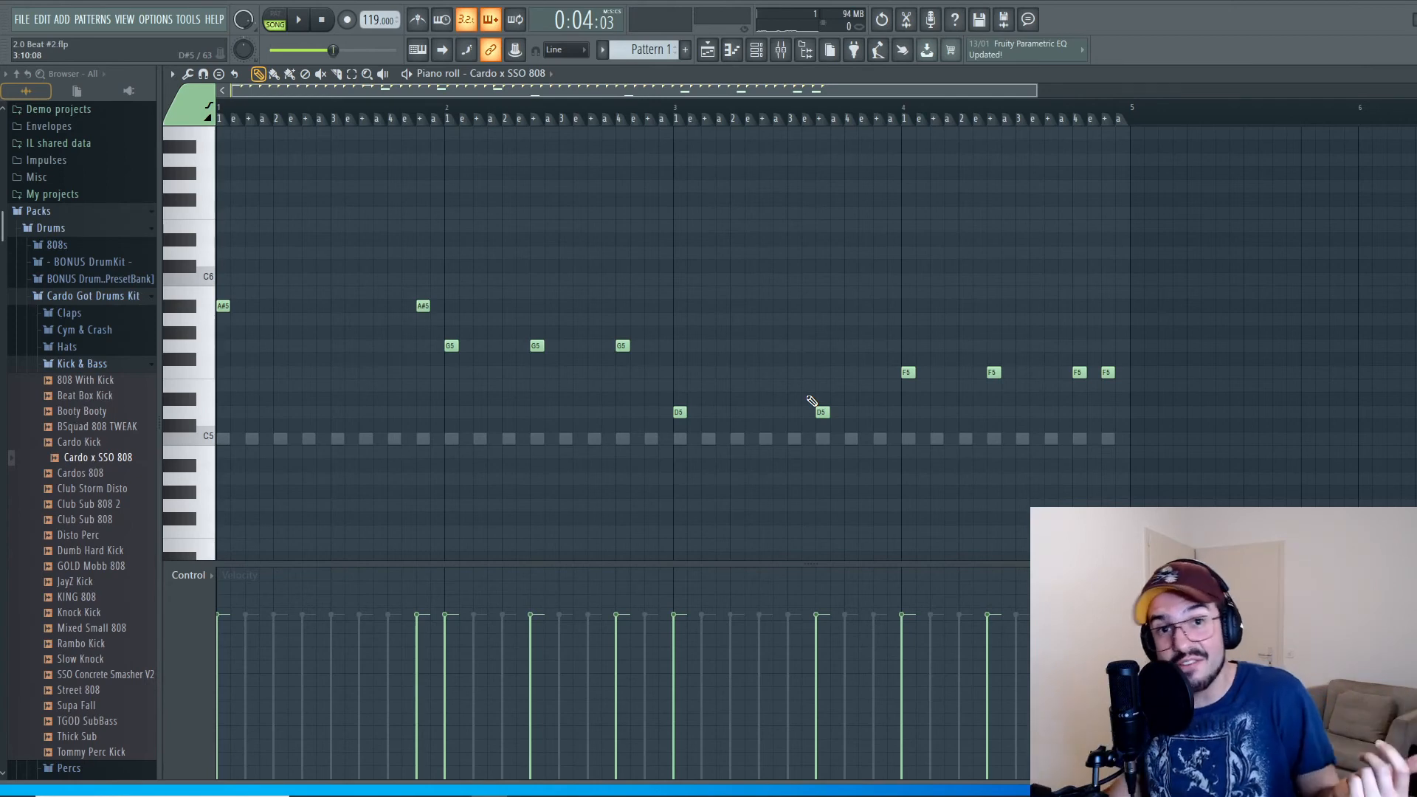
Step: Move bar 4's second F5 note one step earlier, to the "e" of beat 2, and replay from bar 4
drag(1037, 90, 977, 89)
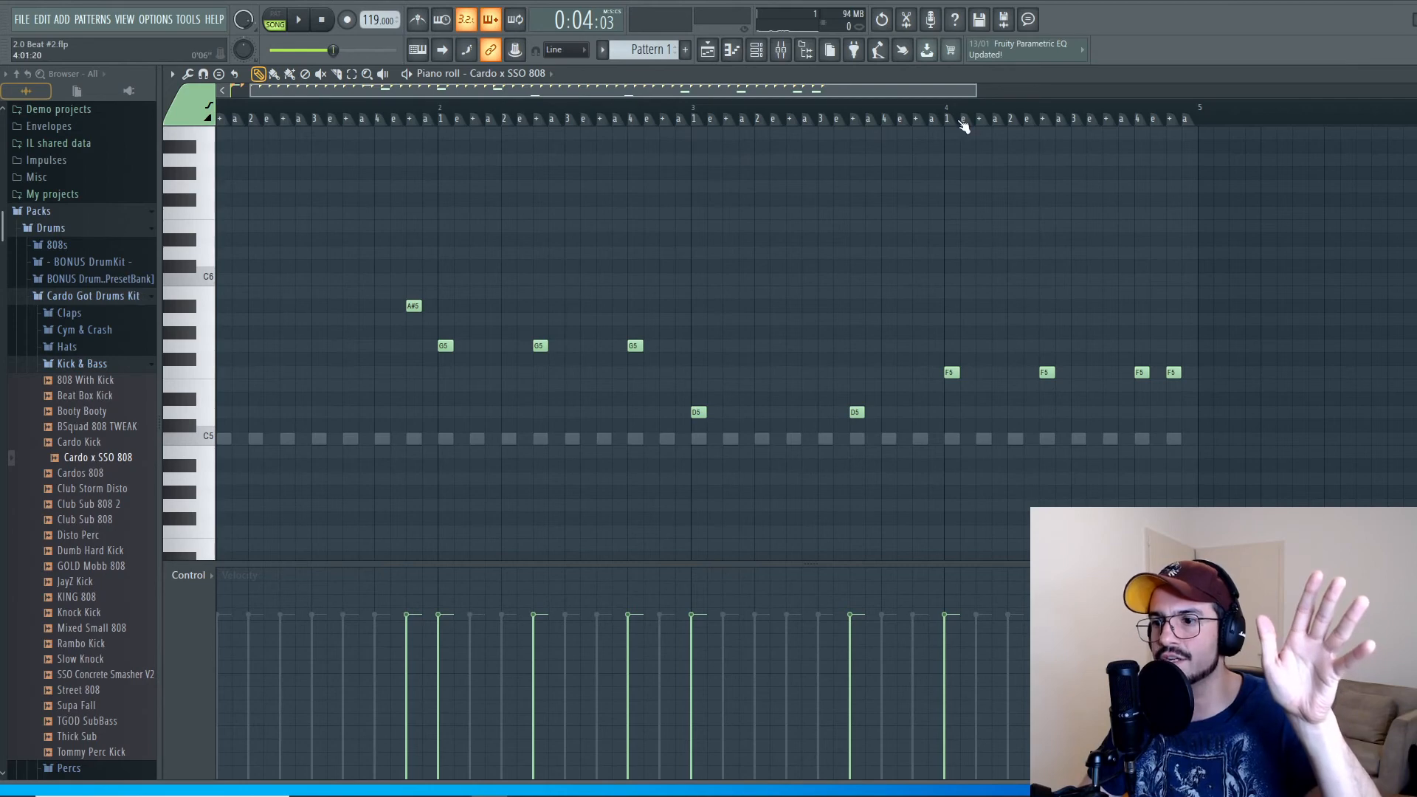
drag(1047, 372, 1031, 372)
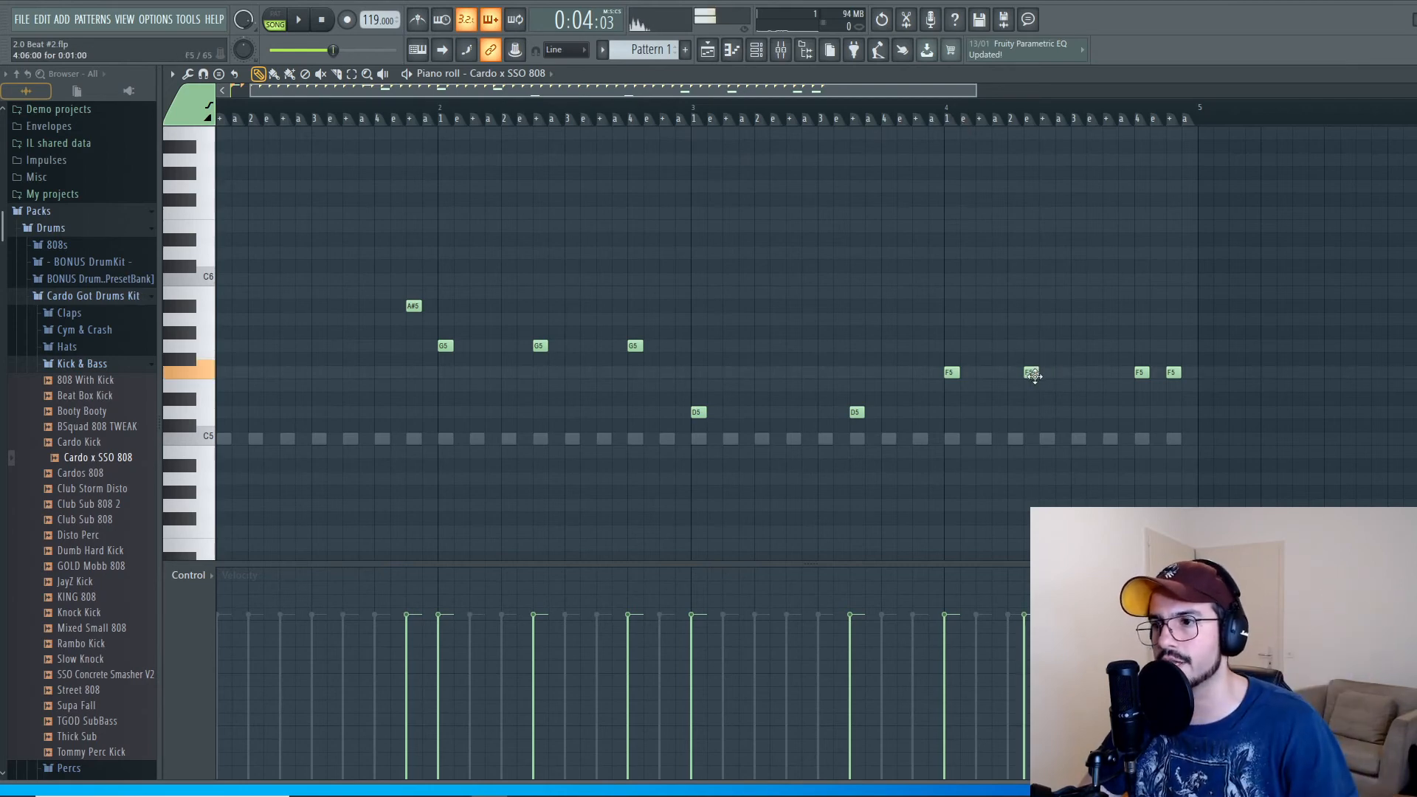
click(958, 117)
key(space)
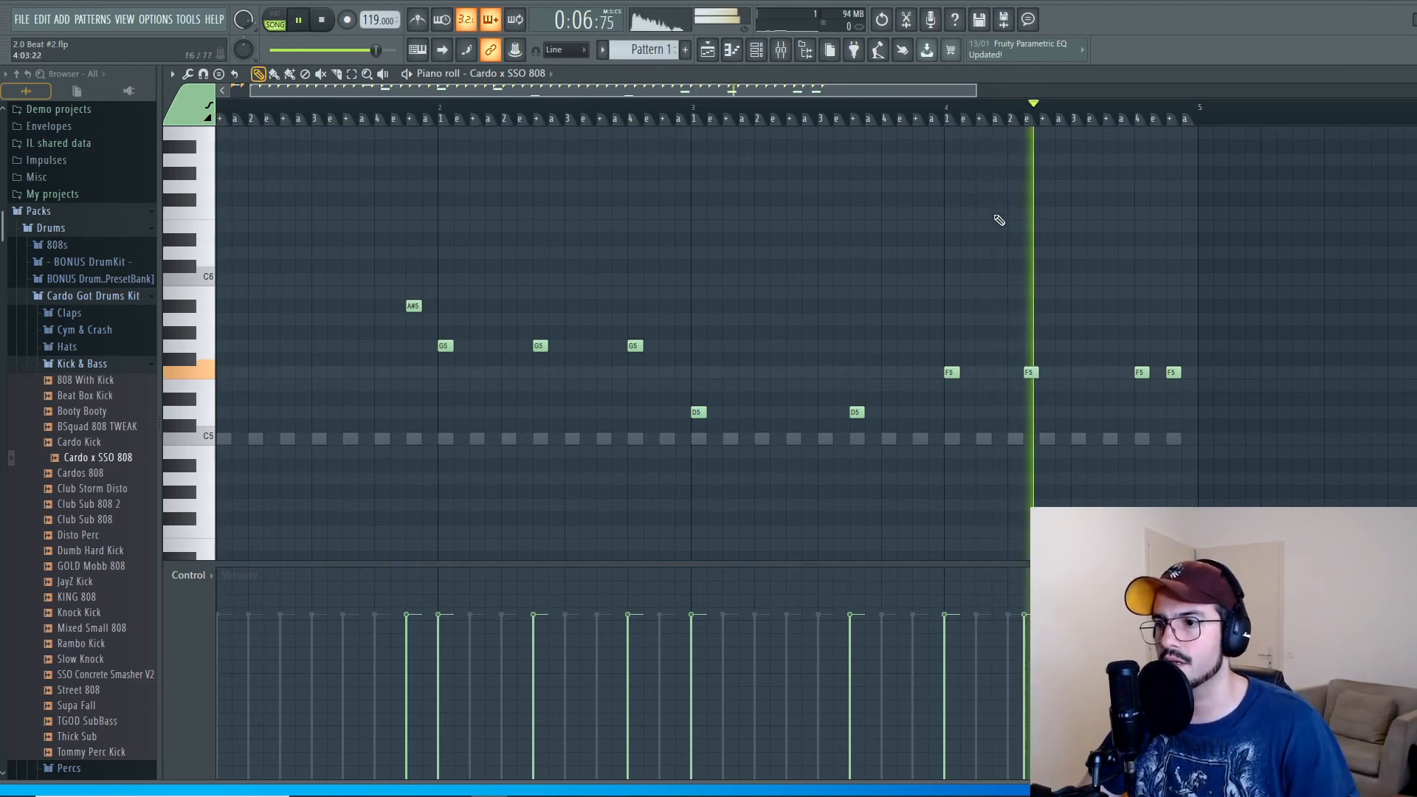
key(space)
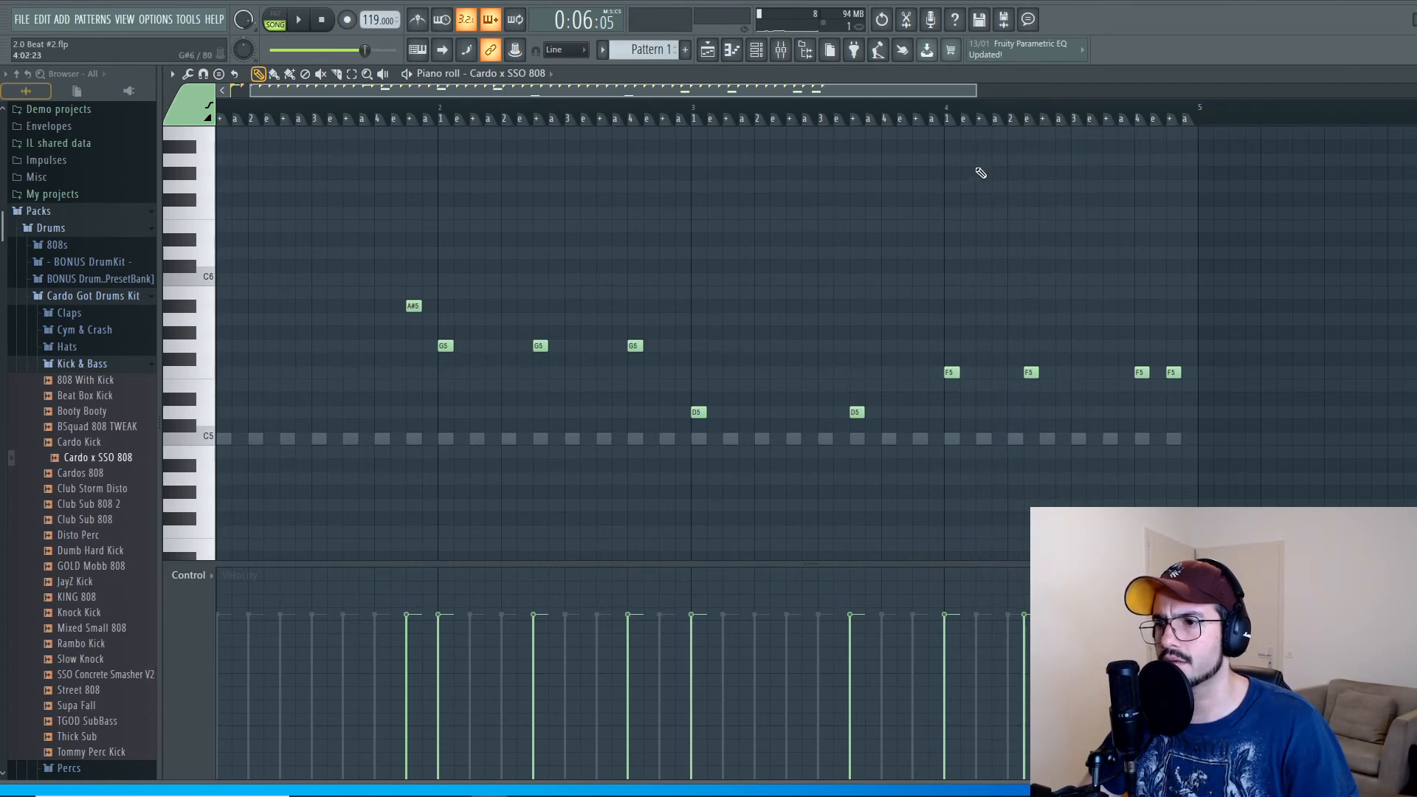
Step: Move bar 4's second F5 note one step back, to the "and" of beat 2, and replay the loop from bar 1
key(space)
key(space)
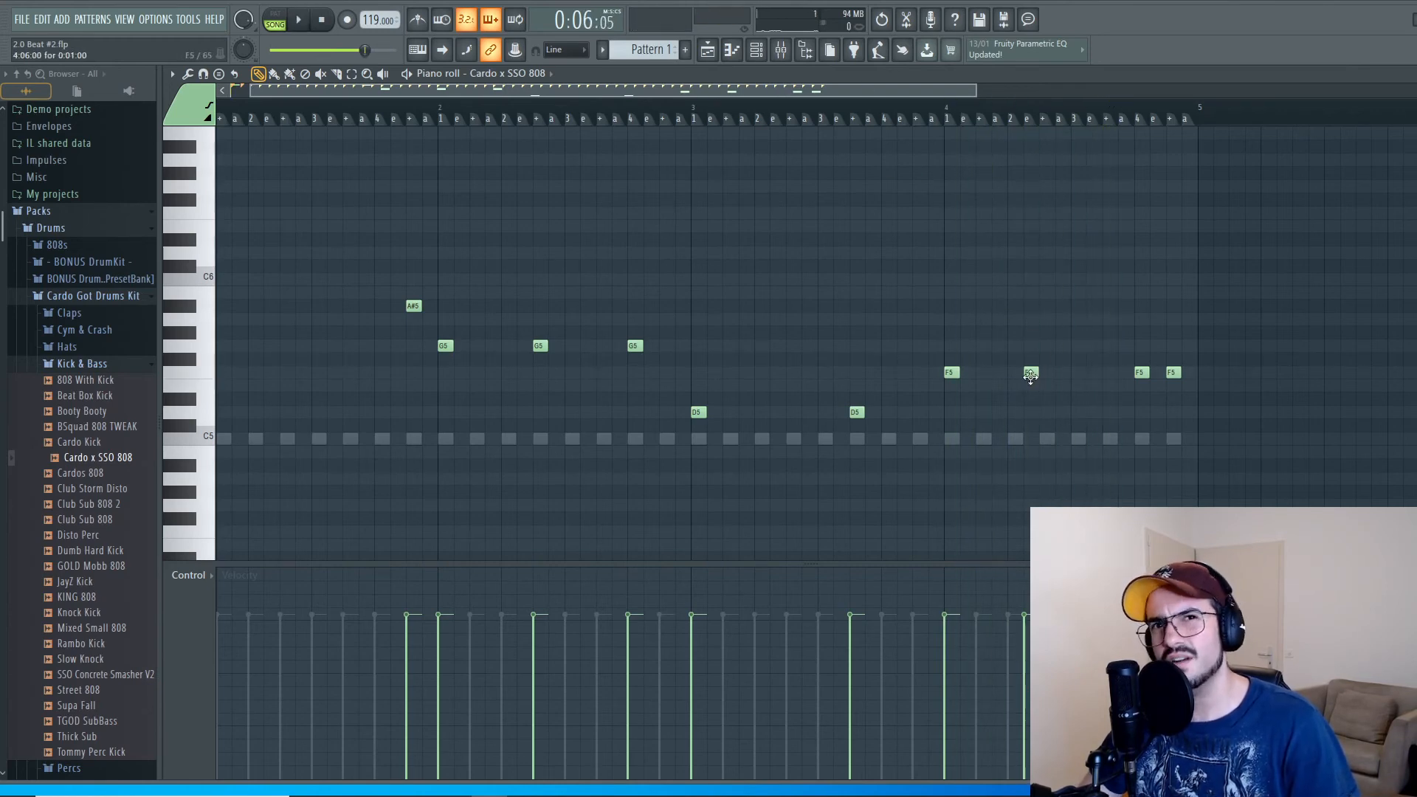
drag(1031, 376, 1044, 379)
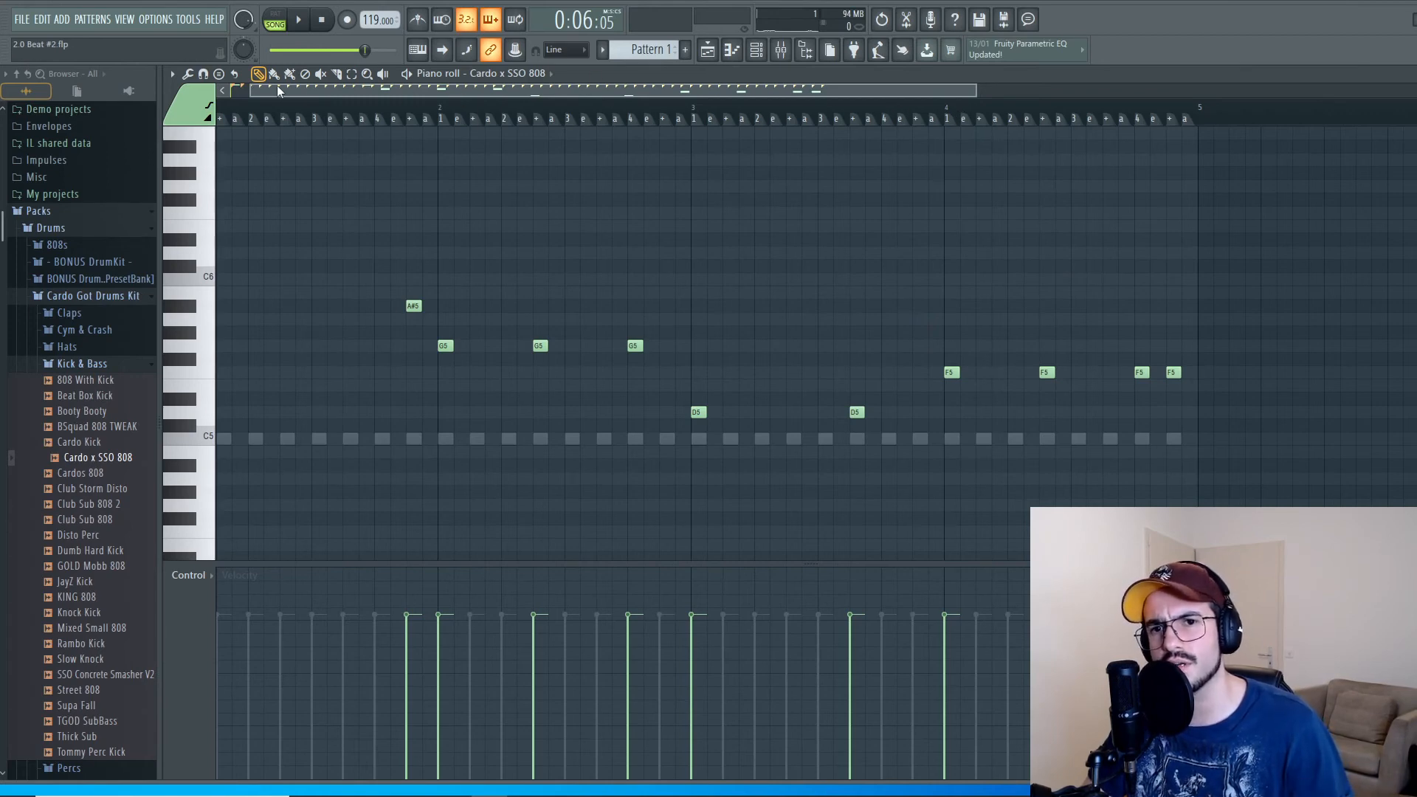
drag(255, 89, 173, 81)
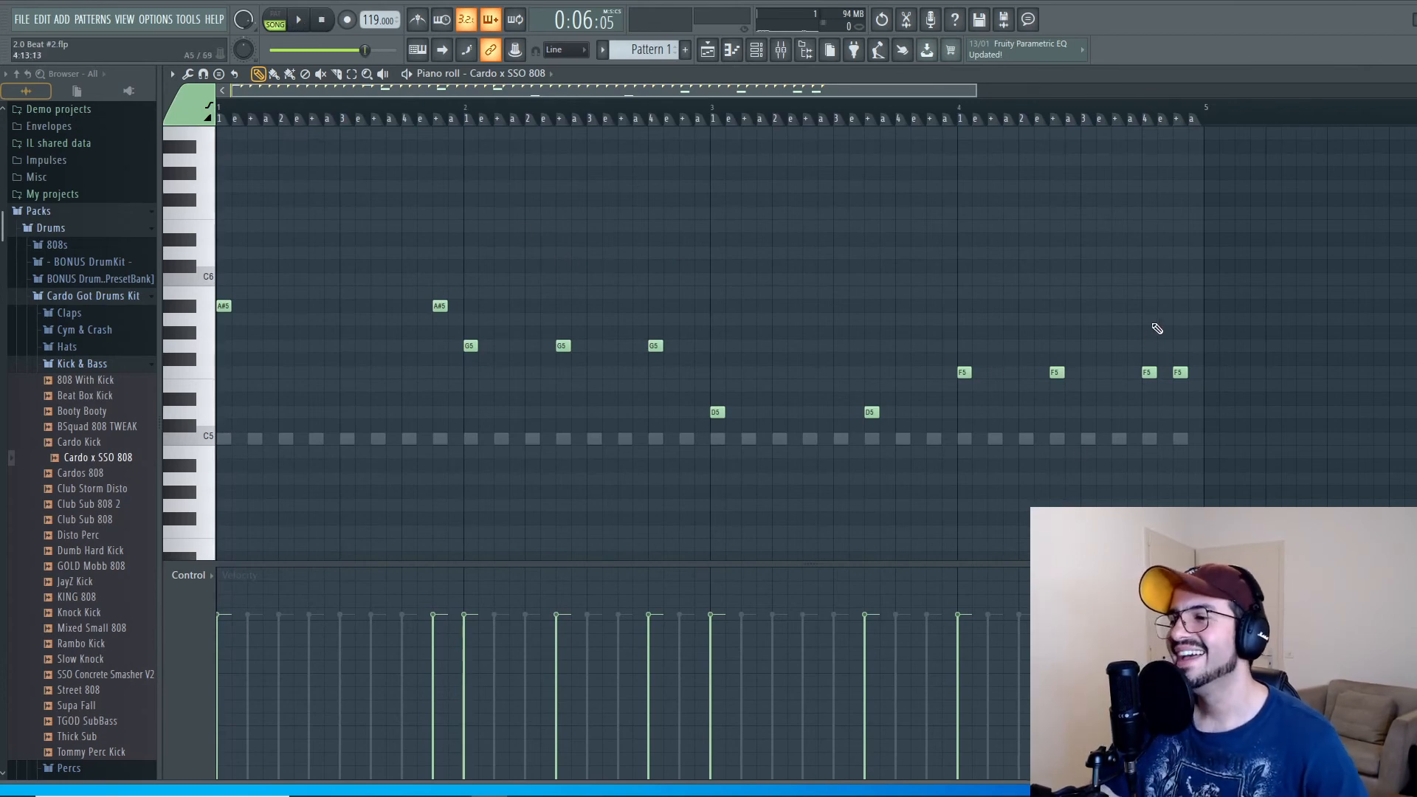
key(space)
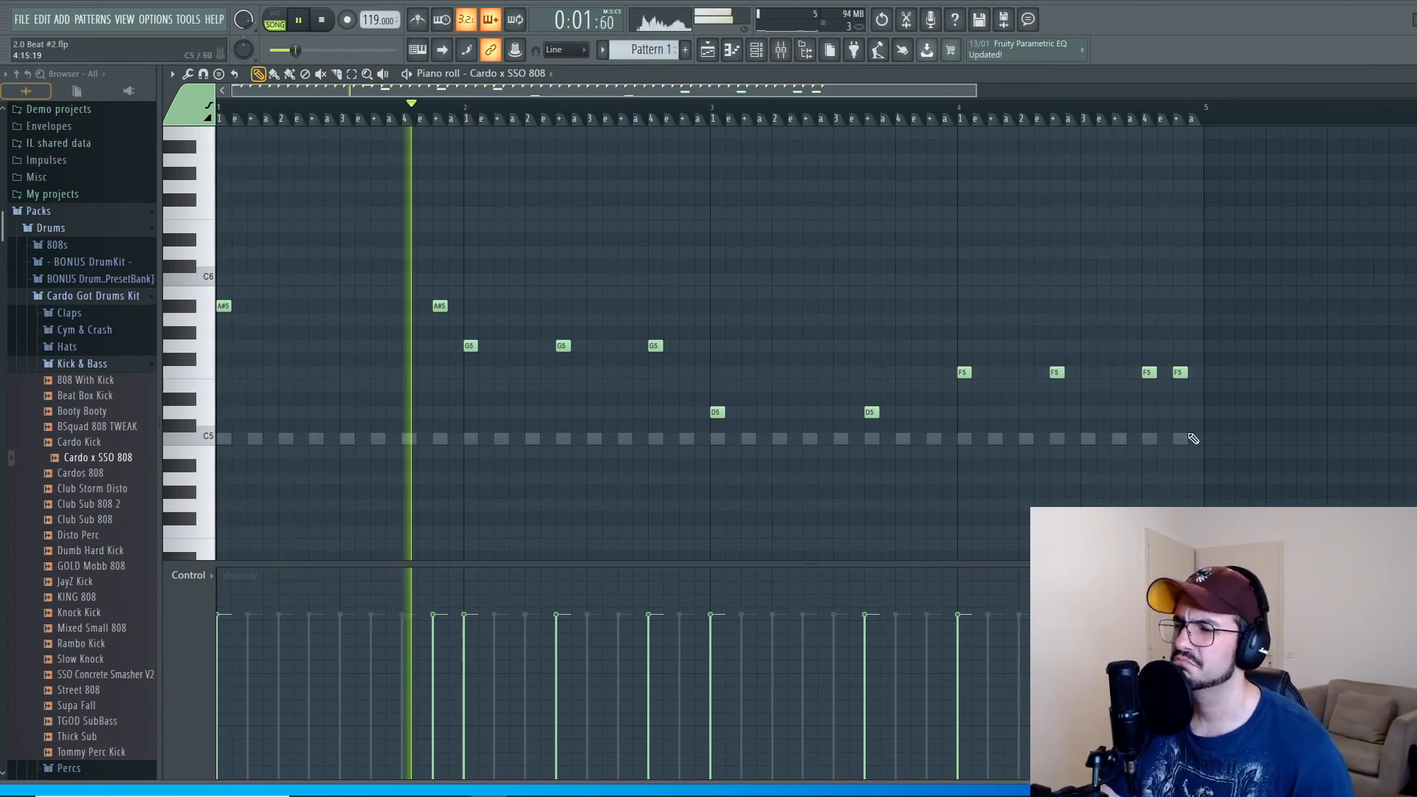
Step: Switch the channel rack to the Audio group to check the Full Track #2 channel
click(757, 52)
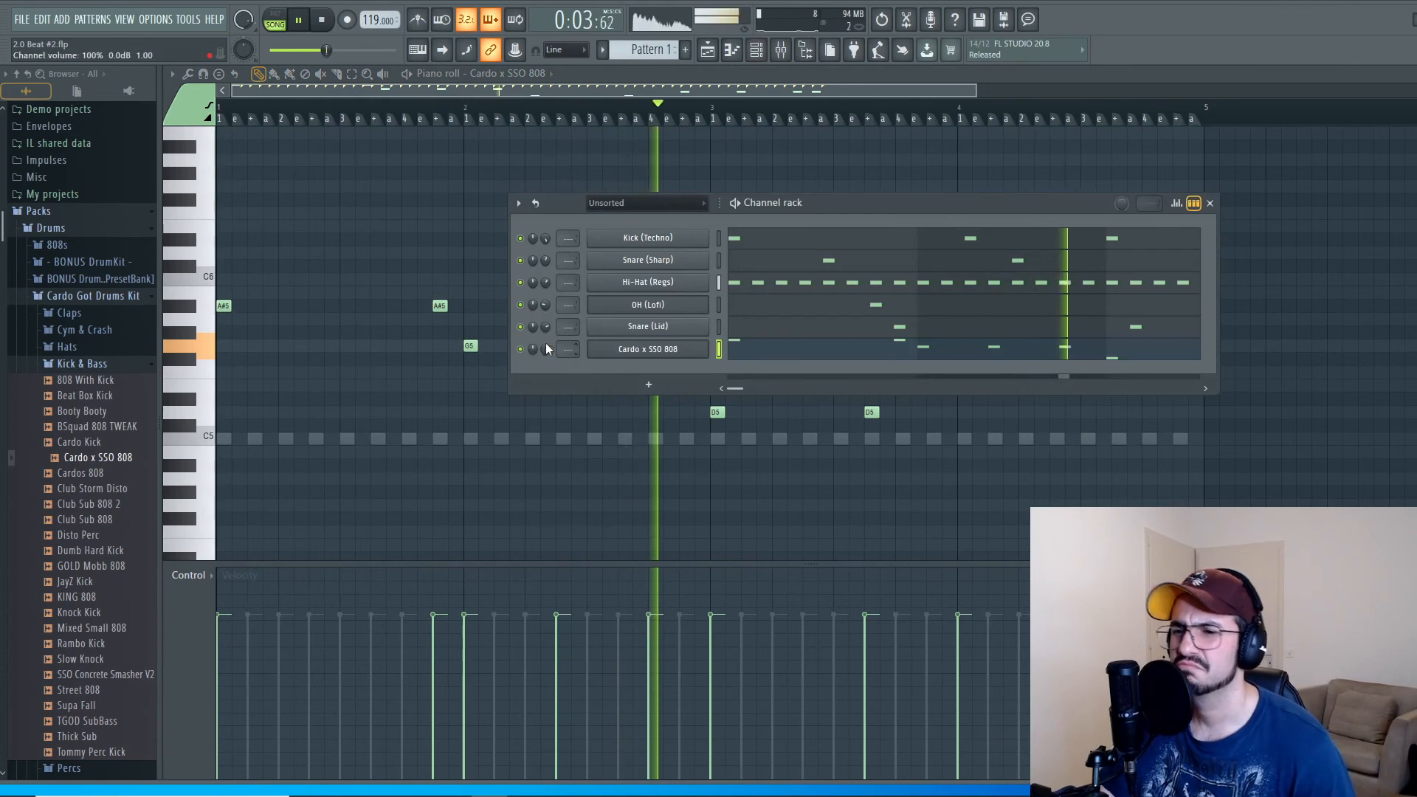
click(656, 201)
click(631, 243)
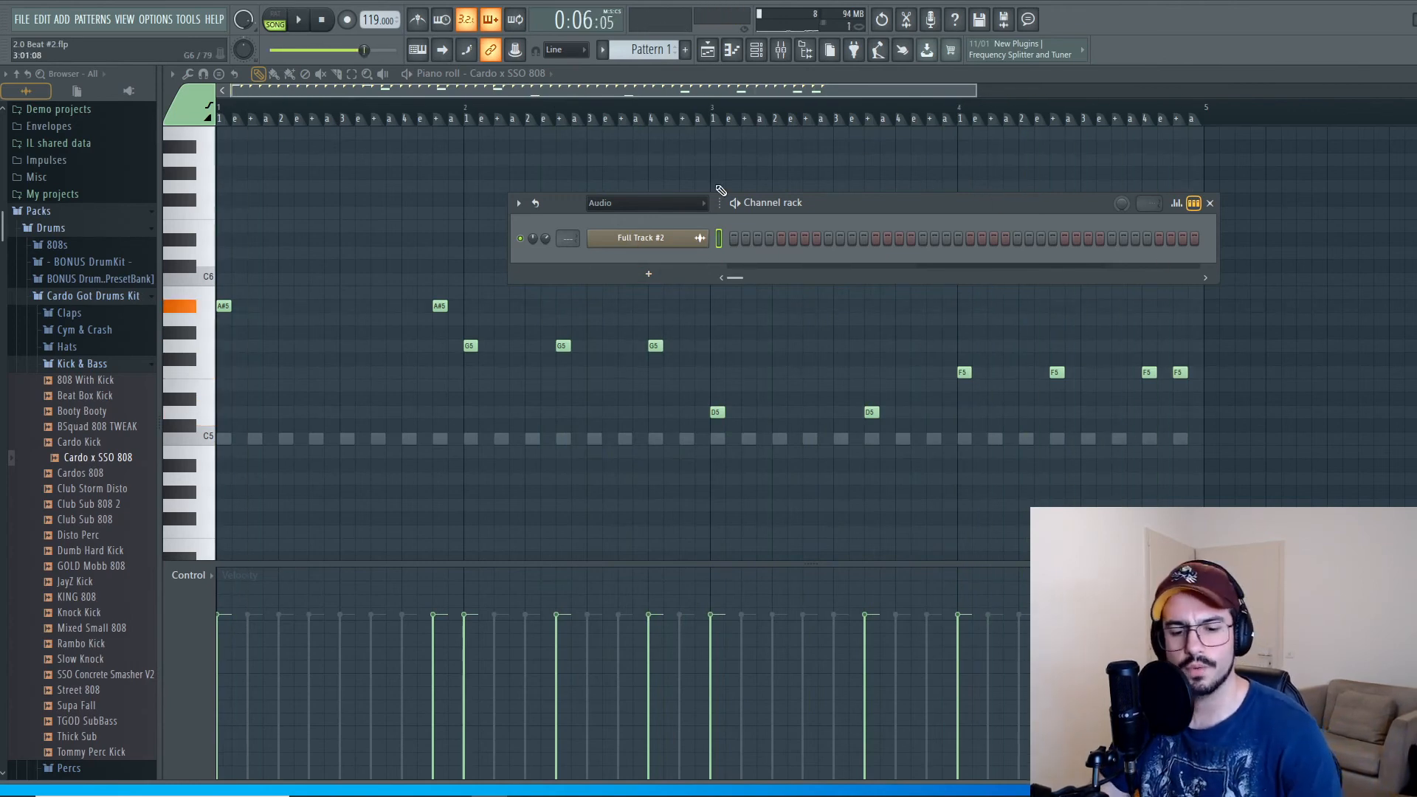
key(F6)
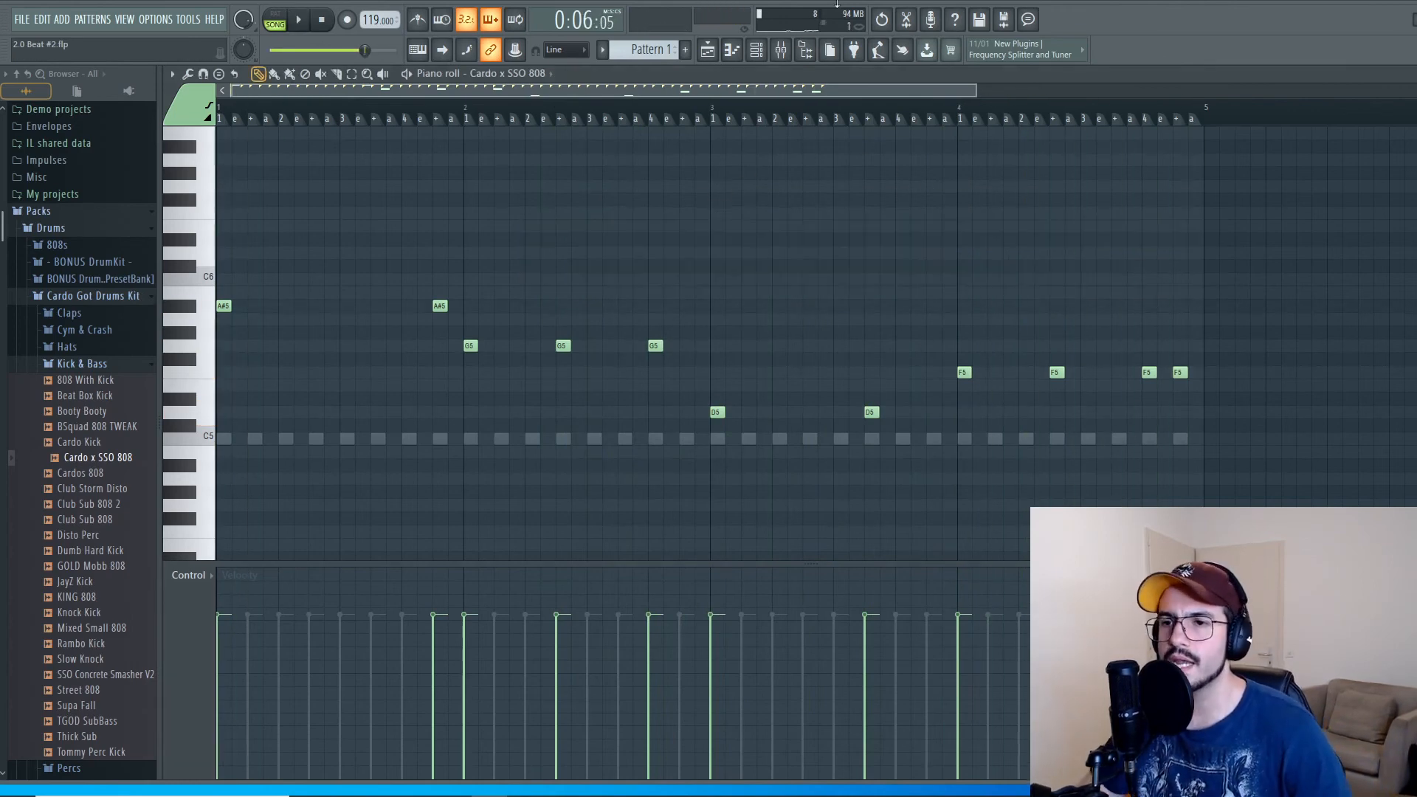
click(760, 45)
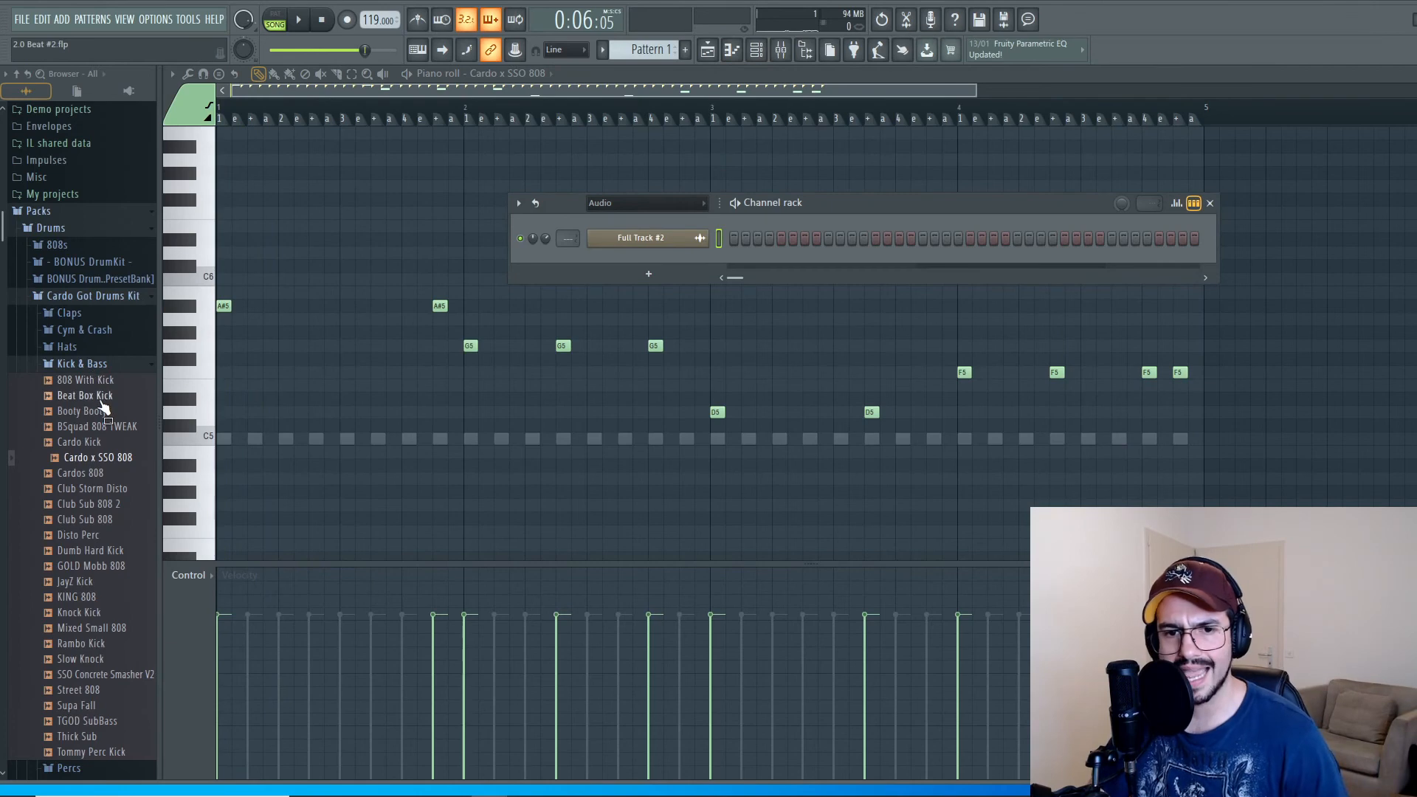
Step: Find the cymbal samples in the Grind or Die Kit Pt.2 folder and audition CC SSO and South 2 SSO
scroll(96, 399, down, 5)
scroll(125, 428, up, 1)
click(96, 271)
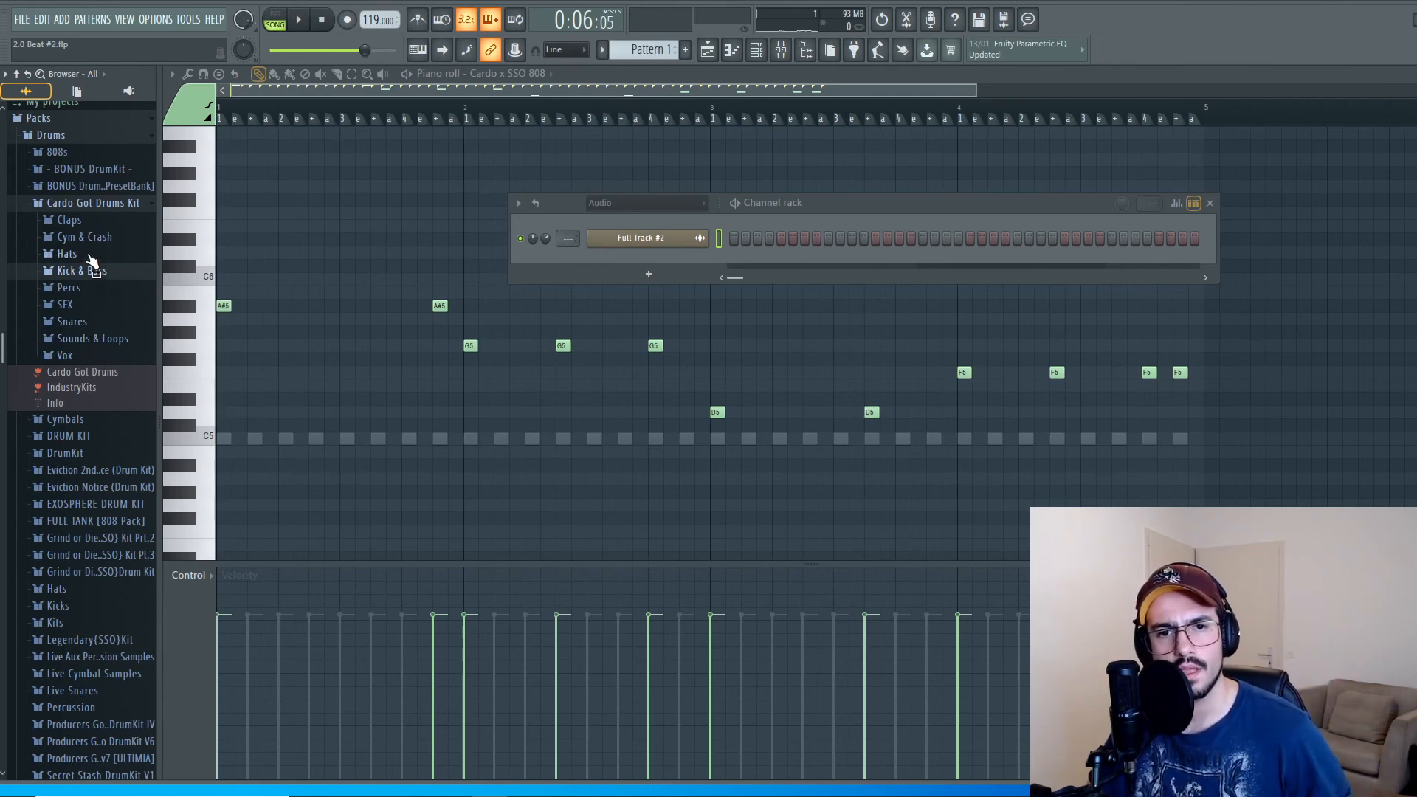
click(112, 203)
click(100, 339)
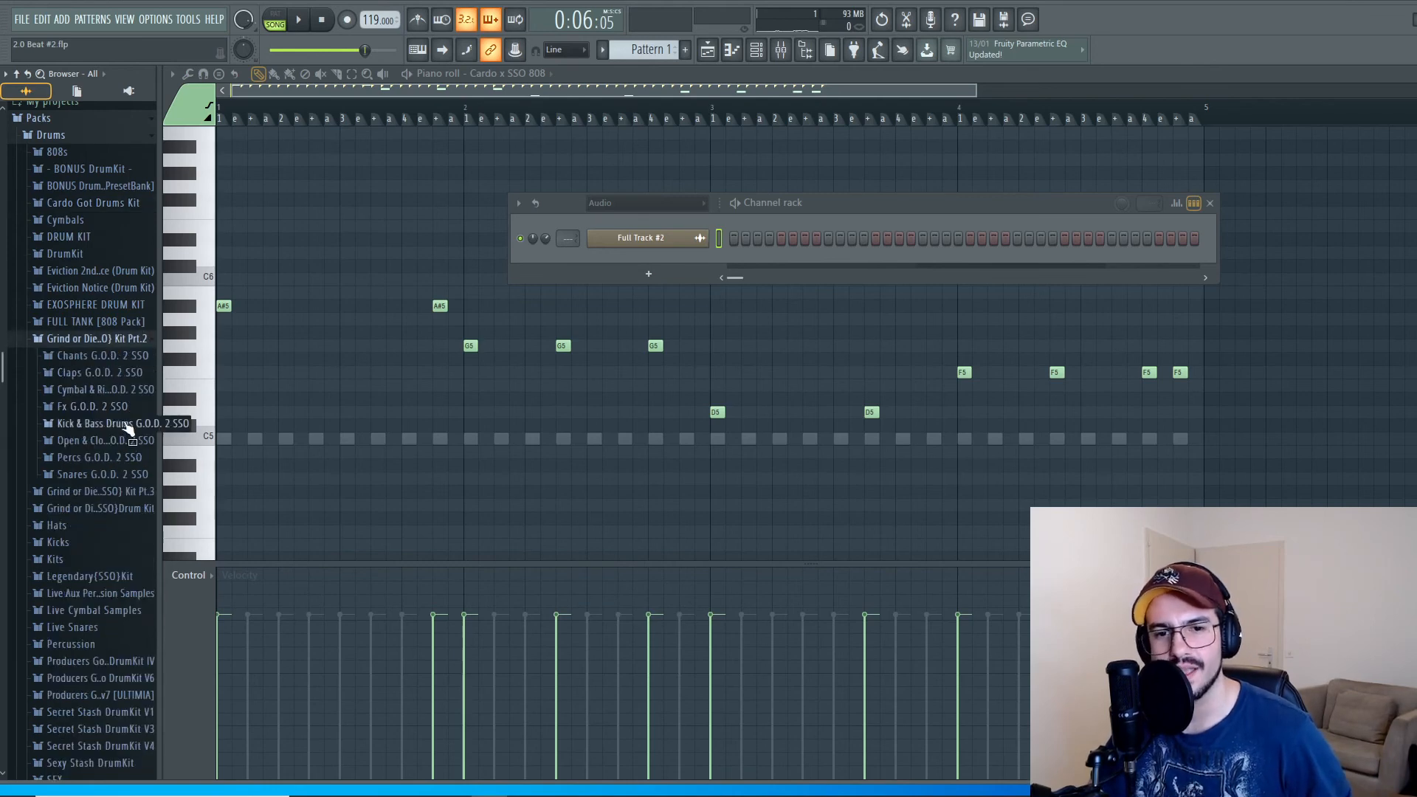
click(95, 390)
click(92, 452)
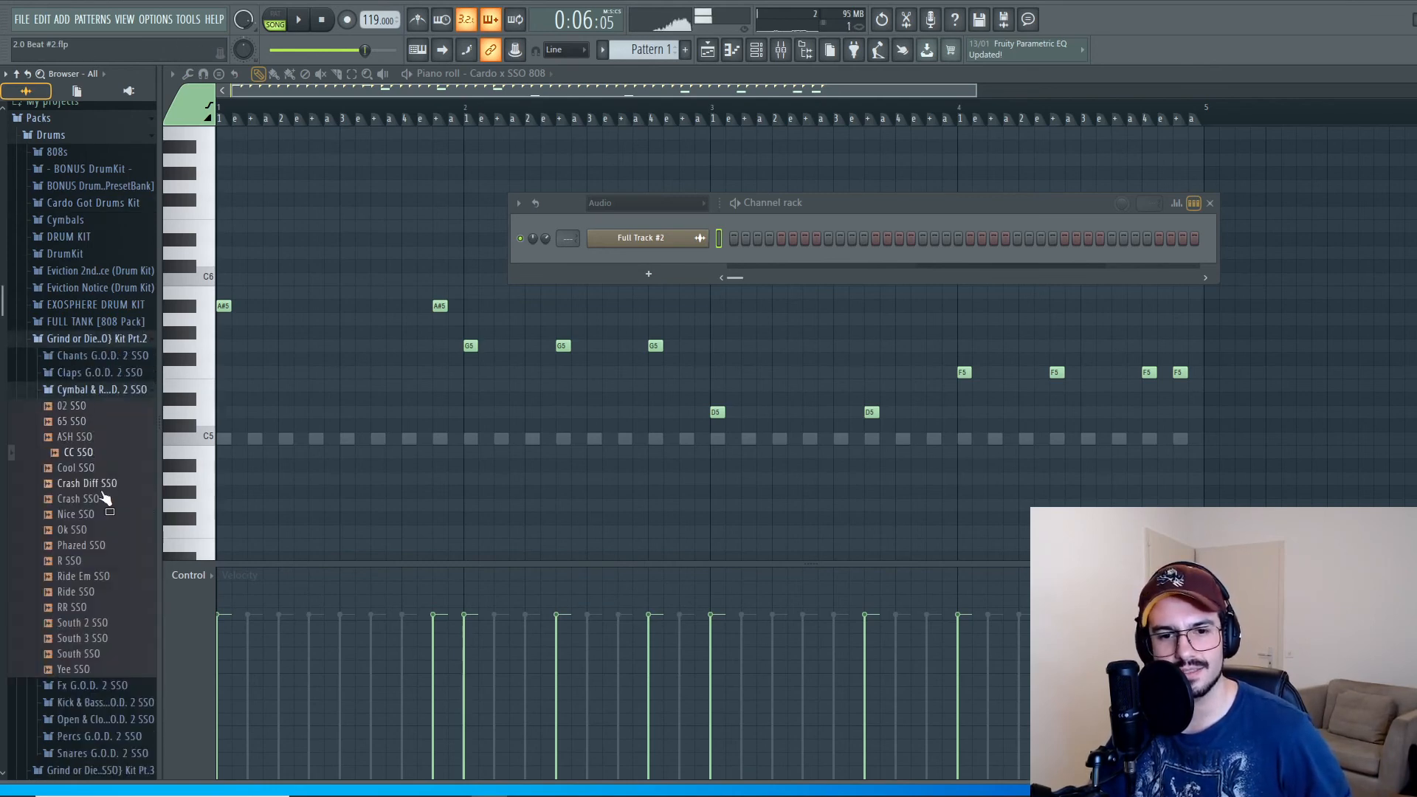
click(101, 626)
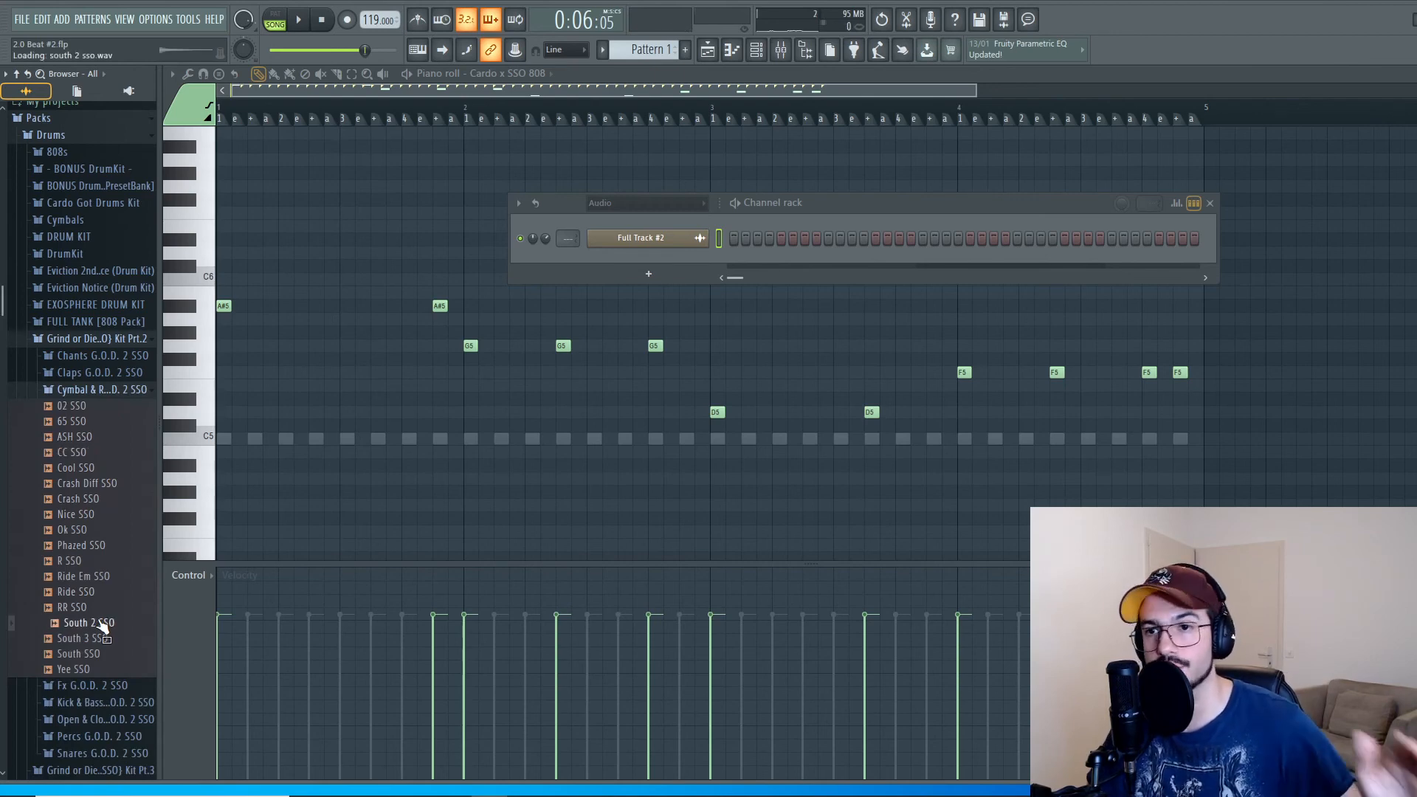
Step: Load South 2 SSO as a new channel, place a C5 note at the start of bar 1, and audition it from the beginning
drag(104, 626, 645, 245)
right_click(648, 239)
click(782, 246)
click(224, 438)
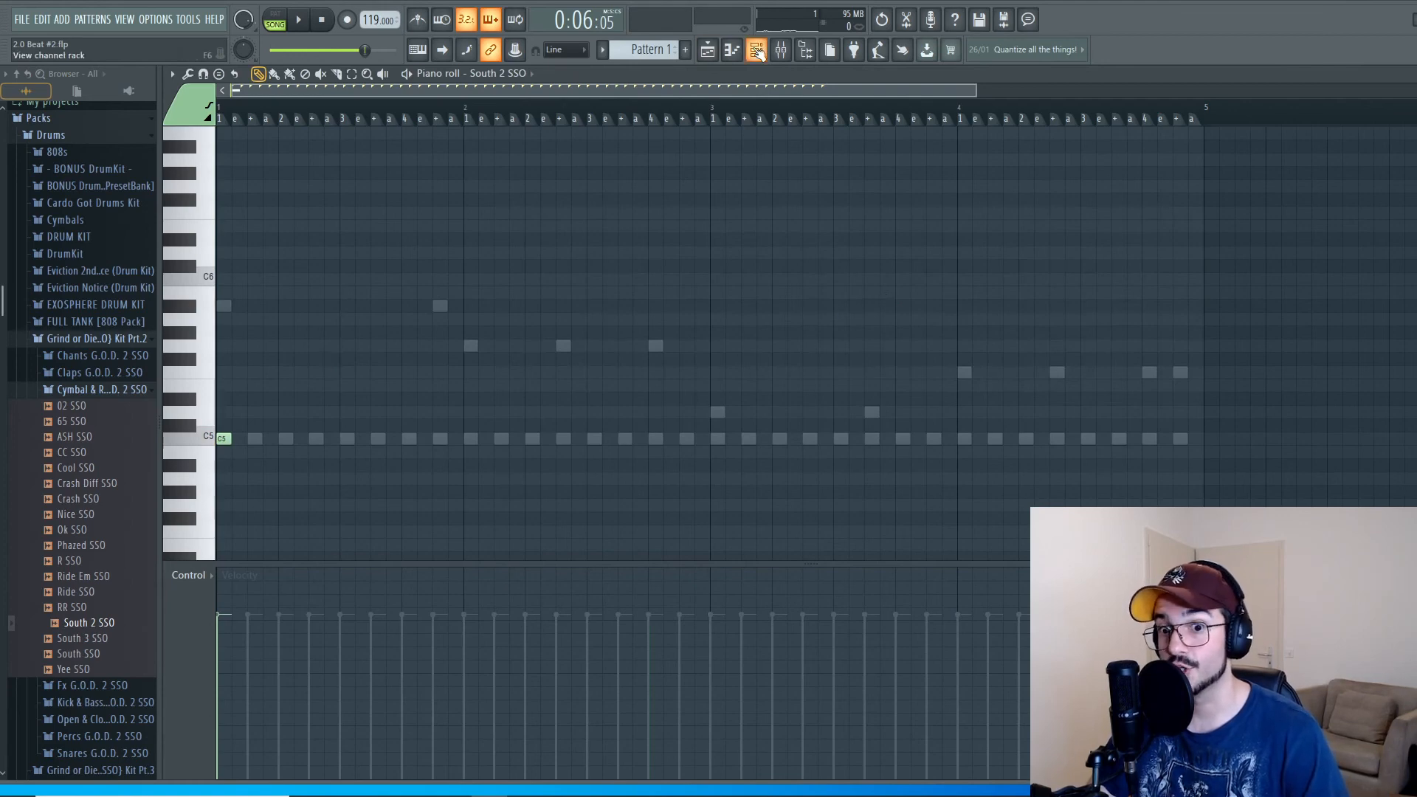
key(space)
key(space)
click(322, 21)
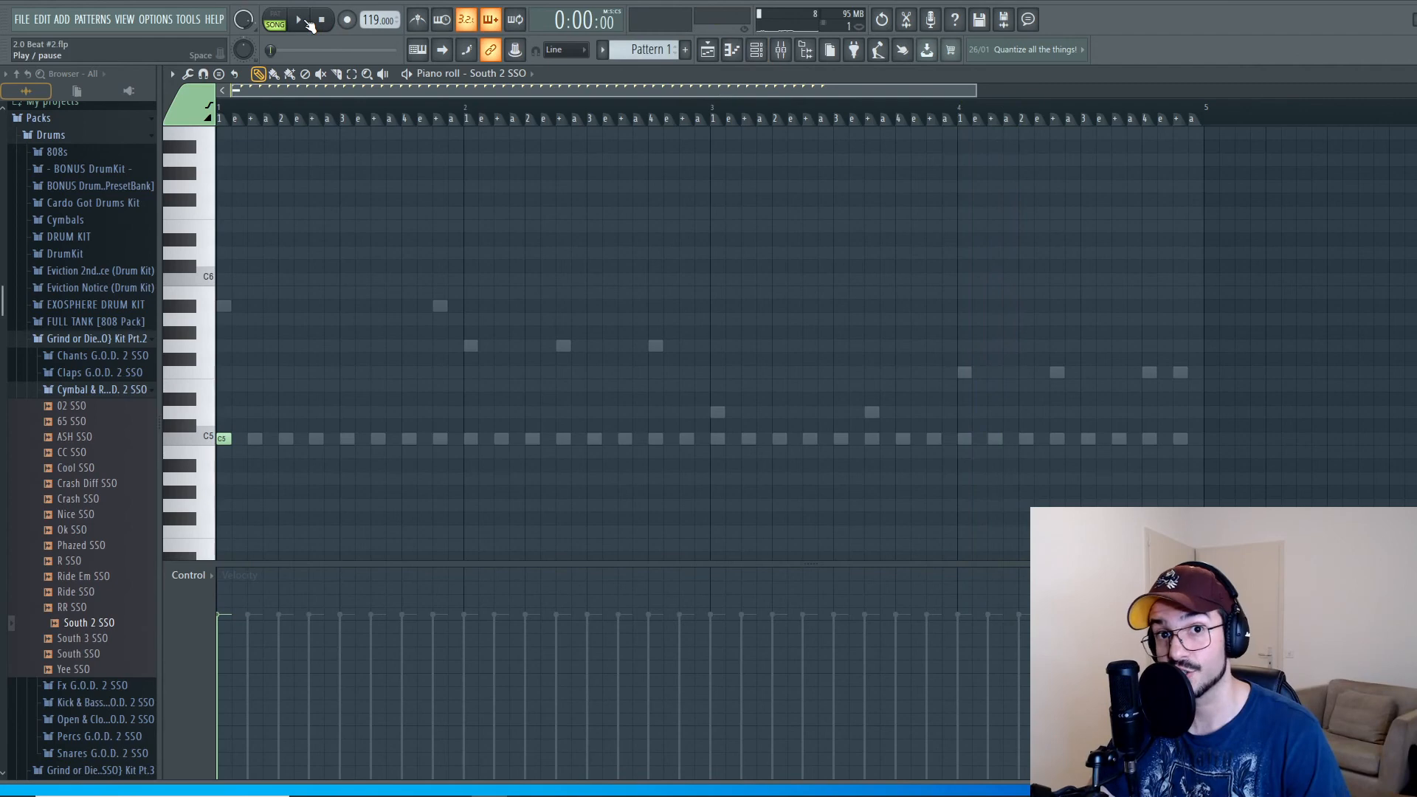
key(space)
click(324, 21)
Step: Lower the South 2 SSO channel's volume to 19% and check it during playback
click(757, 49)
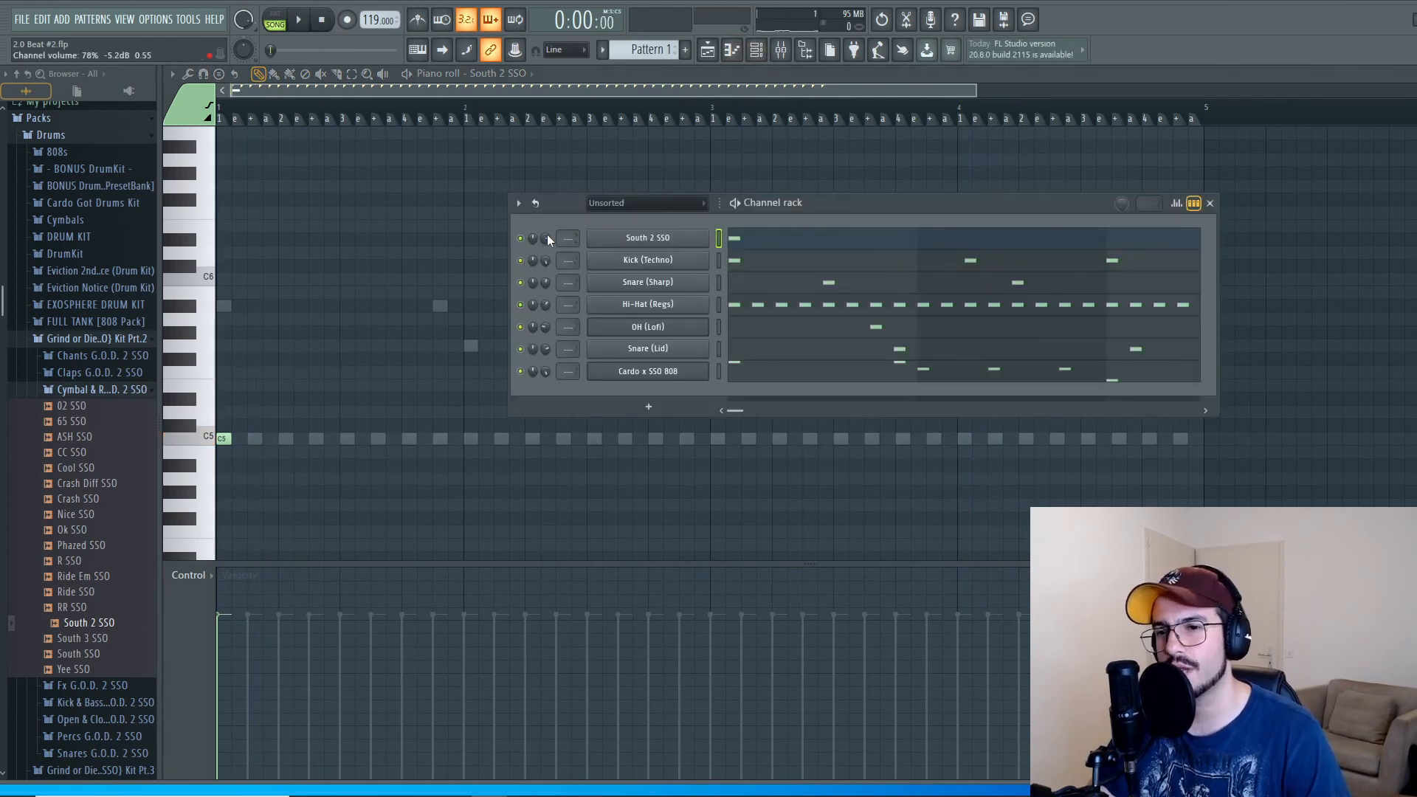
drag(545, 239, 545, 253)
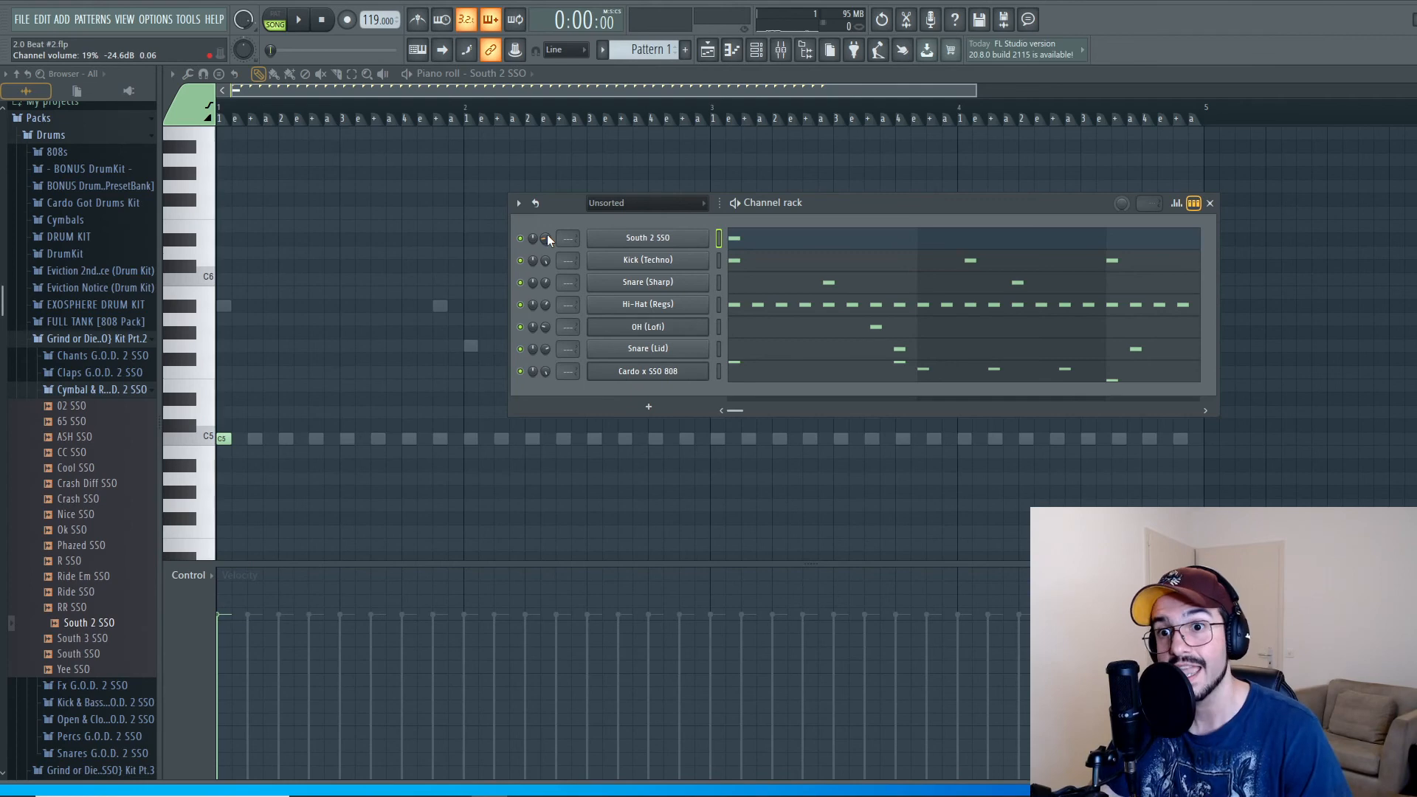
key(space)
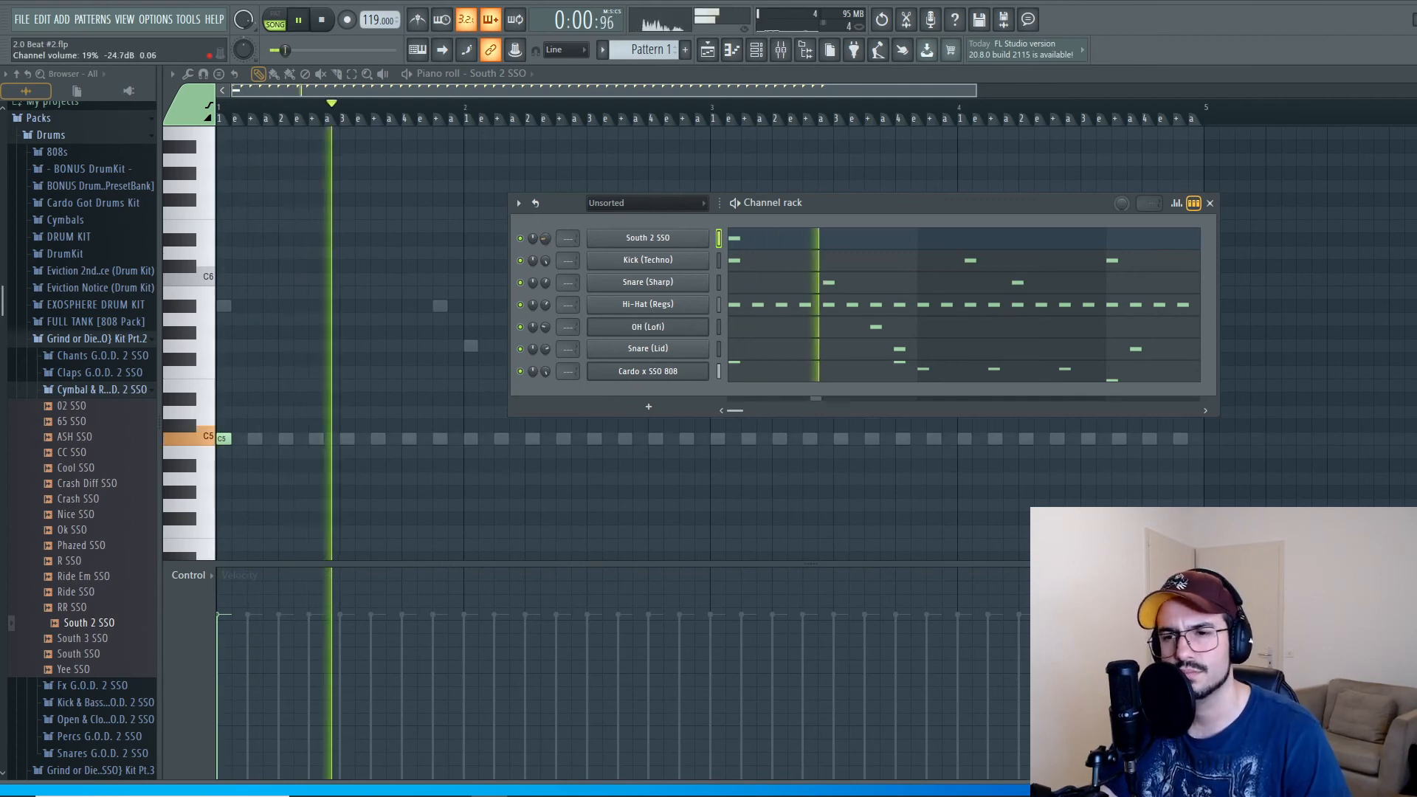
key(F6)
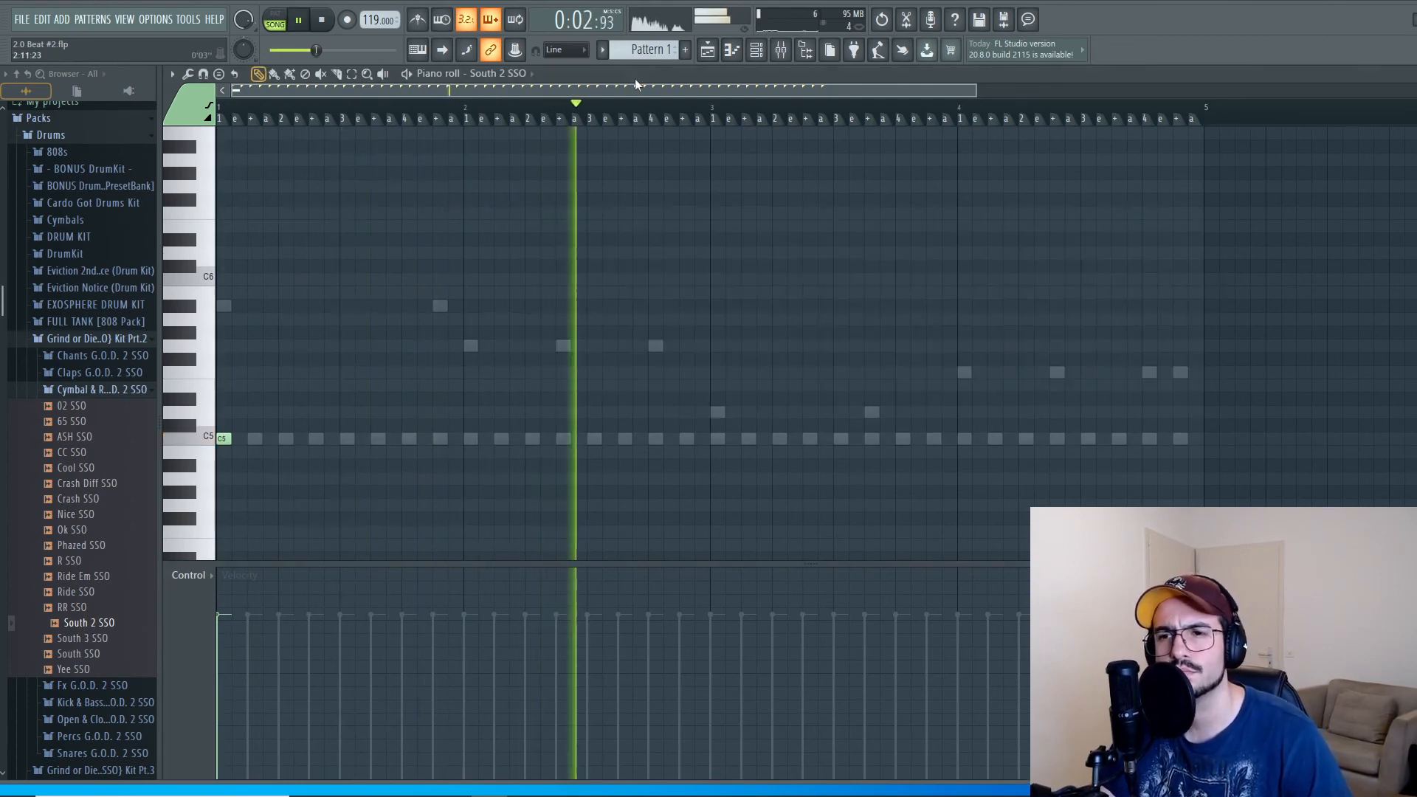
key(space)
Step: Reduce the South 2 SSO channel's volume slightly more while the whole beat plays
click(755, 50)
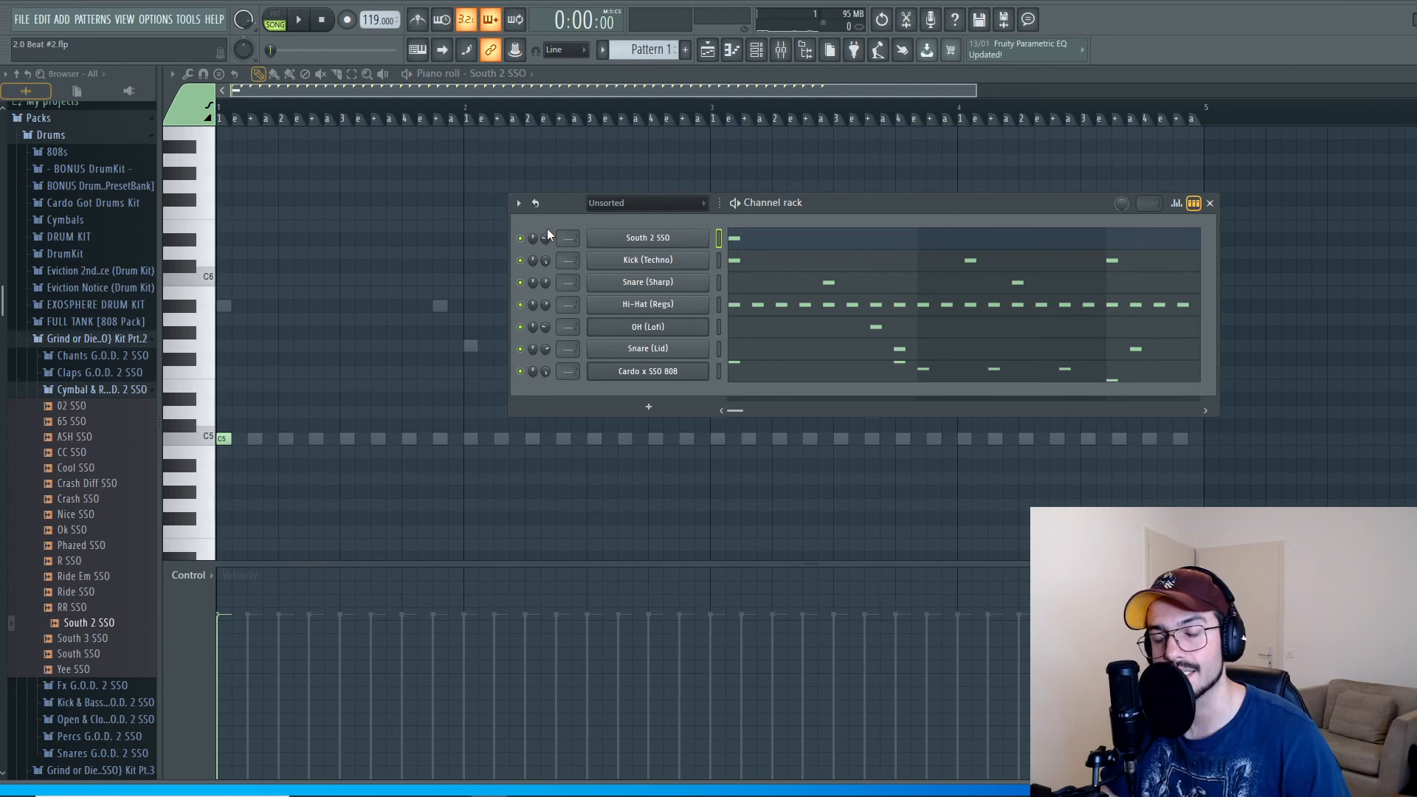
key(space)
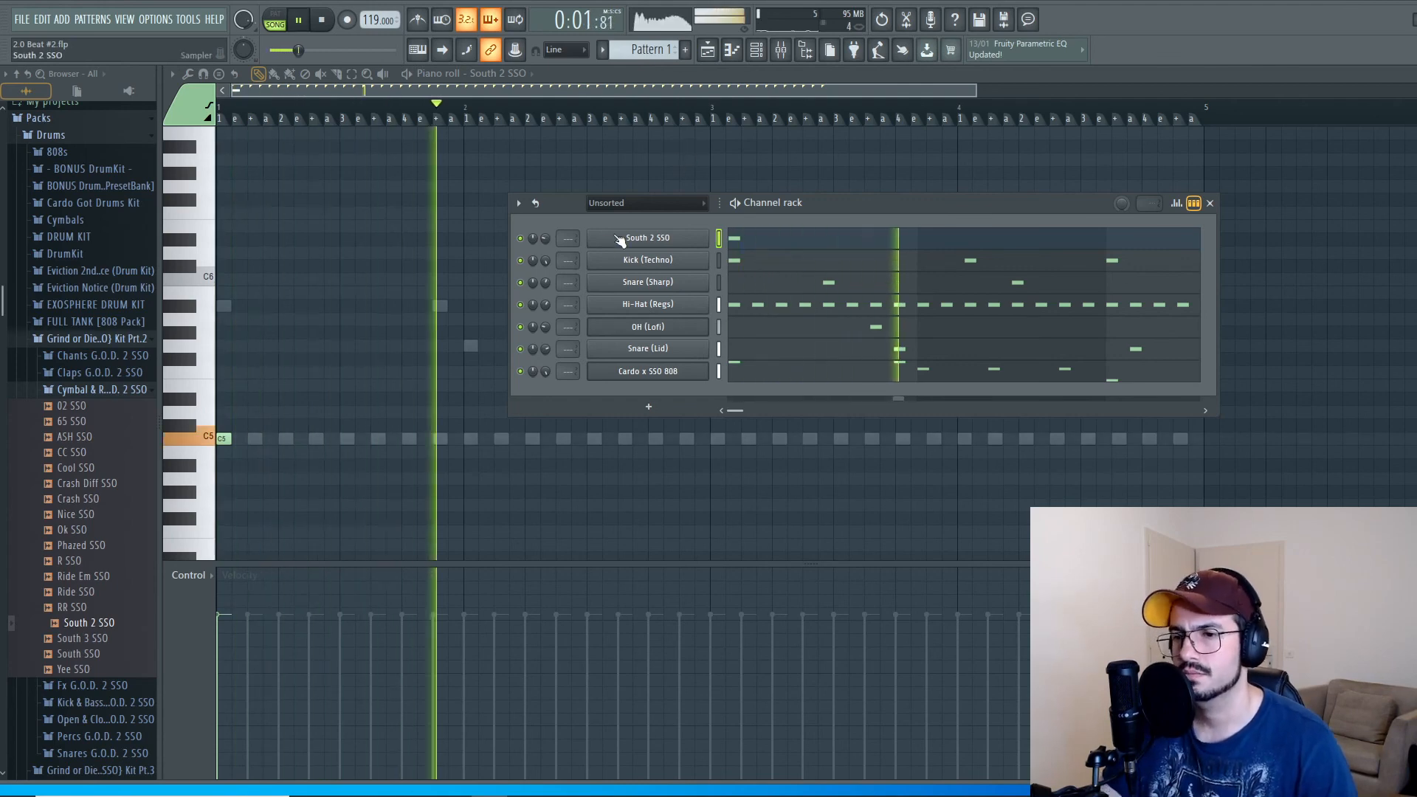
drag(546, 237, 546, 245)
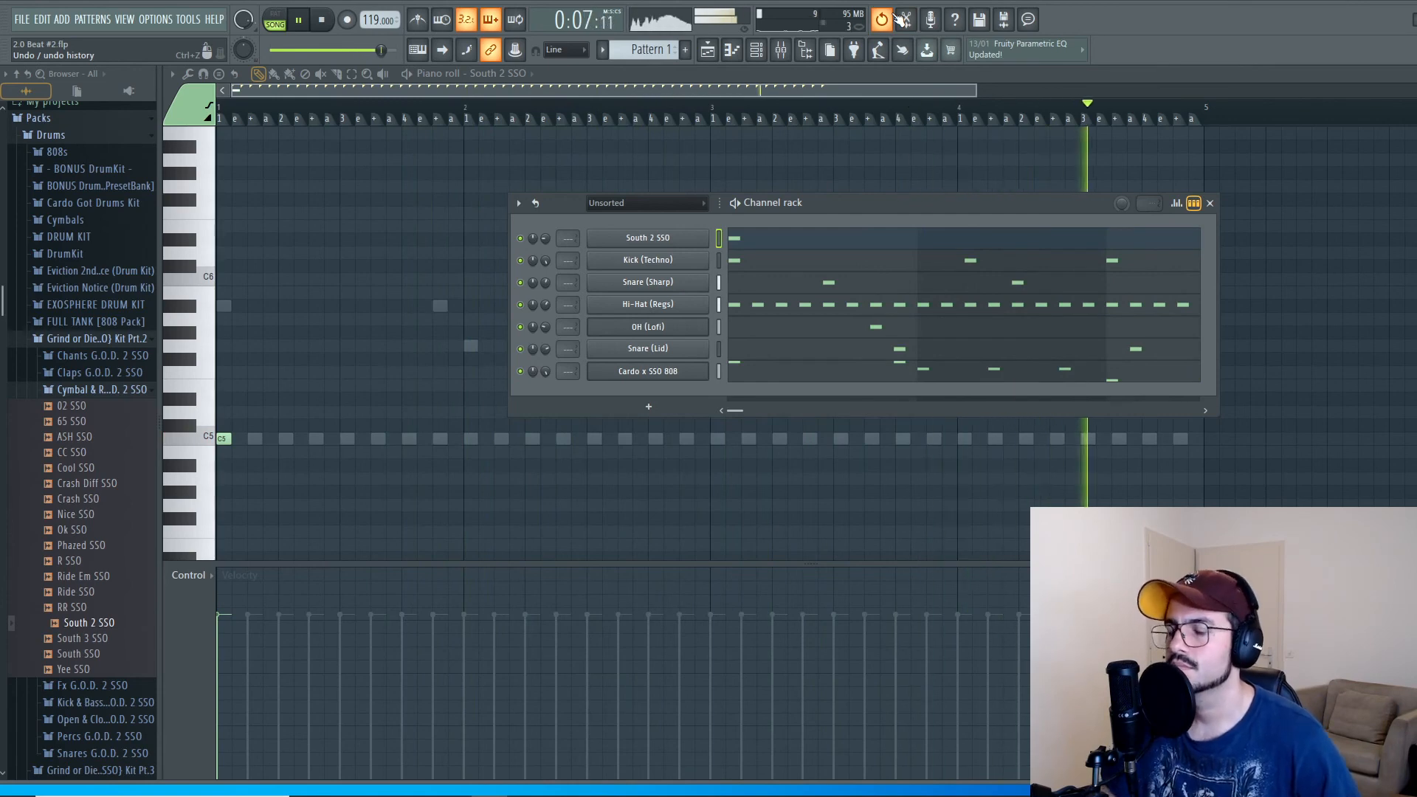
key(space)
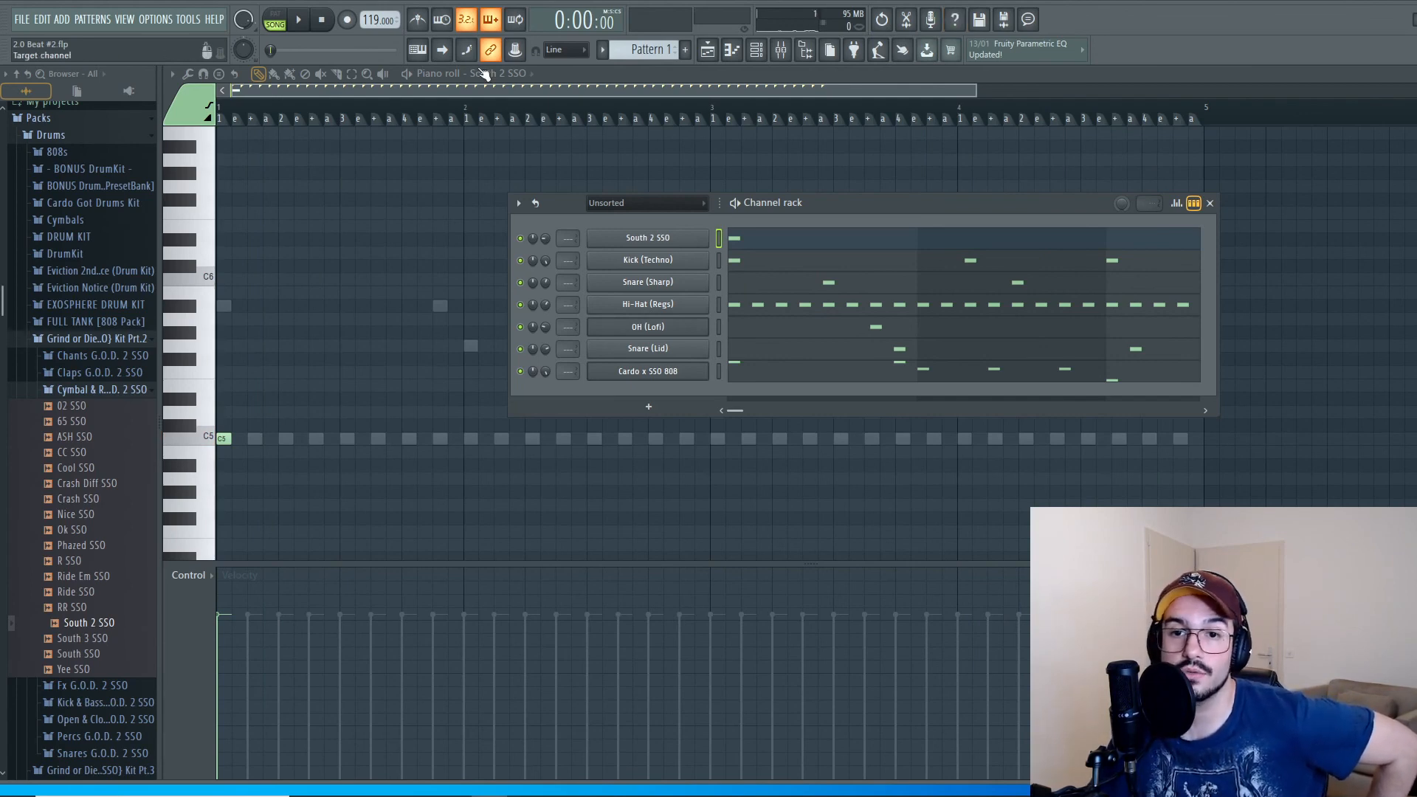
Step: Close the piano roll and save the project
drag(976, 91, 930, 171)
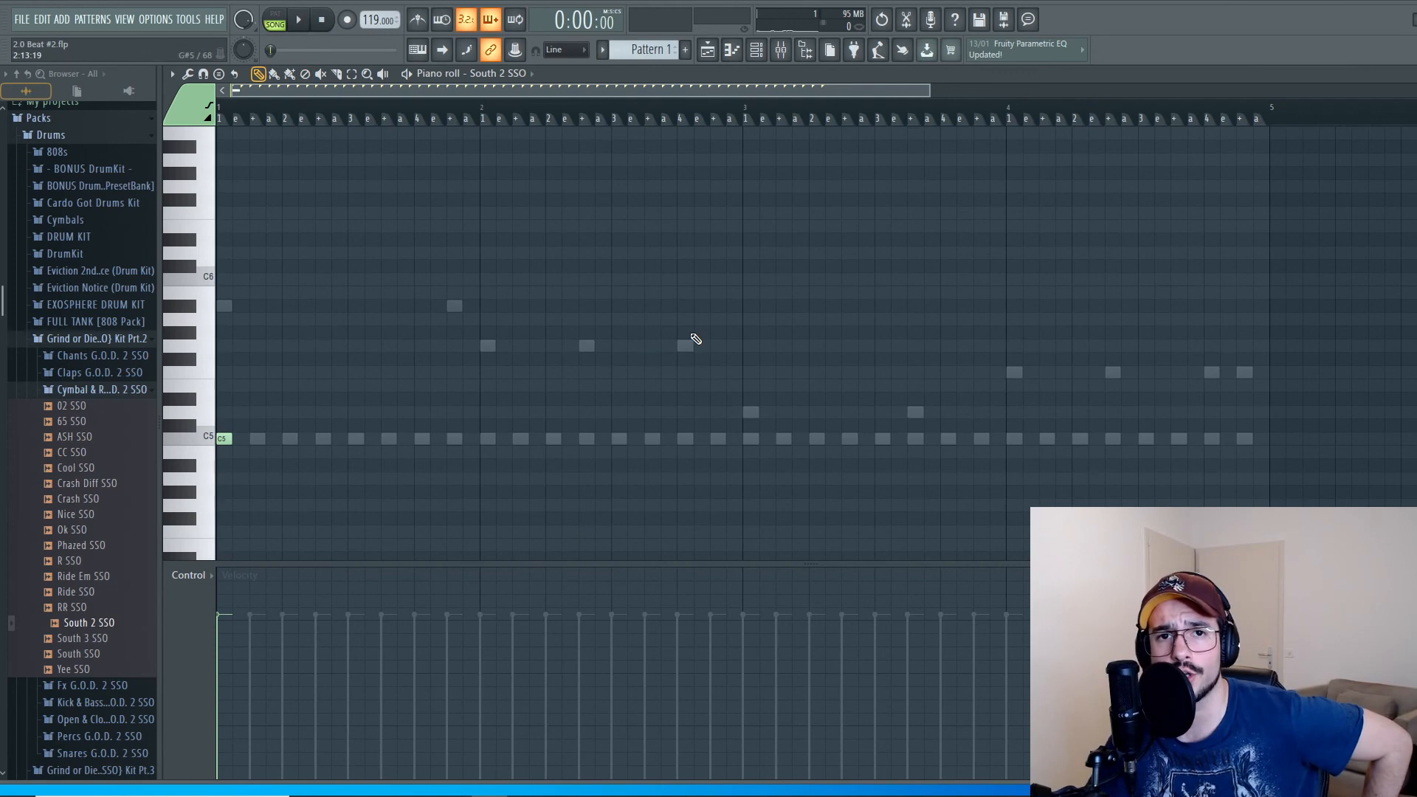
key(Escape)
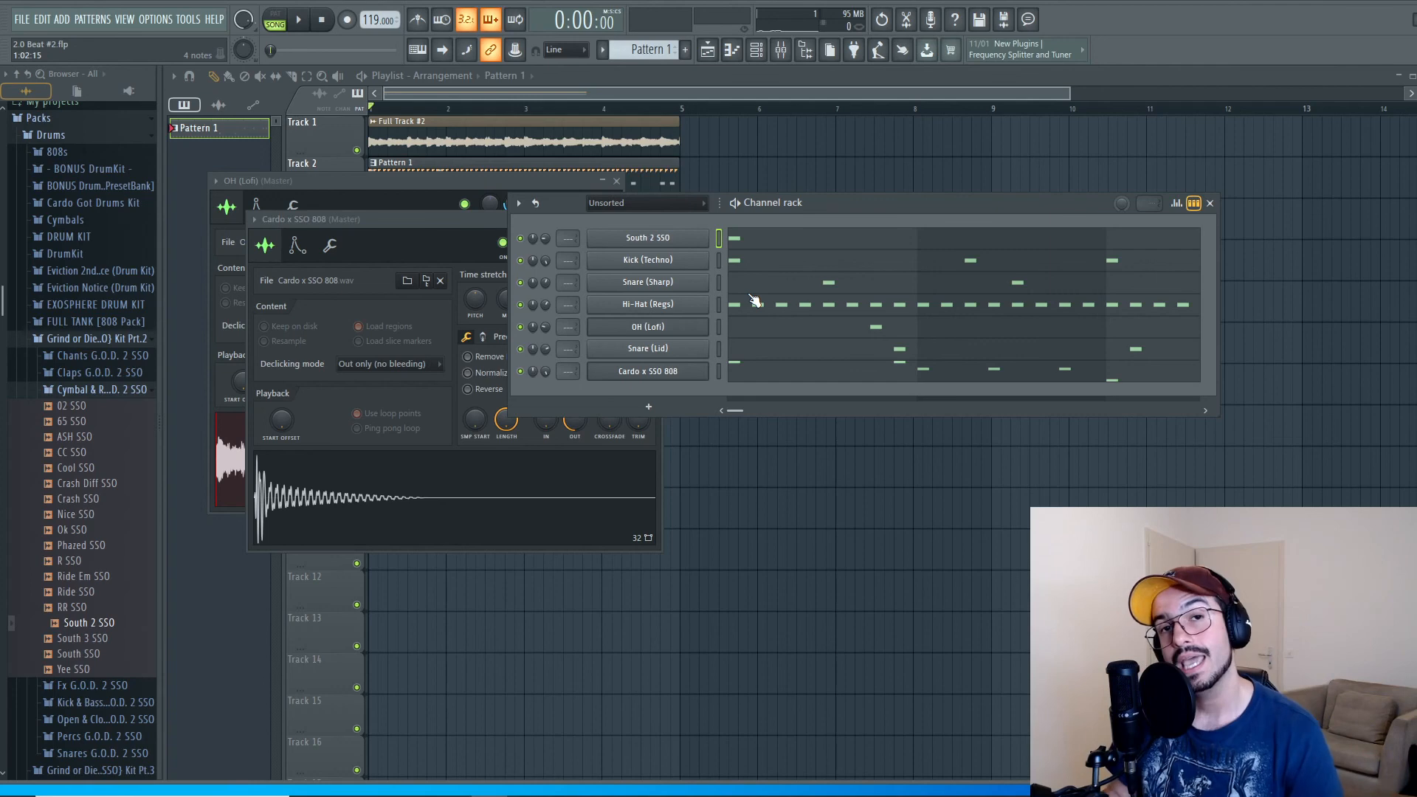
click(23, 25)
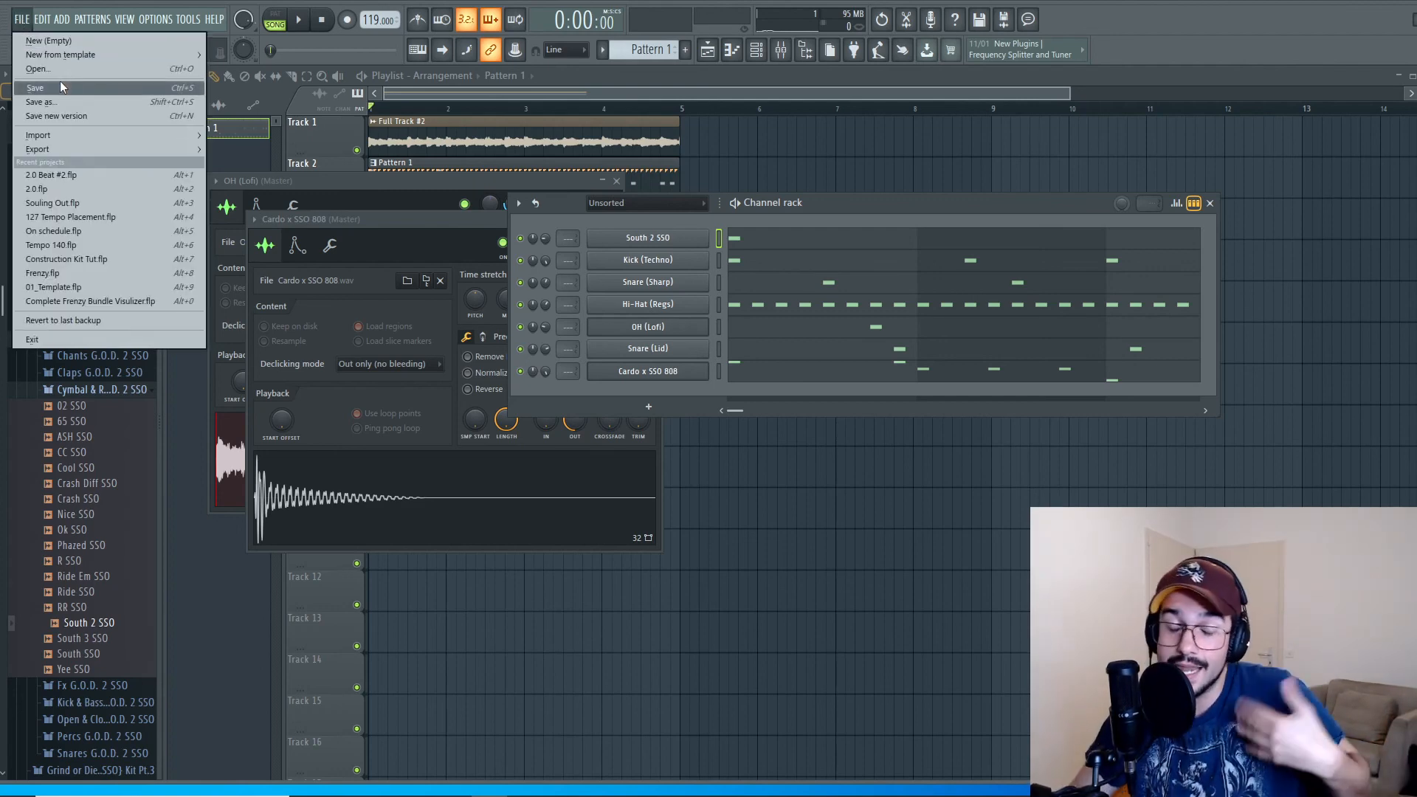